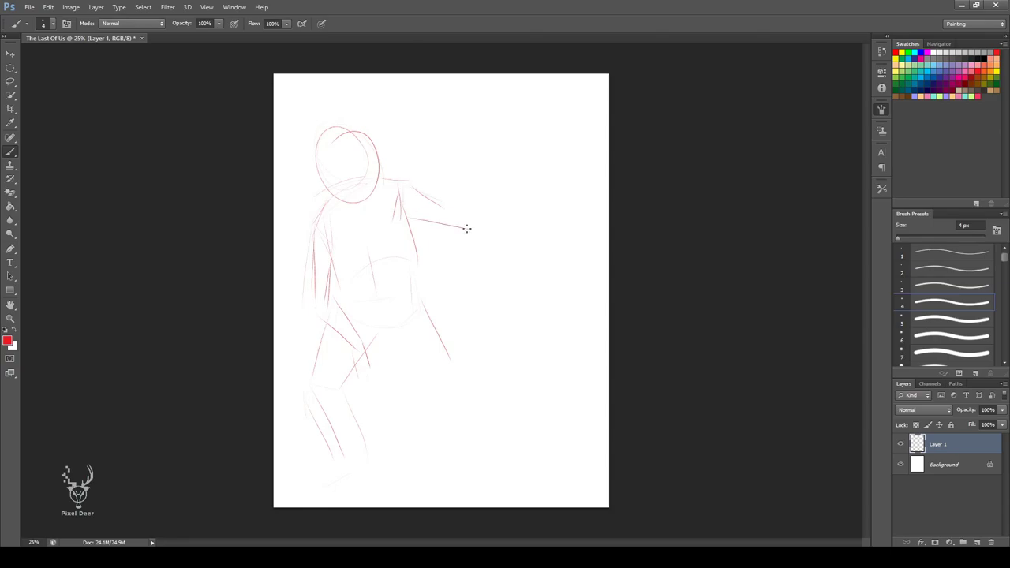
# Sketch red gesture lines for the man's head, hand, shoulder, sleeve and hip
pyautogui.moveTo(476, 311); pyautogui.dragTo(455, 319)
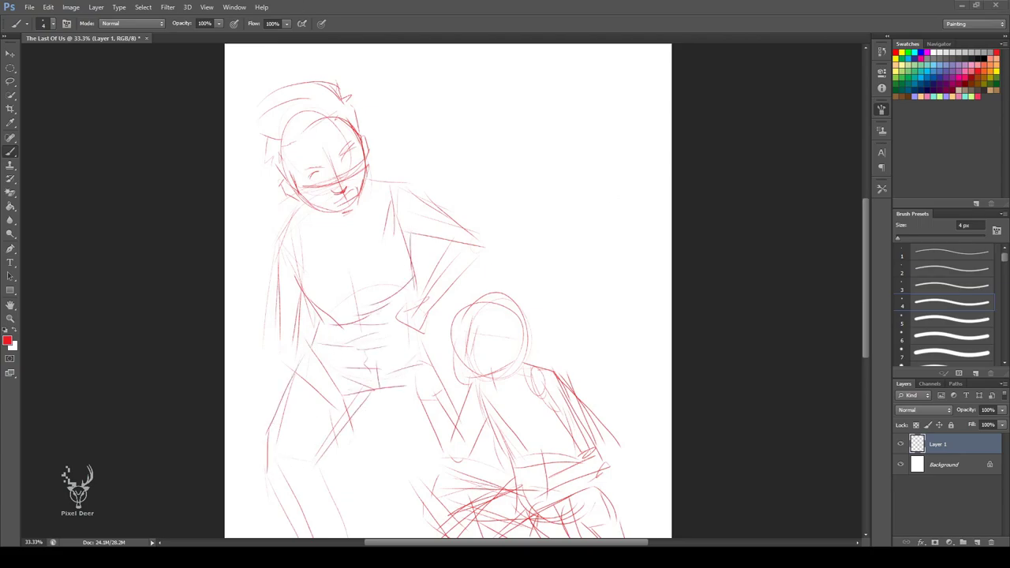
pyautogui.moveTo(426, 292)
pyautogui.mouseDown()
pyautogui.moveTo(412, 312)
pyautogui.moveTo(454, 239)
pyautogui.moveTo(479, 247)
pyautogui.moveTo(410, 245)
pyautogui.mouseUp()
pyautogui.moveTo(410, 193); pyautogui.dragTo(470, 233)
pyautogui.moveTo(278, 276)
pyautogui.mouseDown()
pyautogui.moveTo(278, 346)
pyautogui.moveTo(289, 366)
pyautogui.moveTo(309, 336)
pyautogui.moveTo(342, 424)
pyautogui.mouseUp()
pyautogui.moveTo(306, 339)
pyautogui.mouseDown()
pyautogui.moveTo(338, 388)
pyautogui.moveTo(339, 412)
pyautogui.mouseUp()
pyautogui.moveTo(346, 405); pyautogui.dragTo(348, 399)
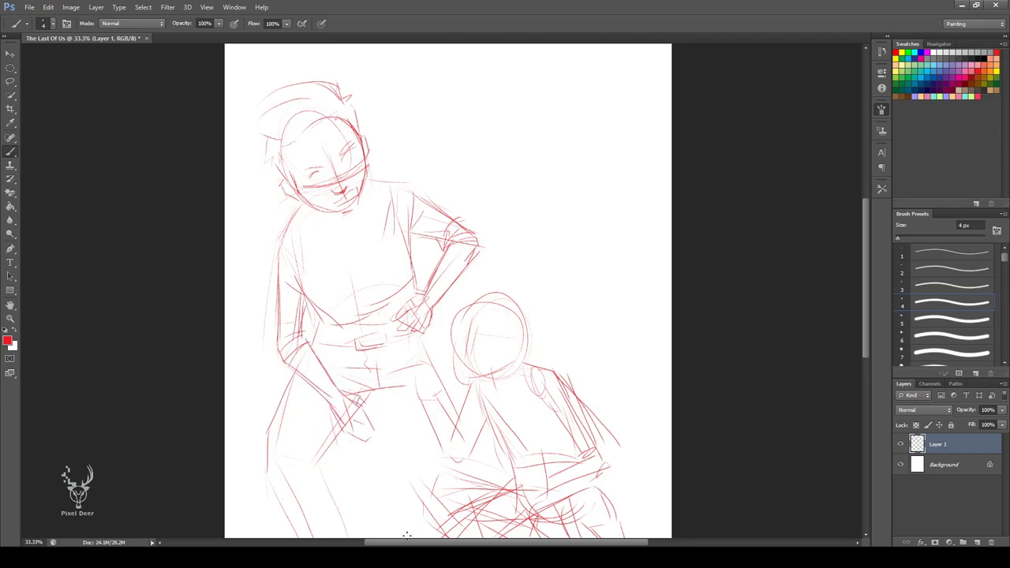
# Sketch the figures' legs down to the lower legs and feet
pyautogui.moveTo(303, 291); pyautogui.dragTo(330, 343)
pyautogui.moveTo(428, 333); pyautogui.dragTo(447, 395)
pyautogui.moveTo(316, 426)
pyautogui.mouseDown()
pyautogui.moveTo(329, 288)
pyautogui.moveTo(365, 267)
pyautogui.mouseUp()
pyautogui.moveTo(272, 319); pyautogui.dragTo(299, 377)
pyautogui.moveTo(322, 310)
pyautogui.mouseDown()
pyautogui.moveTo(338, 353)
pyautogui.moveTo(316, 412)
pyautogui.moveTo(371, 404)
pyautogui.mouseUp()
pyautogui.moveTo(339, 383); pyautogui.dragTo(361, 400)
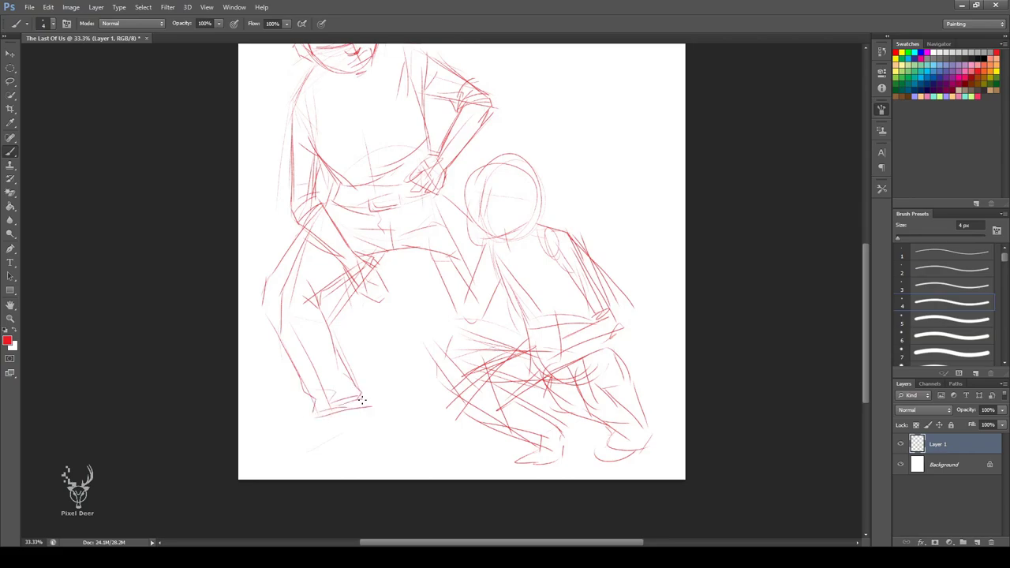
# Add short strokes near the feet and sketch the man's torso and hip lines
pyautogui.moveTo(293, 450); pyautogui.dragTo(330, 448)
pyautogui.moveTo(395, 227); pyautogui.dragTo(456, 281)
pyautogui.moveTo(407, 194); pyautogui.dragTo(459, 270)
pyautogui.moveTo(313, 120); pyautogui.dragTo(326, 191)
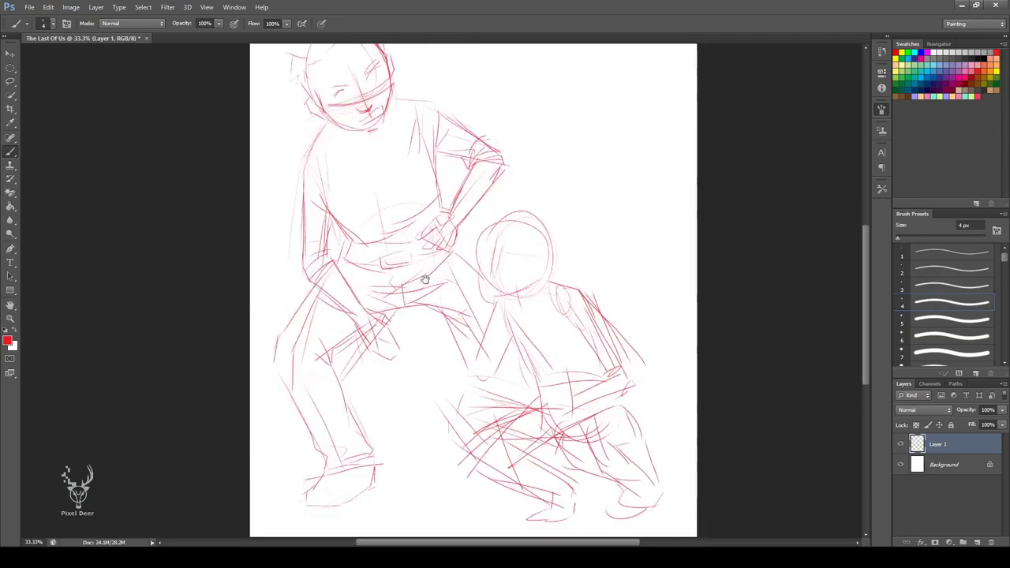
pyautogui.moveTo(326, 151); pyautogui.dragTo(306, 228)
pyautogui.moveTo(343, 218); pyautogui.dragTo(341, 273)
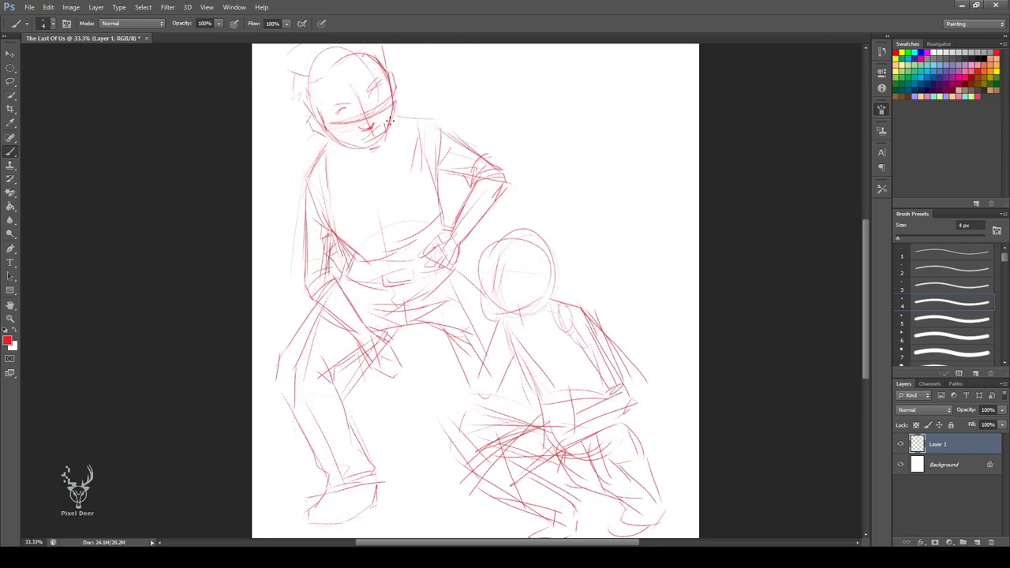
pyautogui.moveTo(392, 123); pyautogui.dragTo(410, 175)
pyautogui.moveTo(407, 165); pyautogui.dragTo(445, 213)
# Sketch the man's chest and shirt opening, darkening the centre line
pyautogui.moveTo(458, 183); pyautogui.dragTo(448, 226)
pyautogui.moveTo(330, 146)
pyautogui.mouseDown()
pyautogui.moveTo(341, 177)
pyautogui.moveTo(358, 182)
pyautogui.mouseUp()
pyautogui.moveTo(356, 180); pyautogui.dragTo(379, 215)
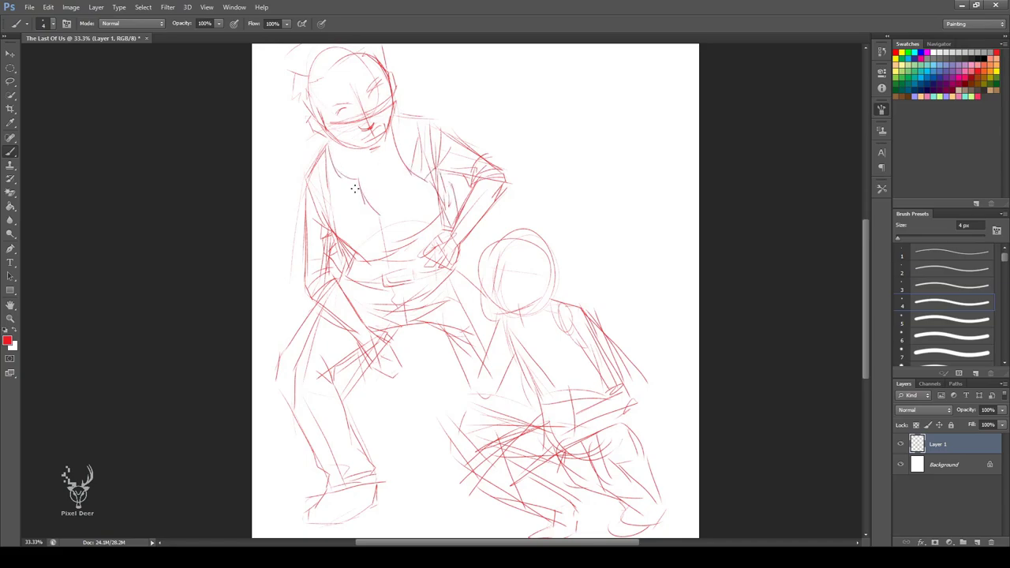
pyautogui.moveTo(379, 163); pyautogui.dragTo(382, 217)
pyautogui.moveTo(393, 142); pyautogui.dragTo(381, 197)
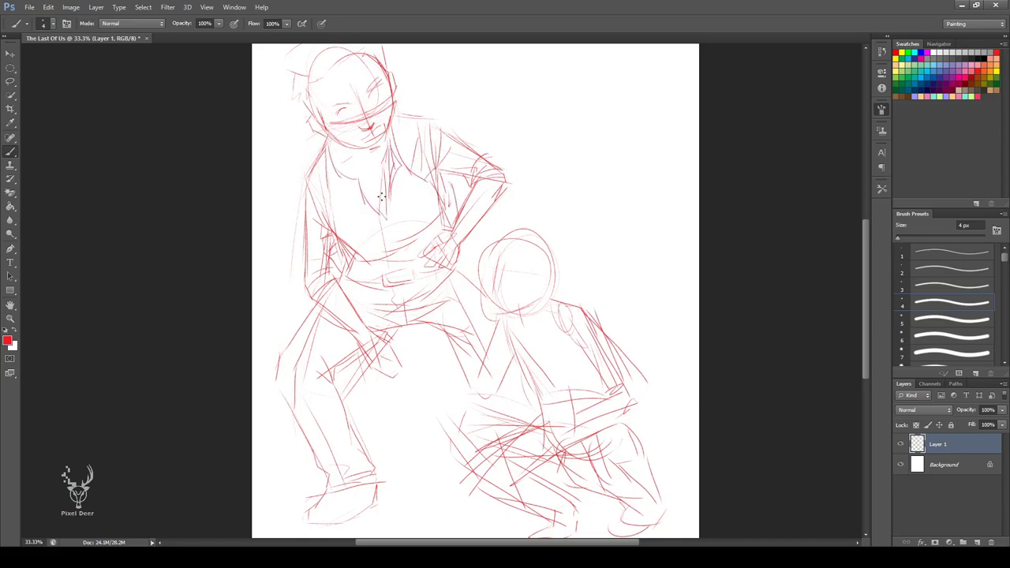
pyautogui.moveTo(390, 137); pyautogui.dragTo(385, 210)
pyautogui.moveTo(403, 147); pyautogui.dragTo(386, 207)
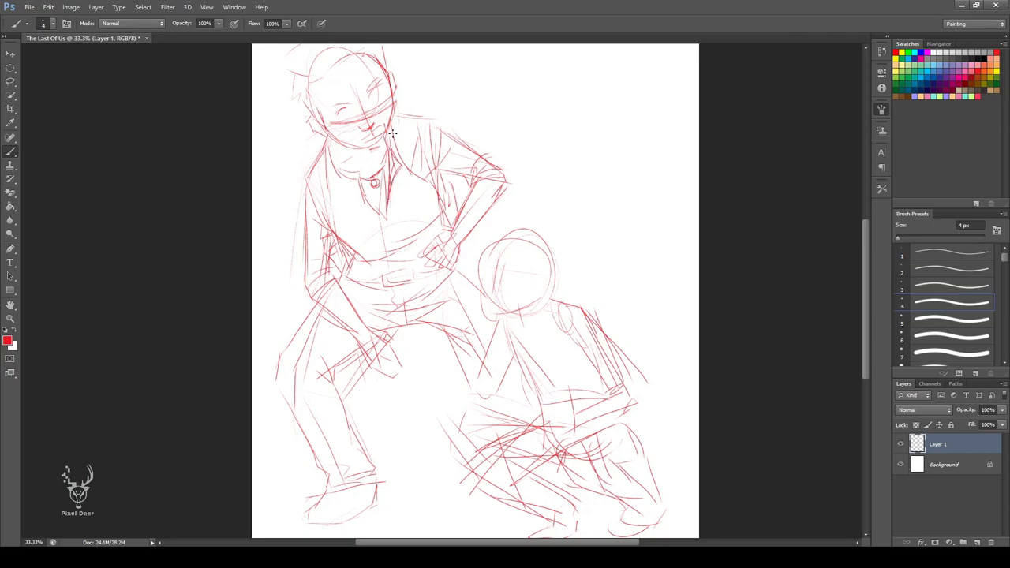
# Sketch the girl's jawline, head side, eye and torso lines
pyautogui.scroll(-1, 422, 256)
pyautogui.hscroll(2, 422, 257)
pyautogui.moveTo(413, 260); pyautogui.dragTo(473, 272)
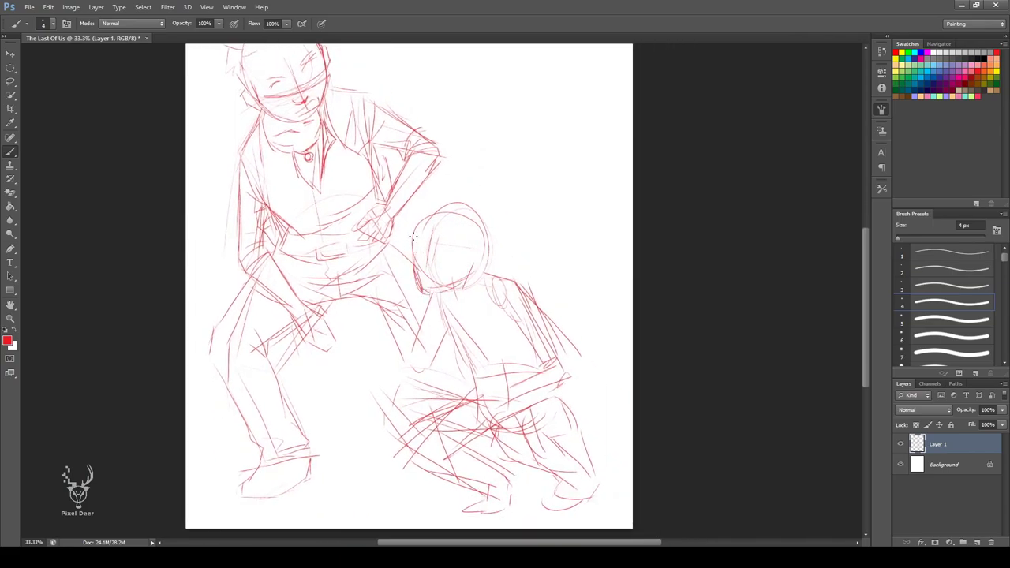
pyautogui.moveTo(412, 231); pyautogui.dragTo(423, 259)
pyautogui.moveTo(442, 240); pyautogui.dragTo(456, 237)
pyautogui.moveTo(418, 268)
pyautogui.mouseDown()
pyautogui.moveTo(455, 296)
pyautogui.moveTo(463, 366)
pyautogui.mouseUp()
pyautogui.moveTo(455, 347); pyautogui.dragTo(471, 408)
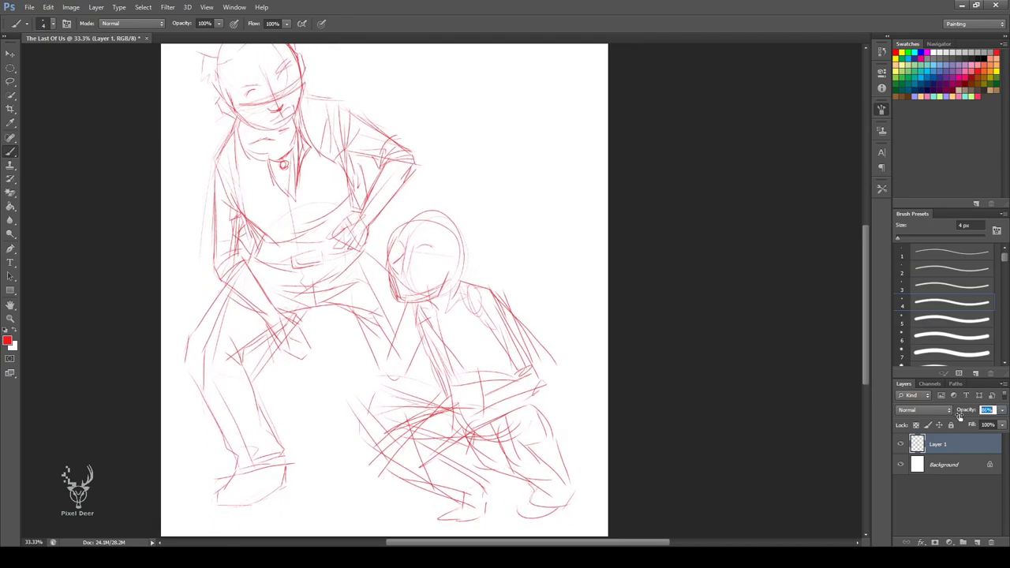
# Add a new empty layer above the sketch and draw a clean head circle for the girl
pyautogui.scroll(-2, 485, 286)
pyautogui.hscroll(2, 484, 285)
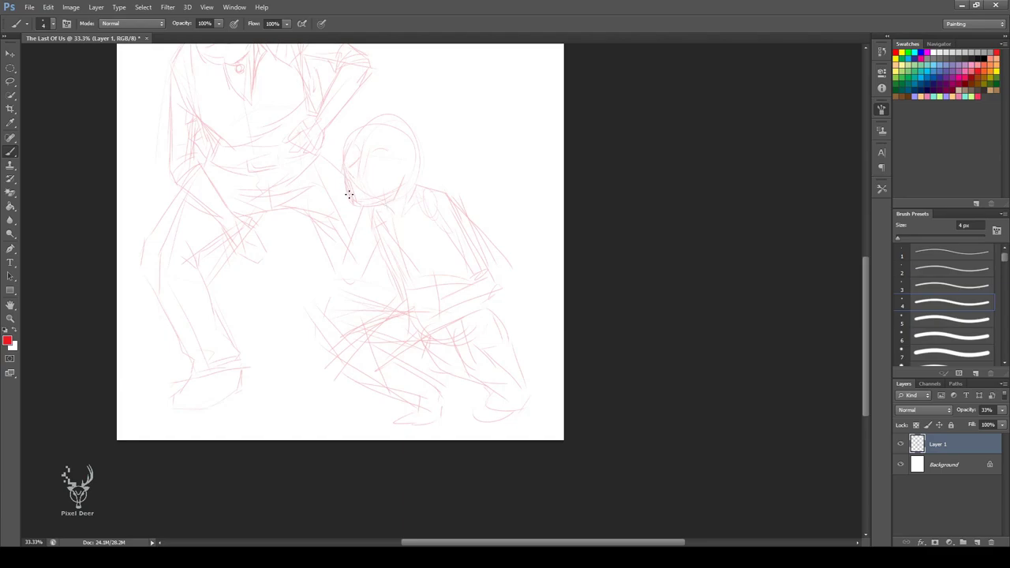
pyautogui.hotkey('ctrl', 'shift', 'alt', 'n')
pyautogui.moveTo(404, 184)
pyautogui.mouseDown()
pyautogui.moveTo(404, 173)
pyautogui.moveTo(359, 163)
pyautogui.moveTo(465, 186)
pyautogui.moveTo(458, 166)
pyautogui.moveTo(447, 197)
pyautogui.moveTo(409, 188)
pyautogui.mouseUp()
# Draw the girl's eyes, eyebrows, face contour, chin, hair strands and ear
pyautogui.scroll(1, 467, 189)
pyautogui.moveTo(398, 170); pyautogui.dragTo(411, 240)
pyautogui.moveTo(472, 229); pyautogui.dragTo(439, 253)
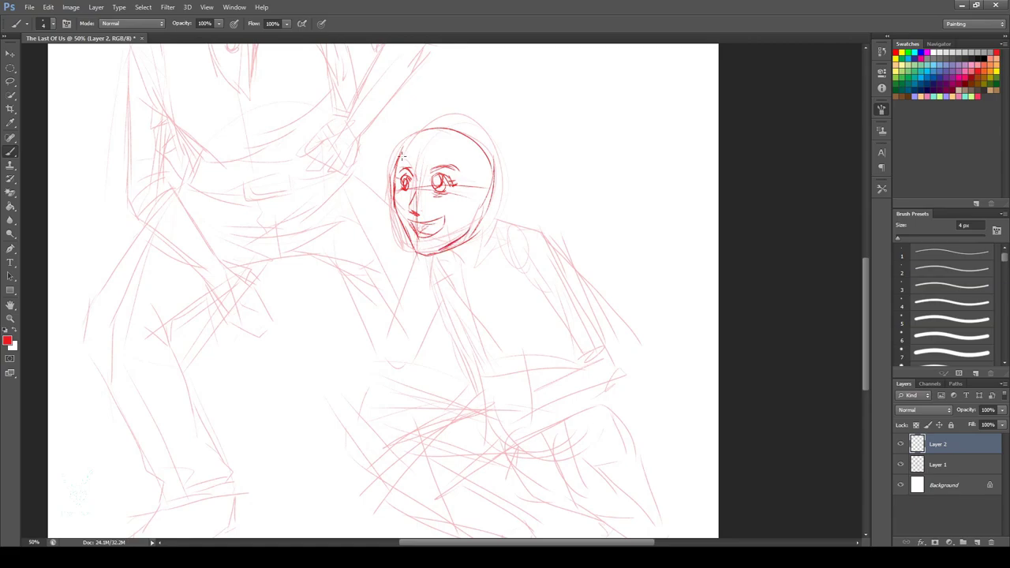
pyautogui.moveTo(411, 133)
pyautogui.mouseDown()
pyautogui.moveTo(388, 161)
pyautogui.moveTo(401, 292)
pyautogui.moveTo(442, 171)
pyautogui.mouseUp()
pyautogui.moveTo(432, 143)
pyautogui.mouseDown()
pyautogui.moveTo(486, 191)
pyautogui.moveTo(478, 216)
pyautogui.mouseUp()
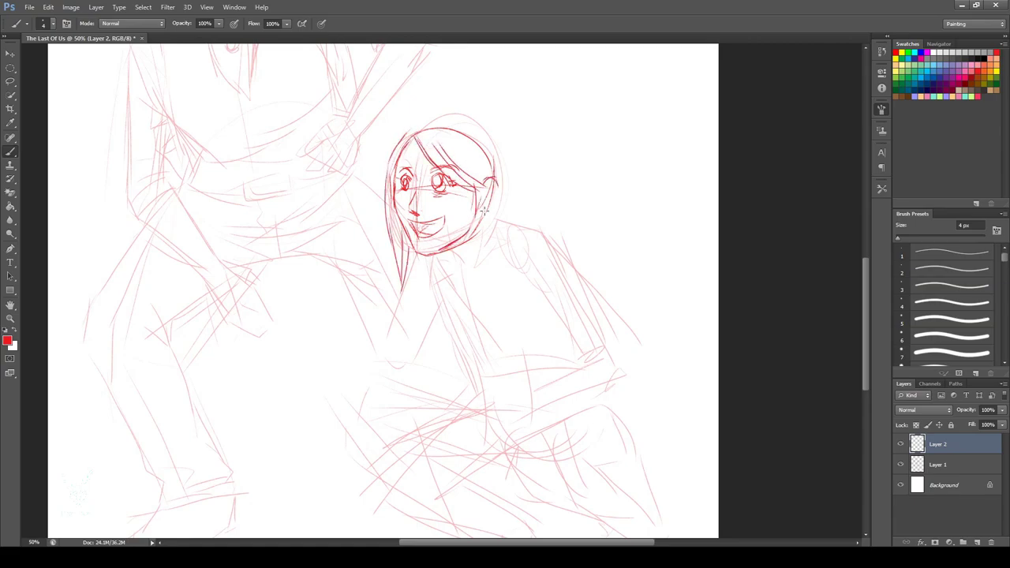
pyautogui.moveTo(496, 178); pyautogui.dragTo(484, 218)
# Add the girl's hair bun, neck, collar and arm sleeve with cuff
pyautogui.moveTo(408, 132); pyautogui.dragTo(496, 153)
pyautogui.moveTo(439, 137); pyautogui.dragTo(477, 178)
pyautogui.moveTo(499, 164)
pyautogui.mouseDown()
pyautogui.moveTo(495, 225)
pyautogui.moveTo(428, 288)
pyautogui.moveTo(447, 264)
pyautogui.moveTo(468, 297)
pyautogui.moveTo(486, 380)
pyautogui.mouseUp()
pyautogui.moveTo(466, 301); pyautogui.dragTo(507, 404)
pyautogui.moveTo(450, 416); pyautogui.dragTo(505, 409)
pyautogui.moveTo(495, 228)
pyautogui.mouseDown()
pyautogui.moveTo(480, 260)
pyautogui.moveTo(536, 412)
pyautogui.mouseUp()
pyautogui.moveTo(538, 252); pyautogui.dragTo(542, 298)
# Draw the girl's shoulder, back, sleeve, torso lines and left hand
pyautogui.moveTo(511, 235)
pyautogui.mouseDown()
pyautogui.moveTo(518, 296)
pyautogui.moveTo(553, 237)
pyautogui.mouseUp()
pyautogui.moveTo(513, 294); pyautogui.dragTo(570, 354)
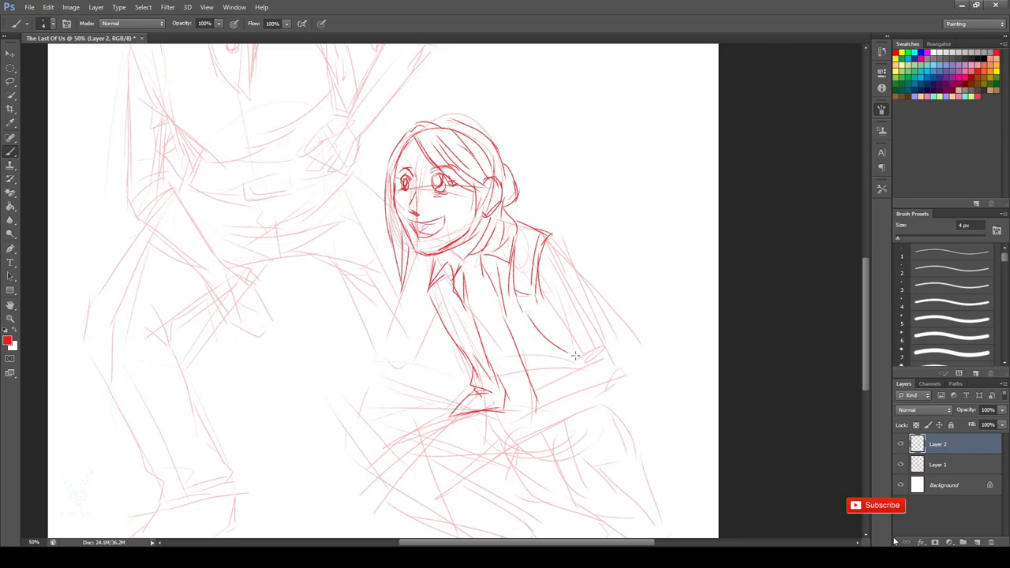
pyautogui.moveTo(543, 314); pyautogui.dragTo(579, 359)
pyautogui.moveTo(565, 237)
pyautogui.mouseDown()
pyautogui.moveTo(539, 296)
pyautogui.moveTo(579, 361)
pyautogui.moveTo(624, 316)
pyautogui.mouseUp()
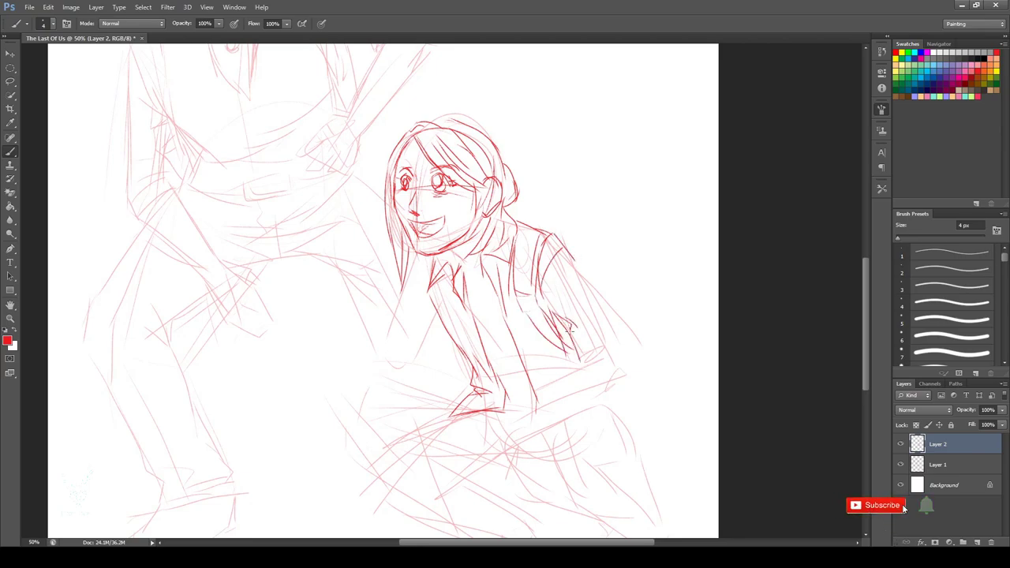
pyautogui.moveTo(568, 360); pyautogui.dragTo(628, 327)
pyautogui.moveTo(418, 254)
pyautogui.mouseDown()
pyautogui.moveTo(439, 324)
pyautogui.moveTo(403, 316)
pyautogui.mouseUp()
pyautogui.moveTo(431, 312)
pyautogui.mouseDown()
pyautogui.moveTo(449, 339)
pyautogui.moveTo(432, 371)
pyautogui.moveTo(444, 370)
pyautogui.mouseUp()
pyautogui.moveTo(405, 180)
pyautogui.mouseDown()
pyautogui.moveTo(379, 144)
pyautogui.moveTo(394, 218)
pyautogui.mouseUp()
# Add hair strands by the girl's ear and extra arm strokes
pyautogui.moveTo(453, 141)
pyautogui.mouseDown()
pyautogui.moveTo(461, 180)
pyautogui.moveTo(469, 177)
pyautogui.mouseUp()
pyautogui.moveTo(379, 260); pyautogui.dragTo(369, 192)
pyautogui.moveTo(311, 173); pyautogui.dragTo(355, 261)
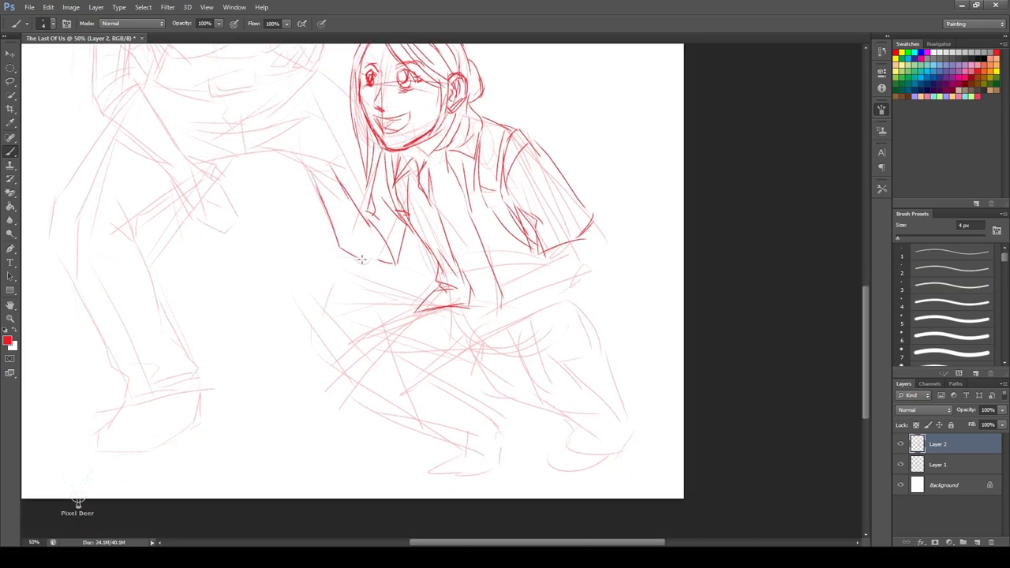
pyautogui.moveTo(404, 214); pyautogui.dragTo(374, 262)
# Draw the girl's raised fist and forearm with a mushroom cap above it
pyautogui.moveTo(303, 142); pyautogui.dragTo(308, 175)
pyautogui.moveTo(332, 131); pyautogui.dragTo(323, 164)
pyautogui.moveTo(298, 112)
pyautogui.mouseDown()
pyautogui.moveTo(330, 139)
pyautogui.moveTo(319, 66)
pyautogui.moveTo(344, 101)
pyautogui.mouseUp()
pyautogui.moveTo(291, 101); pyautogui.dragTo(344, 104)
pyautogui.moveTo(300, 105)
pyautogui.mouseDown()
pyautogui.moveTo(301, 118)
pyautogui.moveTo(330, 126)
pyautogui.mouseUp()
pyautogui.moveTo(306, 125)
pyautogui.mouseDown()
pyautogui.moveTo(305, 141)
pyautogui.moveTo(339, 144)
pyautogui.mouseUp()
pyautogui.moveTo(302, 133); pyautogui.dragTo(319, 169)
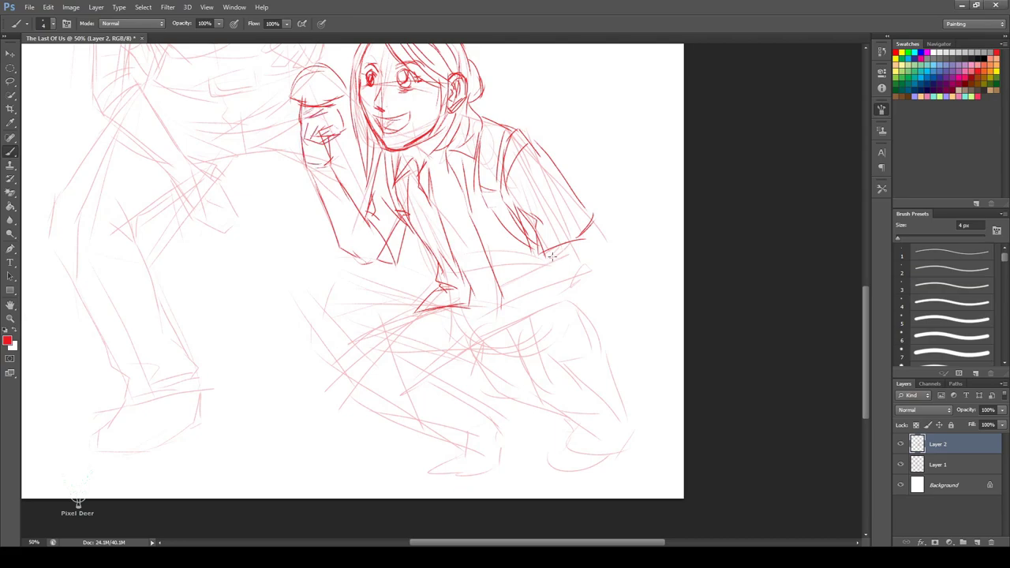
# Extend the girl's sleeve and forearm and draw her leg edge
pyautogui.moveTo(585, 235)
pyautogui.mouseDown()
pyautogui.moveTo(592, 268)
pyautogui.moveTo(589, 242)
pyautogui.mouseUp()
pyautogui.moveTo(502, 307)
pyautogui.mouseDown()
pyautogui.moveTo(590, 273)
pyautogui.moveTo(602, 327)
pyautogui.mouseUp()
pyautogui.moveTo(538, 314)
pyautogui.mouseDown()
pyautogui.moveTo(579, 309)
pyautogui.moveTo(600, 337)
pyautogui.mouseUp()
pyautogui.moveTo(551, 329)
pyautogui.mouseDown()
pyautogui.moveTo(584, 315)
pyautogui.moveTo(593, 347)
pyautogui.mouseUp()
pyautogui.moveTo(537, 360); pyautogui.dragTo(584, 352)
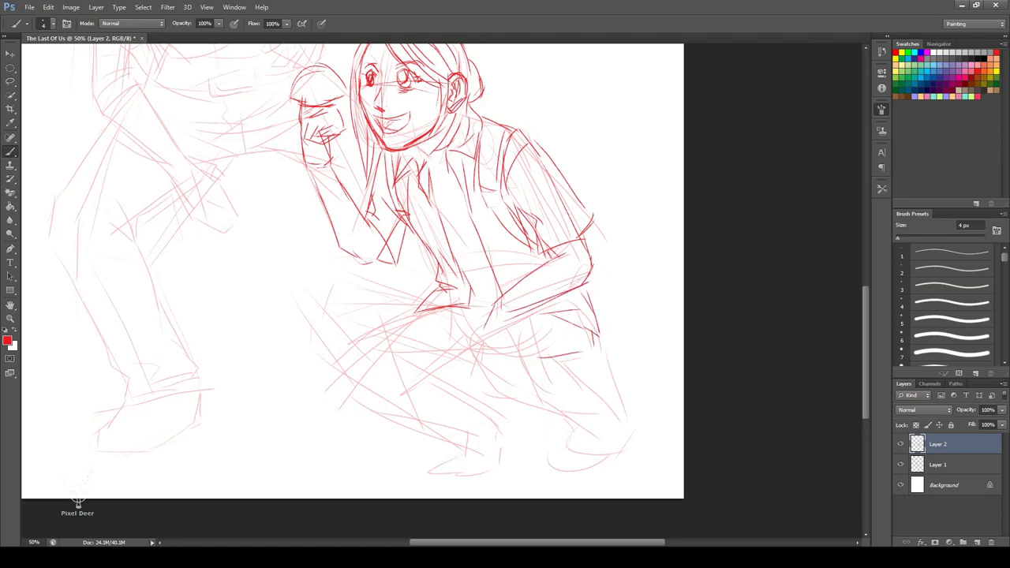
# Draw the girl's knee, shin, lower leg and boot with detail lines
pyautogui.moveTo(510, 317)
pyautogui.mouseDown()
pyautogui.moveTo(467, 349)
pyautogui.moveTo(511, 389)
pyautogui.mouseUp()
pyautogui.moveTo(527, 350)
pyautogui.mouseDown()
pyautogui.moveTo(560, 364)
pyautogui.moveTo(596, 362)
pyautogui.mouseUp()
pyautogui.moveTo(473, 372); pyautogui.dragTo(568, 415)
pyautogui.moveTo(605, 352)
pyautogui.mouseDown()
pyautogui.moveTo(583, 373)
pyautogui.moveTo(597, 366)
pyautogui.mouseUp()
pyautogui.moveTo(603, 378); pyautogui.dragTo(575, 426)
pyautogui.moveTo(616, 398)
pyautogui.mouseDown()
pyautogui.moveTo(567, 453)
pyautogui.moveTo(607, 467)
pyautogui.moveTo(621, 446)
pyautogui.mouseUp()
pyautogui.moveTo(621, 451)
pyautogui.mouseDown()
pyautogui.moveTo(592, 465)
pyautogui.moveTo(617, 436)
pyautogui.mouseUp()
pyautogui.moveTo(621, 428); pyautogui.dragTo(612, 450)
pyautogui.moveTo(578, 423)
pyautogui.mouseDown()
pyautogui.moveTo(576, 439)
pyautogui.moveTo(598, 434)
pyautogui.mouseUp()
pyautogui.moveTo(600, 434); pyautogui.dragTo(573, 423)
# Draw the girl's thigh and hip lines and the outer edge of her left thigh
pyautogui.moveTo(363, 327); pyautogui.dragTo(413, 311)
pyautogui.moveTo(411, 367); pyautogui.dragTo(478, 365)
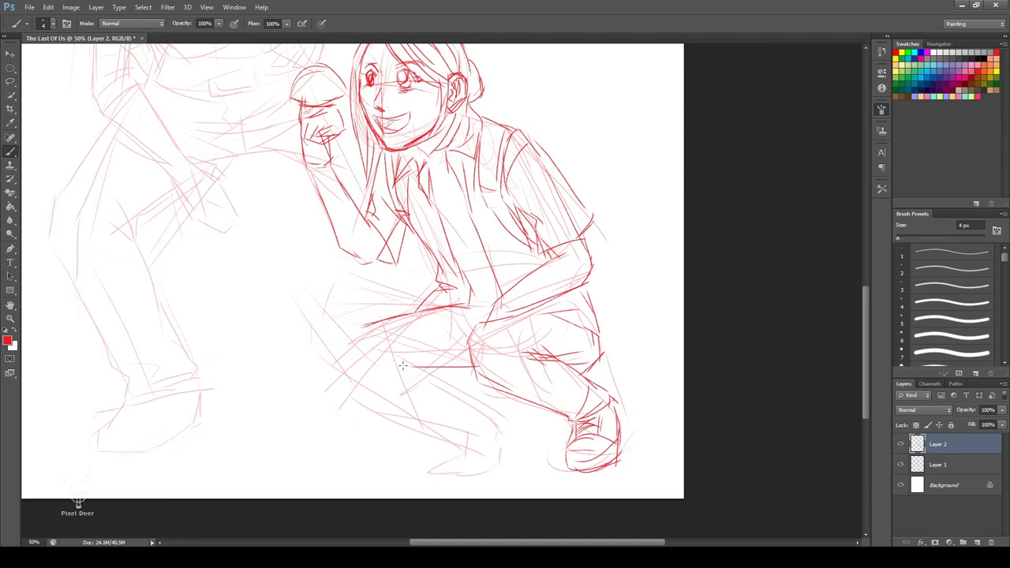
pyautogui.moveTo(472, 308); pyautogui.dragTo(494, 303)
pyautogui.moveTo(475, 296); pyautogui.dragTo(502, 284)
pyautogui.moveTo(471, 273); pyautogui.dragTo(463, 266)
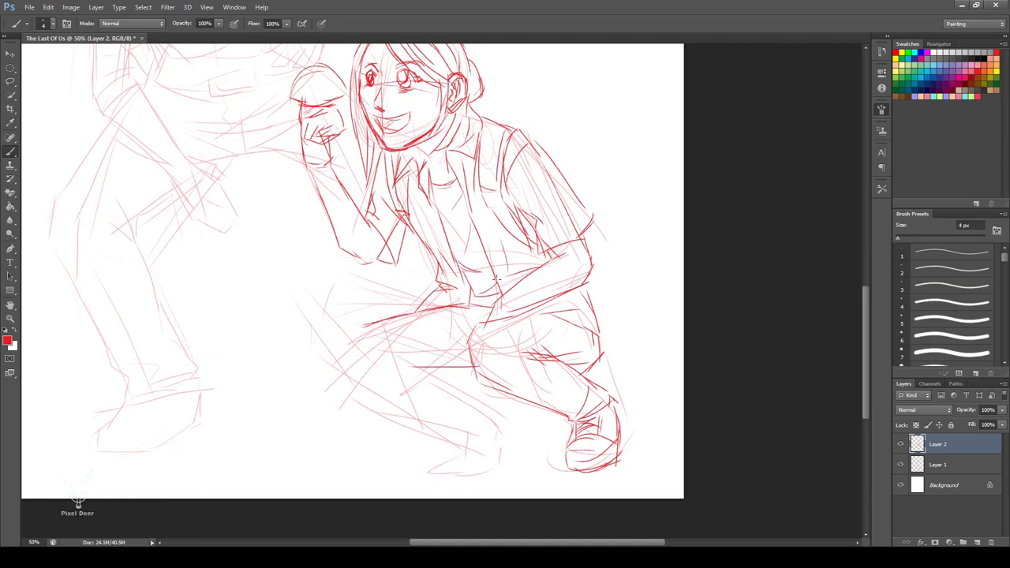
pyautogui.moveTo(361, 327); pyautogui.dragTo(348, 373)
pyautogui.moveTo(401, 354); pyautogui.dragTo(431, 366)
pyautogui.moveTo(357, 383)
pyautogui.mouseDown()
pyautogui.moveTo(443, 410)
pyautogui.moveTo(478, 405)
pyautogui.moveTo(497, 431)
pyautogui.mouseUp()
# Draw the other shin and shoe, refining the front shoe's toe
pyautogui.moveTo(466, 441); pyautogui.dragTo(420, 475)
pyautogui.moveTo(427, 473); pyautogui.dragTo(495, 471)
pyautogui.moveTo(496, 418); pyautogui.dragTo(511, 450)
pyautogui.moveTo(436, 467); pyautogui.dragTo(514, 439)
pyautogui.moveTo(488, 469); pyautogui.dragTo(513, 448)
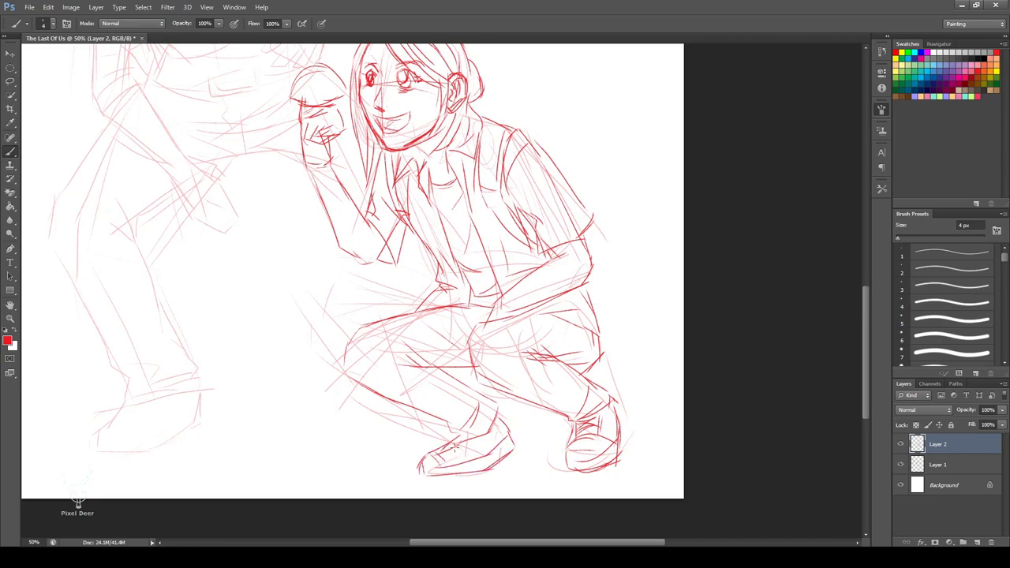
# Draw the girl's backpack and a hair strand
pyautogui.moveTo(418, 263); pyautogui.dragTo(389, 367)
pyautogui.moveTo(453, 229); pyautogui.dragTo(509, 212)
pyautogui.moveTo(496, 221)
pyautogui.mouseDown()
pyautogui.moveTo(529, 243)
pyautogui.moveTo(539, 291)
pyautogui.mouseUp()
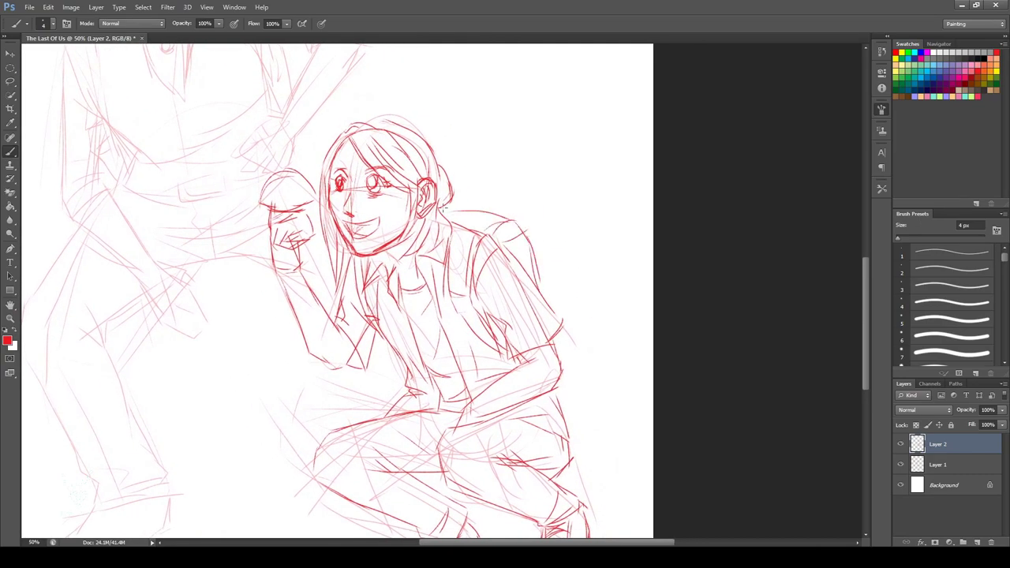
pyautogui.moveTo(467, 214); pyautogui.dragTo(438, 206)
pyautogui.moveTo(354, 131); pyautogui.dragTo(393, 123)
# Redraw the girl's mouth open with teeth, touch up eye and hair, and fit the page
pyautogui.press('e')
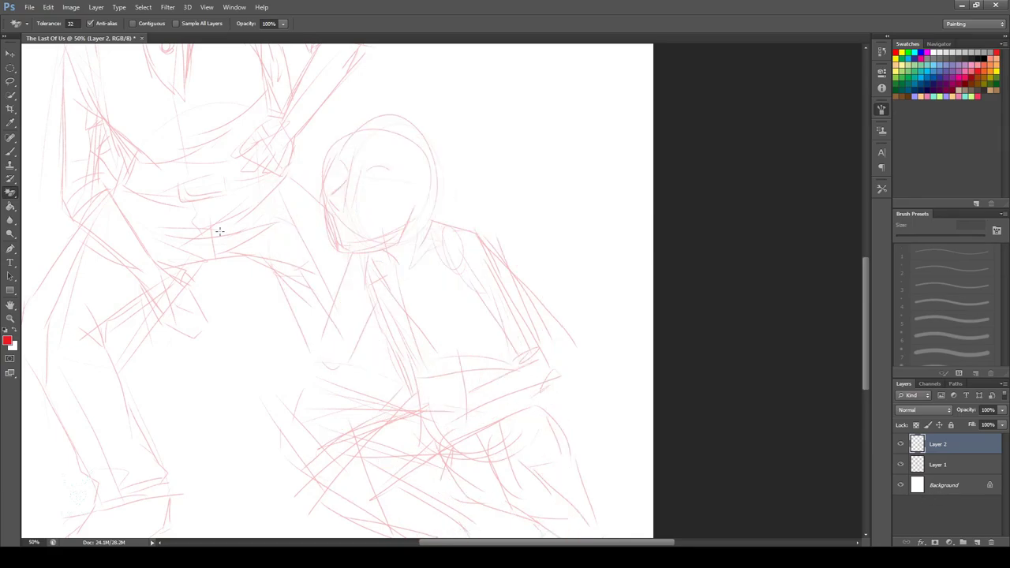
pyautogui.moveTo(378, 219)
pyautogui.mouseDown()
pyautogui.moveTo(362, 238)
pyautogui.moveTo(377, 235)
pyautogui.mouseUp()
pyautogui.press('b')
pyautogui.moveTo(374, 221); pyautogui.dragTo(382, 229)
pyautogui.press('e')
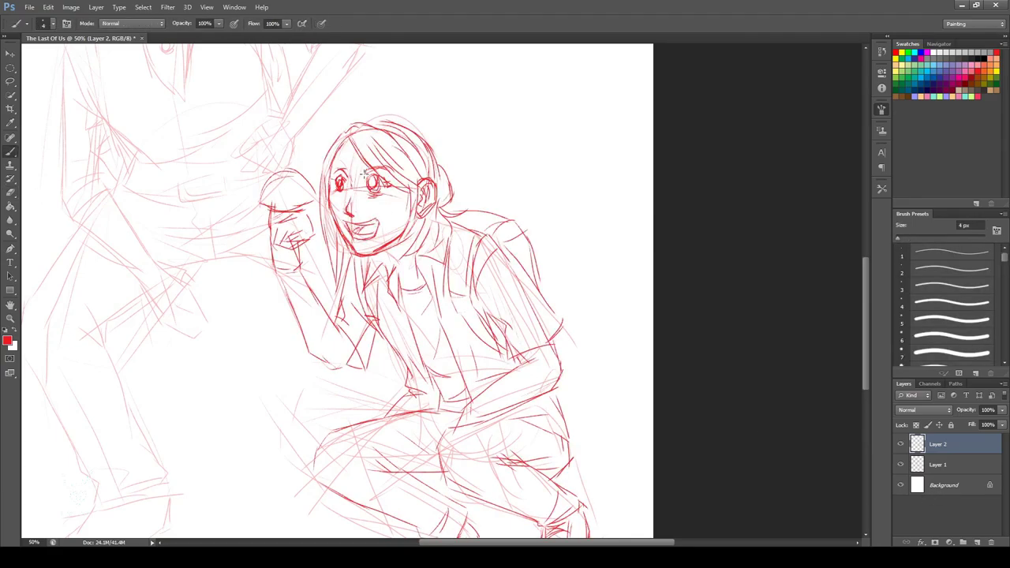
pyautogui.moveTo(365, 172); pyautogui.dragTo(424, 183)
pyautogui.moveTo(346, 140); pyautogui.dragTo(330, 219)
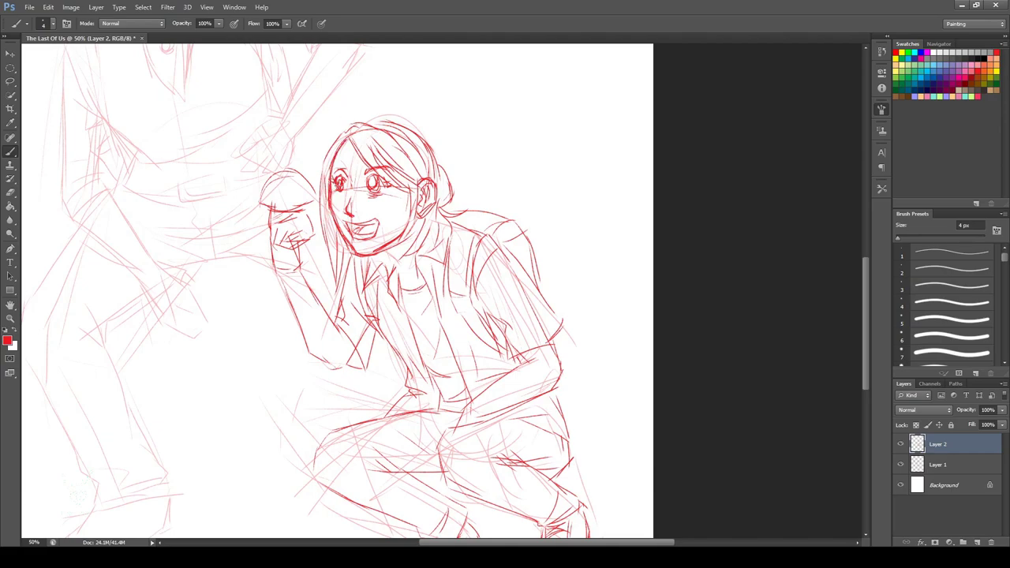
pyautogui.hotkey('ctrl', '0')
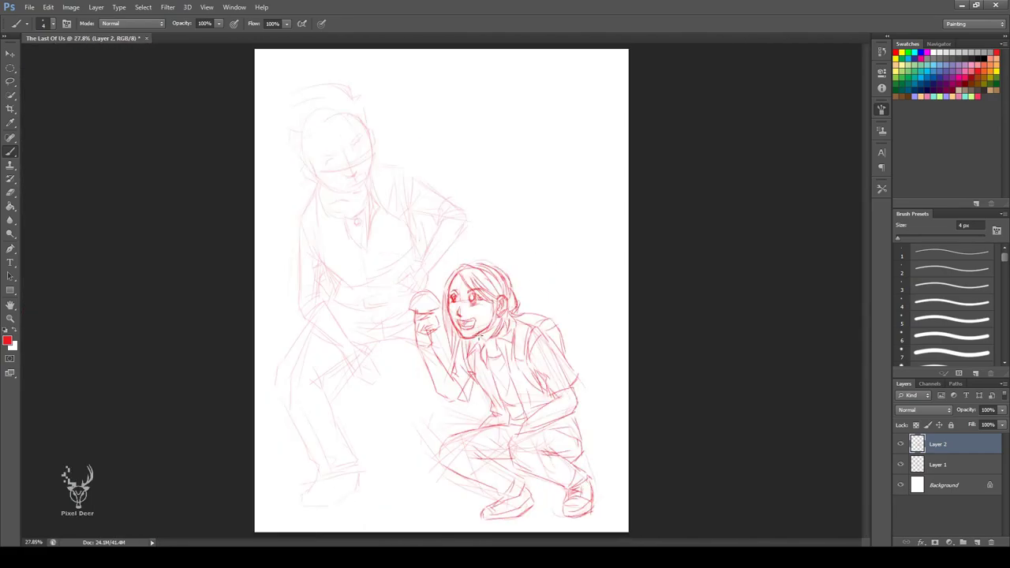
# At 50% zoom, darken the man's jaw, chin and eye arc in red
pyautogui.hotkey('ctrl', '+')
pyautogui.hotkey('ctrl', '+')
pyautogui.moveTo(463, 361); pyautogui.dragTo(486, 361)
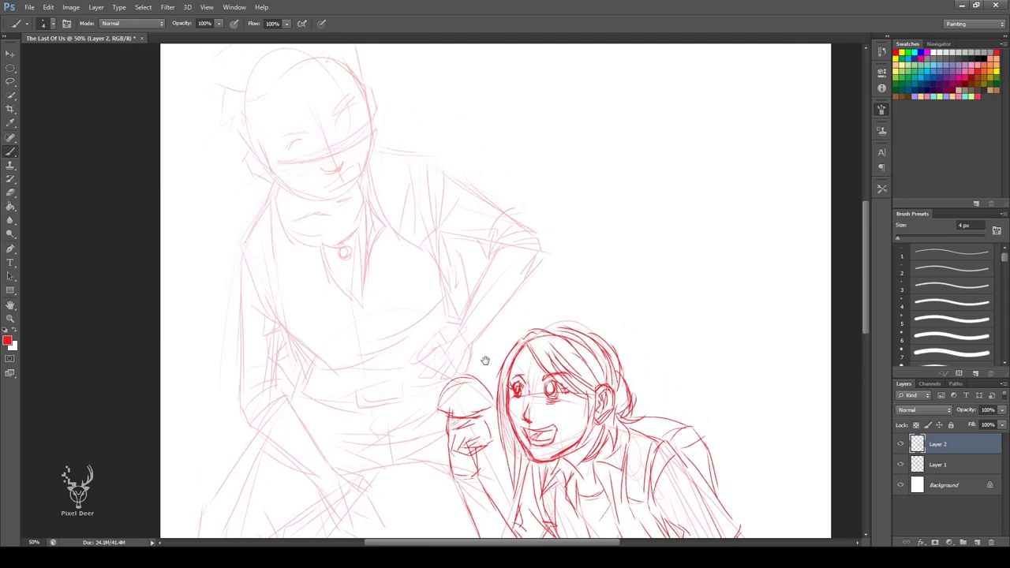
pyautogui.moveTo(296, 192); pyautogui.dragTo(360, 196)
pyautogui.moveTo(368, 148); pyautogui.dragTo(355, 193)
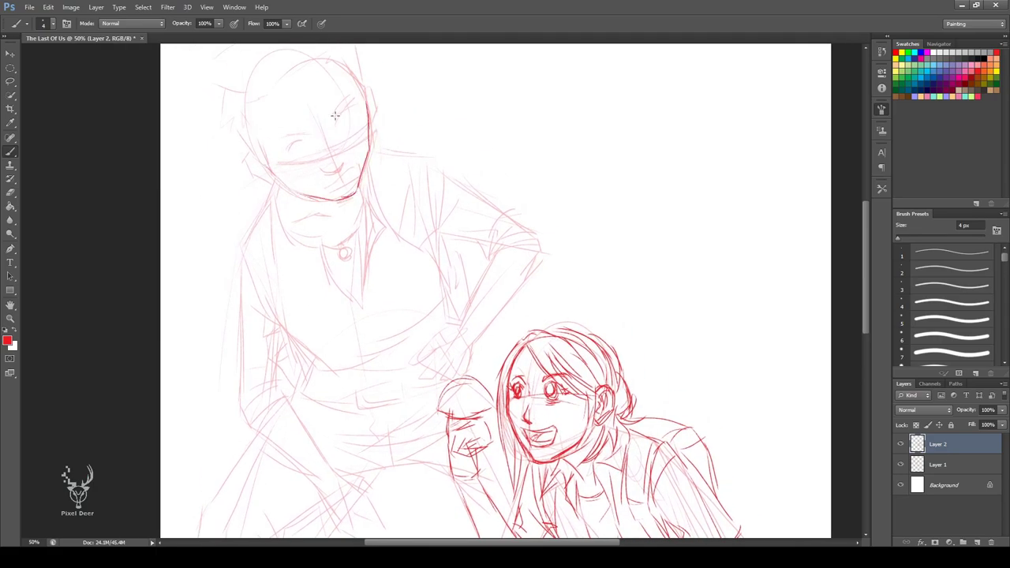
pyautogui.moveTo(275, 143); pyautogui.dragTo(344, 96)
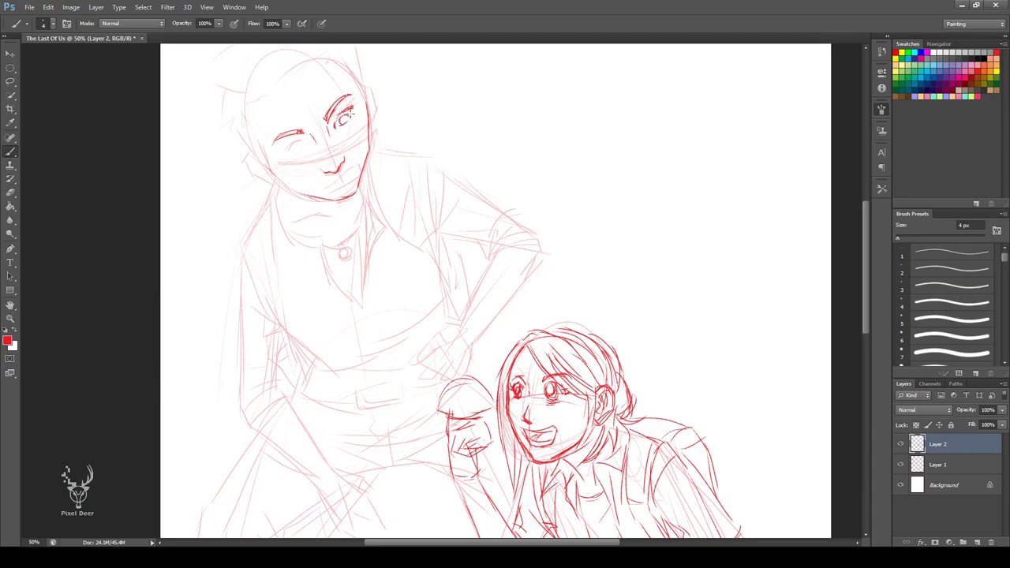
# Redraw the man's open mouth and teeth, left face outline, head side and ear
pyautogui.moveTo(325, 190)
pyautogui.mouseDown()
pyautogui.moveTo(356, 174)
pyautogui.moveTo(362, 183)
pyautogui.mouseUp()
pyautogui.moveTo(324, 190); pyautogui.dragTo(352, 178)
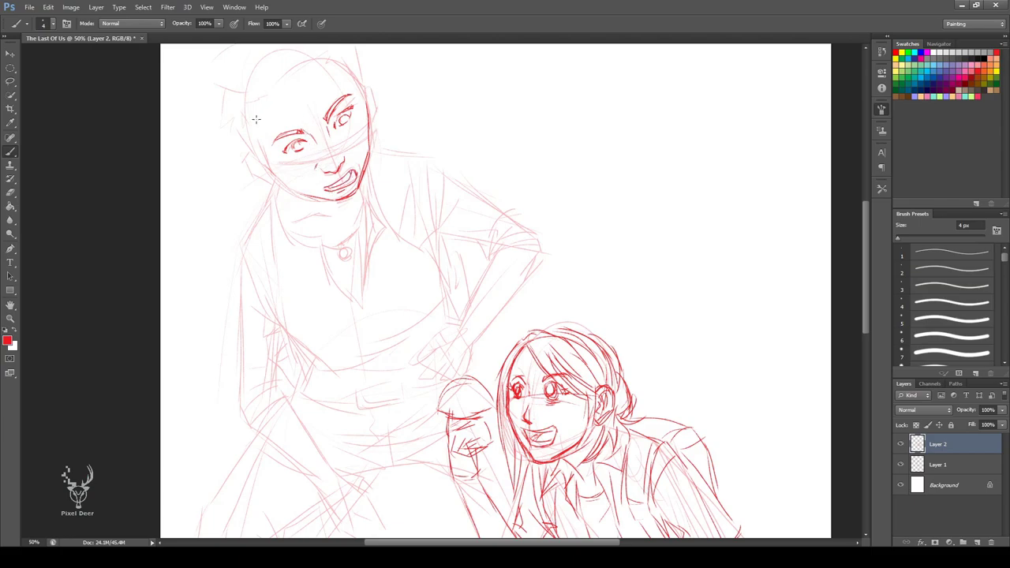
pyautogui.moveTo(256, 119); pyautogui.dragTo(282, 181)
pyautogui.moveTo(365, 76); pyautogui.dragTo(371, 119)
pyautogui.moveTo(245, 148); pyautogui.dragTo(277, 181)
pyautogui.moveTo(221, 93); pyautogui.dragTo(247, 147)
pyautogui.moveTo(353, 66); pyautogui.dragTo(363, 81)
# Touch up the man's head lines, briefly toggling the Eraser before returning to the Brush
pyautogui.scroll(2, 316, 142)
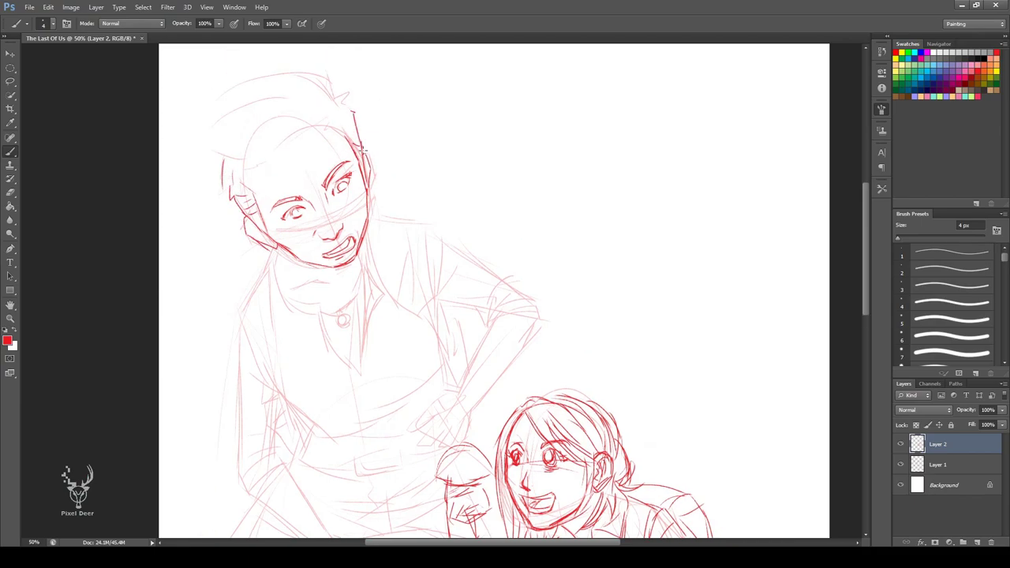
pyautogui.moveTo(241, 169)
pyautogui.mouseDown()
pyautogui.moveTo(312, 127)
pyautogui.moveTo(344, 123)
pyautogui.mouseUp()
pyautogui.press('e')
pyautogui.press('b')
pyautogui.moveTo(300, 150); pyautogui.dragTo(347, 126)
pyautogui.moveTo(213, 166); pyautogui.dragTo(249, 157)
pyautogui.moveTo(213, 126)
pyautogui.mouseDown()
pyautogui.moveTo(339, 76)
pyautogui.moveTo(362, 110)
pyautogui.moveTo(386, 117)
pyautogui.mouseUp()
pyautogui.scroll(-3, 362, 111)
# Ink the man's shoulder, collar and V-neck, and his left arm down toward the hand
pyautogui.moveTo(237, 156); pyautogui.dragTo(319, 276)
pyautogui.moveTo(326, 206); pyautogui.dragTo(320, 275)
pyautogui.moveTo(333, 180); pyautogui.dragTo(346, 213)
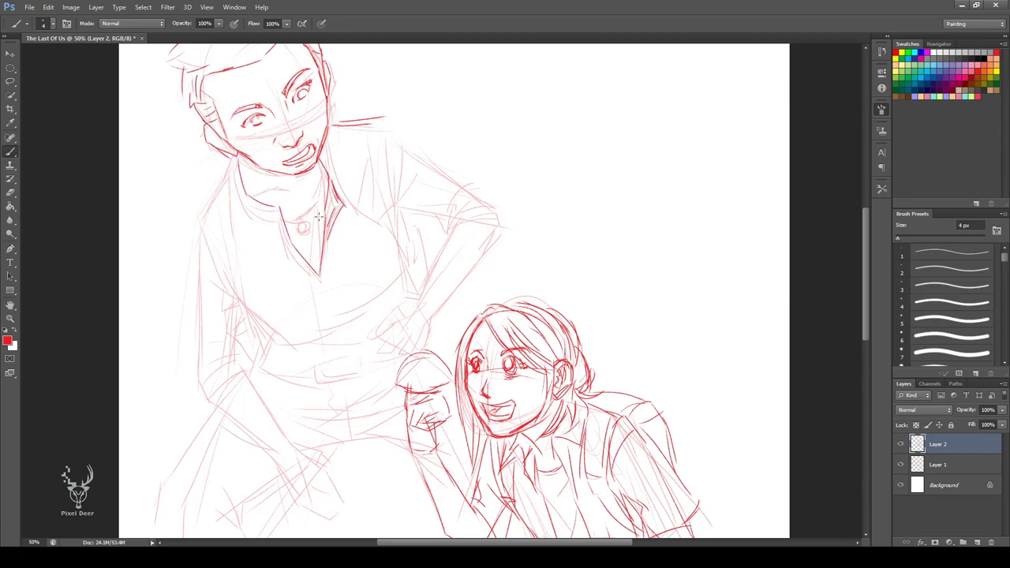
pyautogui.moveTo(223, 172)
pyautogui.mouseDown()
pyautogui.moveTo(229, 307)
pyautogui.moveTo(251, 254)
pyautogui.moveTo(250, 312)
pyautogui.mouseUp()
pyautogui.moveTo(237, 307); pyautogui.dragTo(240, 347)
# Darken the man's raised hand and extend his shoulder line and side contour
pyautogui.moveTo(332, 124); pyautogui.dragTo(386, 119)
pyautogui.moveTo(334, 167); pyautogui.dragTo(390, 230)
pyautogui.moveTo(389, 120); pyautogui.dragTo(402, 278)
pyautogui.moveTo(400, 224)
pyautogui.mouseDown()
pyautogui.moveTo(409, 288)
pyautogui.moveTo(420, 281)
pyautogui.moveTo(401, 226)
pyautogui.mouseUp()
# Ink the man's waist and belt area and strokes around his right shoulder
pyautogui.moveTo(236, 286)
pyautogui.mouseDown()
pyautogui.moveTo(292, 318)
pyautogui.moveTo(268, 351)
pyautogui.mouseUp()
pyautogui.moveTo(265, 355); pyautogui.dragTo(314, 357)
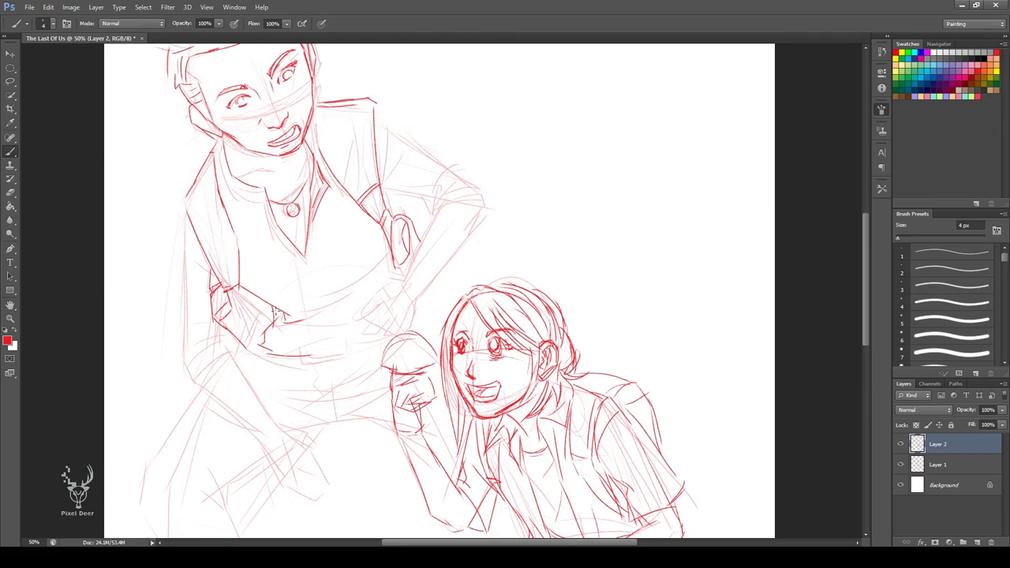
pyautogui.moveTo(276, 320); pyautogui.dragTo(371, 292)
pyautogui.moveTo(347, 292); pyautogui.dragTo(391, 218)
pyautogui.hotkey('ctrl', '-')
pyautogui.moveTo(349, 163)
pyautogui.mouseDown()
pyautogui.moveTo(399, 197)
pyautogui.moveTo(411, 235)
pyautogui.moveTo(422, 233)
pyautogui.moveTo(365, 289)
pyautogui.mouseUp()
# Draw the man's forearm and the hand resting at his hip, including its fingers
pyautogui.hotkey('ctrl', '+')
pyautogui.moveTo(423, 239)
pyautogui.mouseDown()
pyautogui.moveTo(376, 300)
pyautogui.moveTo(306, 316)
pyautogui.moveTo(332, 327)
pyautogui.mouseUp()
pyautogui.moveTo(315, 288)
pyautogui.mouseDown()
pyautogui.moveTo(297, 305)
pyautogui.moveTo(292, 336)
pyautogui.moveTo(286, 326)
pyautogui.mouseUp()
pyautogui.moveTo(321, 304); pyautogui.dragTo(304, 333)
pyautogui.moveTo(341, 305); pyautogui.dragTo(334, 314)
pyautogui.moveTo(331, 314); pyautogui.dragTo(322, 336)
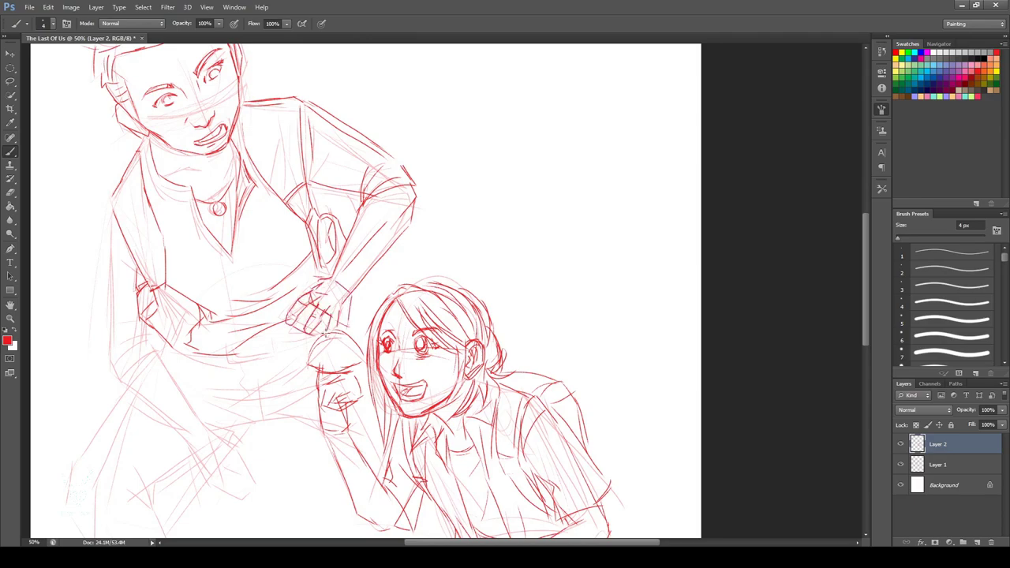
# Draw the wristband cuff around the man's wrist and refine lines at his hip
pyautogui.moveTo(329, 273); pyautogui.dragTo(358, 284)
pyautogui.moveTo(350, 288)
pyautogui.mouseDown()
pyautogui.moveTo(361, 302)
pyautogui.moveTo(346, 333)
pyautogui.mouseUp()
pyautogui.moveTo(319, 276); pyautogui.dragTo(292, 298)
pyautogui.moveTo(368, 331); pyautogui.dragTo(426, 254)
# Ink the man's left hip and lower hanging hand with its fingers
pyautogui.moveTo(168, 158); pyautogui.dragTo(167, 186)
pyautogui.moveTo(169, 189)
pyautogui.mouseDown()
pyautogui.moveTo(188, 194)
pyautogui.moveTo(171, 277)
pyautogui.mouseUp()
pyautogui.moveTo(188, 266); pyautogui.dragTo(174, 311)
pyautogui.moveTo(214, 250)
pyautogui.mouseDown()
pyautogui.moveTo(184, 308)
pyautogui.moveTo(178, 288)
pyautogui.moveTo(205, 305)
pyautogui.moveTo(182, 264)
pyautogui.mouseUp()
pyautogui.moveTo(237, 272)
pyautogui.mouseDown()
pyautogui.moveTo(186, 351)
pyautogui.moveTo(189, 258)
pyautogui.moveTo(178, 329)
pyautogui.mouseUp()
pyautogui.moveTo(178, 319)
pyautogui.mouseDown()
pyautogui.moveTo(207, 314)
pyautogui.moveTo(179, 355)
pyautogui.mouseUp()
pyautogui.moveTo(194, 319); pyautogui.dragTo(195, 334)
pyautogui.moveTo(204, 317); pyautogui.dragTo(196, 340)
# Outline the hanging hand's lower edge, the man's waist lines and his wrist
pyautogui.moveTo(210, 351); pyautogui.dragTo(220, 345)
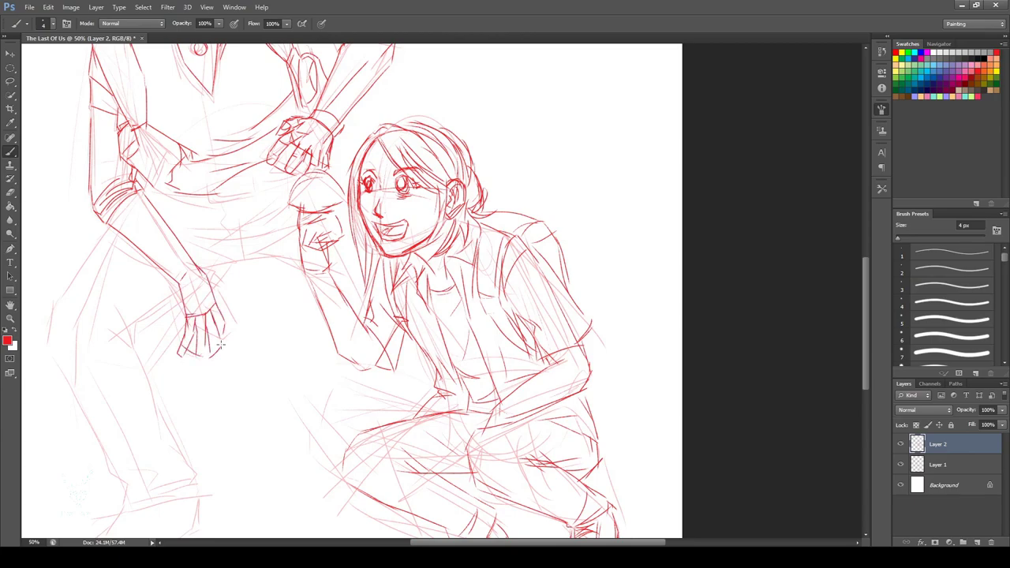
pyautogui.scroll(3, 233, 371)
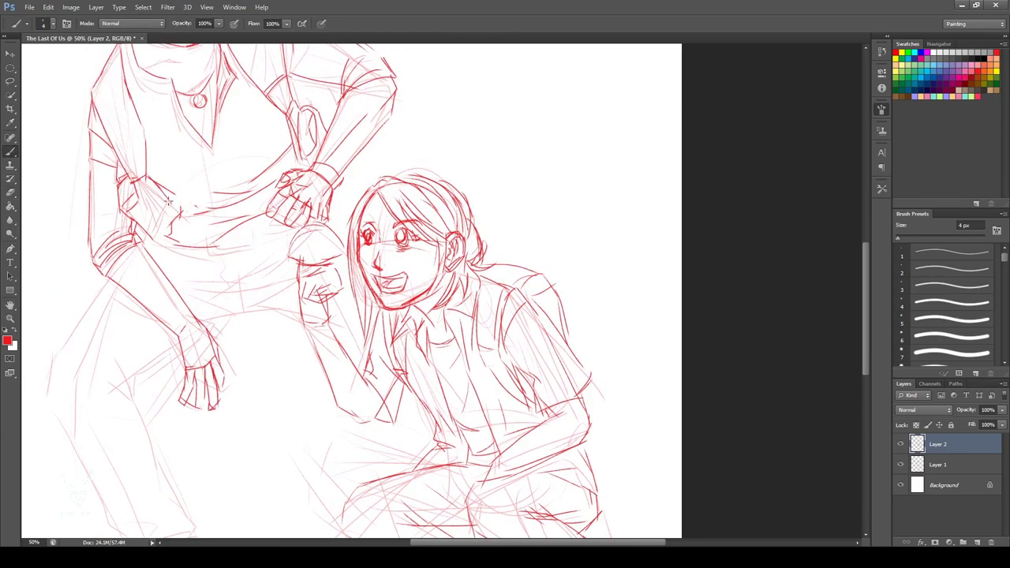
pyautogui.moveTo(198, 210); pyautogui.dragTo(167, 218)
pyautogui.moveTo(238, 206)
pyautogui.mouseDown()
pyautogui.moveTo(172, 224)
pyautogui.moveTo(275, 226)
pyautogui.mouseUp()
pyautogui.moveTo(336, 111); pyautogui.dragTo(481, 219)
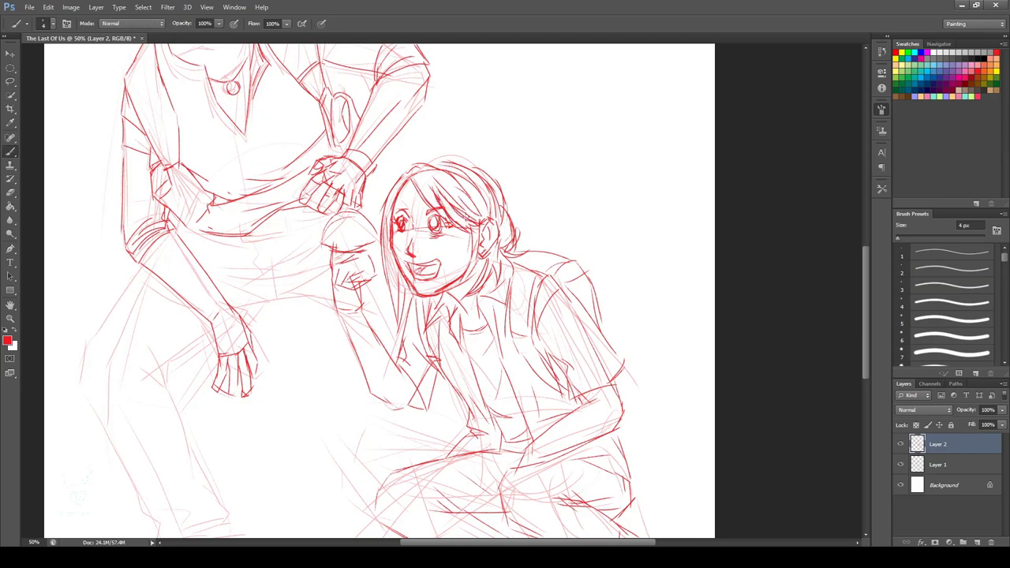
pyautogui.moveTo(182, 216); pyautogui.dragTo(281, 188)
pyautogui.moveTo(281, 147); pyautogui.dragTo(296, 166)
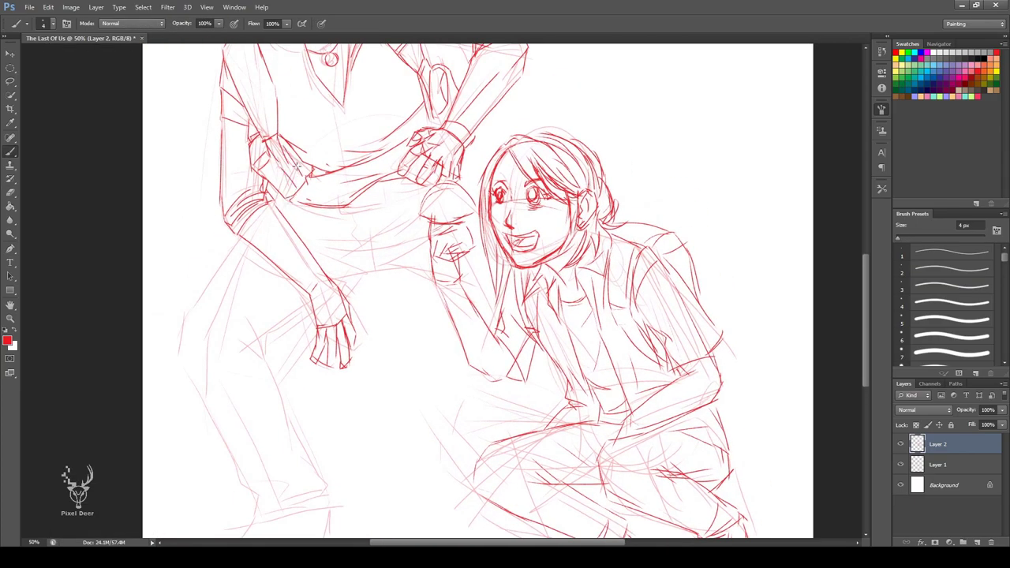
# Sketch the man's lower legs and trouser leg lines
pyautogui.moveTo(237, 251); pyautogui.dragTo(183, 330)
pyautogui.moveTo(371, 208); pyautogui.dragTo(332, 246)
pyautogui.moveTo(399, 198); pyautogui.dragTo(324, 229)
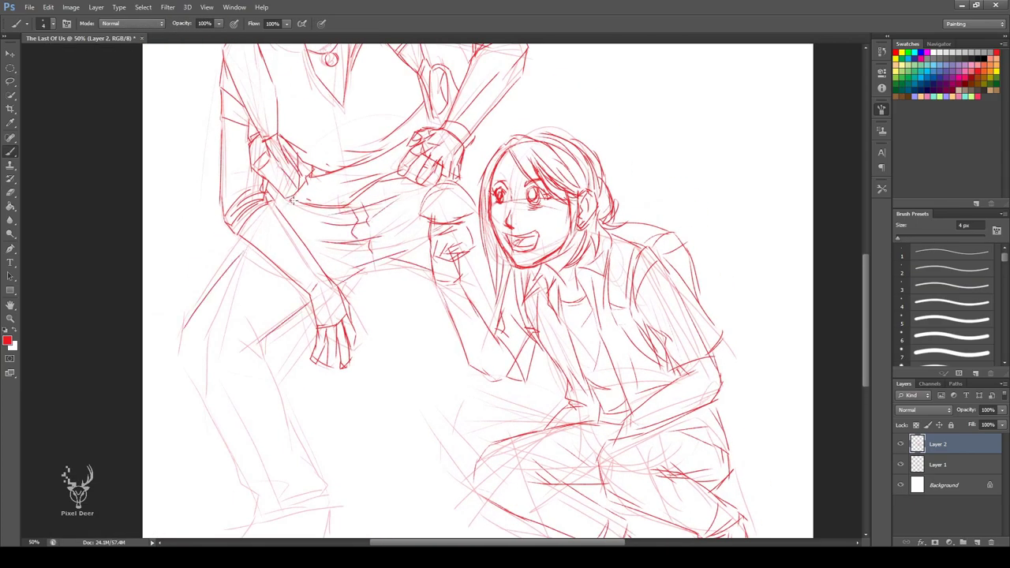
pyautogui.moveTo(240, 325)
pyautogui.mouseDown()
pyautogui.moveTo(264, 335)
pyautogui.moveTo(368, 320)
pyautogui.mouseUp()
pyautogui.hotkey('ctrl', '-')
pyautogui.hotkey('ctrl', '-')
pyautogui.hotkey('ctrl', '+')
pyautogui.hotkey('ctrl', '+')
# Draw the man's shin, left trouser hem and left shoe toe, sole and heel
pyautogui.moveTo(297, 177)
pyautogui.mouseDown()
pyautogui.moveTo(329, 269)
pyautogui.moveTo(354, 289)
pyautogui.mouseUp()
pyautogui.moveTo(332, 282)
pyautogui.mouseDown()
pyautogui.moveTo(324, 330)
pyautogui.moveTo(360, 368)
pyautogui.mouseUp()
pyautogui.moveTo(366, 330); pyautogui.dragTo(355, 375)
pyautogui.moveTo(268, 388); pyautogui.dragTo(350, 369)
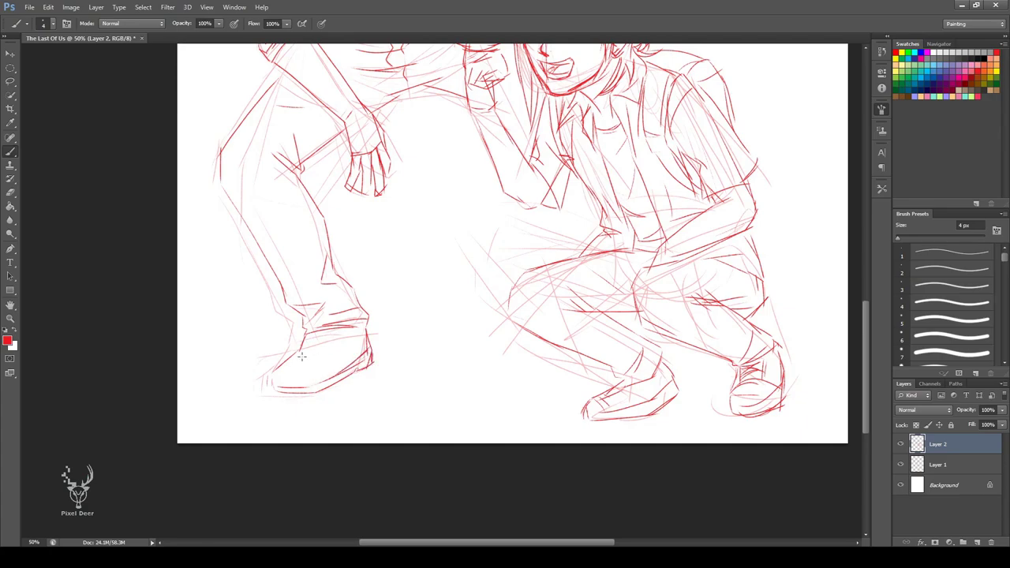
pyautogui.moveTo(499, 118); pyautogui.dragTo(373, 186)
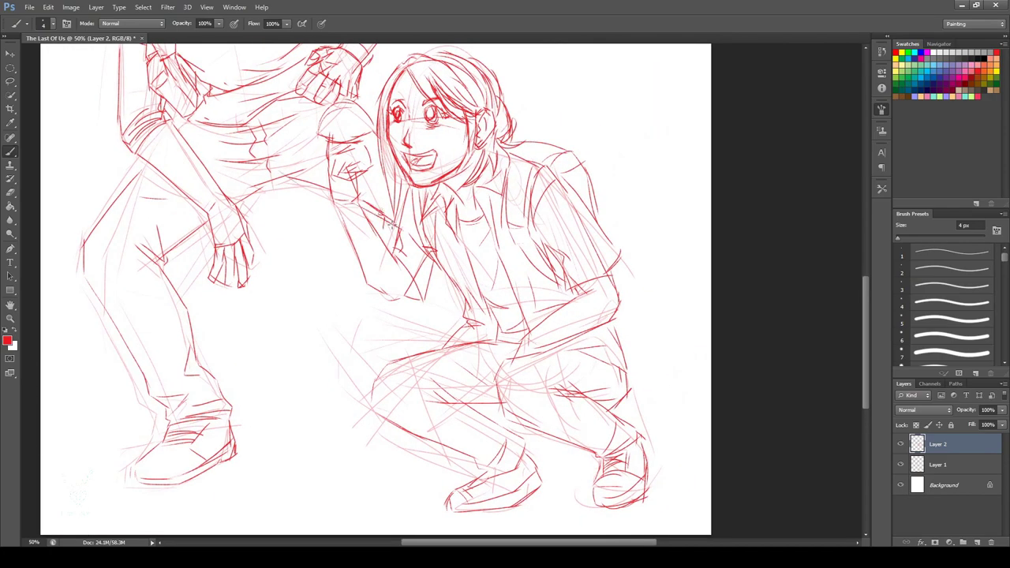
pyautogui.moveTo(404, 267); pyautogui.dragTo(409, 335)
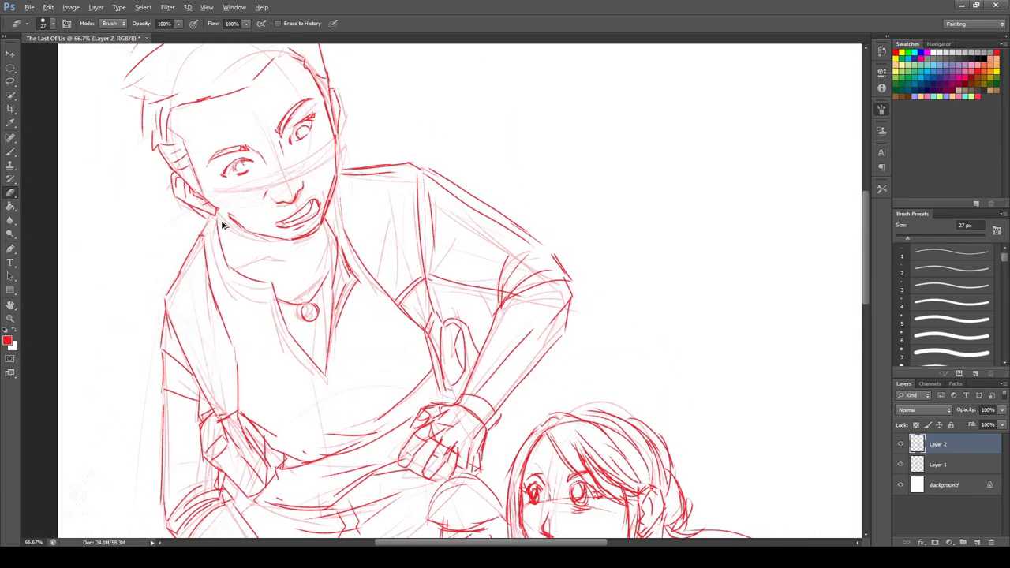
# Ink the girl's shirt neckline and the hair beside her face toward her ear
pyautogui.press('b')
pyautogui.moveTo(251, 267); pyautogui.dragTo(312, 257)
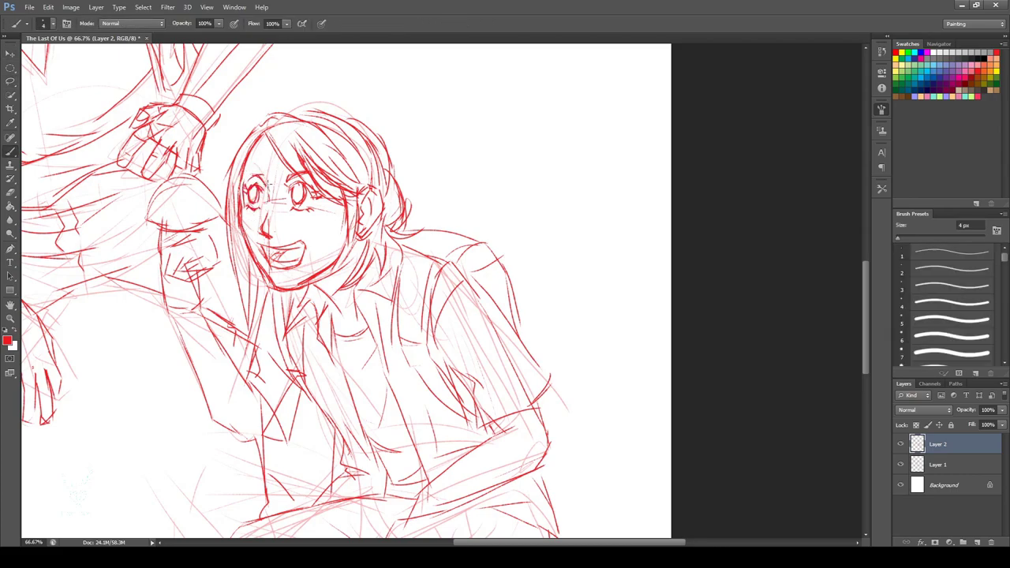
pyautogui.moveTo(229, 202); pyautogui.dragTo(237, 303)
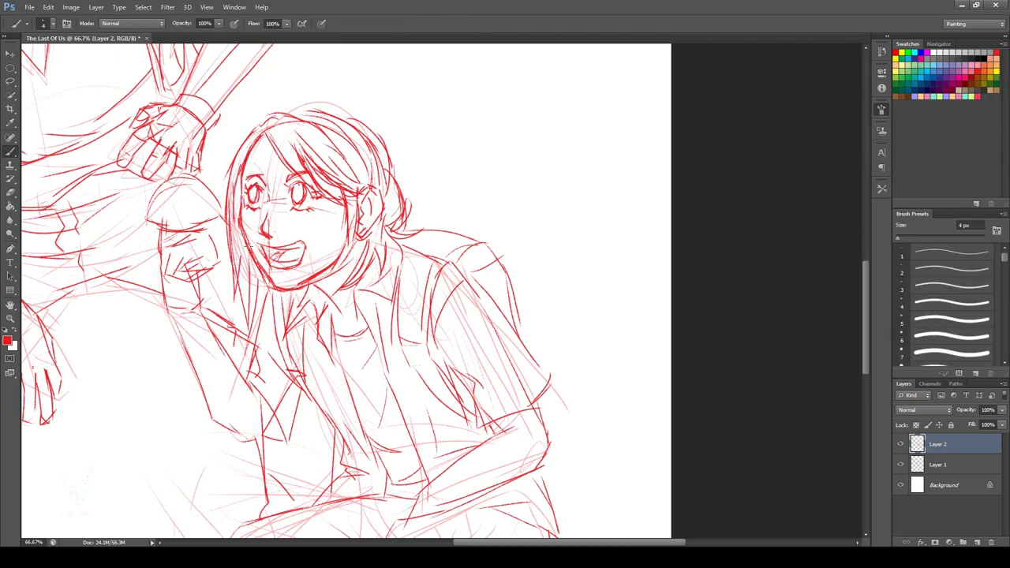
pyautogui.moveTo(249, 251)
pyautogui.mouseDown()
pyautogui.moveTo(248, 318)
pyautogui.moveTo(230, 327)
pyautogui.mouseUp()
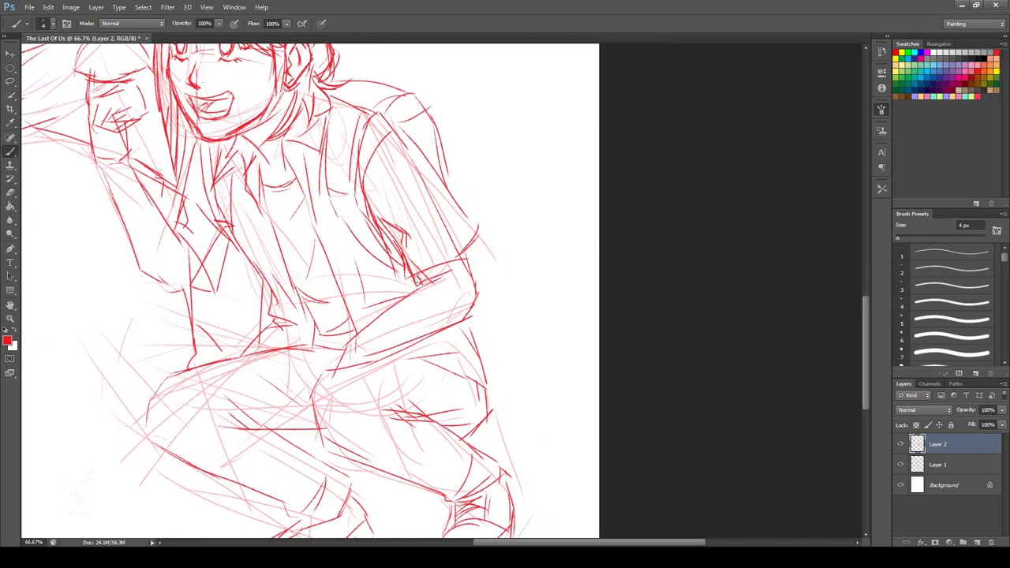
# Erase and redraw the girl's elbow and shoulder, then ink her two-edged backpack strap
pyautogui.moveTo(385, 225)
pyautogui.mouseDown()
pyautogui.moveTo(414, 281)
pyautogui.moveTo(488, 241)
pyautogui.mouseUp()
pyautogui.press('b')
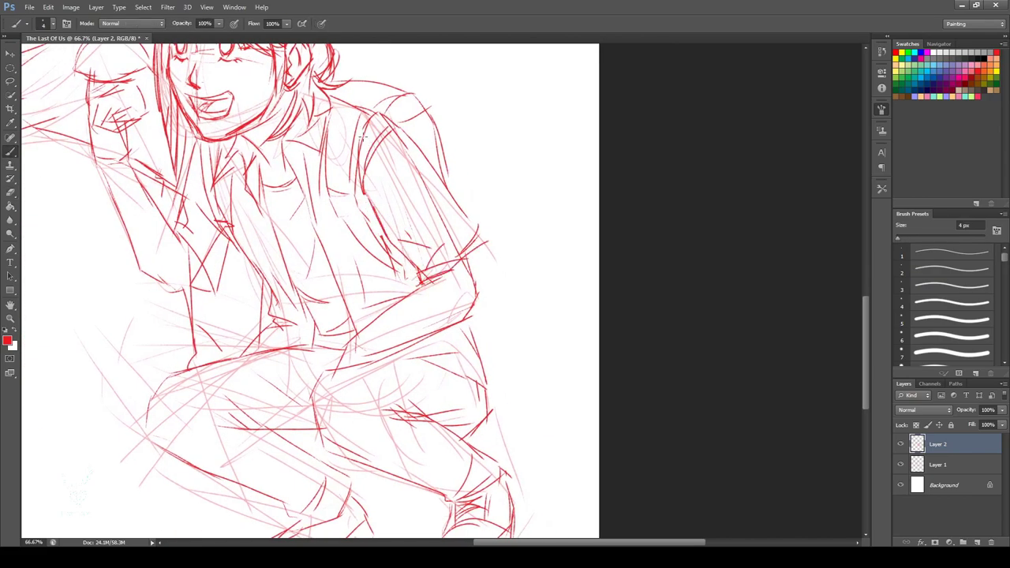
pyautogui.moveTo(368, 156)
pyautogui.mouseDown()
pyautogui.moveTo(402, 128)
pyautogui.moveTo(483, 253)
pyautogui.moveTo(451, 260)
pyautogui.moveTo(385, 236)
pyautogui.mouseUp()
pyautogui.moveTo(322, 153); pyautogui.dragTo(330, 199)
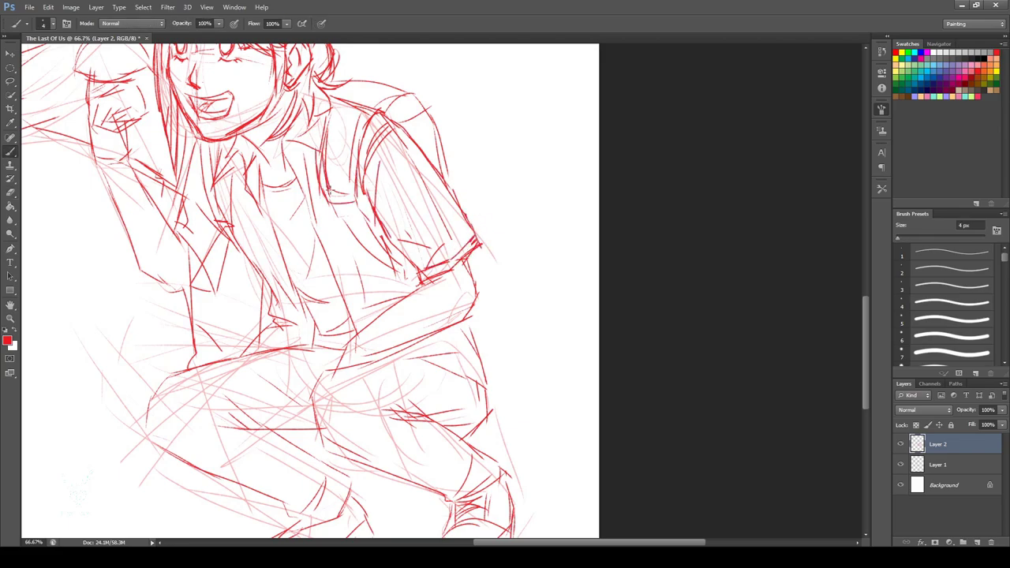
pyautogui.moveTo(334, 100); pyautogui.dragTo(365, 156)
pyautogui.moveTo(338, 207)
pyautogui.mouseDown()
pyautogui.moveTo(390, 265)
pyautogui.moveTo(341, 261)
pyautogui.mouseUp()
pyautogui.moveTo(358, 204); pyautogui.dragTo(360, 261)
# Draw and darken the girl's collar and the chest lines below it
pyautogui.moveTo(204, 139); pyautogui.dragTo(221, 222)
pyautogui.moveTo(237, 175); pyautogui.dragTo(218, 279)
pyautogui.moveTo(205, 149); pyautogui.dragTo(222, 210)
pyautogui.moveTo(235, 134); pyautogui.dragTo(215, 207)
pyautogui.moveTo(242, 168)
pyautogui.mouseDown()
pyautogui.moveTo(224, 196)
pyautogui.moveTo(261, 286)
pyautogui.mouseUp()
# Draw the girl's shirt front, tie down to her hip, placket and strap lines
pyautogui.moveTo(251, 243)
pyautogui.mouseDown()
pyautogui.moveTo(273, 320)
pyautogui.moveTo(302, 331)
pyautogui.mouseUp()
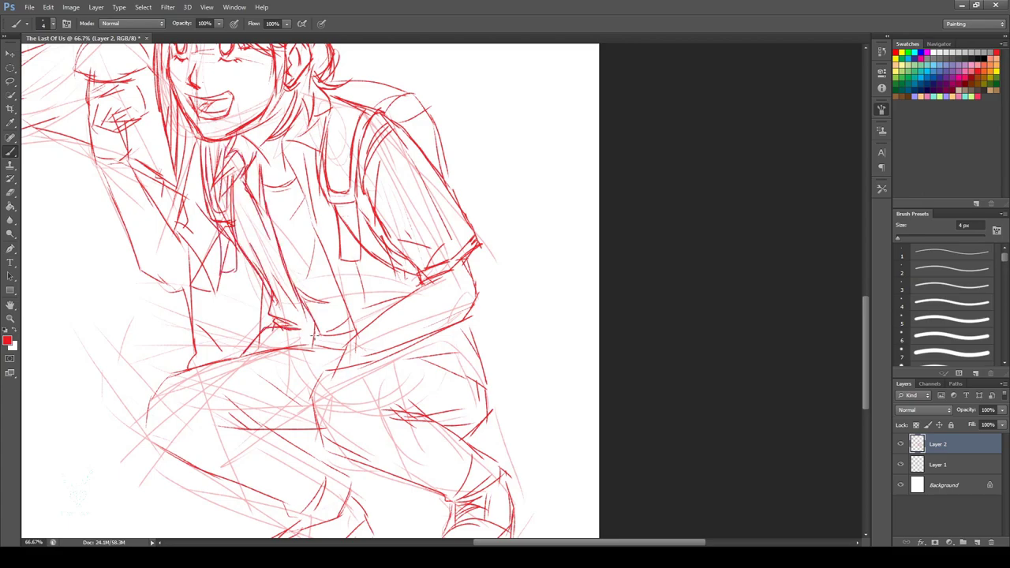
pyautogui.moveTo(312, 250); pyautogui.dragTo(315, 347)
pyautogui.moveTo(305, 281); pyautogui.dragTo(281, 233)
pyautogui.moveTo(283, 139); pyautogui.dragTo(293, 236)
# Outline the girl's lower torso, lower shirt edge and arm
pyautogui.moveTo(322, 121); pyautogui.dragTo(326, 158)
pyautogui.moveTo(338, 251); pyautogui.dragTo(356, 332)
pyautogui.moveTo(368, 308); pyautogui.dragTo(401, 296)
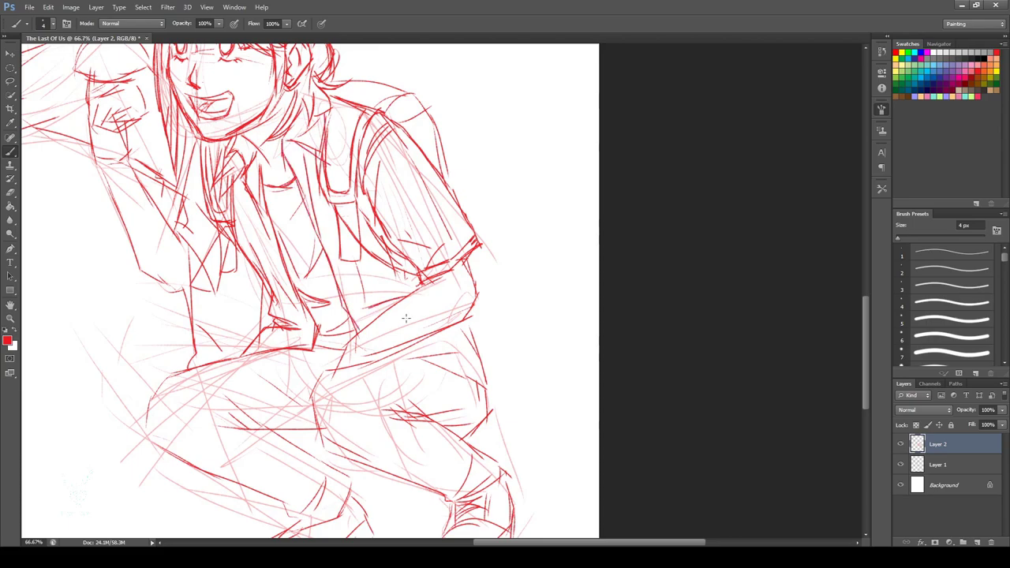
pyautogui.moveTo(341, 366); pyautogui.dragTo(478, 300)
pyautogui.moveTo(473, 316); pyautogui.dragTo(464, 161)
# Ink the girl's leg outlines and her right shoe
pyautogui.moveTo(306, 253); pyautogui.dragTo(388, 320)
pyautogui.moveTo(394, 322); pyautogui.dragTo(447, 349)
pyautogui.moveTo(483, 317); pyautogui.dragTo(442, 349)
pyautogui.moveTo(473, 282); pyautogui.dragTo(453, 320)
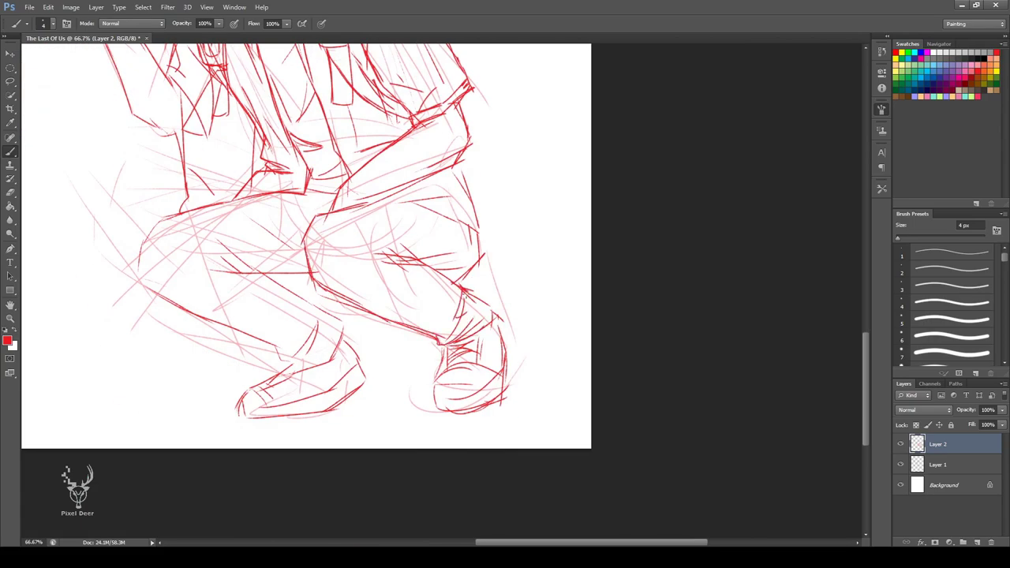
pyautogui.moveTo(463, 286); pyautogui.dragTo(491, 325)
pyautogui.moveTo(445, 344)
pyautogui.mouseDown()
pyautogui.moveTo(434, 388)
pyautogui.moveTo(505, 365)
pyautogui.mouseUp()
# Draw the girl's lower left leg and left shoe upper, sole and inner details
pyautogui.moveTo(240, 419)
pyautogui.mouseDown()
pyautogui.moveTo(305, 368)
pyautogui.moveTo(324, 333)
pyautogui.mouseUp()
pyautogui.moveTo(295, 293)
pyautogui.mouseDown()
pyautogui.moveTo(337, 312)
pyautogui.moveTo(360, 371)
pyautogui.mouseUp()
pyautogui.moveTo(273, 418); pyautogui.dragTo(339, 400)
pyautogui.moveTo(337, 352); pyautogui.dragTo(361, 383)
pyautogui.moveTo(339, 401); pyautogui.dragTo(364, 378)
pyautogui.moveTo(300, 376); pyautogui.dragTo(316, 367)
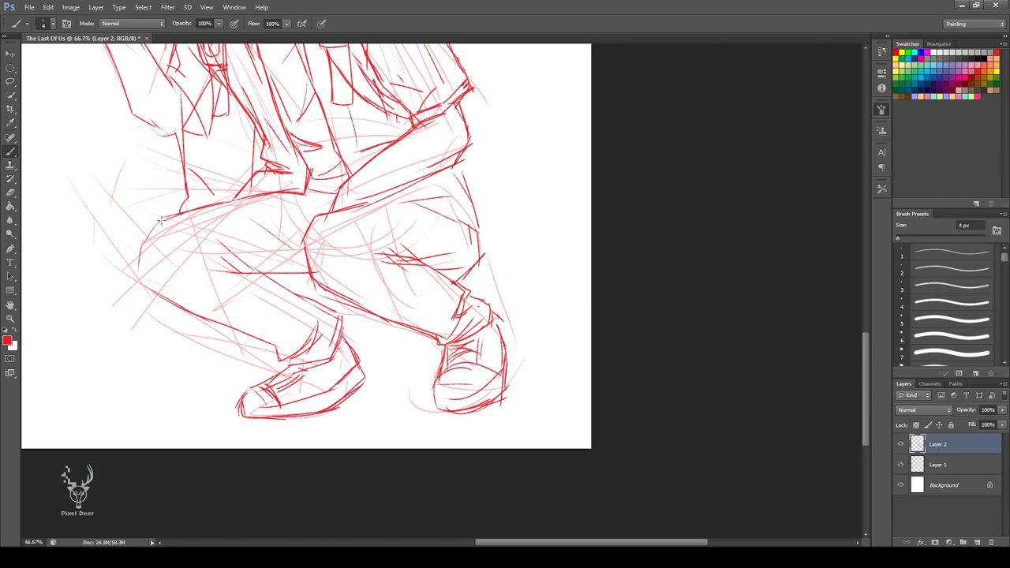
# Outline the girl's crouched left thigh, knee and lower leg
pyautogui.moveTo(162, 218); pyautogui.dragTo(141, 276)
pyautogui.moveTo(212, 247); pyautogui.dragTo(261, 272)
pyautogui.moveTo(142, 280)
pyautogui.mouseDown()
pyautogui.moveTo(237, 331)
pyautogui.moveTo(286, 335)
pyautogui.mouseUp()
pyautogui.moveTo(244, 217); pyautogui.dragTo(308, 248)
pyautogui.moveTo(286, 214); pyautogui.dragTo(329, 189)
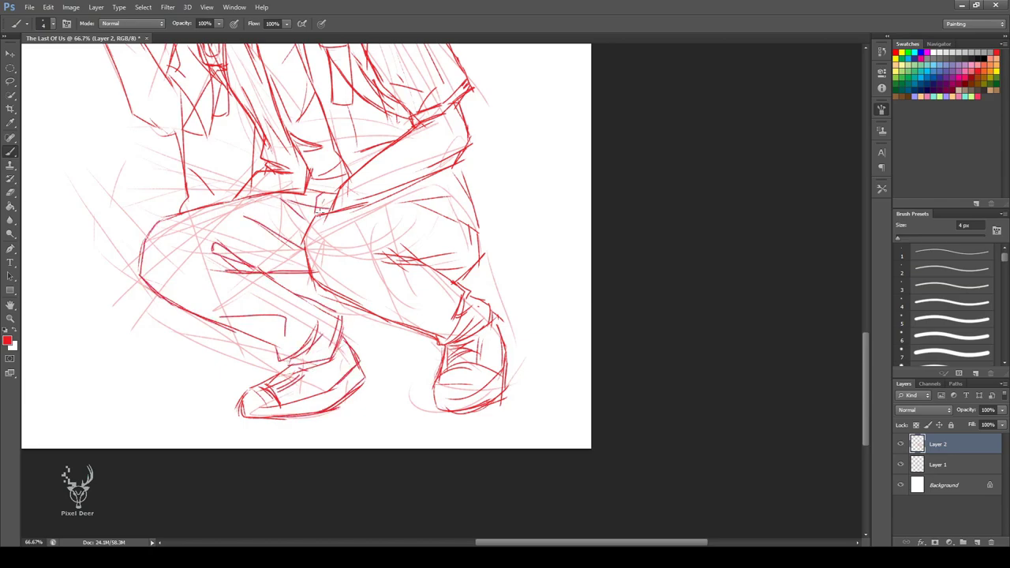
pyautogui.moveTo(164, 146); pyautogui.dragTo(283, 272)
# Draw the girl's raised forearm under her chin and her elbow
pyautogui.moveTo(304, 127); pyautogui.dragTo(286, 204)
pyautogui.moveTo(288, 196); pyautogui.dragTo(318, 267)
pyautogui.moveTo(325, 218); pyautogui.dragTo(312, 276)
pyautogui.moveTo(330, 257); pyautogui.dragTo(308, 283)
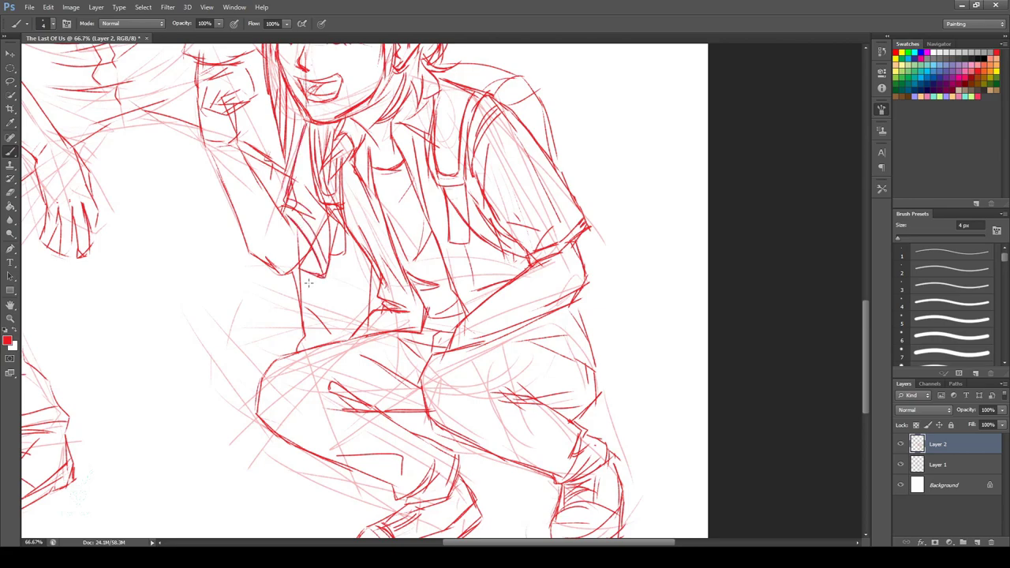
pyautogui.moveTo(376, 183); pyautogui.dragTo(439, 357)
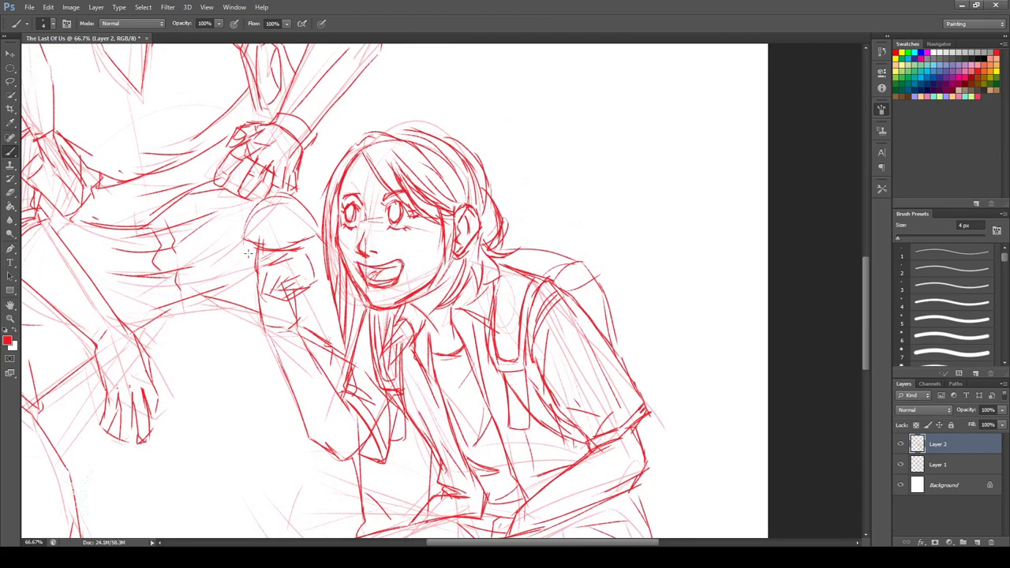
# Erase the girl's old fist lines, try new fist strokes, then undo them
pyautogui.press('e')
pyautogui.moveTo(264, 265); pyautogui.dragTo(301, 310)
pyautogui.press('b')
pyautogui.moveTo(297, 242)
pyautogui.mouseDown()
pyautogui.moveTo(308, 273)
pyautogui.moveTo(304, 245)
pyautogui.moveTo(317, 237)
pyautogui.mouseUp()
pyautogui.moveTo(269, 256)
pyautogui.mouseDown()
pyautogui.moveTo(271, 281)
pyautogui.moveTo(293, 235)
pyautogui.mouseUp()
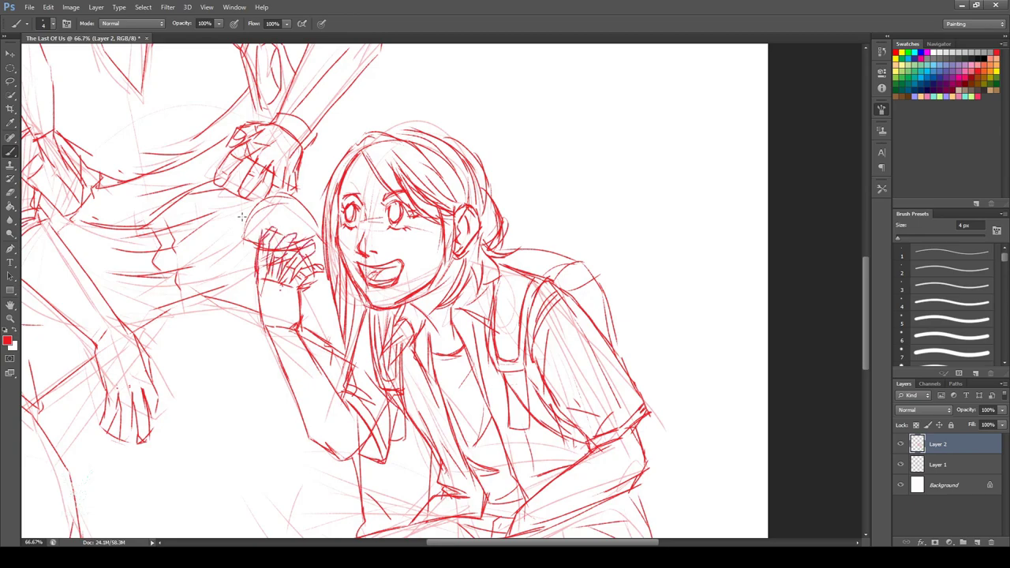
pyautogui.moveTo(380, 394); pyautogui.dragTo(435, 347)
pyautogui.hotkey('ctrl', 'alt', 'z')
pyautogui.hotkey('ctrl', 'alt', 'z')
pyautogui.hotkey('ctrl', 'alt', 'z')
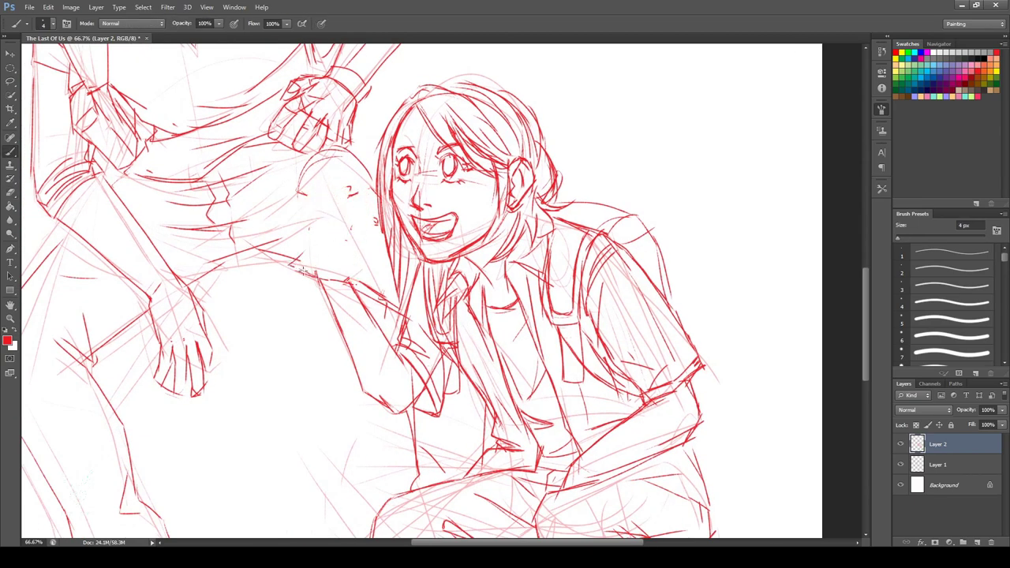
pyautogui.moveTo(344, 254); pyautogui.dragTo(306, 262)
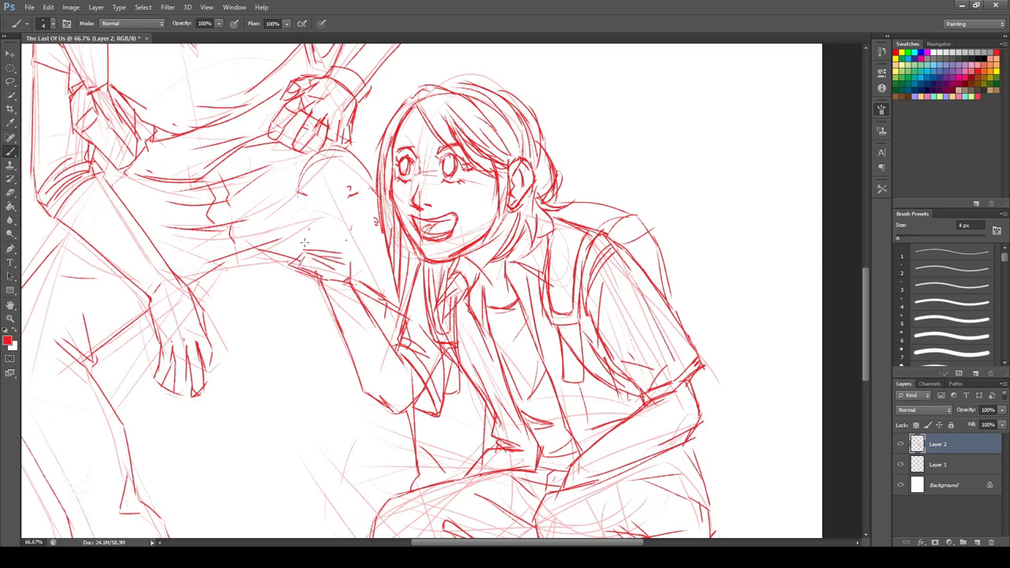
pyautogui.hotkey('ctrl', 'alt', 'z')
pyautogui.hotkey('ctrl', 'alt', 'z')
pyautogui.hotkey('ctrl', 'alt', 'z')
# Redraw the raised arm, wrist and fingertips holding a mushroom beside her face
pyautogui.press('e')
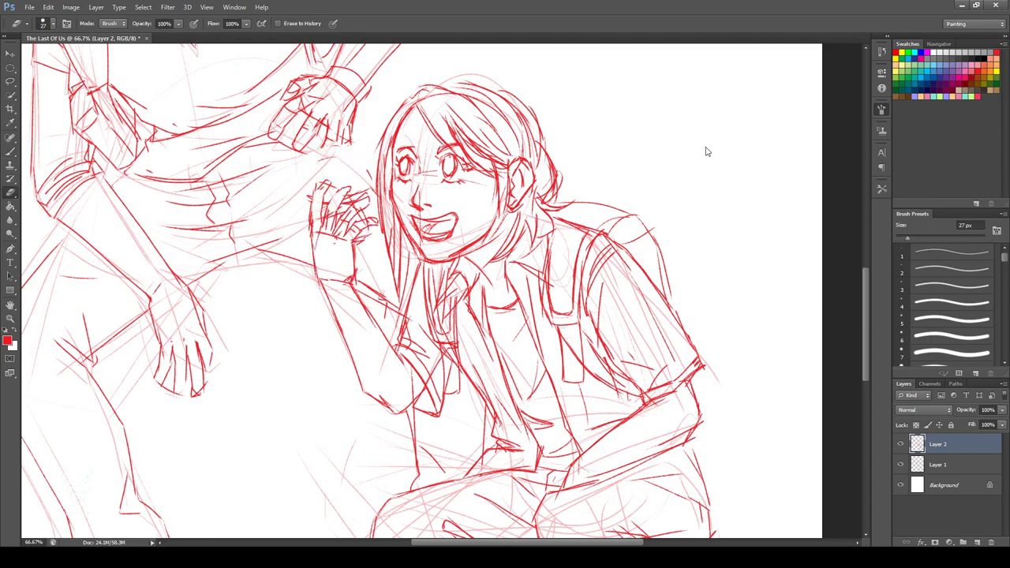
pyautogui.press('b')
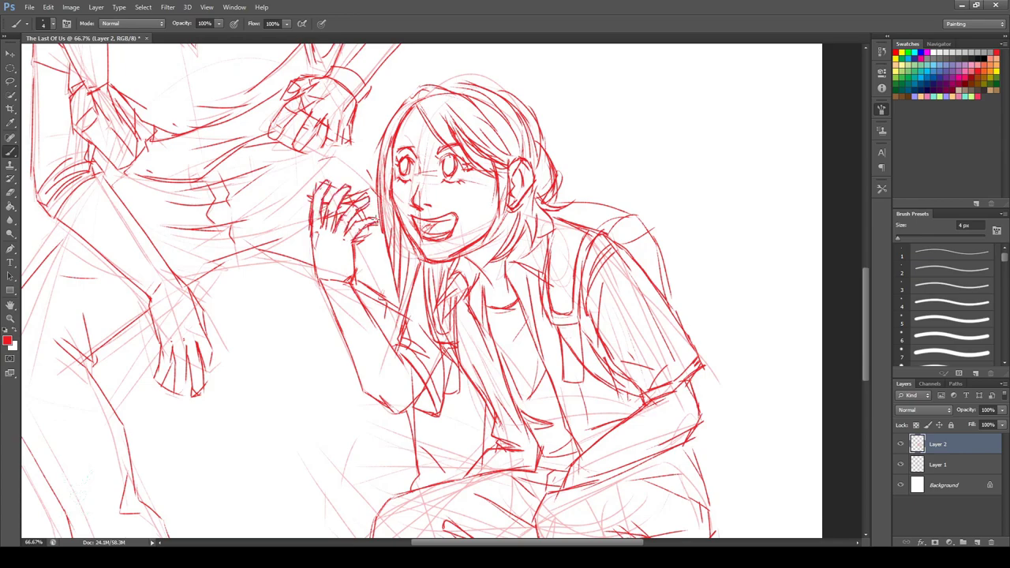
pyautogui.moveTo(318, 254)
pyautogui.mouseDown()
pyautogui.moveTo(314, 277)
pyautogui.moveTo(321, 259)
pyautogui.mouseUp()
pyautogui.moveTo(332, 246); pyautogui.dragTo(334, 270)
pyautogui.moveTo(308, 190)
pyautogui.mouseDown()
pyautogui.moveTo(372, 192)
pyautogui.moveTo(309, 183)
pyautogui.mouseUp()
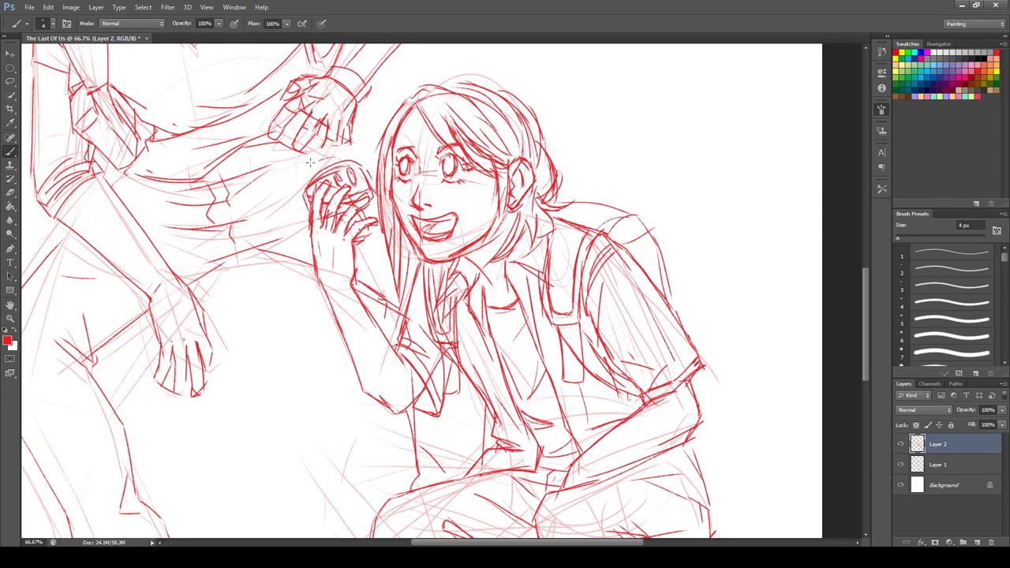
pyautogui.moveTo(286, 134)
pyautogui.mouseDown()
pyautogui.moveTo(304, 204)
pyautogui.moveTo(278, 189)
pyautogui.moveTo(300, 204)
pyautogui.mouseUp()
pyautogui.moveTo(306, 107)
pyautogui.mouseDown()
pyautogui.moveTo(327, 113)
pyautogui.moveTo(347, 142)
pyautogui.mouseUp()
pyautogui.moveTo(354, 157); pyautogui.dragTo(372, 198)
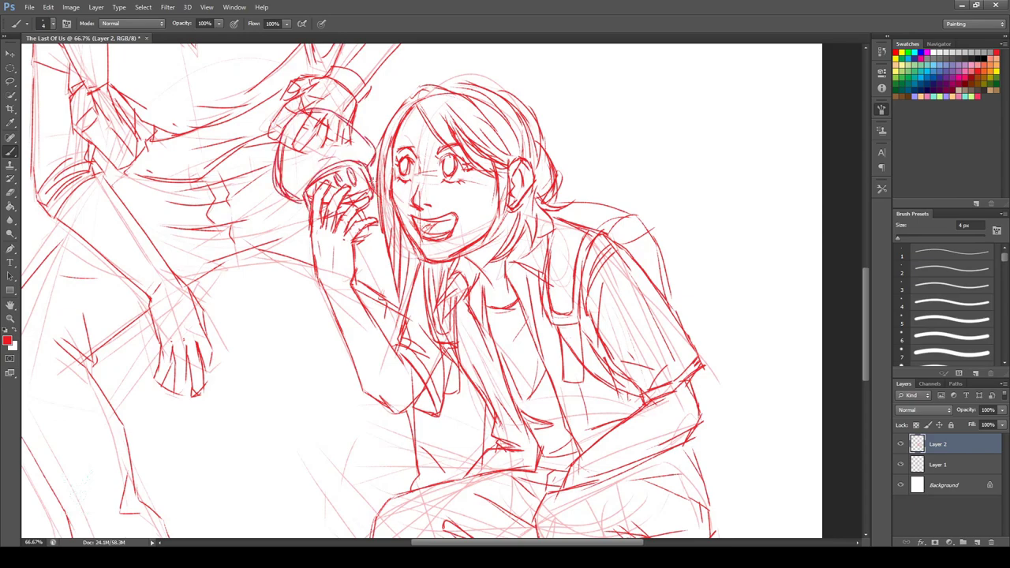
# Erase the upper fist near the mushroom and redraw it as a rounder shape
pyautogui.press('e')
pyautogui.press('b')
pyautogui.moveTo(276, 118)
pyautogui.mouseDown()
pyautogui.moveTo(332, 198)
pyautogui.moveTo(307, 204)
pyautogui.mouseUp()
pyautogui.moveTo(303, 110)
pyautogui.mouseDown()
pyautogui.moveTo(379, 158)
pyautogui.moveTo(339, 158)
pyautogui.moveTo(380, 249)
pyautogui.mouseUp()
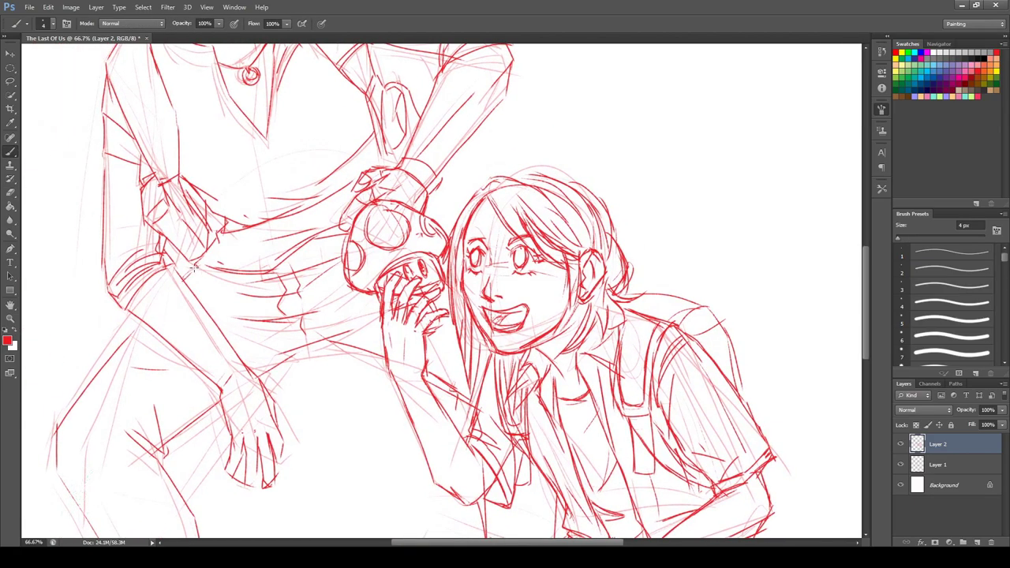
# Add red forearm strokes below the mushroom and two red strokes along the man's shoulder edge
pyautogui.moveTo(189, 278); pyautogui.dragTo(292, 255)
pyautogui.scroll(3, 316, 197)
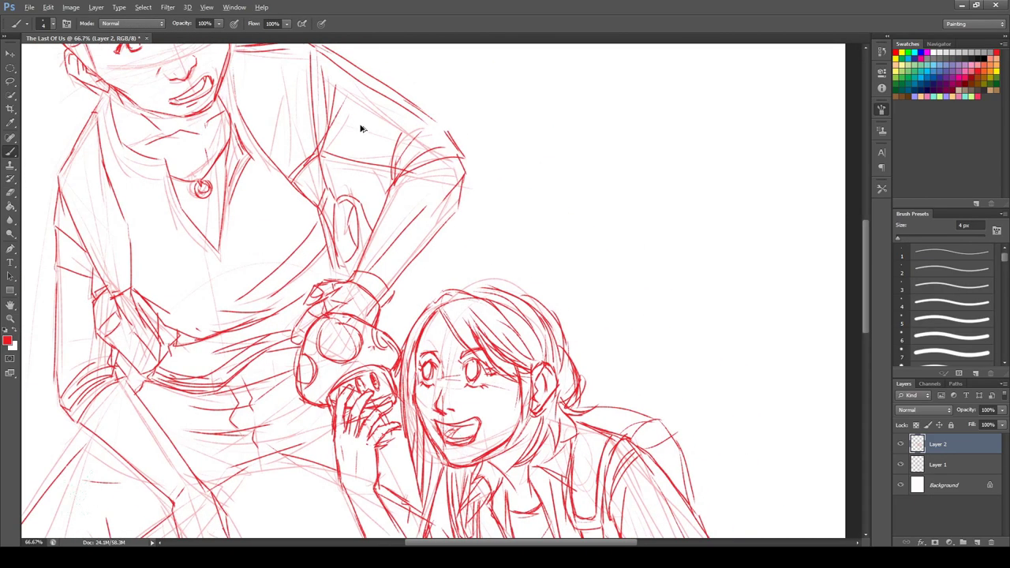
pyautogui.moveTo(360, 129); pyautogui.dragTo(282, 208)
pyautogui.moveTo(266, 118); pyautogui.dragTo(264, 172)
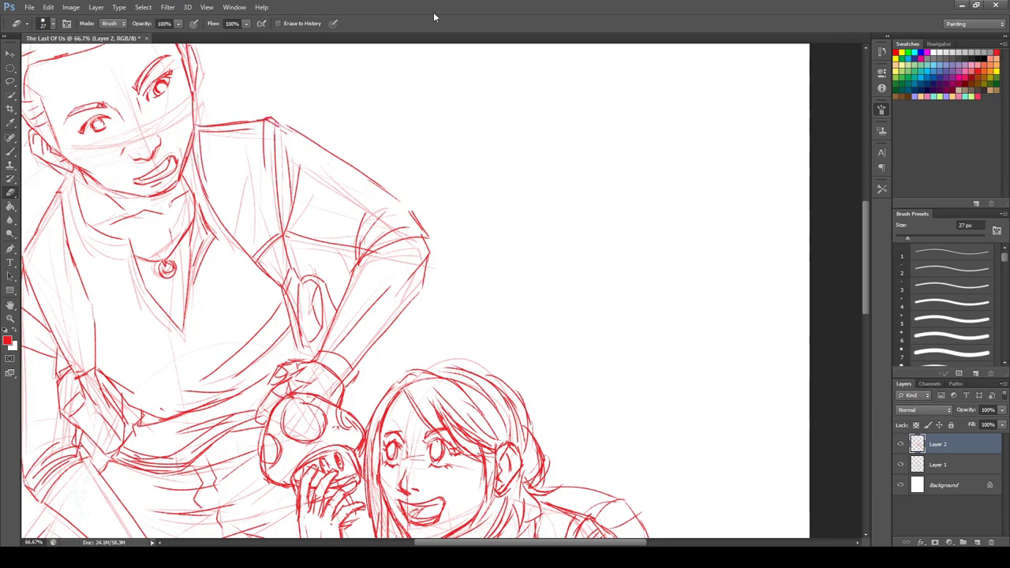
pyautogui.moveTo(277, 123); pyautogui.dragTo(280, 153)
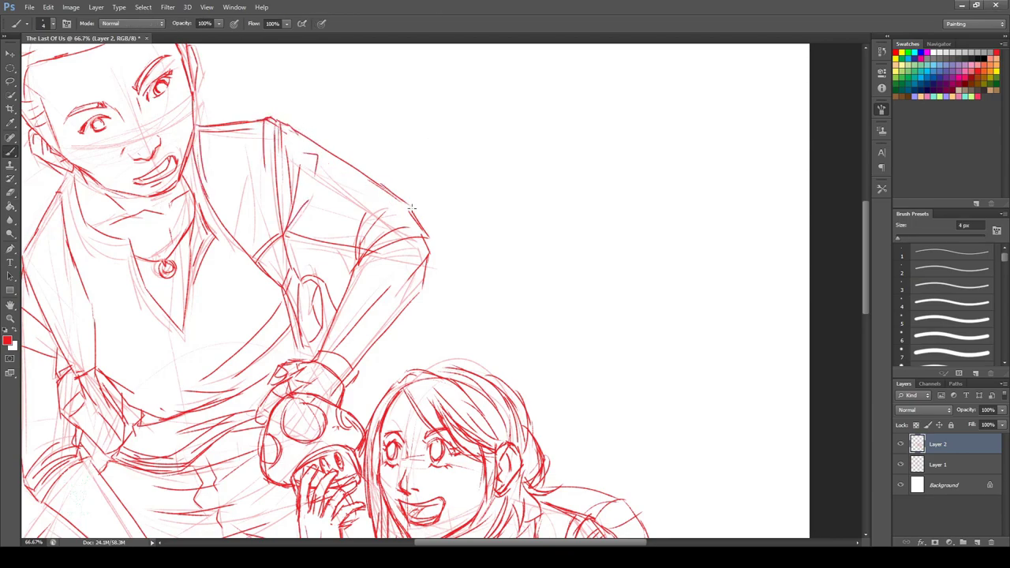
pyautogui.moveTo(45, 503)
pyautogui.mouseDown()
pyautogui.moveTo(156, 367)
pyautogui.moveTo(113, 243)
pyautogui.mouseUp()
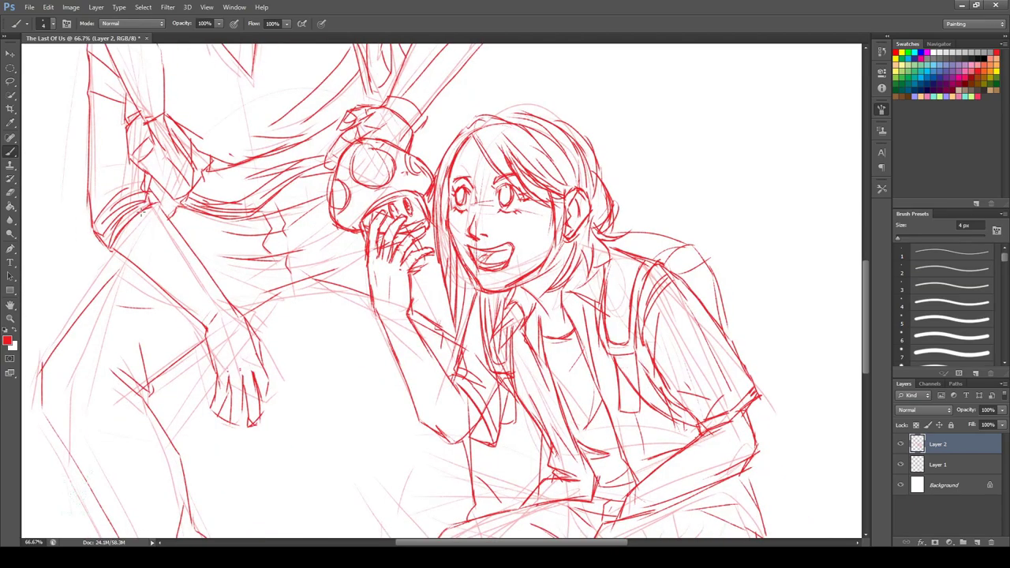
pyautogui.scroll(-5, 158, 268)
# Add hair strokes to the man's fringe and hide the rough sketch Layer 1
pyautogui.hotkey('ctrl', '-')
pyautogui.hotkey('ctrl', '-')
pyautogui.hotkey('ctrl', '-')
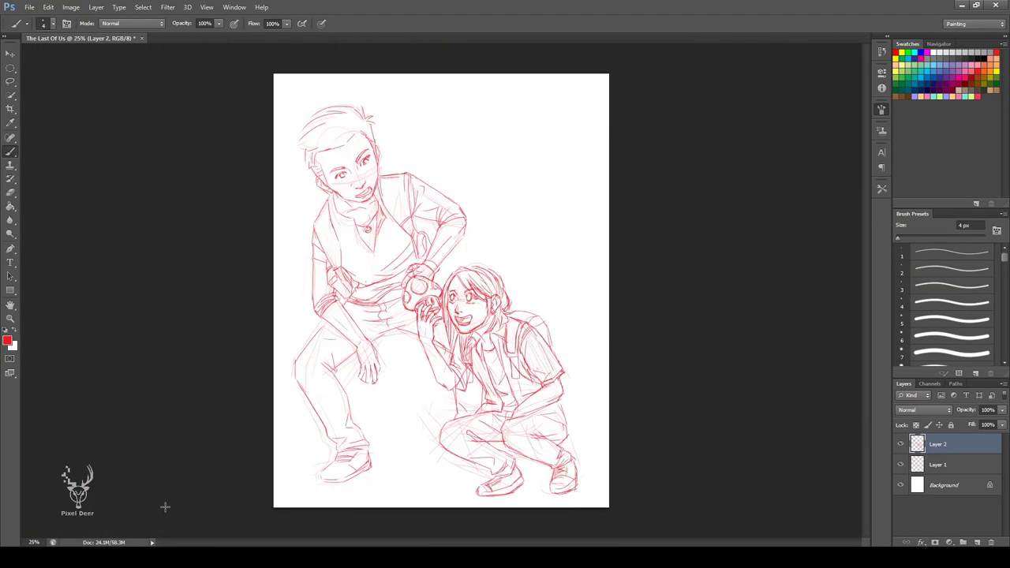
pyautogui.moveTo(316, 142); pyautogui.dragTo(303, 176)
pyautogui.moveTo(346, 131); pyautogui.dragTo(300, 150)
pyautogui.moveTo(360, 116); pyautogui.dragTo(300, 153)
pyautogui.moveTo(331, 141); pyautogui.dragTo(303, 154)
pyautogui.click(901, 464)
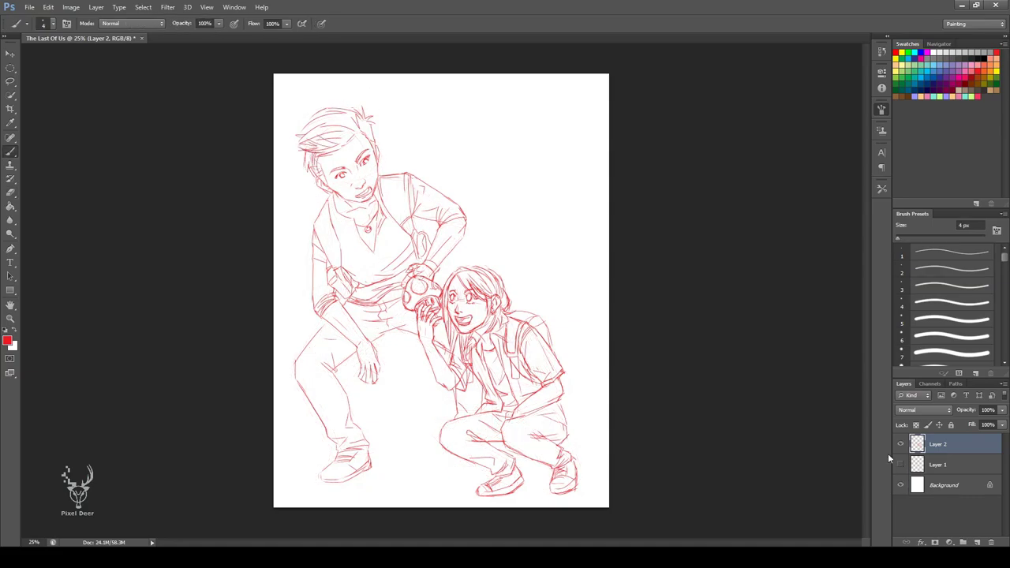
# Replace the spiky hair with new hair at his head top and redraw his sideways eye
pyautogui.hotkey('ctrl', '+')
pyautogui.hotkey('ctrl', '+')
pyautogui.scroll(3, 418, 292)
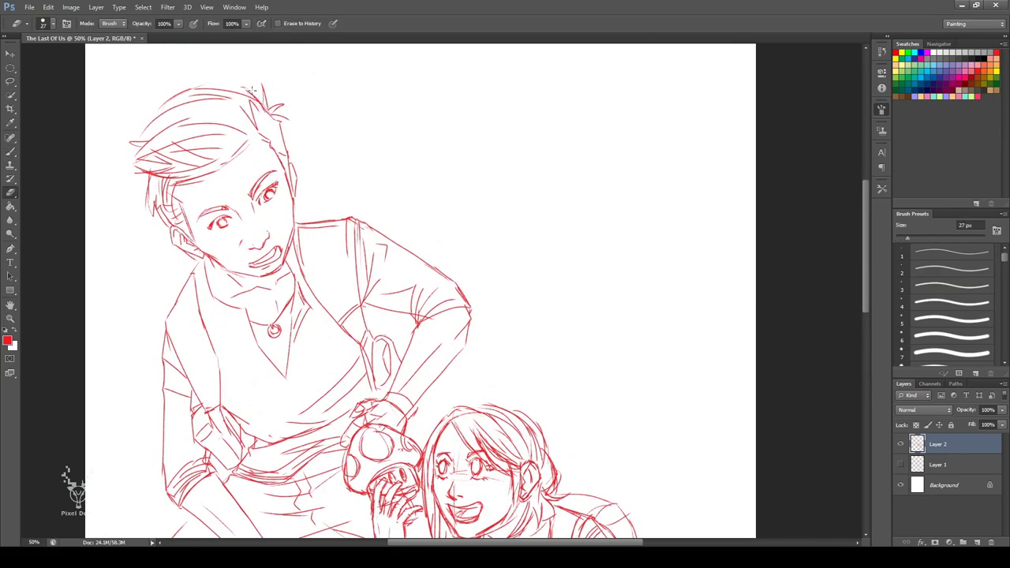
pyautogui.hotkey('ctrl', 'z')
pyautogui.moveTo(263, 104); pyautogui.dragTo(278, 147)
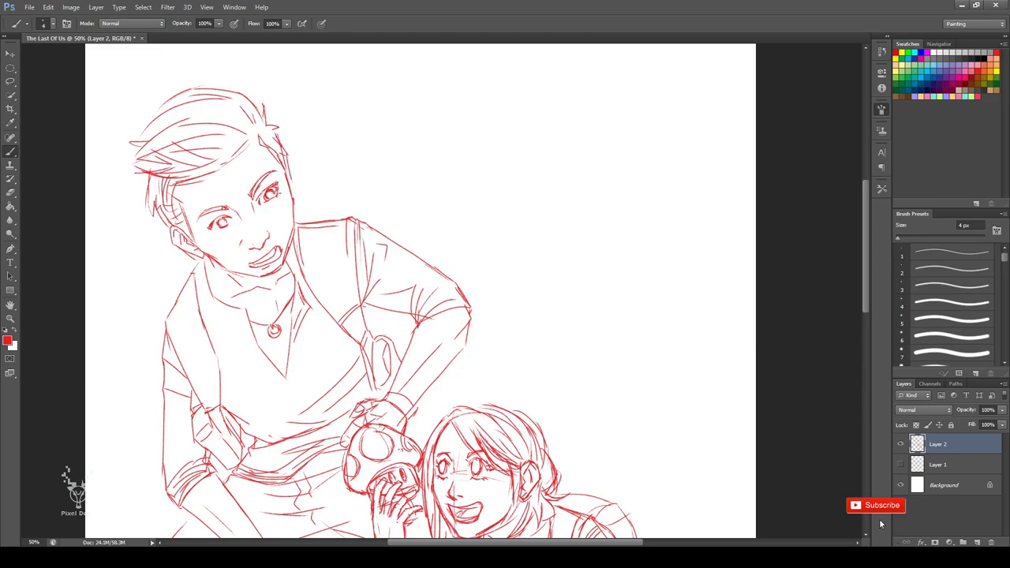
pyautogui.moveTo(272, 188)
pyautogui.mouseDown()
pyautogui.moveTo(281, 197)
pyautogui.moveTo(269, 202)
pyautogui.mouseUp()
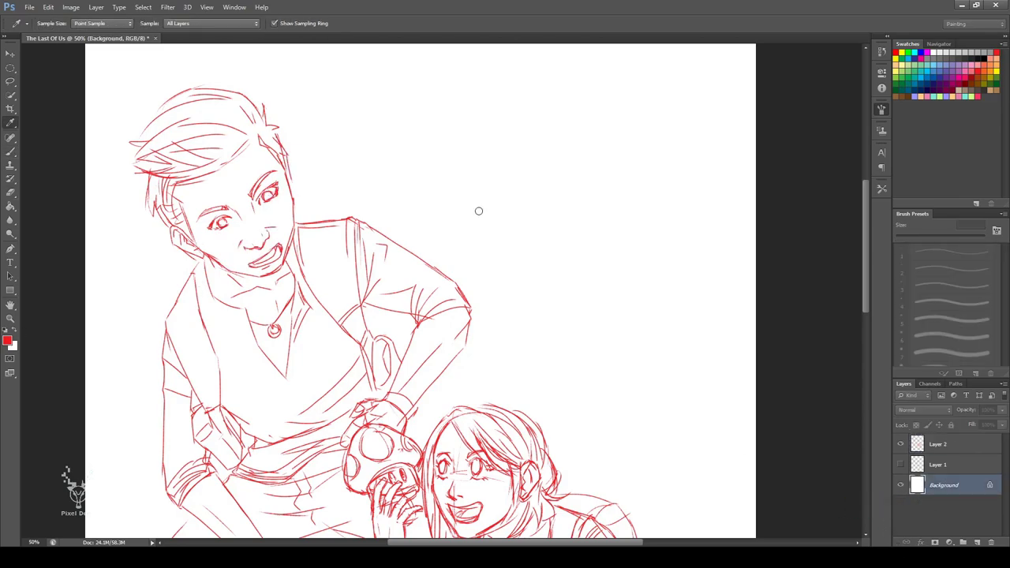
# Paint grey stubble along the man's jaw on Layer 3 at 26% opacity
pyautogui.moveTo(199, 246)
pyautogui.mouseDown()
pyautogui.moveTo(260, 274)
pyautogui.moveTo(294, 207)
pyautogui.moveTo(249, 260)
pyautogui.mouseUp()
pyautogui.press('e')
pyautogui.click(959, 414)
pyautogui.write('26')
pyautogui.press('Return')
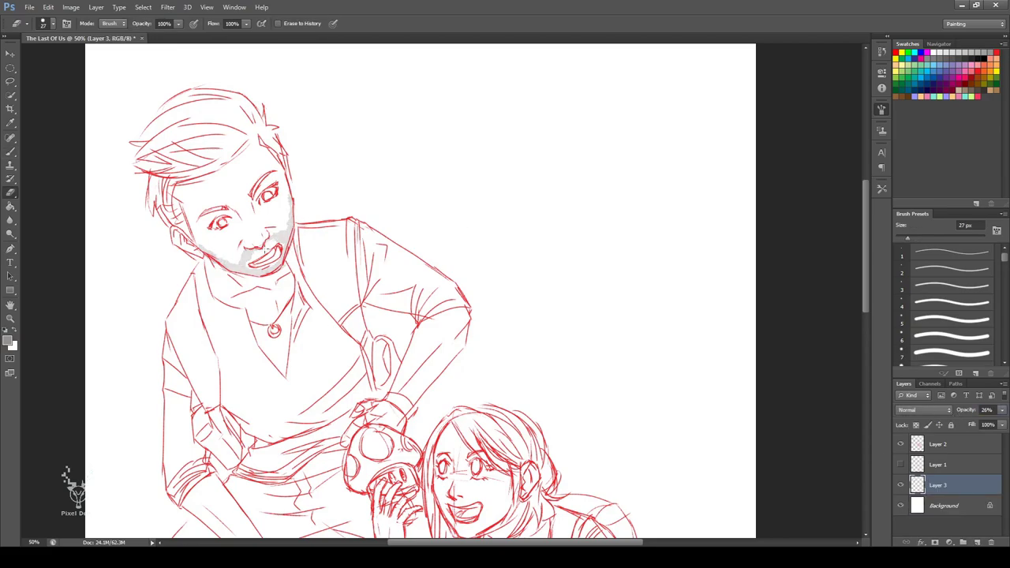
pyautogui.press('b')
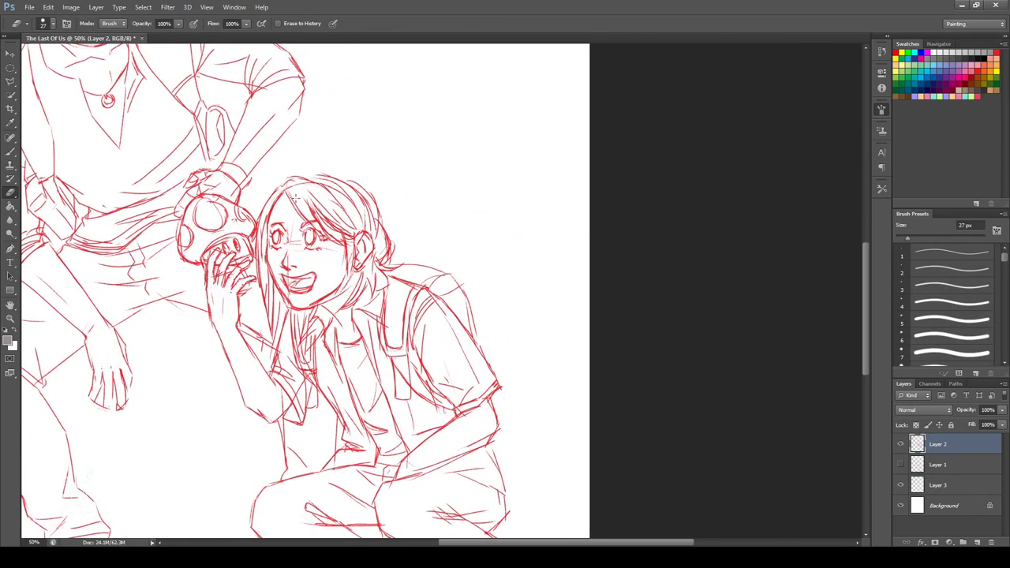
# Sample the red sketch colour, stroke the girl's hair top, and redraw the man's shoulder and upper arm
pyautogui.press('alt')
pyautogui.keyDown('alt'); pyautogui.click(269, 213); pyautogui.keyUp('alt')
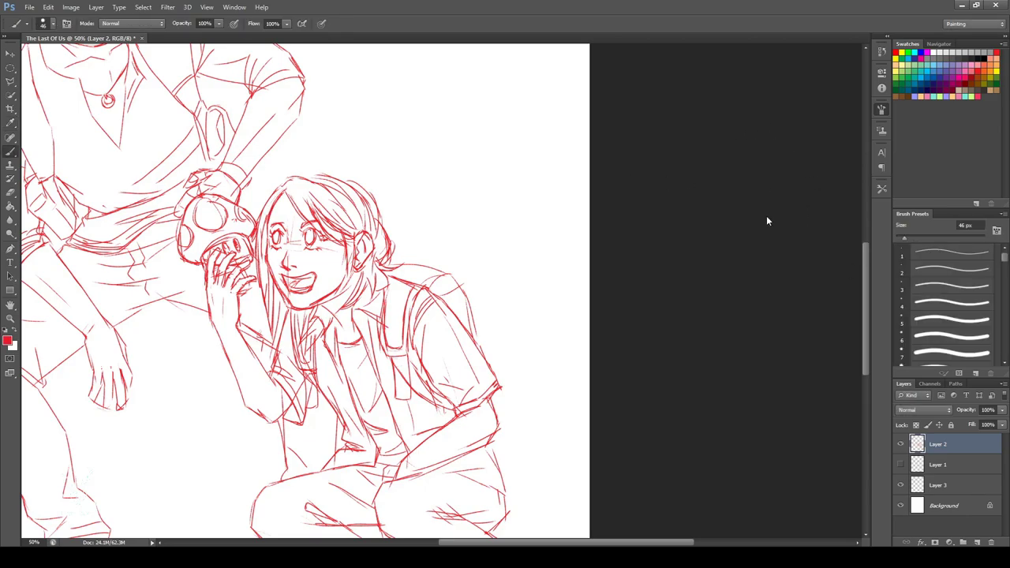
pyautogui.moveTo(285, 187); pyautogui.dragTo(383, 235)
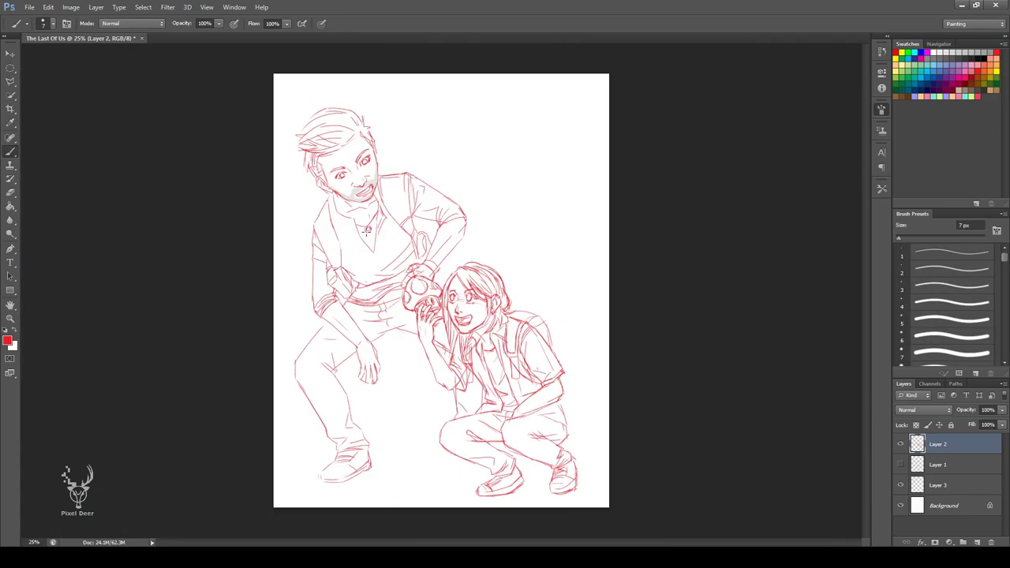
pyautogui.press('e')
pyautogui.moveTo(442, 188); pyautogui.dragTo(433, 223)
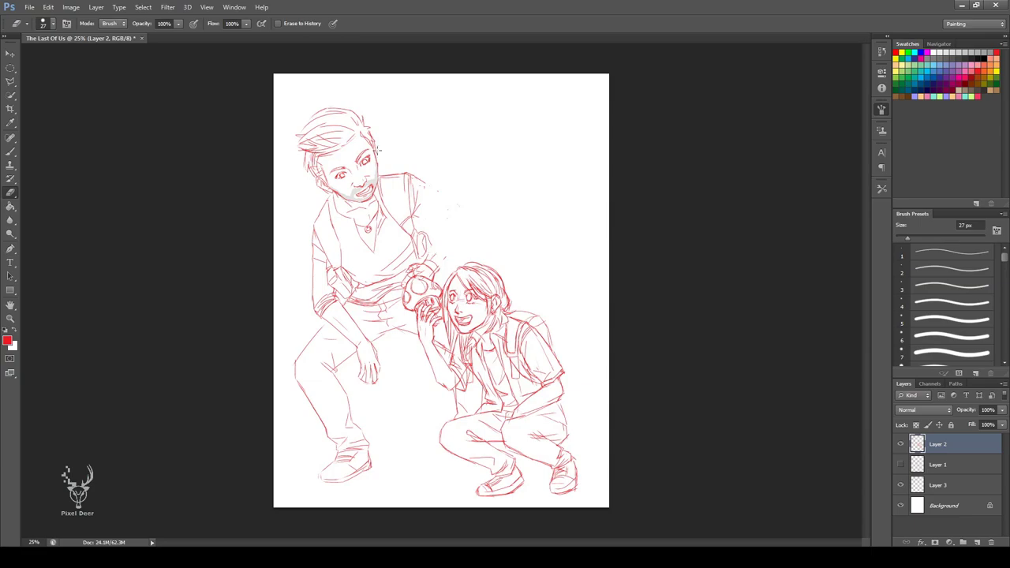
pyautogui.press('b')
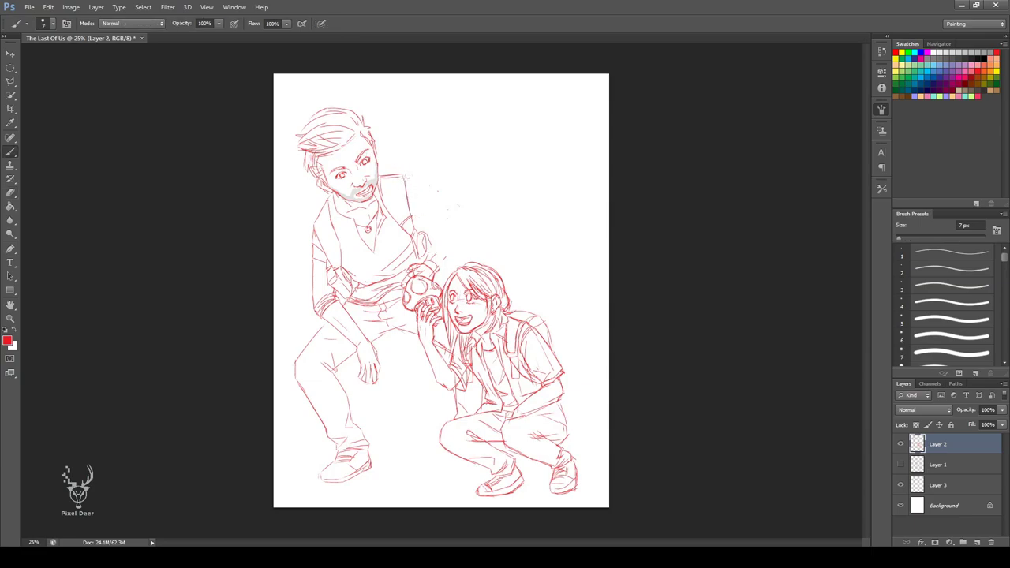
pyautogui.moveTo(442, 237); pyautogui.dragTo(436, 270)
pyautogui.moveTo(404, 175); pyautogui.dragTo(457, 207)
# Retrace the man's forearm, add thin sleeve-hem lines, and lengthen the hanging hand's fingers
pyautogui.scroll(-2, 453, 236)
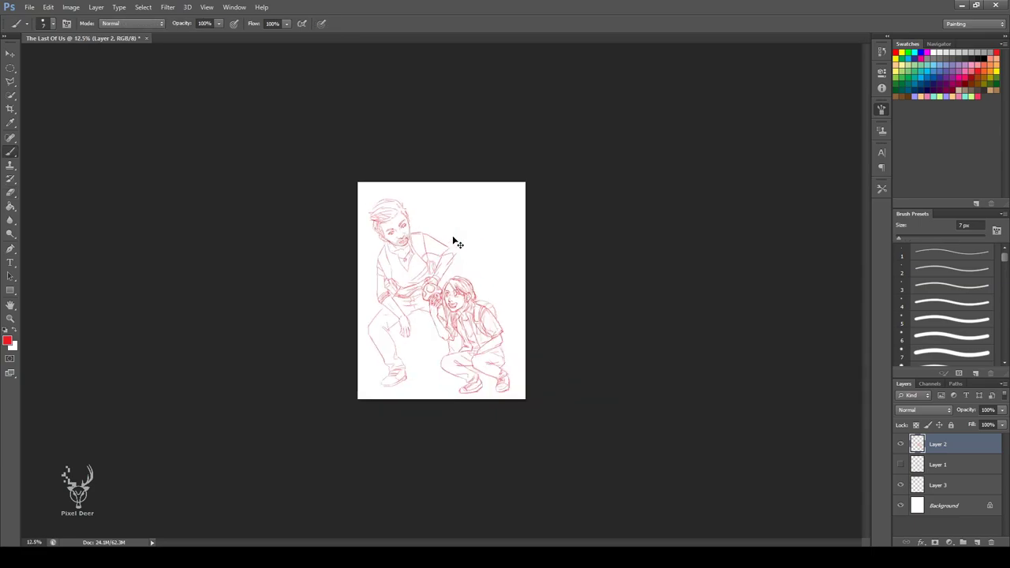
pyautogui.scroll(5, 427, 246)
pyautogui.moveTo(335, 312); pyautogui.dragTo(404, 223)
pyautogui.press('[')
pyautogui.press('[')
pyautogui.press('[')
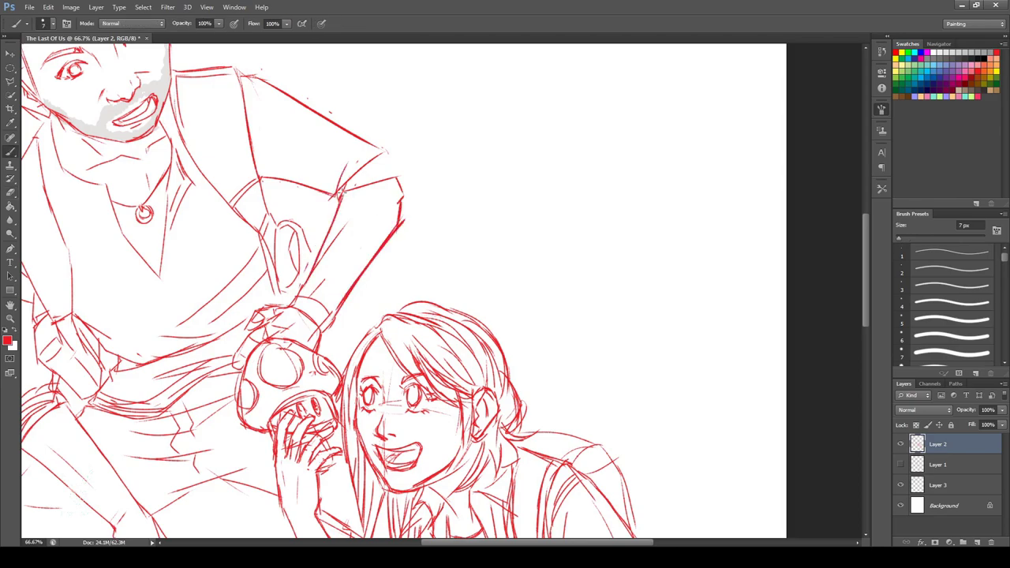
pyautogui.moveTo(316, 196)
pyautogui.mouseDown()
pyautogui.moveTo(347, 164)
pyautogui.moveTo(404, 158)
pyautogui.mouseUp()
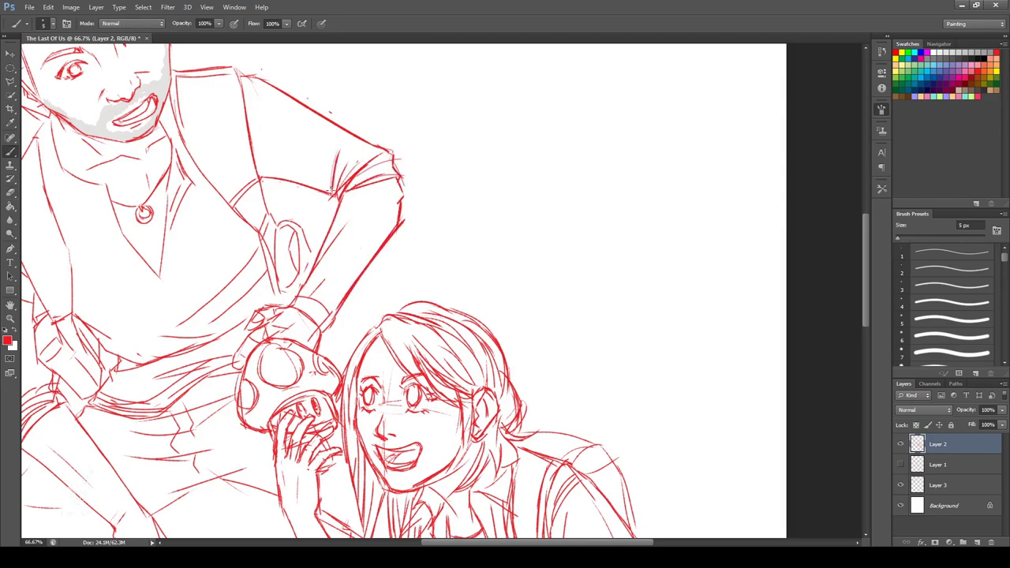
pyautogui.press(']')
pyautogui.press(']')
pyautogui.scroll(-3, 329, 236)
pyautogui.scroll(-1, 330, 235)
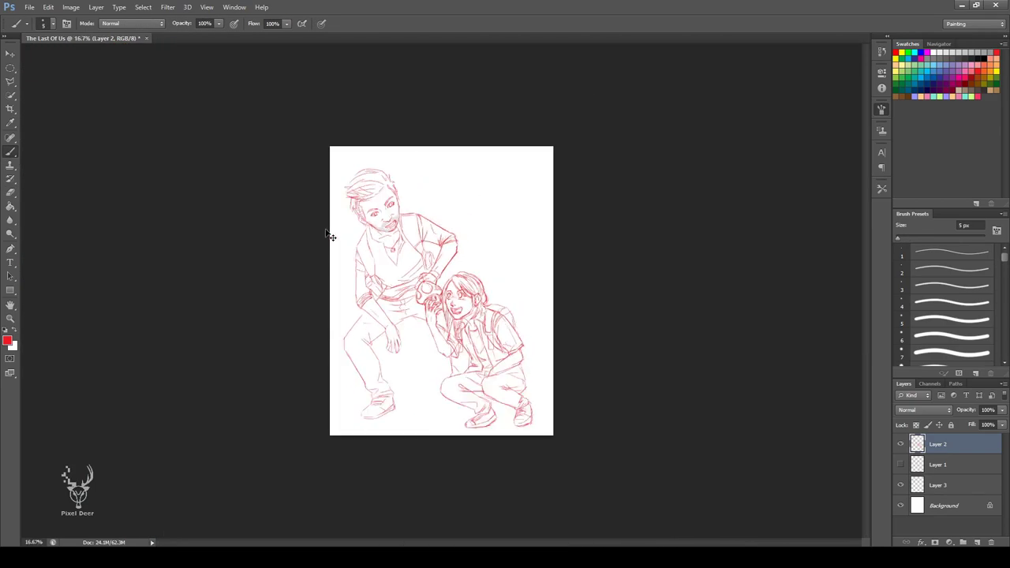
pyautogui.scroll(4, 418, 474)
pyautogui.scroll(5, 397, 194)
pyautogui.moveTo(245, 314); pyautogui.dragTo(266, 329)
pyautogui.moveTo(272, 325); pyautogui.dragTo(281, 281)
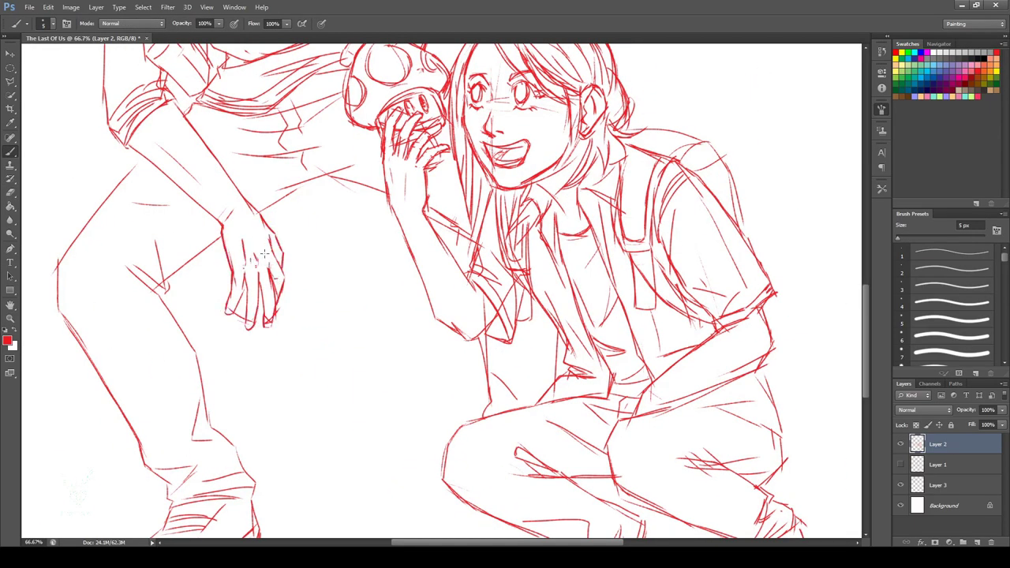
# Select the hidden rough sketch Layer 1 and delete it
pyautogui.press('e')
pyautogui.scroll(-4, 265, 416)
pyautogui.scroll(1, 266, 417)
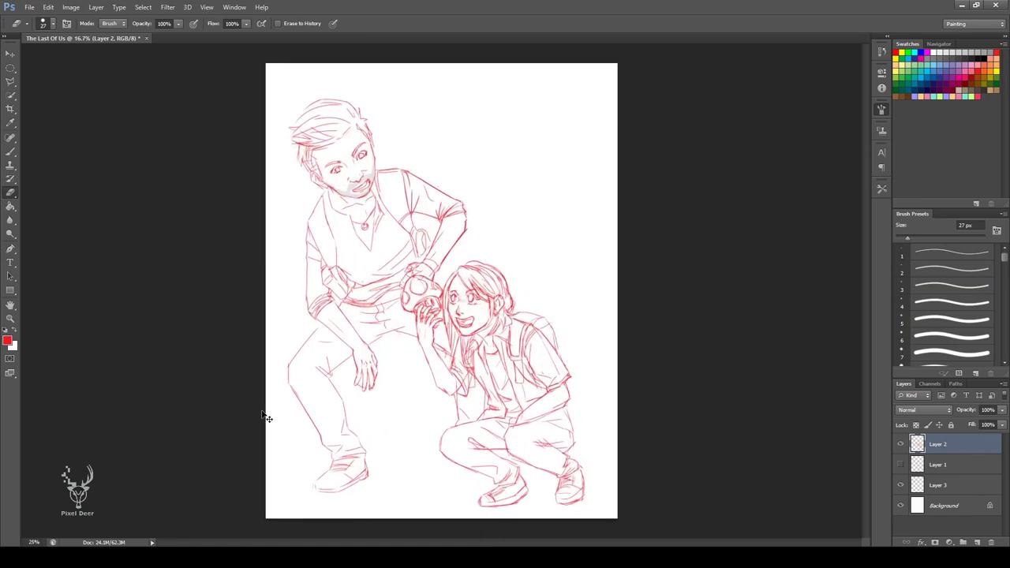
pyautogui.scroll(2, 266, 416)
pyautogui.press('b')
pyautogui.scroll(-2, 373, 181)
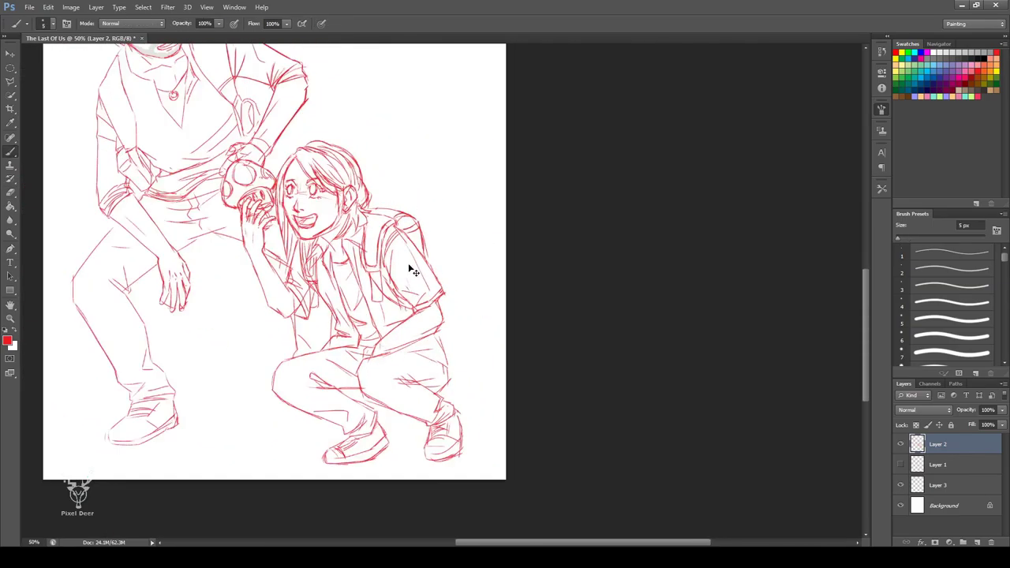
pyautogui.scroll(-1, 406, 266)
pyautogui.hotkey('alt', '[')
pyautogui.press('Delete')
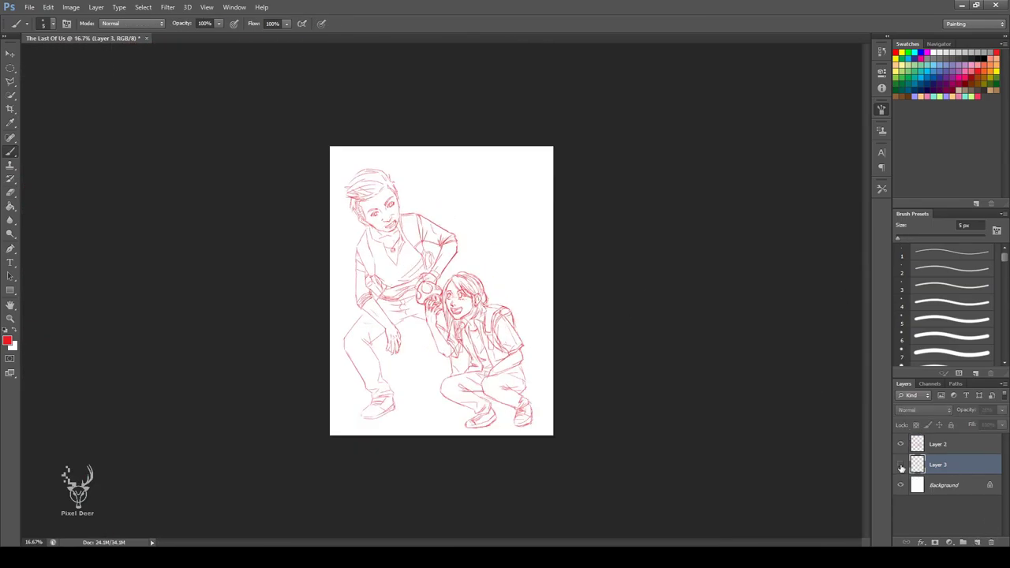
# Set up a new Layer 4 for inking with black colour and a smaller round brush
pyautogui.click(977, 542)
pyautogui.scroll(2, 442, 249)
pyautogui.press('d')
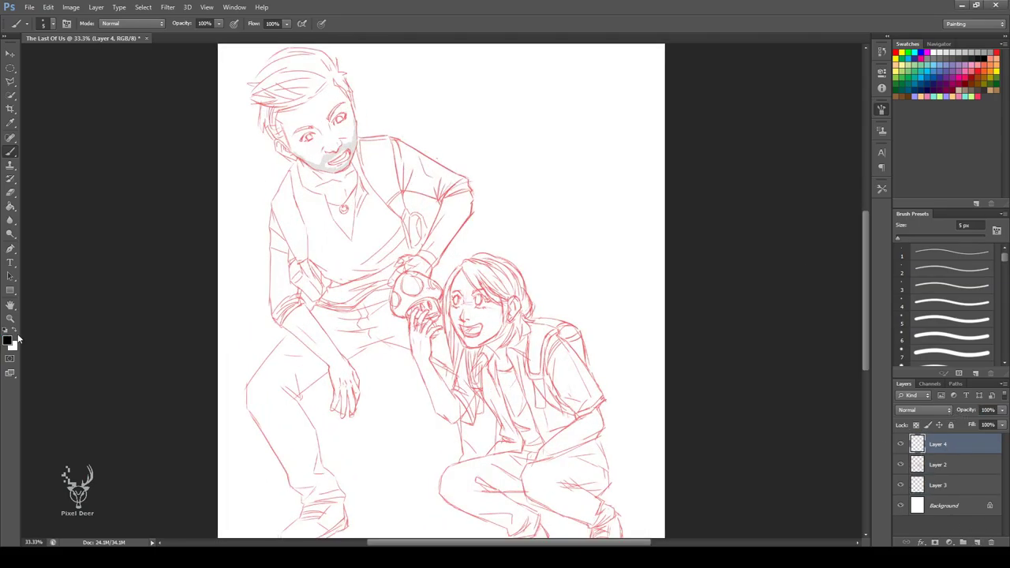
pyautogui.moveTo(1005, 256); pyautogui.dragTo(1006, 325)
pyautogui.scroll(10, 955, 308)
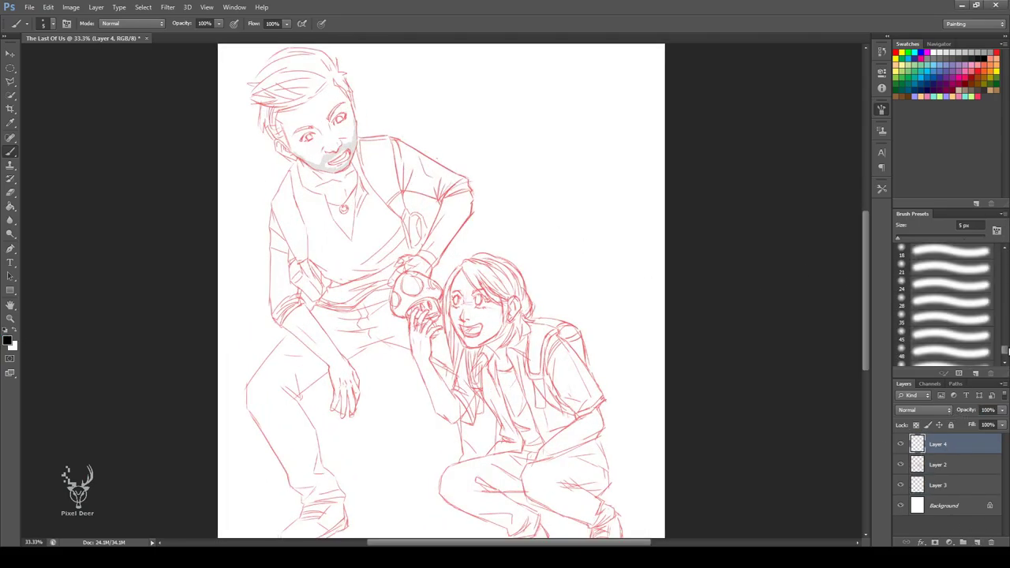
pyautogui.hotkey('alt', '[')
pyautogui.click(953, 314)
pyautogui.click(955, 294)
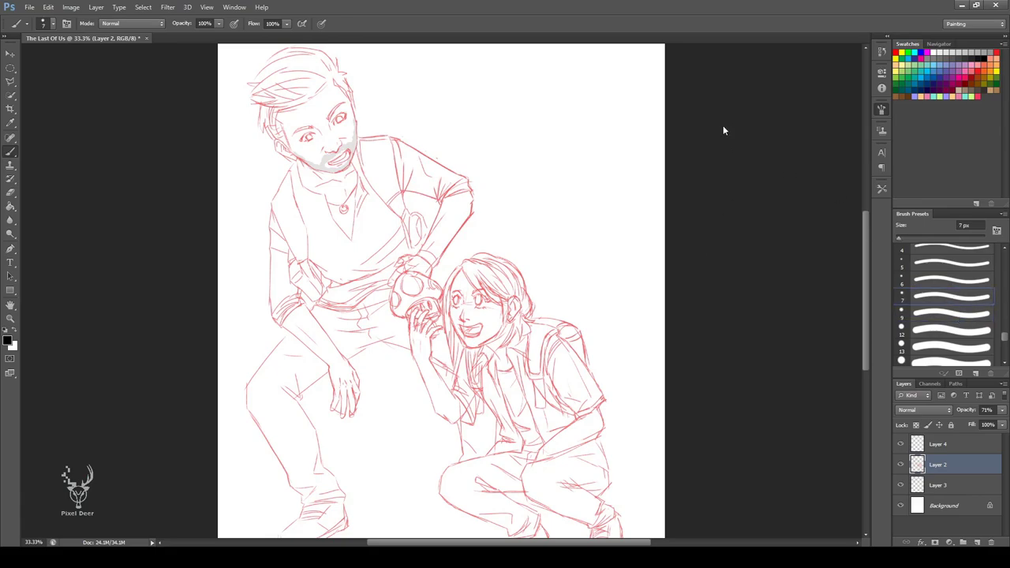
pyautogui.moveTo(552, 174); pyautogui.dragTo(469, 374)
pyautogui.hotkey('ctrl', 'z')
pyautogui.scroll(2, 469, 374)
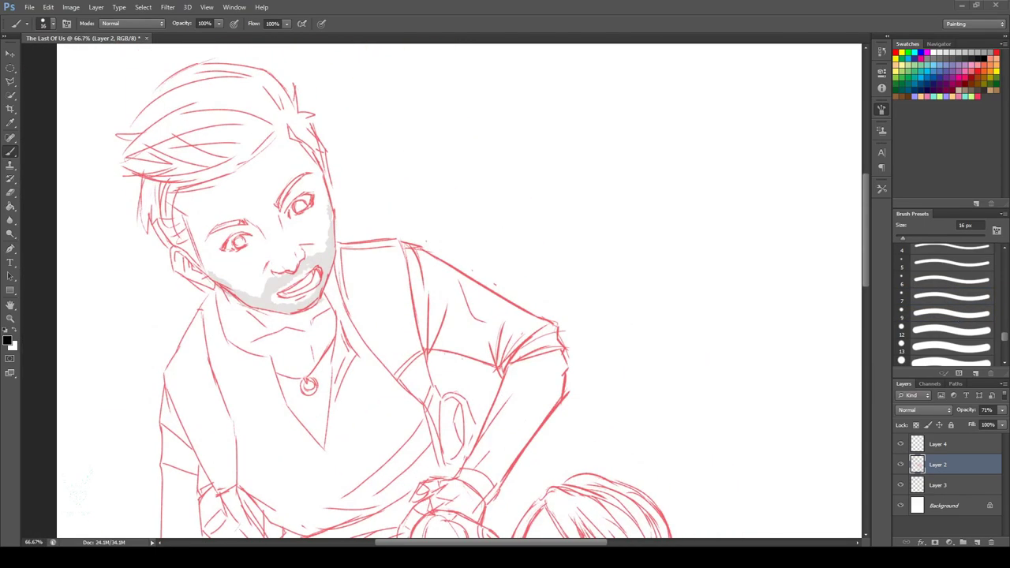
pyautogui.hotkey('alt', ']')
# Ink the man's hair edges and top hook in black and extend the grey beard around his chin
pyautogui.moveTo(177, 188)
pyautogui.mouseDown()
pyautogui.moveTo(235, 170)
pyautogui.moveTo(275, 129)
pyautogui.moveTo(327, 180)
pyautogui.mouseUp()
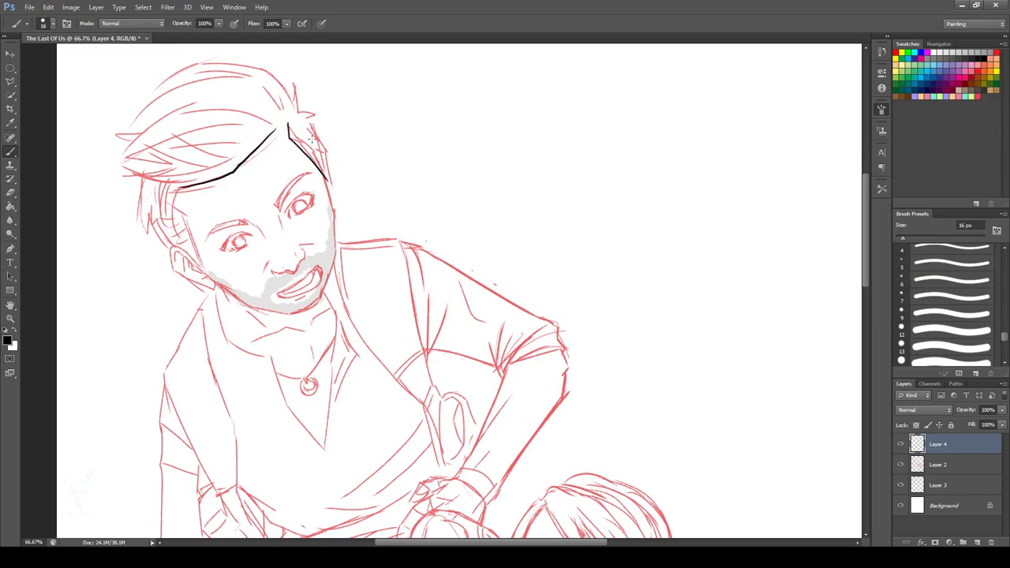
pyautogui.moveTo(312, 139); pyautogui.dragTo(327, 186)
pyautogui.moveTo(298, 119); pyautogui.dragTo(317, 120)
pyautogui.scroll(-2, 322, 148)
pyautogui.moveTo(275, 164); pyautogui.dragTo(290, 141)
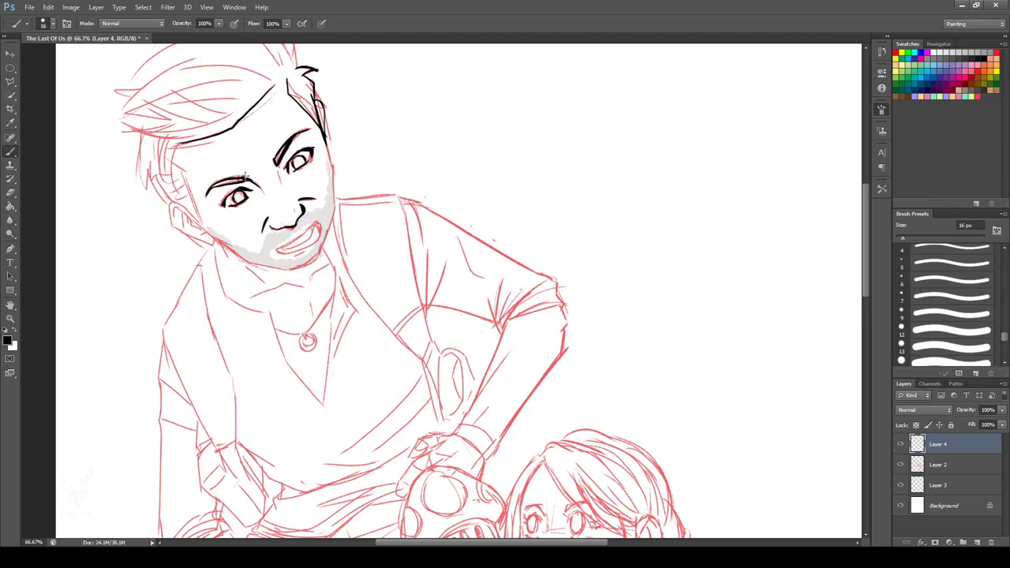
pyautogui.moveTo(275, 251); pyautogui.dragTo(319, 223)
pyautogui.moveTo(330, 145); pyautogui.dragTo(236, 116)
pyautogui.moveTo(218, 178); pyautogui.dragTo(255, 275)
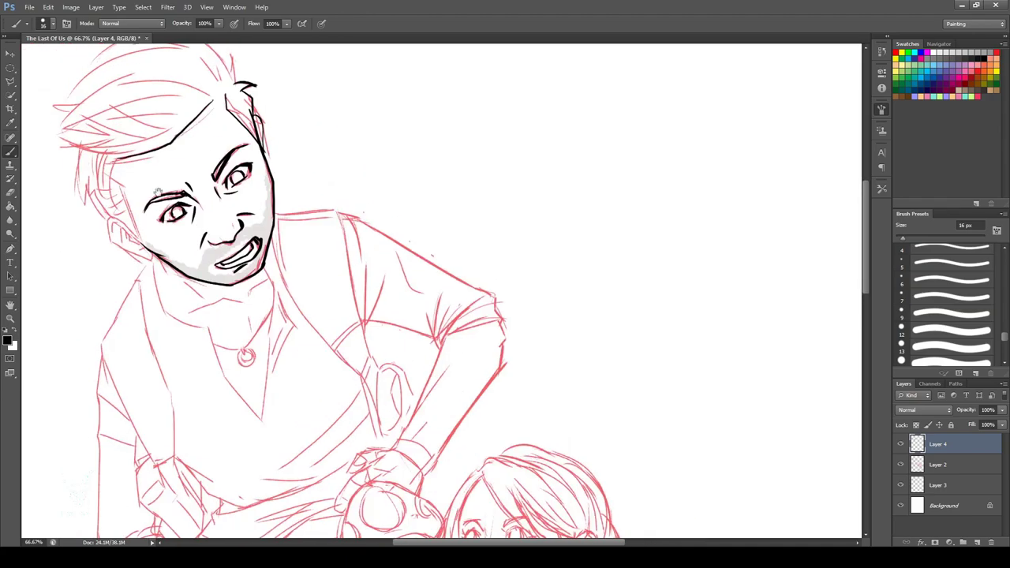
# Ink the left jaw, ear, crown and fringe hair strands in black
pyautogui.moveTo(120, 156)
pyautogui.mouseDown()
pyautogui.moveTo(118, 200)
pyautogui.moveTo(146, 253)
pyautogui.mouseUp()
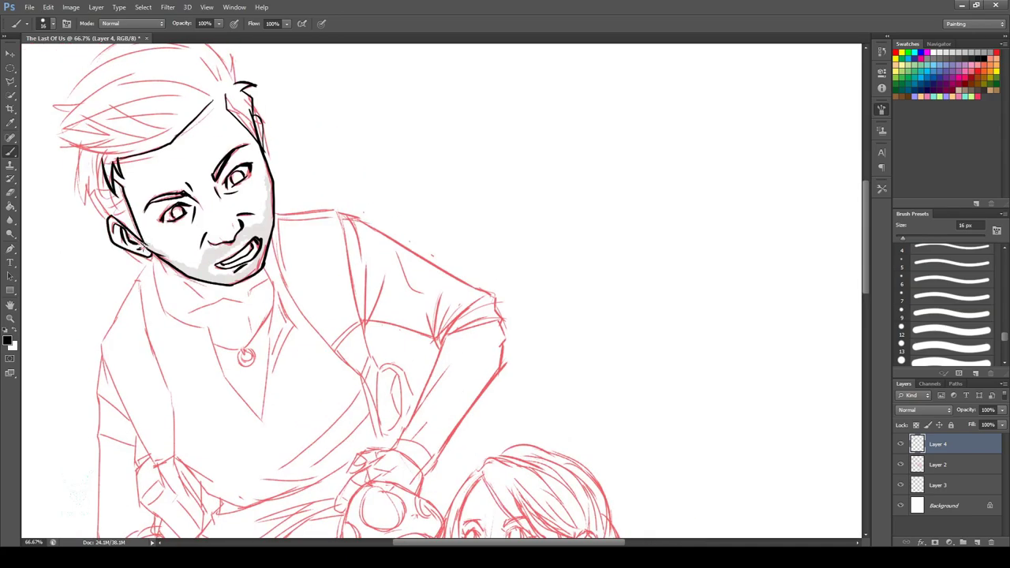
pyautogui.moveTo(89, 184); pyautogui.dragTo(101, 212)
pyautogui.moveTo(117, 204); pyautogui.dragTo(127, 217)
pyautogui.moveTo(230, 107); pyautogui.dragTo(259, 119)
pyautogui.moveTo(87, 193); pyautogui.dragTo(134, 242)
pyautogui.moveTo(120, 189); pyautogui.dragTo(186, 178)
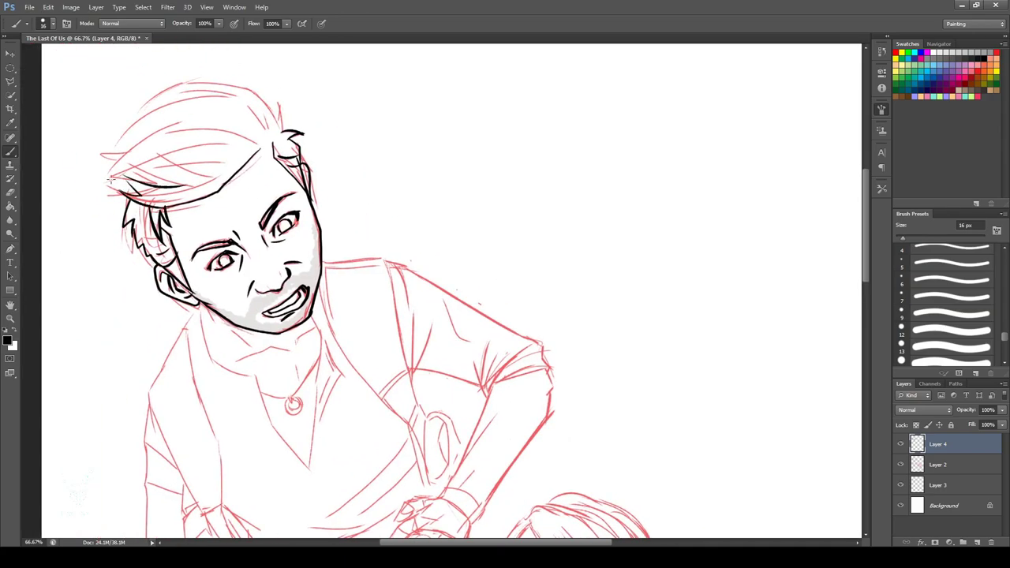
pyautogui.moveTo(106, 171); pyautogui.dragTo(139, 191)
pyautogui.moveTo(111, 175); pyautogui.dragTo(194, 128)
pyautogui.moveTo(101, 156); pyautogui.dragTo(241, 98)
pyautogui.moveTo(135, 118); pyautogui.dragTo(262, 88)
pyautogui.moveTo(250, 85); pyautogui.dragTo(283, 127)
pyautogui.moveTo(211, 166); pyautogui.dragTo(151, 170)
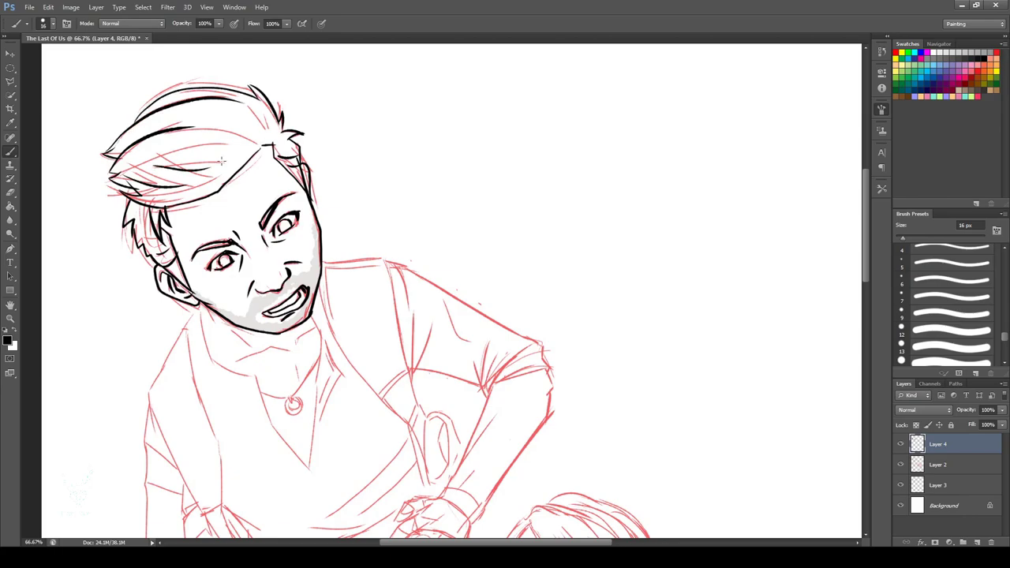
pyautogui.moveTo(243, 145); pyautogui.dragTo(156, 162)
pyautogui.moveTo(253, 116); pyautogui.dragTo(191, 146)
# Ink the shoulder line, sleeve's outer edge, and strap with its button and ring buckle
pyautogui.moveTo(400, 328); pyautogui.dragTo(349, 168)
pyautogui.moveTo(272, 103); pyautogui.dragTo(341, 101)
pyautogui.moveTo(271, 130); pyautogui.dragTo(331, 237)
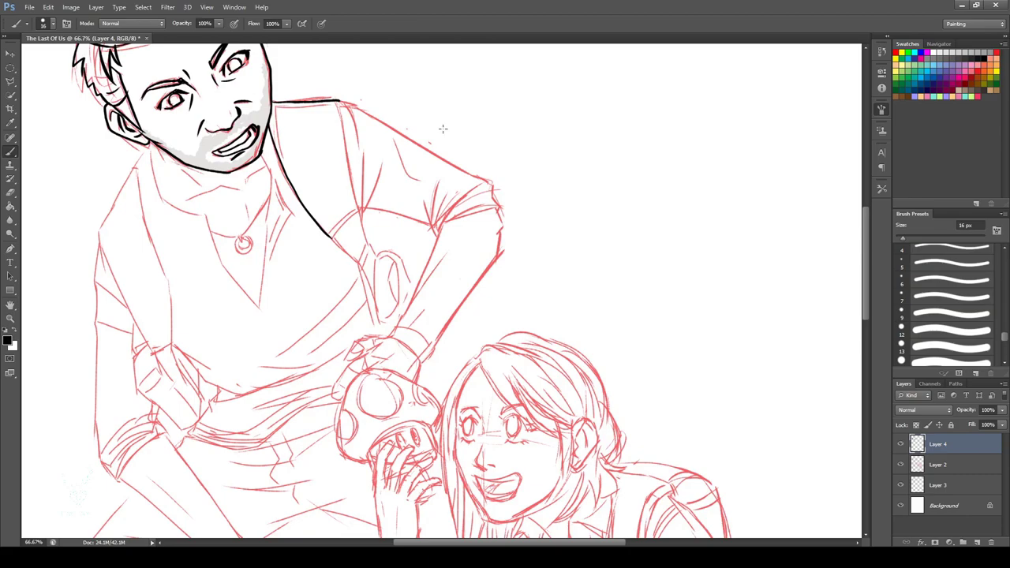
pyautogui.moveTo(340, 100)
pyautogui.mouseDown()
pyautogui.moveTo(360, 210)
pyautogui.moveTo(332, 192)
pyautogui.mouseUp()
pyautogui.moveTo(331, 237); pyautogui.dragTo(363, 269)
pyautogui.moveTo(360, 212); pyautogui.dragTo(374, 295)
pyautogui.moveTo(377, 251); pyautogui.dragTo(395, 324)
pyautogui.moveTo(390, 257)
pyautogui.mouseDown()
pyautogui.moveTo(394, 305)
pyautogui.moveTo(419, 289)
pyautogui.moveTo(331, 404)
pyautogui.mouseUp()
pyautogui.moveTo(354, 344)
pyautogui.mouseDown()
pyautogui.moveTo(318, 383)
pyautogui.moveTo(322, 415)
pyautogui.mouseUp()
pyautogui.moveTo(276, 193)
pyautogui.mouseDown()
pyautogui.moveTo(300, 306)
pyautogui.moveTo(220, 269)
pyautogui.moveTo(296, 254)
pyautogui.mouseUp()
# Ink the sleeve's hem, folds, top edge and right end, plus the forearm's right edge
pyautogui.moveTo(304, 229)
pyautogui.mouseDown()
pyautogui.moveTo(288, 280)
pyautogui.moveTo(354, 245)
pyautogui.mouseUp()
pyautogui.moveTo(268, 200); pyautogui.dragTo(287, 227)
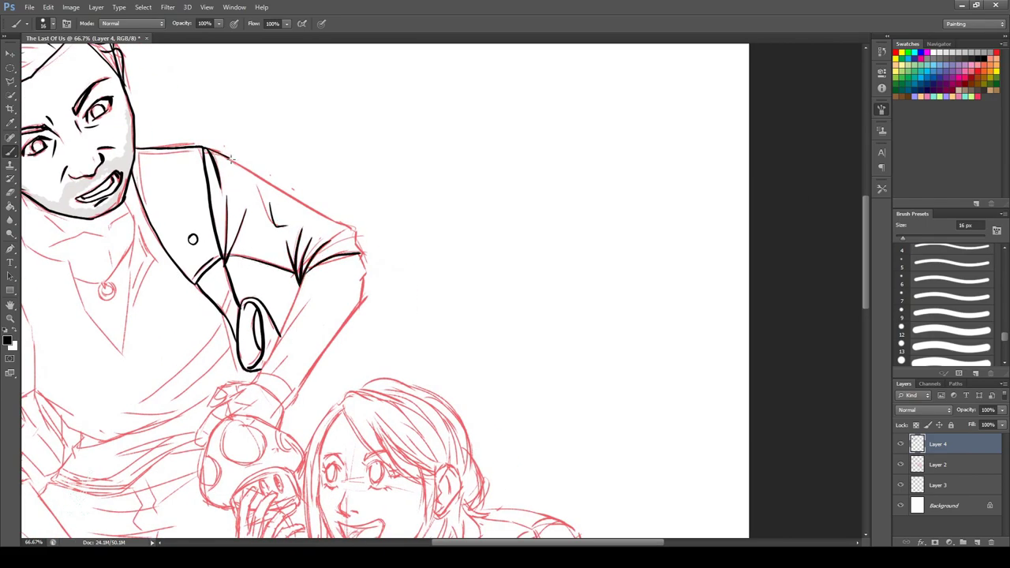
pyautogui.moveTo(231, 158)
pyautogui.mouseDown()
pyautogui.moveTo(362, 256)
pyautogui.moveTo(365, 275)
pyautogui.mouseUp()
pyautogui.moveTo(301, 280); pyautogui.dragTo(317, 225)
pyautogui.press('b')
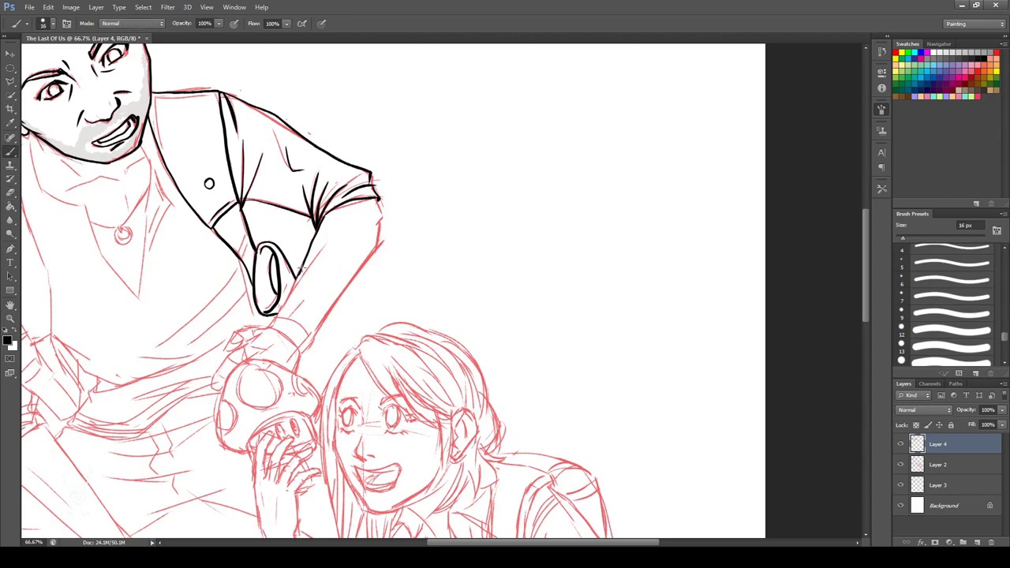
pyautogui.moveTo(382, 204); pyautogui.dragTo(326, 309)
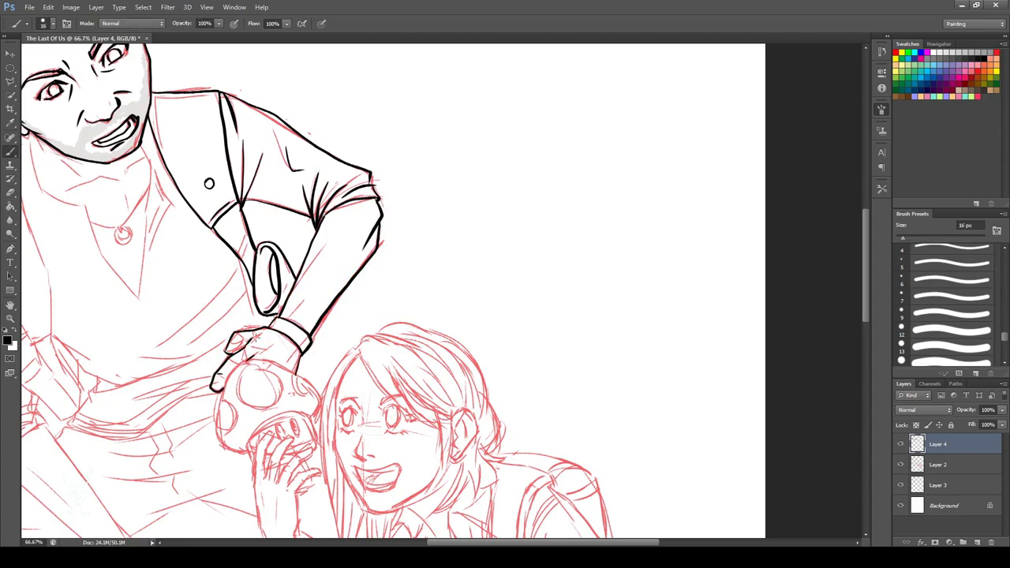
# Ink the hand's lower edge, the V-neck collar, the necklace chain and the neck line in black
pyautogui.moveTo(215, 373)
pyautogui.mouseDown()
pyautogui.moveTo(220, 386)
pyautogui.moveTo(333, 428)
pyautogui.mouseUp()
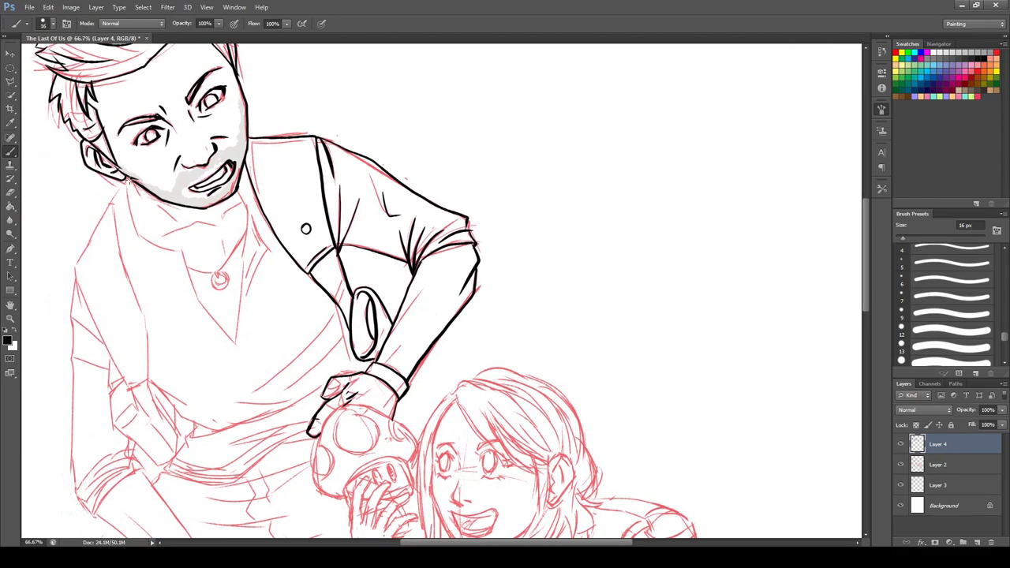
pyautogui.moveTo(128, 180); pyautogui.dragTo(238, 347)
pyautogui.moveTo(245, 193); pyautogui.dragTo(238, 348)
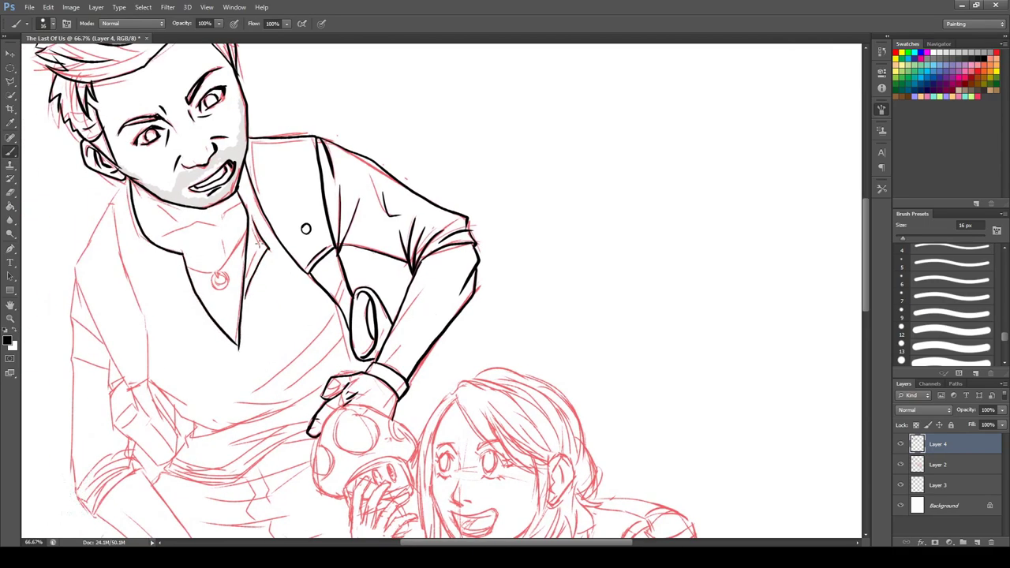
pyautogui.moveTo(258, 245); pyautogui.dragTo(245, 278)
pyautogui.moveTo(180, 261); pyautogui.dragTo(189, 296)
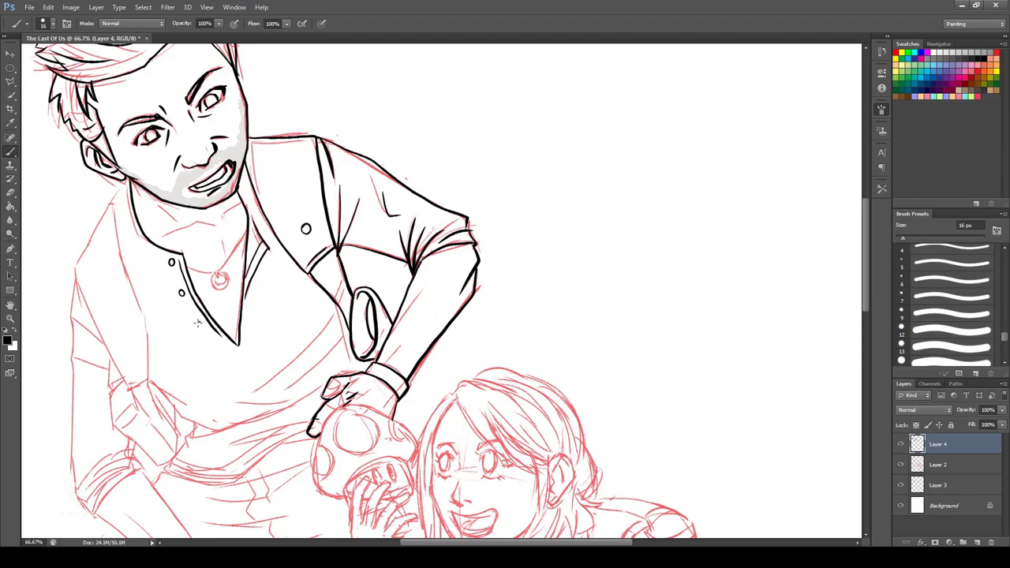
pyautogui.moveTo(247, 232); pyautogui.dragTo(220, 273)
pyautogui.moveTo(188, 262); pyautogui.dragTo(218, 274)
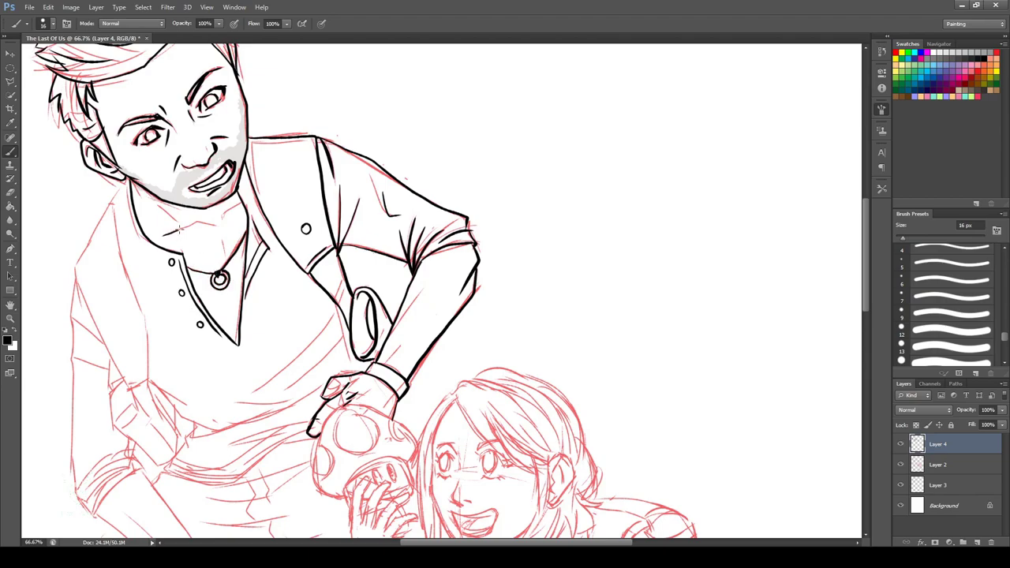
pyautogui.moveTo(180, 228); pyautogui.dragTo(224, 224)
pyautogui.moveTo(225, 224); pyautogui.dragTo(244, 203)
# Ink the shirt's front edge, the left arm's outline, and the belt and waistband lines
pyautogui.moveTo(115, 228); pyautogui.dragTo(150, 374)
pyautogui.moveTo(76, 268)
pyautogui.mouseDown()
pyautogui.moveTo(154, 423)
pyautogui.moveTo(180, 419)
pyautogui.moveTo(243, 330)
pyautogui.mouseUp()
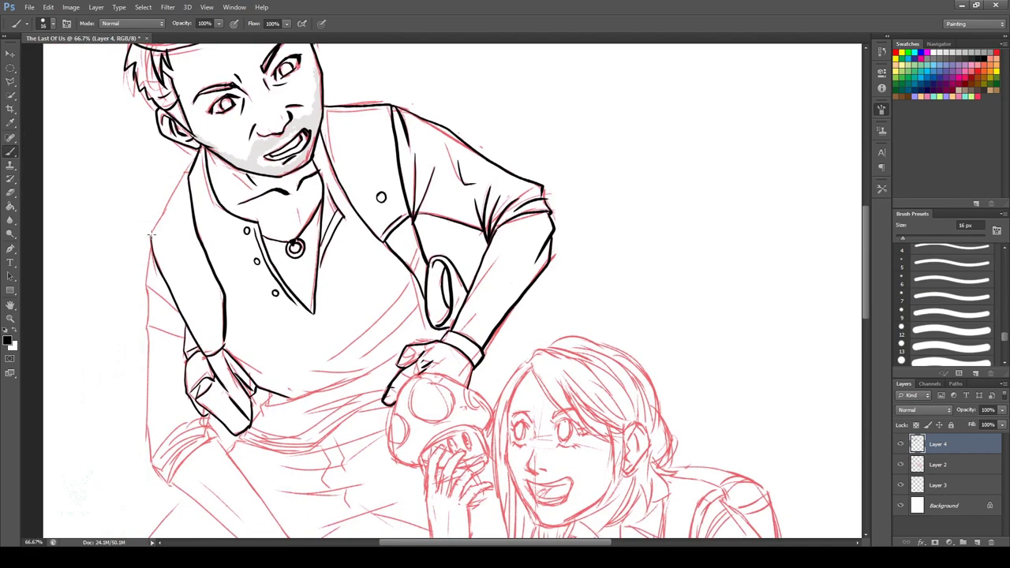
pyautogui.moveTo(353, 300); pyautogui.dragTo(331, 241)
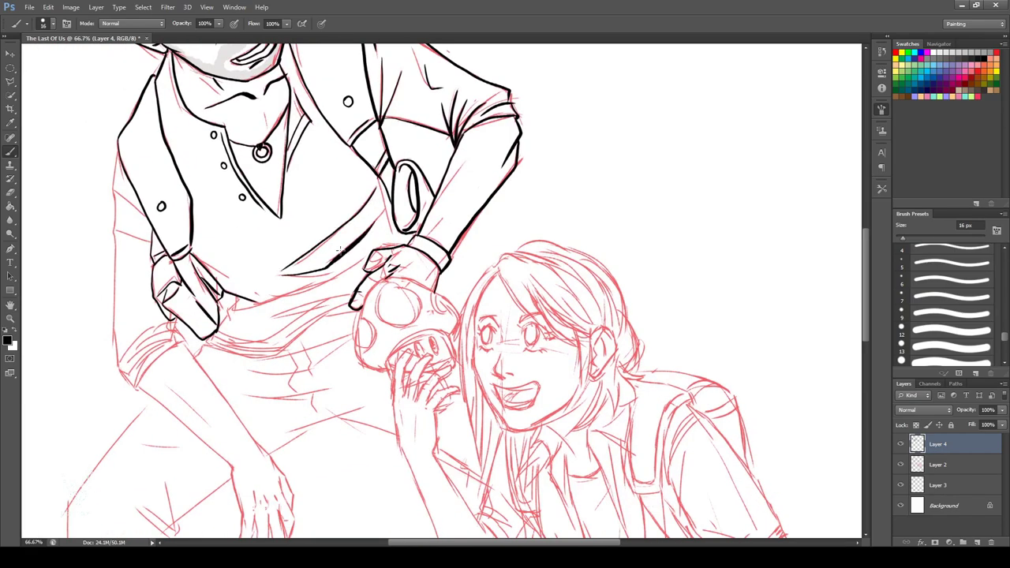
pyautogui.moveTo(253, 301)
pyautogui.mouseDown()
pyautogui.moveTo(203, 244)
pyautogui.moveTo(283, 219)
pyautogui.mouseUp()
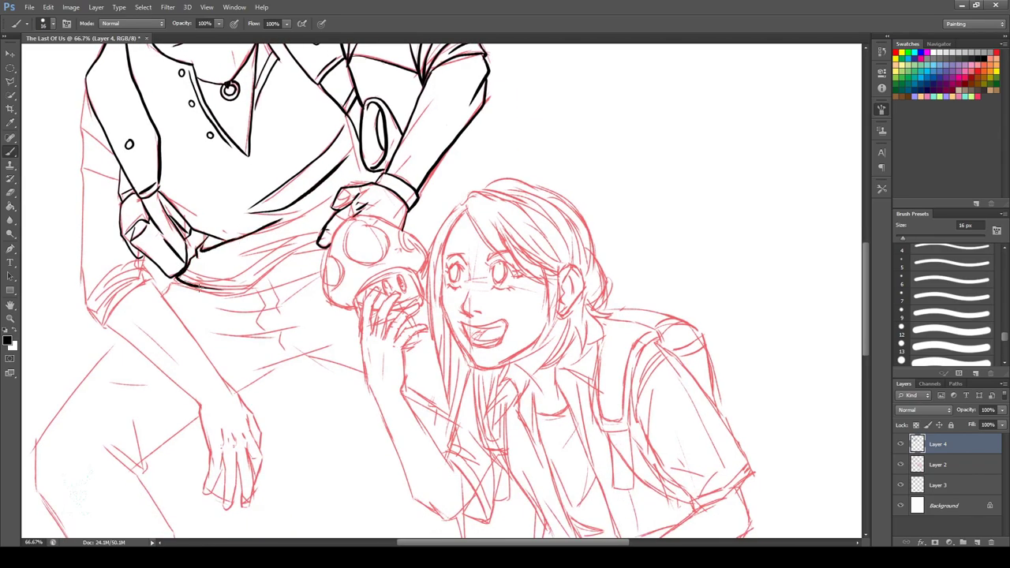
pyautogui.moveTo(197, 281)
pyautogui.mouseDown()
pyautogui.moveTo(322, 237)
pyautogui.moveTo(289, 232)
pyautogui.mouseUp()
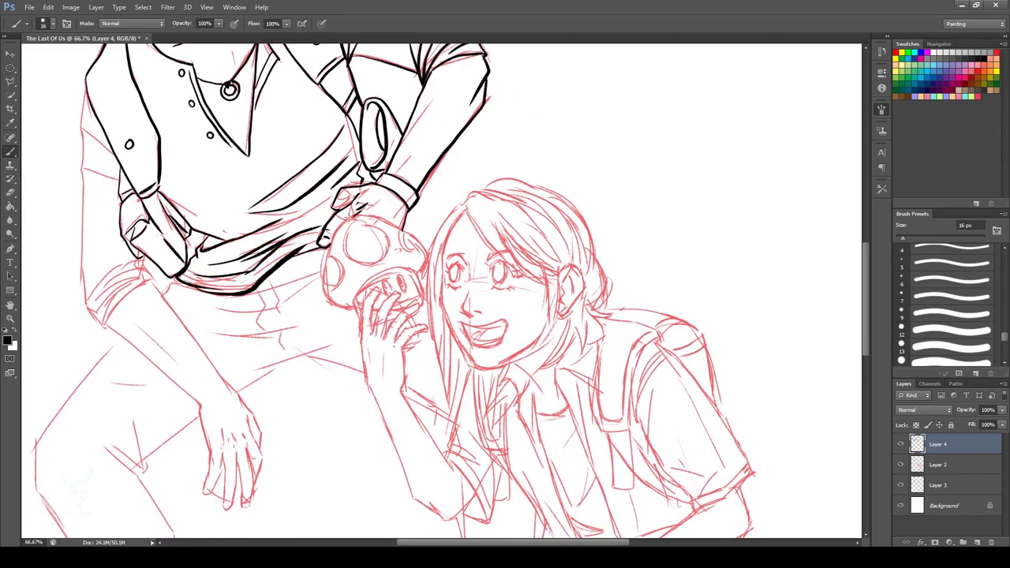
# Ink the left shirt edge, the striped sleeve cuff, the arm edge and a finger of the hanging hand
pyautogui.moveTo(263, 280)
pyautogui.mouseDown()
pyautogui.moveTo(287, 209)
pyautogui.moveTo(342, 258)
pyautogui.mouseUp()
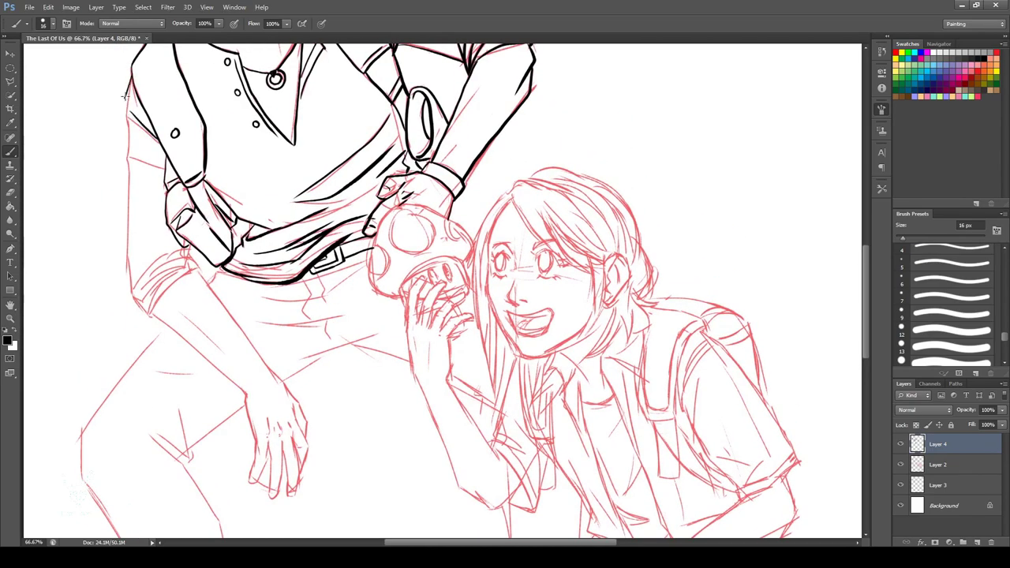
pyautogui.moveTo(128, 162); pyautogui.dragTo(133, 286)
pyautogui.moveTo(138, 309); pyautogui.dragTo(188, 263)
pyautogui.moveTo(144, 287); pyautogui.dragTo(185, 258)
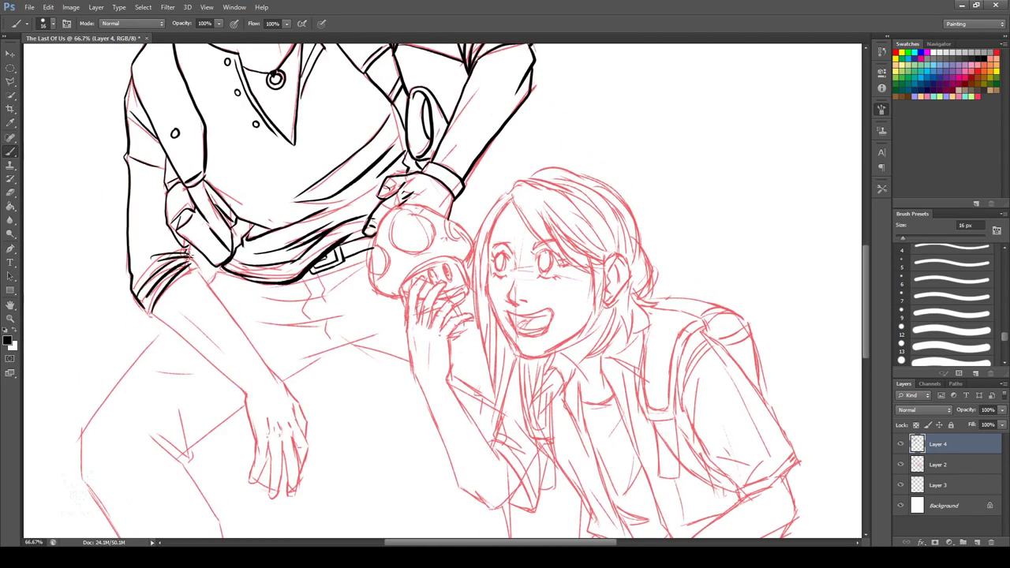
pyautogui.moveTo(166, 323)
pyautogui.mouseDown()
pyautogui.moveTo(250, 397)
pyautogui.moveTo(225, 288)
pyautogui.mouseUp()
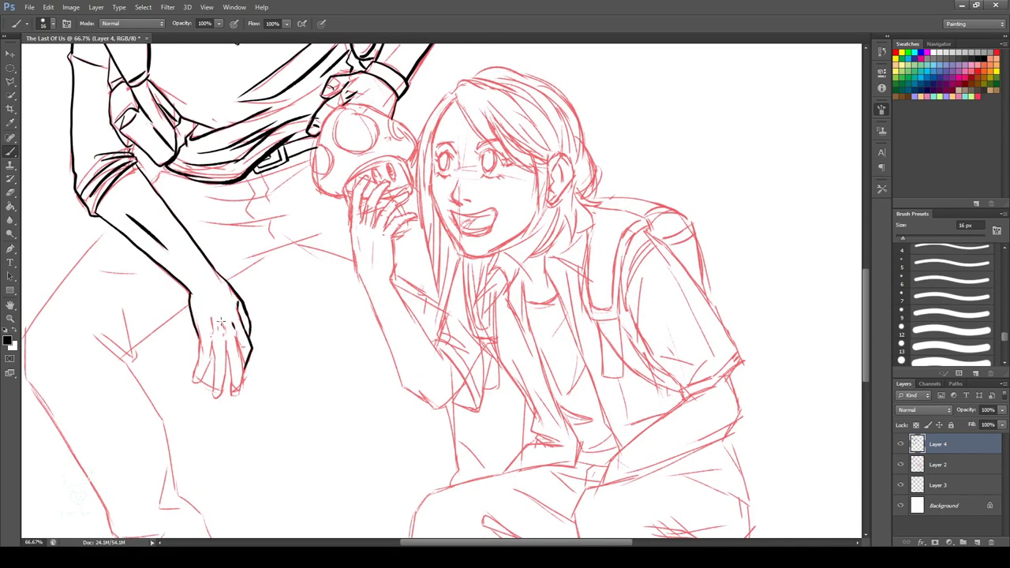
pyautogui.moveTo(210, 344); pyautogui.dragTo(213, 392)
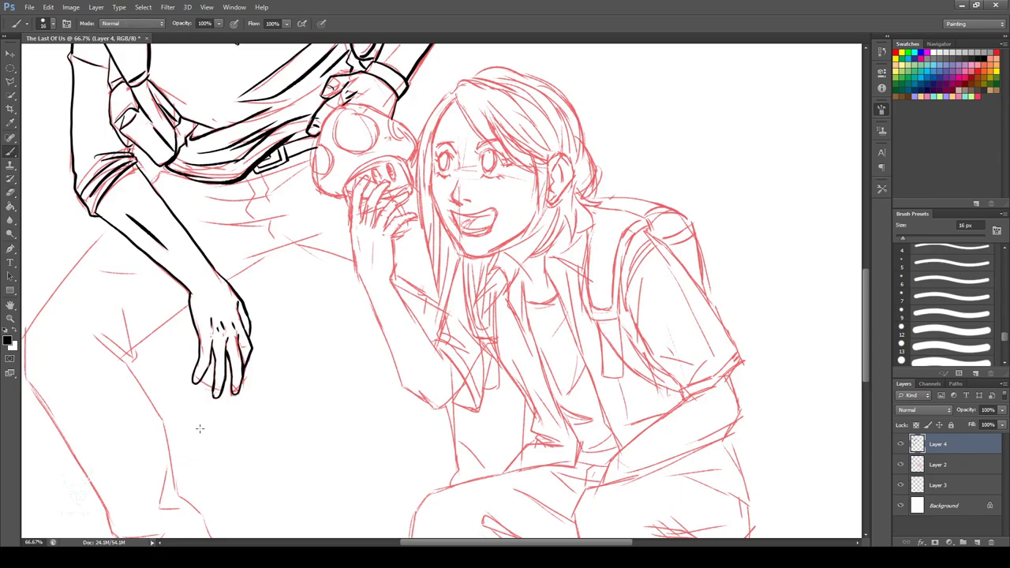
# Ink the fold lines across the waist, the crease below the belt, and the trouser leg from thigh to shin
pyautogui.moveTo(205, 221); pyautogui.dragTo(318, 204)
pyautogui.moveTo(207, 199); pyautogui.dragTo(314, 167)
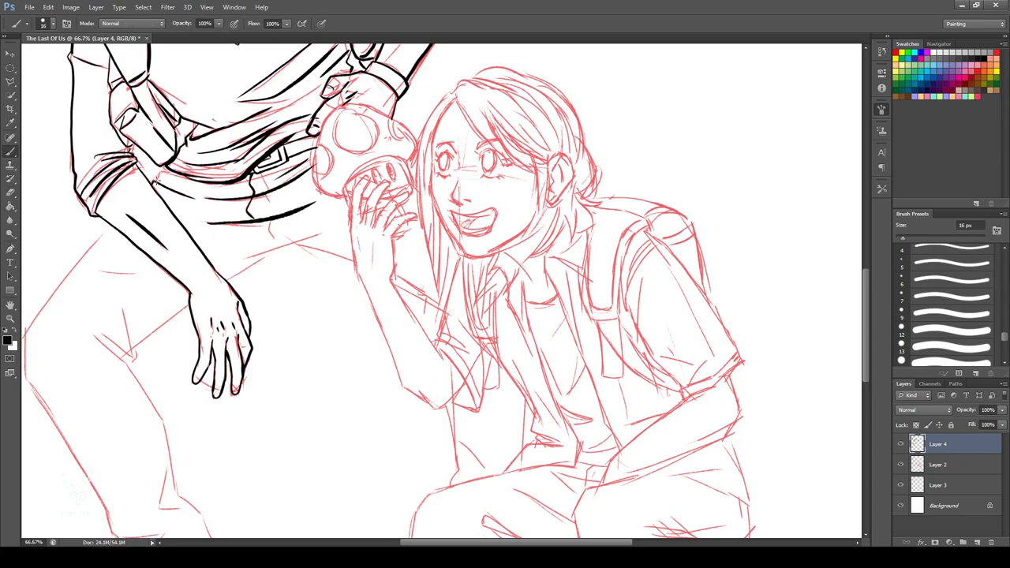
pyautogui.moveTo(238, 261); pyautogui.dragTo(335, 223)
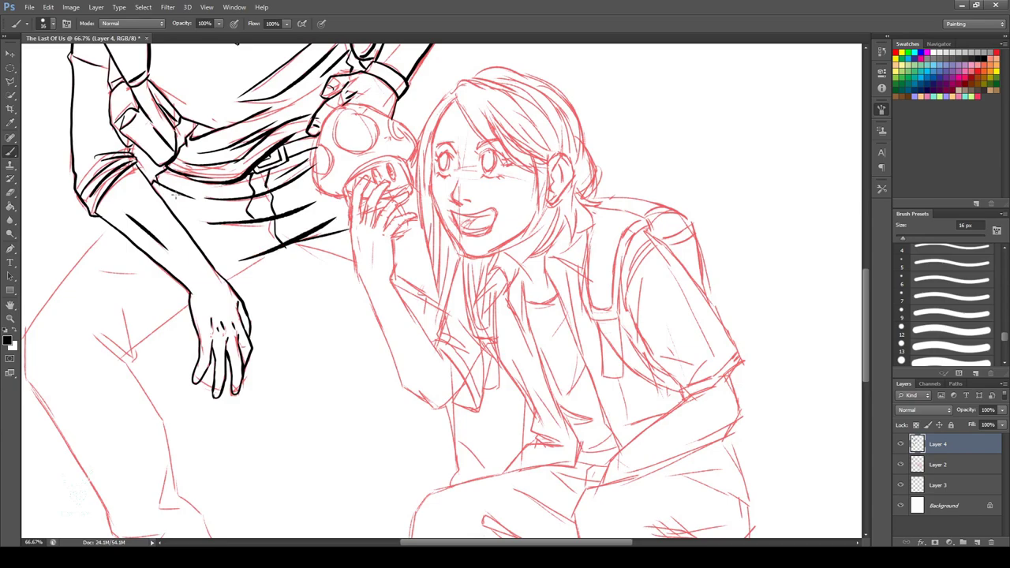
pyautogui.moveTo(331, 300); pyautogui.dragTo(461, 87)
pyautogui.moveTo(158, 172); pyautogui.dragTo(265, 354)
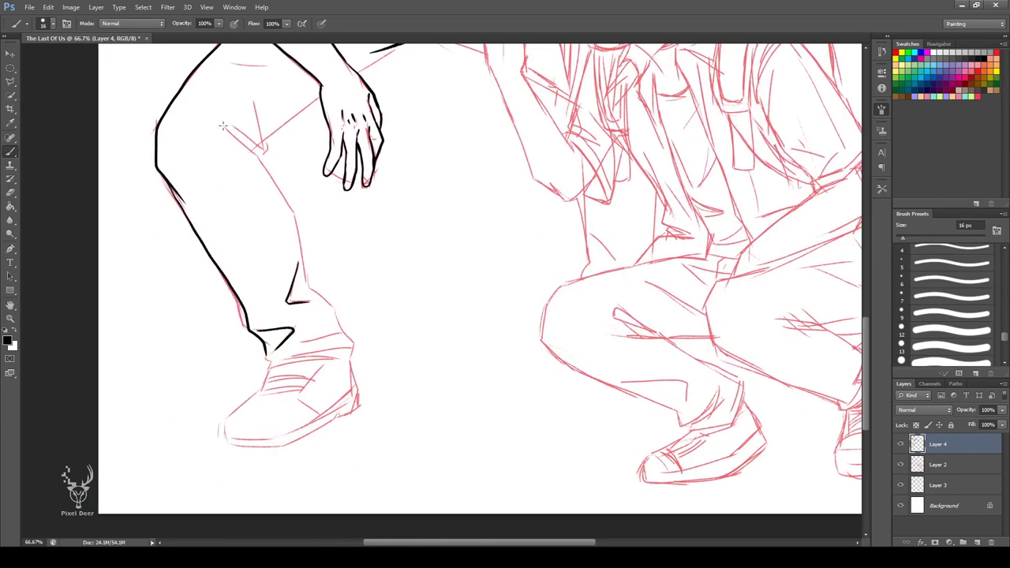
# Ink the thigh creases, the right side of the thigh, the shin line and the trouser cuff
pyautogui.moveTo(224, 126); pyautogui.dragTo(260, 153)
pyautogui.moveTo(254, 92)
pyautogui.mouseDown()
pyautogui.moveTo(257, 147)
pyautogui.moveTo(225, 282)
pyautogui.moveTo(191, 169)
pyautogui.moveTo(222, 231)
pyautogui.moveTo(241, 308)
pyautogui.mouseUp()
pyautogui.moveTo(241, 316); pyautogui.dragTo(280, 146)
pyautogui.moveTo(236, 207)
pyautogui.mouseDown()
pyautogui.moveTo(323, 191)
pyautogui.moveTo(219, 281)
pyautogui.moveTo(312, 251)
pyautogui.moveTo(332, 230)
pyautogui.mouseUp()
# Ink the shoe's sole, heel, toe and zigzag laces
pyautogui.moveTo(202, 283); pyautogui.dragTo(320, 233)
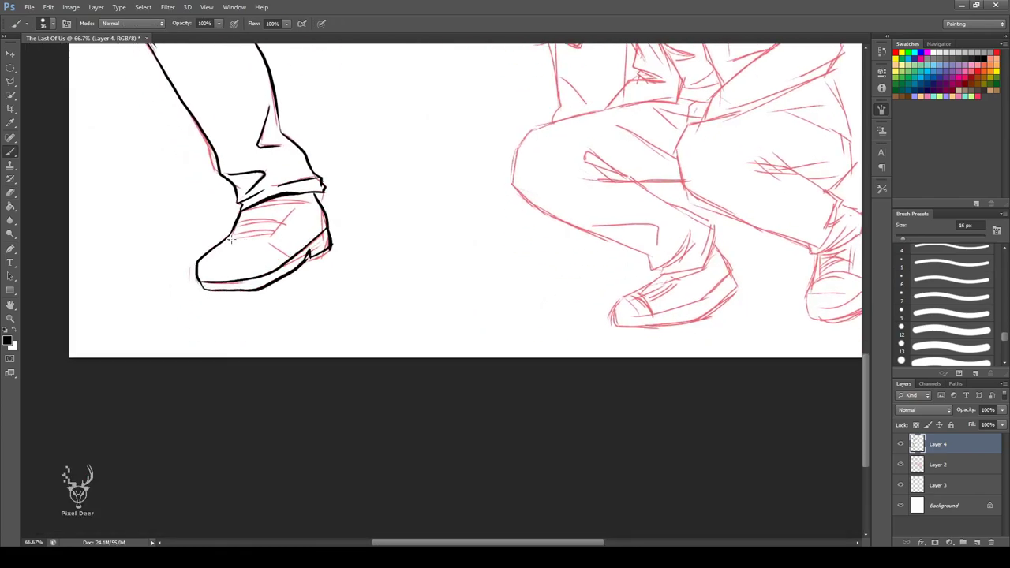
pyautogui.moveTo(231, 239); pyautogui.dragTo(303, 204)
pyautogui.moveTo(269, 227); pyautogui.dragTo(287, 254)
pyautogui.moveTo(251, 214); pyautogui.dragTo(292, 208)
pyautogui.moveTo(257, 216)
pyautogui.mouseDown()
pyautogui.moveTo(294, 206)
pyautogui.moveTo(295, 265)
pyautogui.mouseUp()
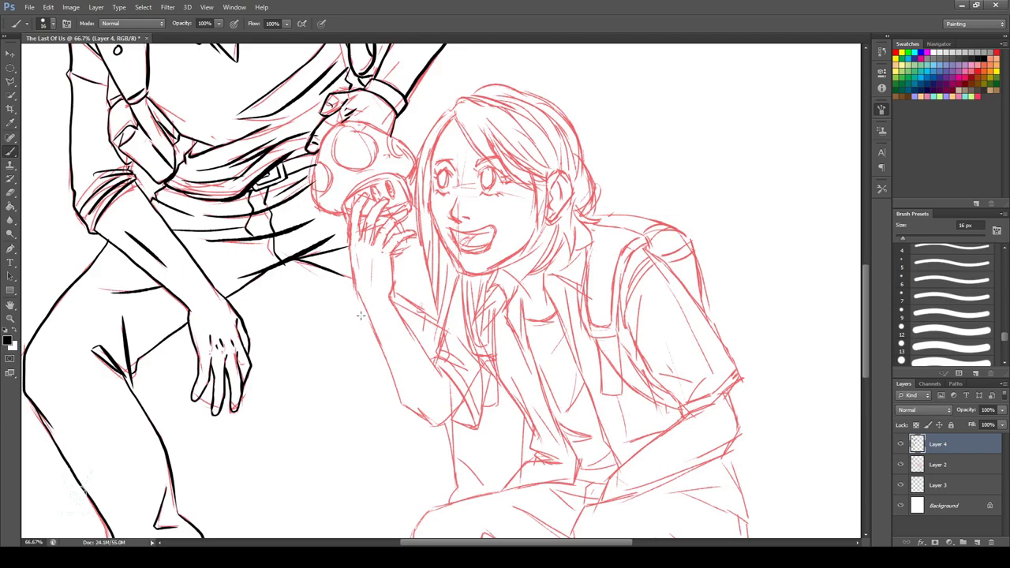
# Ink the girl's jaw, face sides, ear and hair outline down to the neck
pyautogui.moveTo(450, 89); pyautogui.dragTo(362, 69)
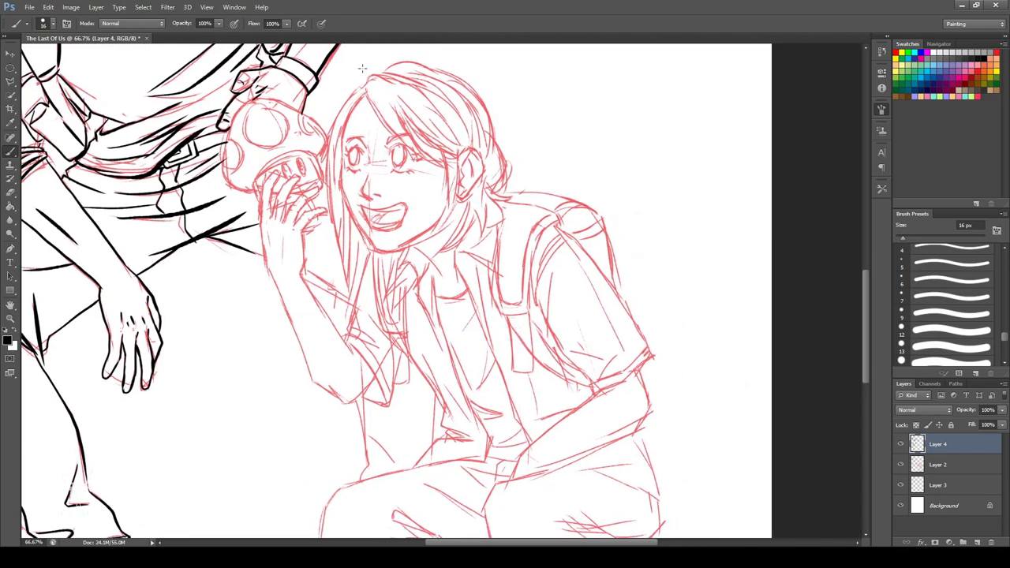
pyautogui.moveTo(343, 158)
pyautogui.mouseDown()
pyautogui.moveTo(372, 251)
pyautogui.moveTo(442, 224)
pyautogui.mouseUp()
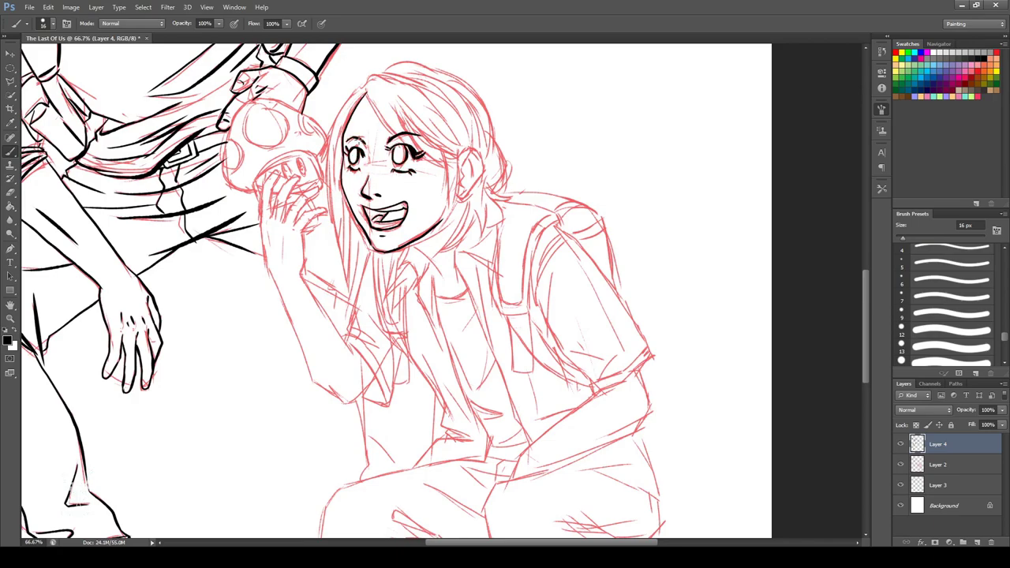
pyautogui.moveTo(366, 92); pyautogui.dragTo(409, 143)
pyautogui.moveTo(393, 101)
pyautogui.mouseDown()
pyautogui.moveTo(447, 167)
pyautogui.moveTo(461, 152)
pyautogui.moveTo(447, 213)
pyautogui.mouseUp()
pyautogui.moveTo(451, 152); pyautogui.dragTo(447, 211)
pyautogui.moveTo(461, 148); pyautogui.dragTo(457, 193)
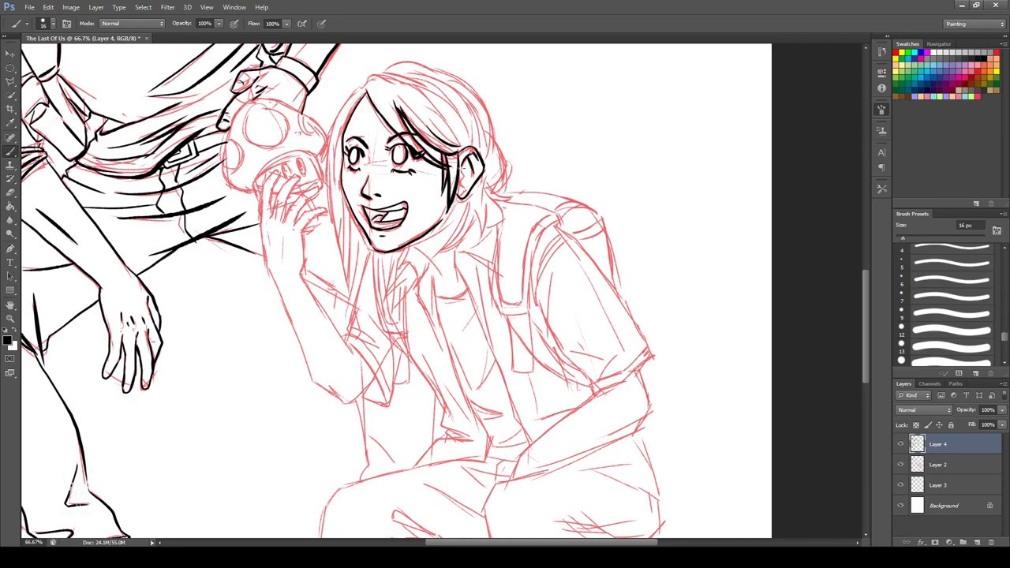
pyautogui.moveTo(367, 77)
pyautogui.mouseDown()
pyautogui.moveTo(496, 158)
pyautogui.moveTo(511, 202)
pyautogui.moveTo(447, 246)
pyautogui.mouseUp()
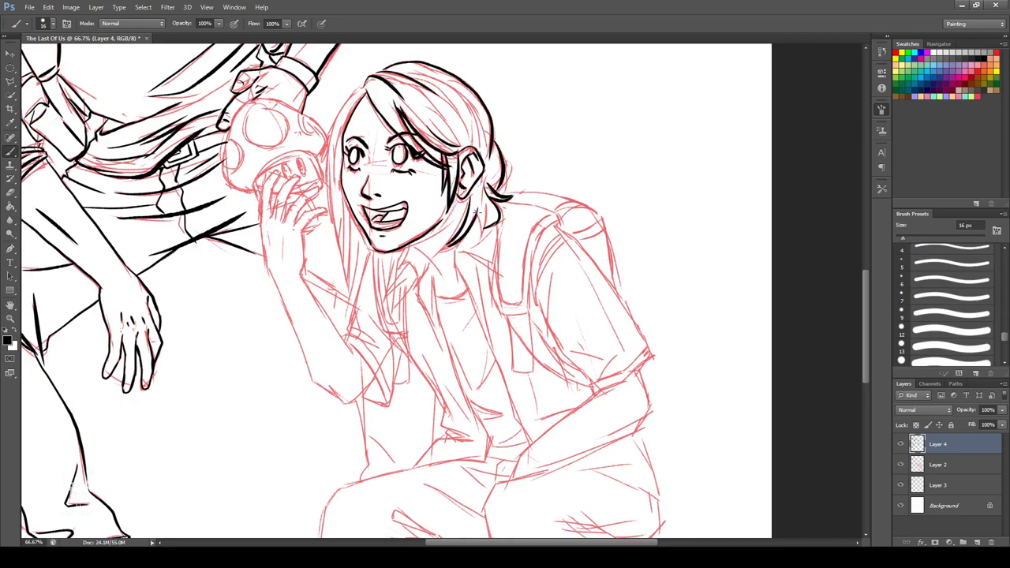
pyautogui.moveTo(485, 199); pyautogui.dragTo(470, 247)
pyautogui.moveTo(340, 120); pyautogui.dragTo(347, 300)
pyautogui.moveTo(352, 200); pyautogui.dragTo(355, 289)
# Ink the girl's shirt collar, the two placket lines and the shirt front down to the hem
pyautogui.moveTo(438, 261)
pyautogui.mouseDown()
pyautogui.moveTo(377, 197)
pyautogui.moveTo(471, 377)
pyautogui.mouseUp()
pyautogui.moveTo(401, 213); pyautogui.dragTo(434, 188)
pyautogui.moveTo(432, 155); pyautogui.dragTo(437, 210)
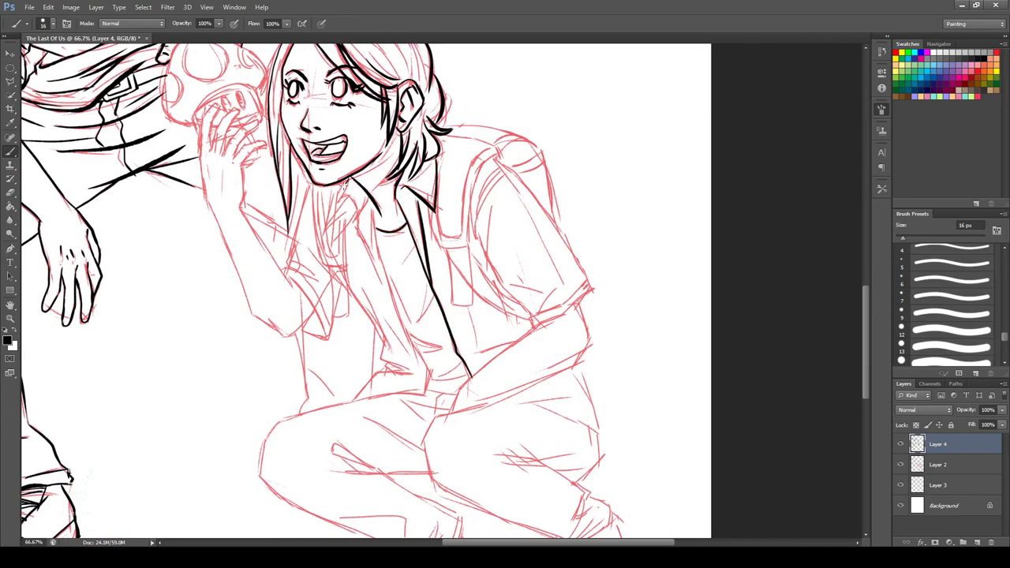
pyautogui.moveTo(348, 180); pyautogui.dragTo(337, 230)
pyautogui.moveTo(371, 198); pyautogui.dragTo(426, 395)
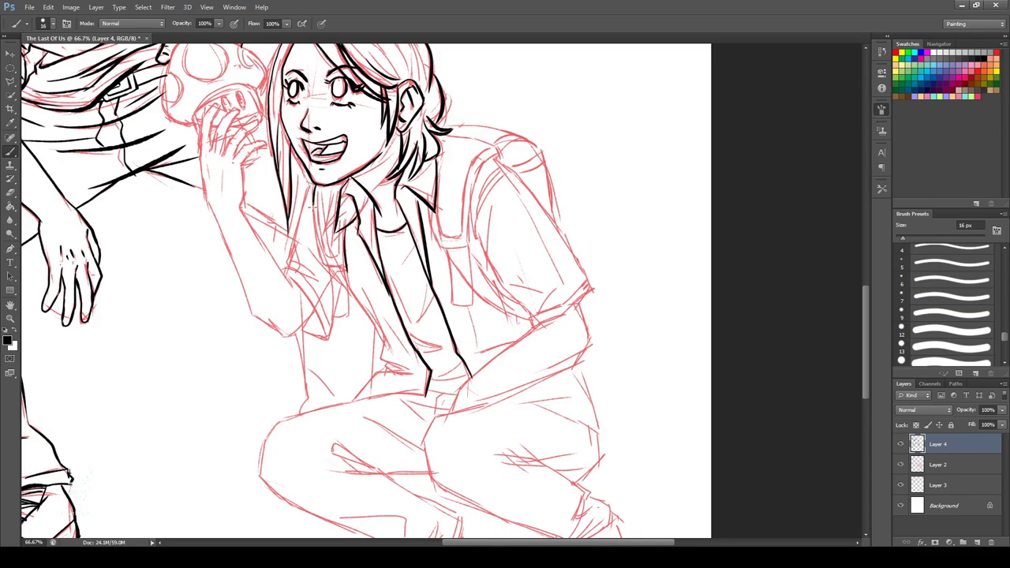
pyautogui.moveTo(312, 204); pyautogui.dragTo(385, 340)
pyautogui.moveTo(374, 305)
pyautogui.mouseDown()
pyautogui.moveTo(415, 399)
pyautogui.moveTo(428, 399)
pyautogui.mouseUp()
pyautogui.moveTo(468, 287); pyautogui.dragTo(370, 266)
# Ink the backpack straps, briefly in dark red then black, undoing one stray thick stroke
pyautogui.moveTo(370, 229); pyautogui.dragTo(373, 281)
pyautogui.keyDown('alt'); pyautogui.click(356, 282); pyautogui.keyUp('alt')
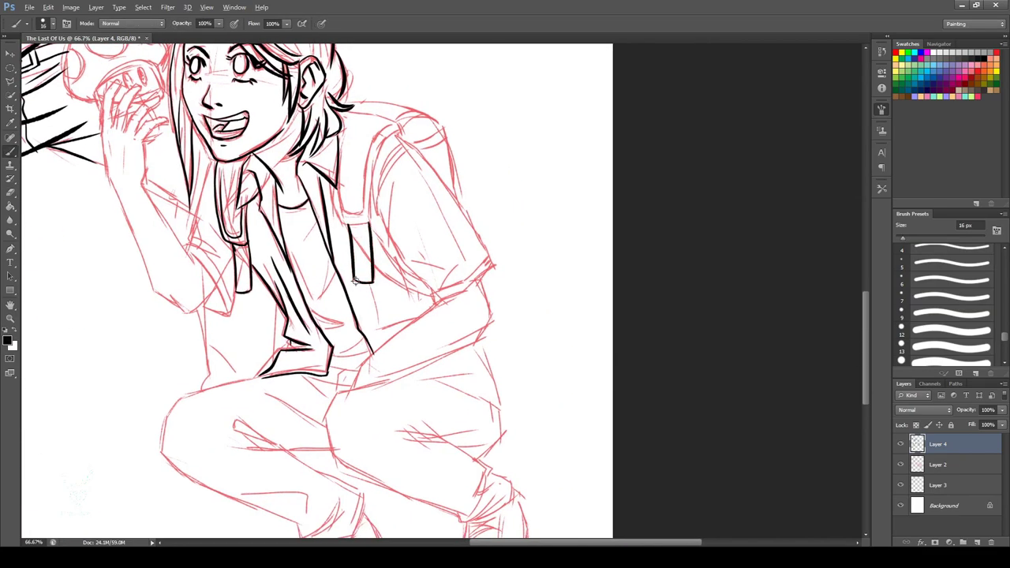
pyautogui.moveTo(338, 180)
pyautogui.mouseDown()
pyautogui.moveTo(371, 215)
pyautogui.moveTo(400, 125)
pyautogui.mouseUp()
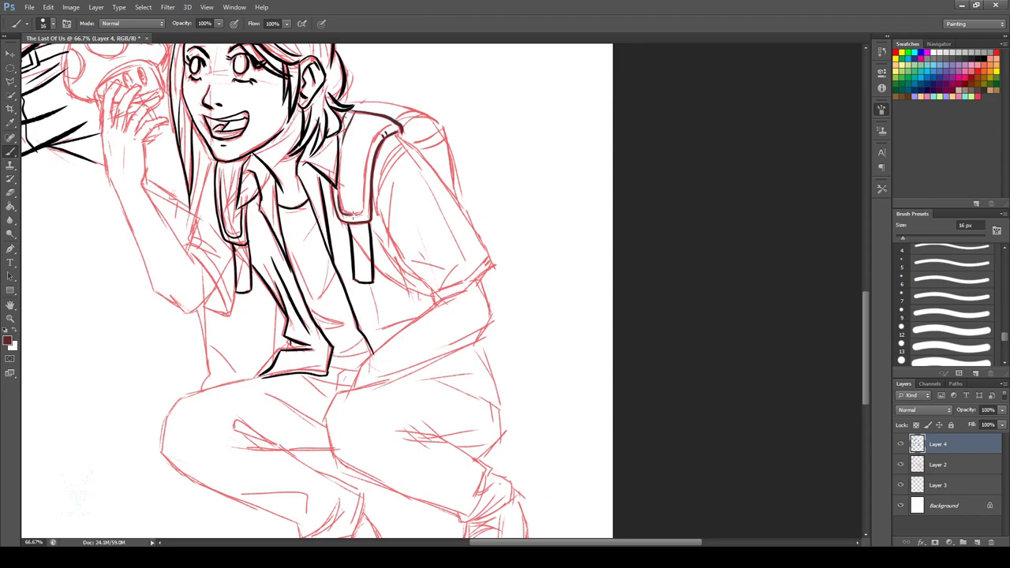
pyautogui.moveTo(345, 215); pyautogui.dragTo(393, 125)
pyautogui.moveTo(347, 101)
pyautogui.mouseDown()
pyautogui.moveTo(438, 127)
pyautogui.moveTo(456, 194)
pyautogui.mouseUp()
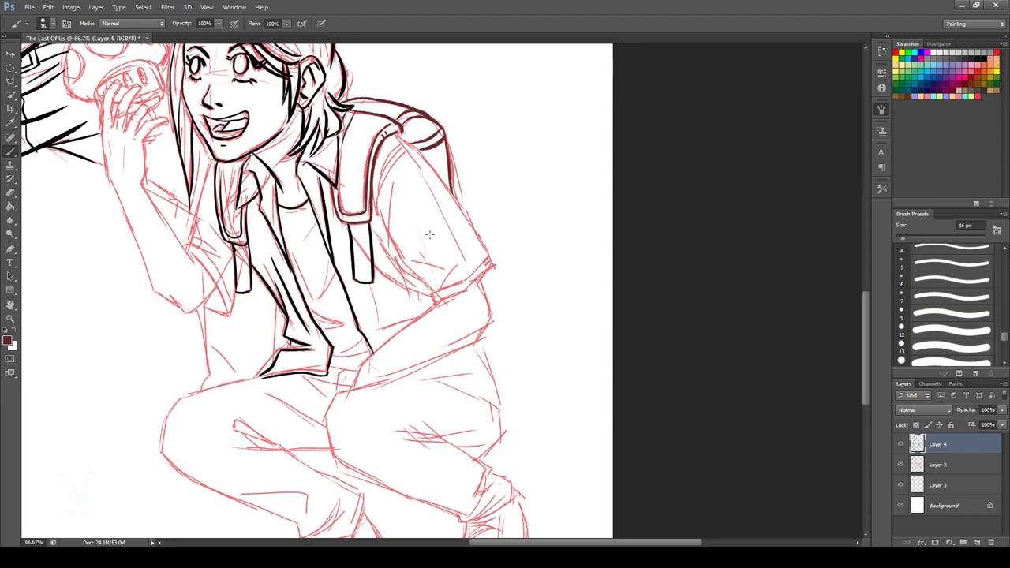
pyautogui.keyDown('alt'); pyautogui.click(368, 253); pyautogui.keyUp('alt')
pyautogui.moveTo(371, 224); pyautogui.dragTo(438, 298)
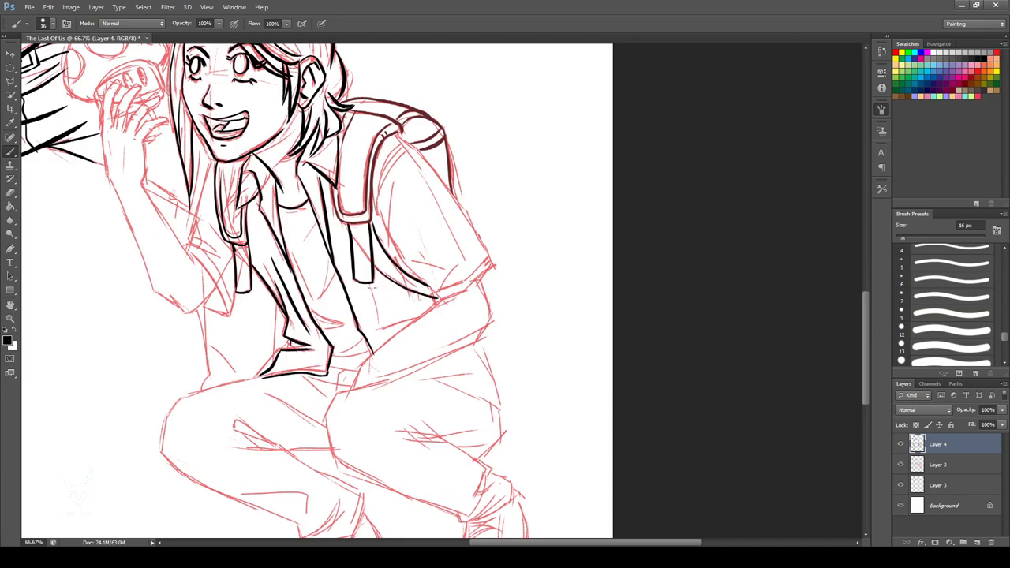
pyautogui.moveTo(369, 284); pyautogui.dragTo(375, 333)
pyautogui.moveTo(381, 340); pyautogui.dragTo(416, 324)
pyautogui.hotkey('ctrl', 'z')
pyautogui.moveTo(371, 211); pyautogui.dragTo(375, 178)
# Ink both sleeves, the outer shoulder line, the shirt fold lines and the hem
pyautogui.moveTo(404, 265); pyautogui.dragTo(471, 306)
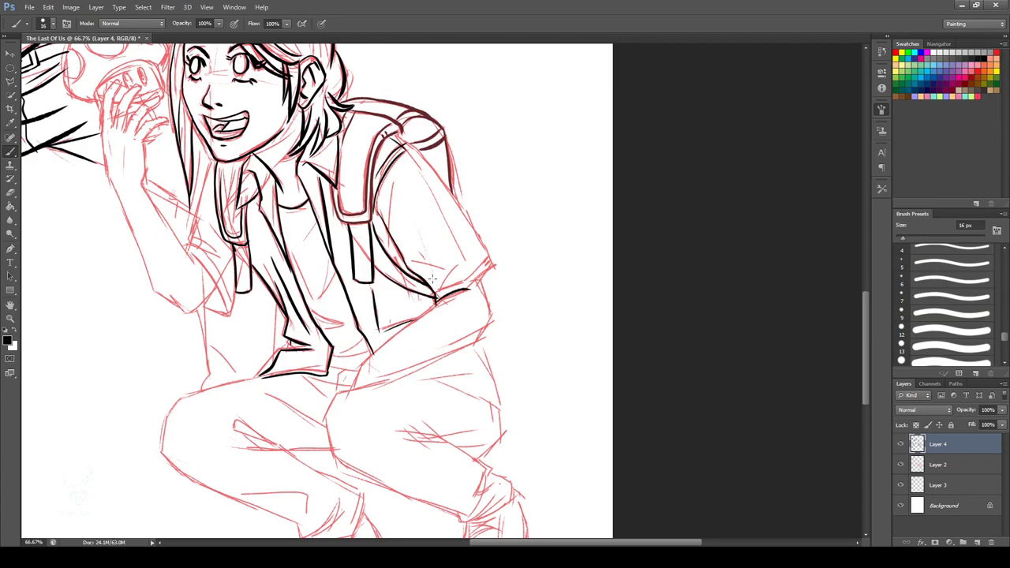
pyautogui.moveTo(428, 276); pyautogui.dragTo(498, 273)
pyautogui.moveTo(413, 147); pyautogui.dragTo(499, 268)
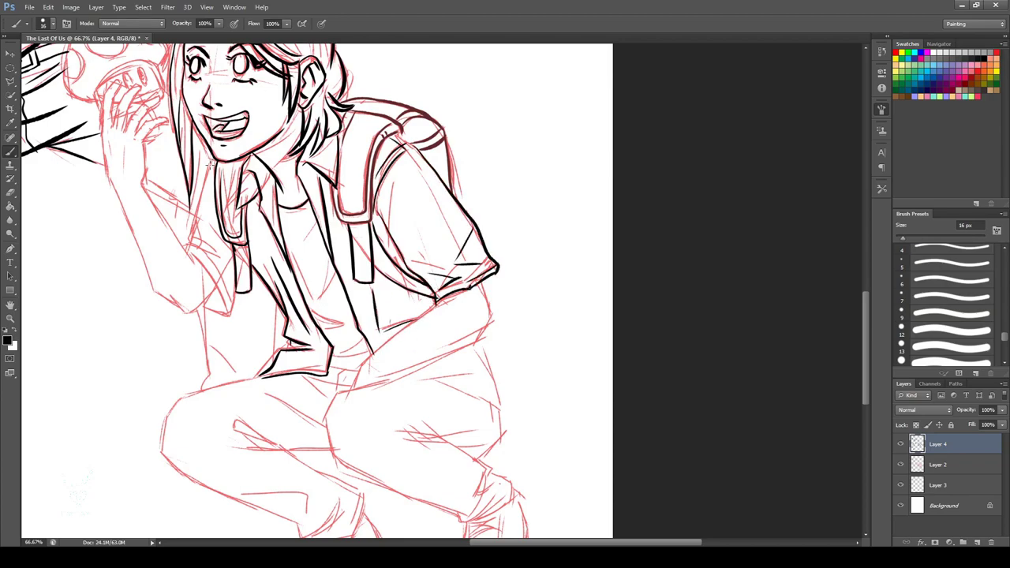
pyautogui.moveTo(185, 245); pyautogui.dragTo(225, 272)
pyautogui.moveTo(189, 253); pyautogui.dragTo(217, 313)
pyautogui.moveTo(291, 250); pyautogui.dragTo(316, 291)
pyautogui.moveTo(318, 264); pyautogui.dragTo(331, 300)
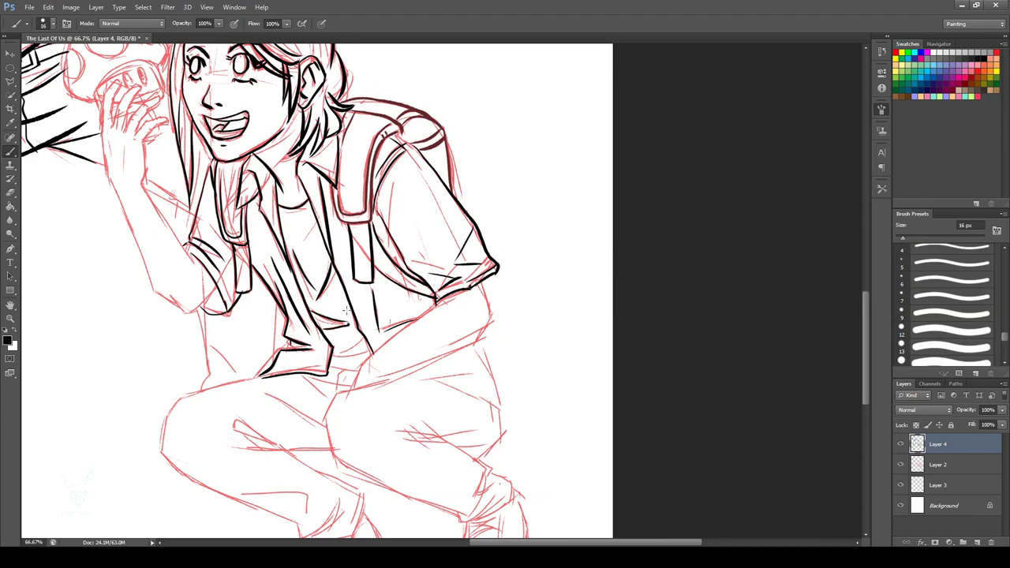
pyautogui.moveTo(447, 299); pyautogui.dragTo(356, 387)
pyautogui.moveTo(483, 283)
pyautogui.mouseDown()
pyautogui.moveTo(492, 326)
pyautogui.moveTo(486, 190)
pyautogui.moveTo(346, 256)
pyautogui.mouseUp()
pyautogui.moveTo(464, 208)
pyautogui.mouseDown()
pyautogui.moveTo(494, 232)
pyautogui.moveTo(500, 314)
pyautogui.mouseUp()
# Ink the girl's knee outline, its fold lines, and the trouser cuff at the ankle
pyautogui.moveTo(412, 274); pyautogui.dragTo(454, 298)
pyautogui.moveTo(352, 254); pyautogui.dragTo(336, 289)
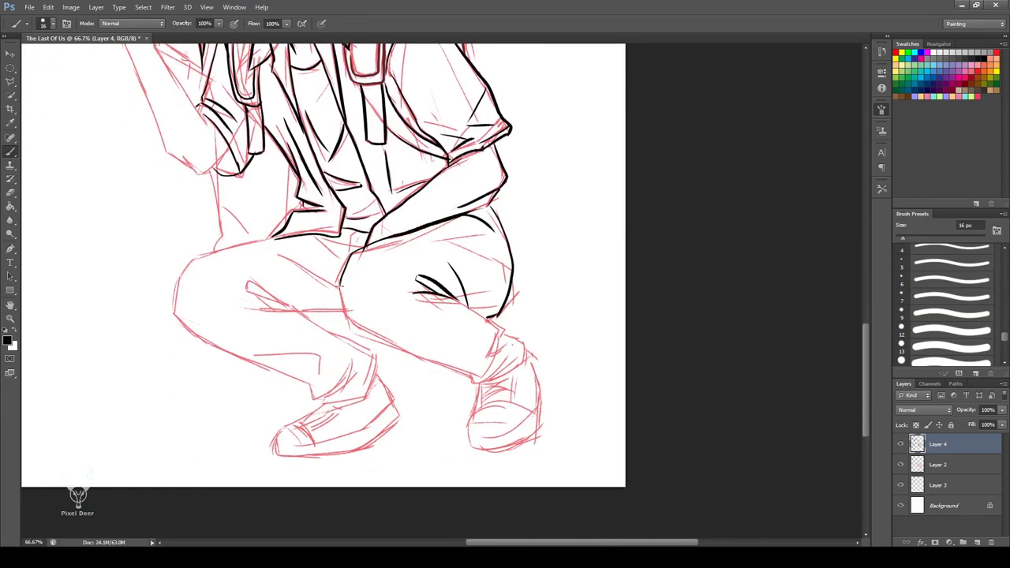
pyautogui.moveTo(442, 292); pyautogui.dragTo(294, 213)
pyautogui.moveTo(241, 264); pyautogui.dragTo(332, 308)
pyautogui.moveTo(328, 308); pyautogui.dragTo(376, 272)
pyautogui.moveTo(338, 303); pyautogui.dragTo(380, 276)
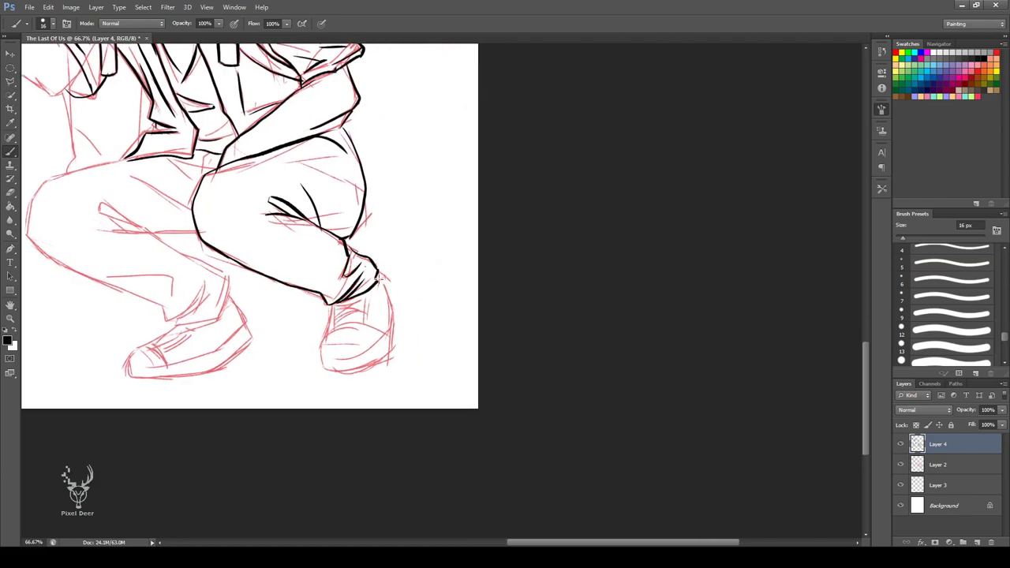
# Ink both shoes' sole curves, sides and toe-cap lines
pyautogui.moveTo(321, 357); pyautogui.dragTo(375, 365)
pyautogui.moveTo(382, 279); pyautogui.dragTo(390, 355)
pyautogui.moveTo(328, 320); pyautogui.dragTo(374, 345)
pyautogui.moveTo(392, 339); pyautogui.dragTo(331, 308)
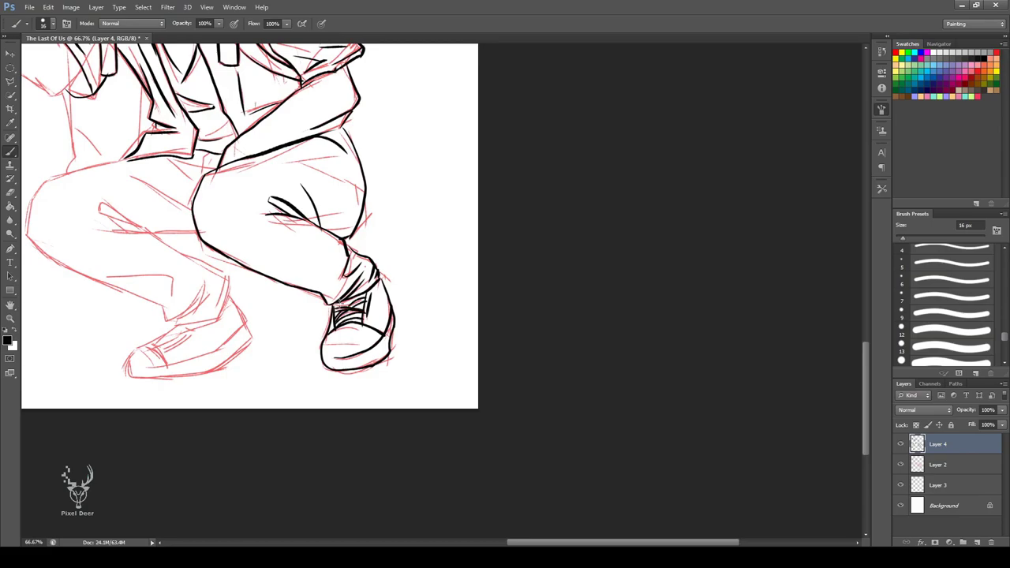
pyautogui.moveTo(179, 326); pyautogui.dragTo(338, 307)
pyautogui.moveTo(385, 274); pyautogui.dragTo(410, 317)
pyautogui.moveTo(288, 357)
pyautogui.mouseDown()
pyautogui.moveTo(343, 365)
pyautogui.moveTo(410, 324)
pyautogui.mouseUp()
pyautogui.moveTo(297, 347); pyautogui.dragTo(353, 317)
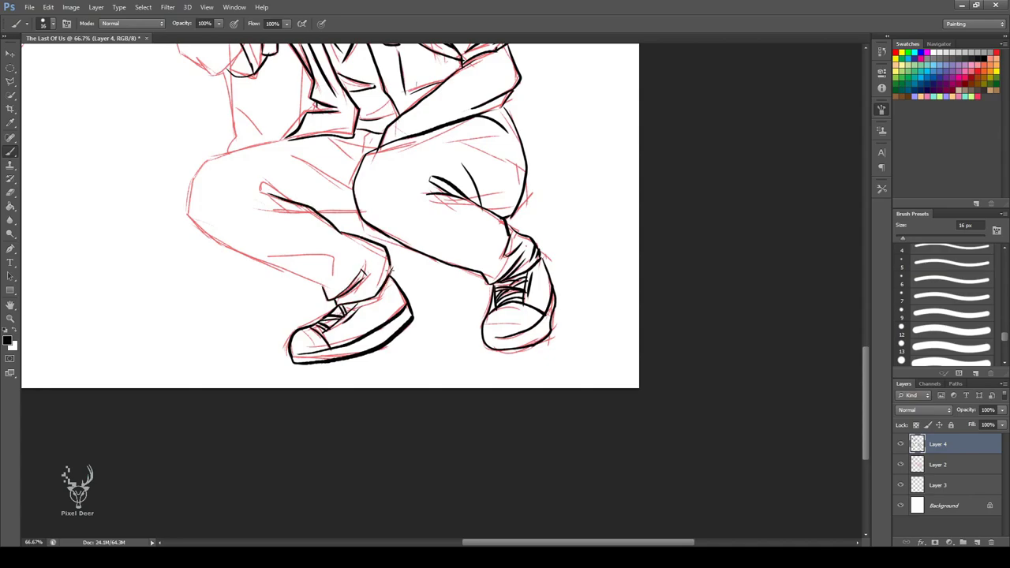
# Ink the left leg's shin, thigh outline, underside lines and knee
pyautogui.moveTo(379, 246); pyautogui.dragTo(388, 274)
pyautogui.moveTo(192, 180)
pyautogui.mouseDown()
pyautogui.moveTo(241, 260)
pyautogui.moveTo(323, 285)
pyautogui.mouseUp()
pyautogui.moveTo(269, 257); pyautogui.dragTo(330, 281)
pyautogui.moveTo(261, 182)
pyautogui.mouseDown()
pyautogui.moveTo(404, 274)
pyautogui.moveTo(385, 447)
pyautogui.moveTo(369, 491)
pyautogui.mouseUp()
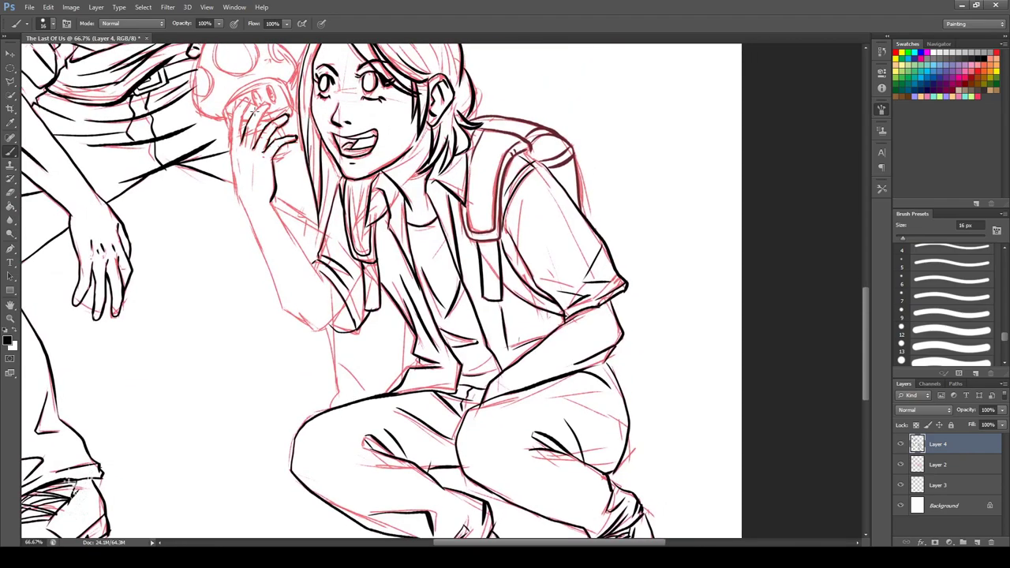
# Ink the girl's raised hand and forearm, redoing one bad stroke, plus short marks near the torso
pyautogui.moveTo(269, 103)
pyautogui.mouseDown()
pyautogui.moveTo(234, 205)
pyautogui.moveTo(323, 292)
pyautogui.mouseUp()
pyautogui.hotkey('ctrl', 'z')
pyautogui.moveTo(268, 199); pyautogui.dragTo(319, 278)
pyautogui.moveTo(242, 200)
pyautogui.mouseDown()
pyautogui.moveTo(306, 324)
pyautogui.moveTo(345, 331)
pyautogui.mouseUp()
pyautogui.moveTo(269, 197); pyautogui.dragTo(319, 256)
pyautogui.moveTo(330, 320); pyautogui.dragTo(345, 387)
pyautogui.moveTo(379, 322); pyautogui.dragTo(385, 384)
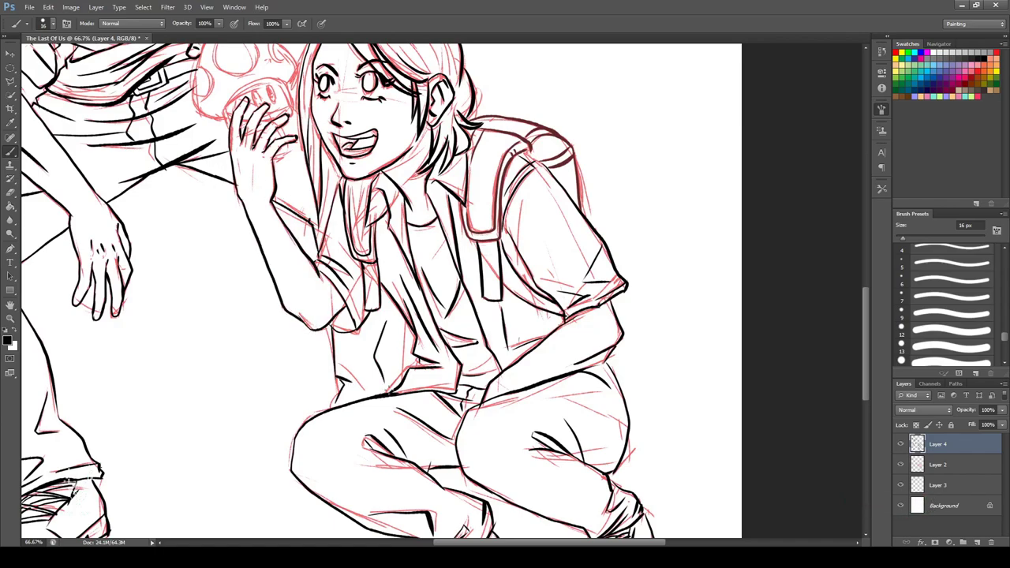
# Ink the mushroom's face marks, cap edge, sides and large spot, then hide the red sketch Layer 2
pyautogui.moveTo(395, 236)
pyautogui.mouseDown()
pyautogui.moveTo(417, 327)
pyautogui.moveTo(408, 396)
pyautogui.mouseUp()
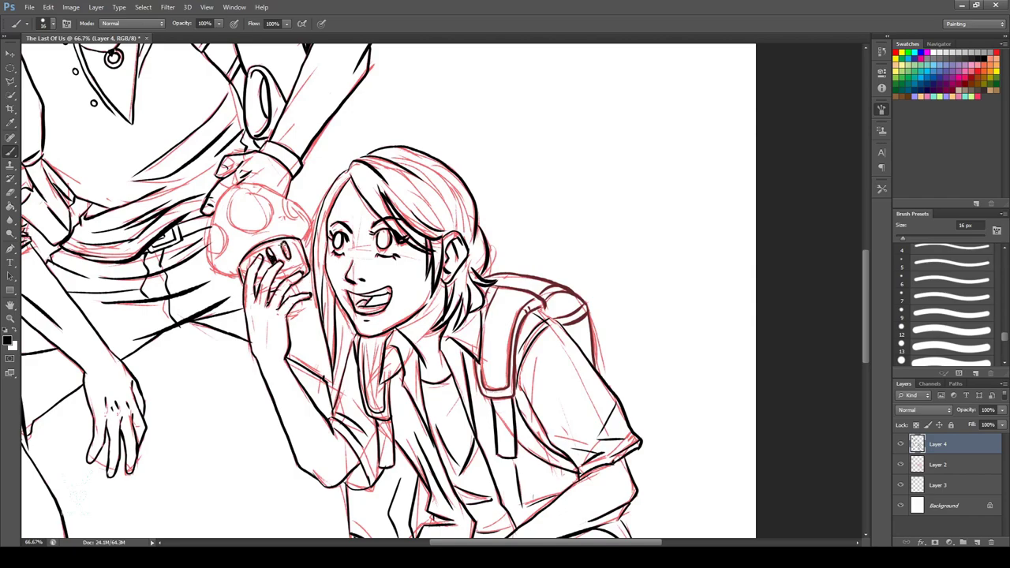
pyautogui.moveTo(286, 254)
pyautogui.mouseDown()
pyautogui.moveTo(294, 267)
pyautogui.moveTo(310, 261)
pyautogui.mouseUp()
pyautogui.moveTo(223, 196)
pyautogui.mouseDown()
pyautogui.moveTo(230, 278)
pyautogui.moveTo(306, 210)
pyautogui.moveTo(311, 244)
pyautogui.mouseUp()
pyautogui.moveTo(268, 191); pyautogui.dragTo(234, 229)
pyautogui.moveTo(237, 190); pyautogui.dragTo(277, 218)
pyautogui.moveTo(208, 219); pyautogui.dragTo(230, 257)
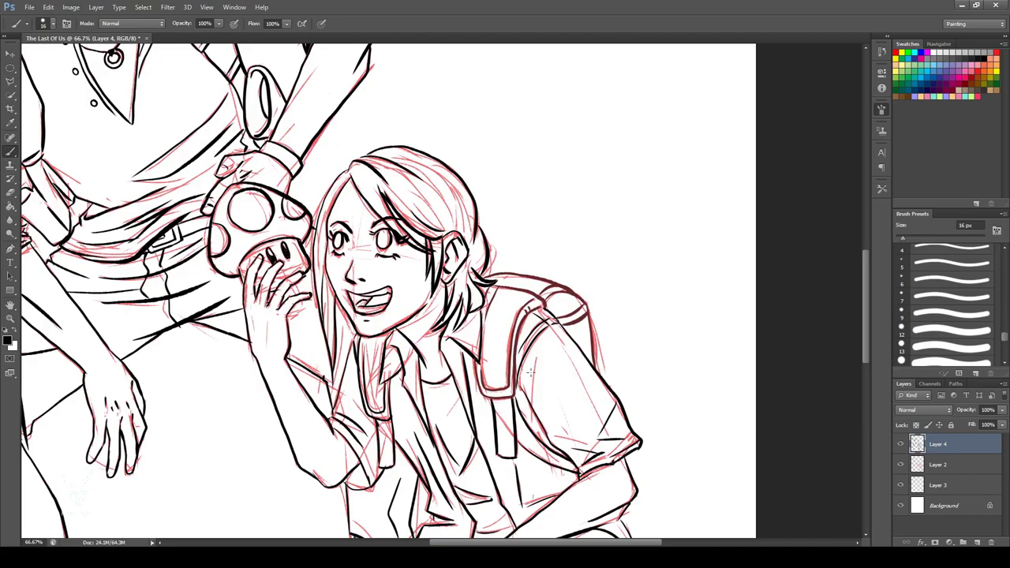
pyautogui.hotkey('ctrl', '-')
pyautogui.hotkey('ctrl', '-')
pyautogui.hotkey('ctrl', '-')
pyautogui.click(901, 464)
# Move the new colour layer beneath the linework and paint the man's shirt flat blue
pyautogui.press('v')
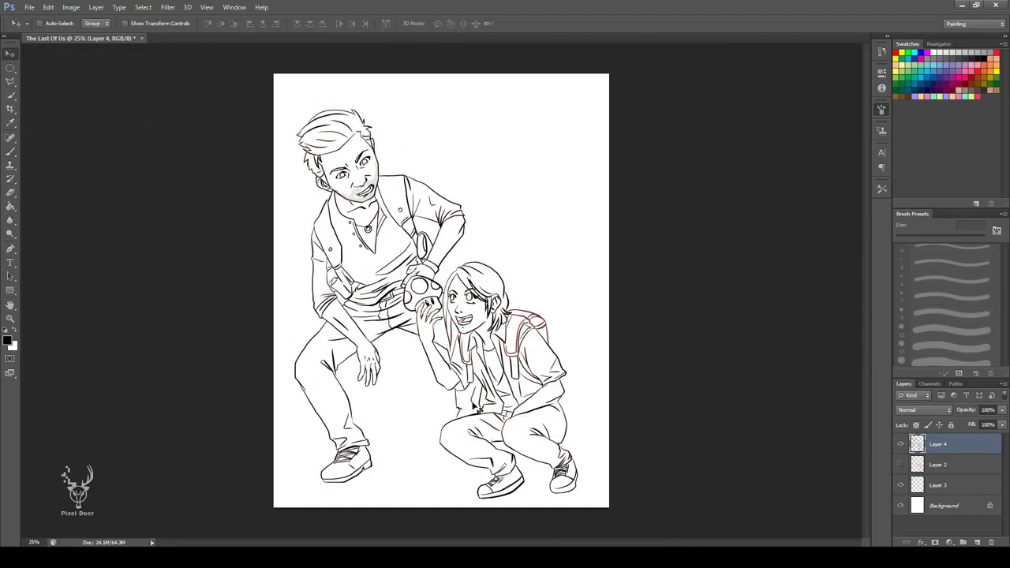
pyautogui.moveTo(940, 464); pyautogui.dragTo(967, 534)
pyautogui.press('b')
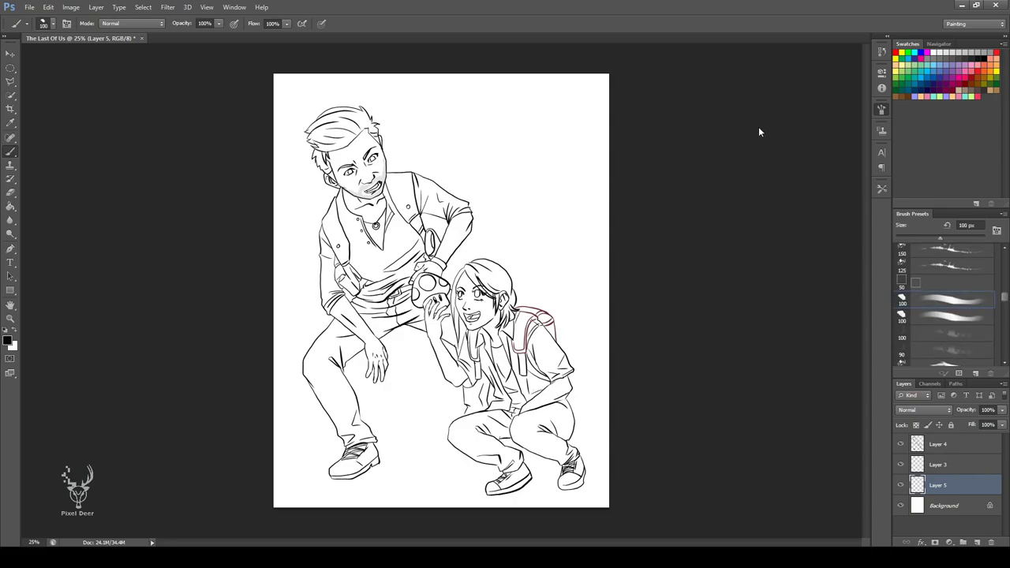
pyautogui.press('i')
pyautogui.press('b')
pyautogui.moveTo(340, 194)
pyautogui.mouseDown()
pyautogui.moveTo(363, 256)
pyautogui.moveTo(386, 190)
pyautogui.moveTo(422, 245)
pyautogui.moveTo(355, 284)
pyautogui.mouseUp()
pyautogui.moveTo(355, 229); pyautogui.dragTo(418, 281)
pyautogui.moveTo(359, 296); pyautogui.dragTo(417, 251)
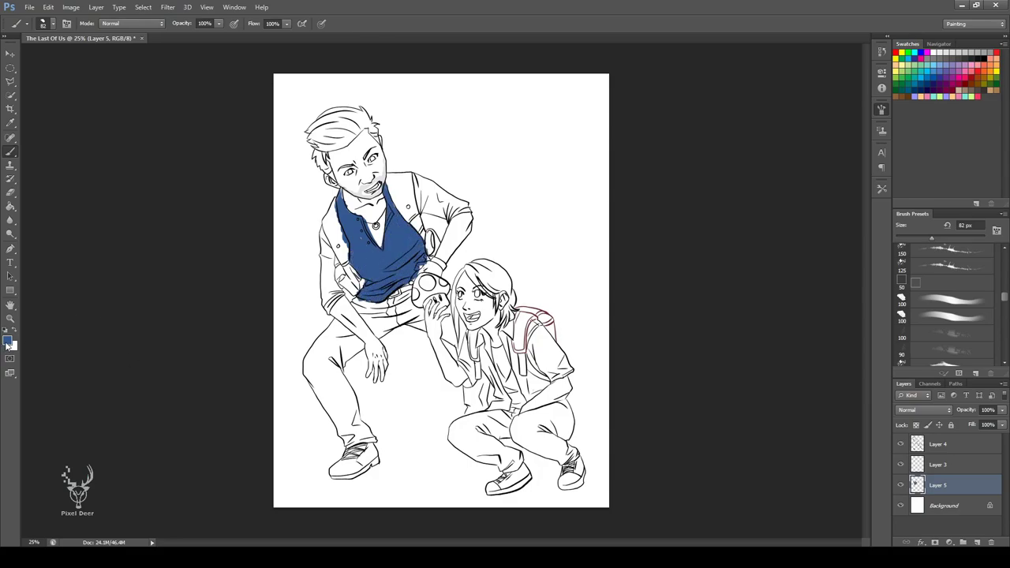
# Paint the man's trousers tan from the thigh and hip down to the lower leg
pyautogui.press('i')
pyautogui.press('b')
pyautogui.hotkey('ctrl', '+')
pyautogui.moveTo(308, 328); pyautogui.dragTo(284, 363)
pyautogui.moveTo(347, 324)
pyautogui.mouseDown()
pyautogui.moveTo(302, 361)
pyautogui.moveTo(418, 312)
pyautogui.mouseUp()
pyautogui.moveTo(316, 308)
pyautogui.mouseDown()
pyautogui.moveTo(387, 312)
pyautogui.moveTo(365, 317)
pyautogui.mouseUp()
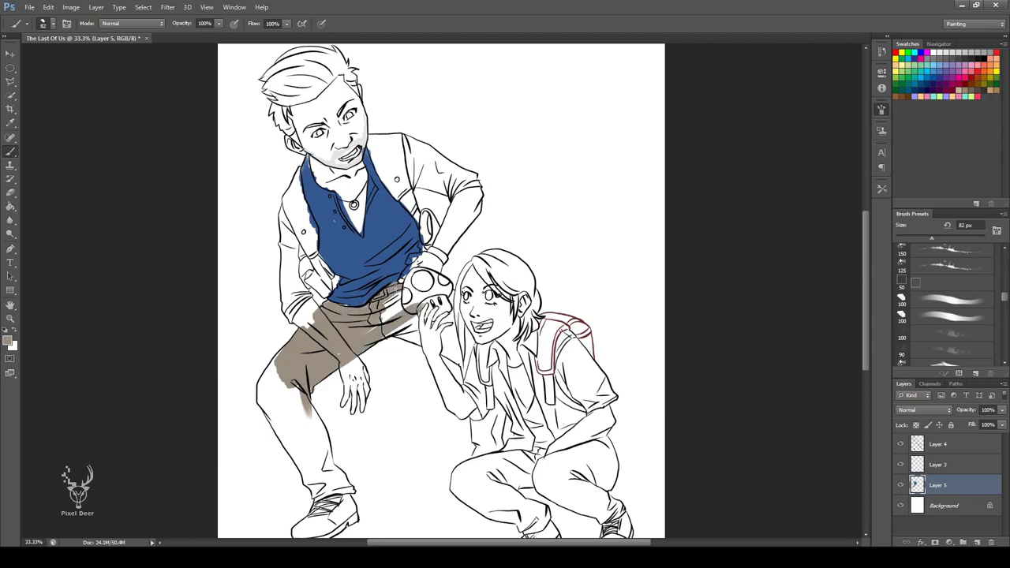
pyautogui.moveTo(402, 284)
pyautogui.mouseDown()
pyautogui.moveTo(399, 332)
pyautogui.moveTo(430, 343)
pyautogui.moveTo(454, 307)
pyautogui.moveTo(483, 462)
pyautogui.mouseUp()
pyautogui.moveTo(497, 398); pyautogui.dragTo(490, 433)
pyautogui.moveTo(273, 355)
pyautogui.mouseDown()
pyautogui.moveTo(262, 409)
pyautogui.moveTo(309, 416)
pyautogui.moveTo(312, 489)
pyautogui.moveTo(300, 439)
pyautogui.mouseUp()
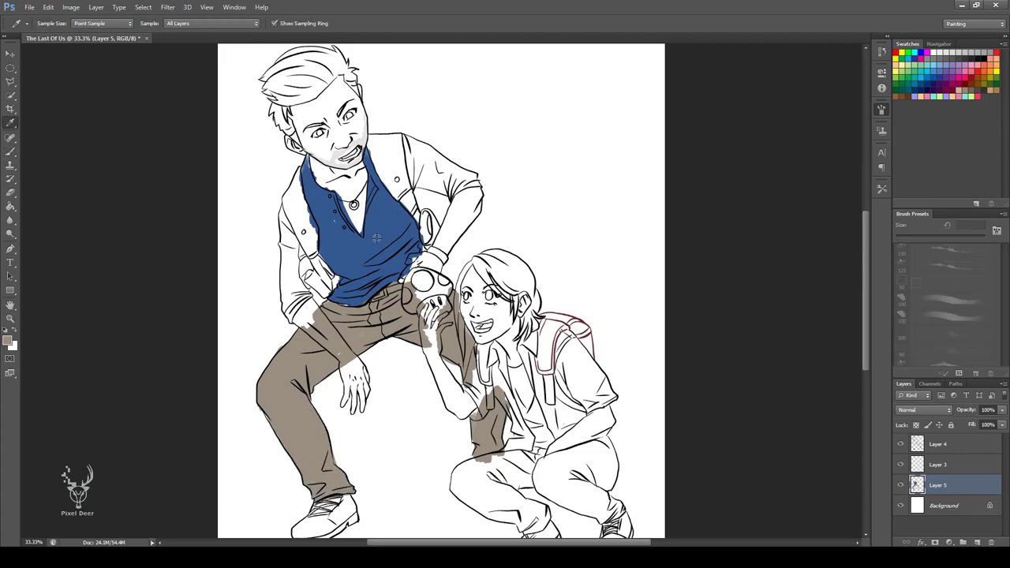
# Extend the shirt blue along its left edge, right shoulder and sleeve
pyautogui.hotkey('ctrl', '+')
pyautogui.keyDown('alt'); pyautogui.click(230, 165); pyautogui.keyUp('alt')
pyautogui.moveTo(123, 118)
pyautogui.mouseDown()
pyautogui.moveTo(130, 331)
pyautogui.moveTo(158, 304)
pyautogui.moveTo(169, 229)
pyautogui.mouseUp()
pyautogui.moveTo(385, 151); pyautogui.dragTo(219, 397)
pyautogui.moveTo(189, 268)
pyautogui.mouseDown()
pyautogui.moveTo(268, 331)
pyautogui.moveTo(355, 308)
pyautogui.mouseUp()
pyautogui.moveTo(190, 228); pyautogui.dragTo(316, 292)
pyautogui.moveTo(237, 268); pyautogui.dragTo(280, 337)
# Paint skin tone over the man's face, forehead and neck down to the collar
pyautogui.press('i')
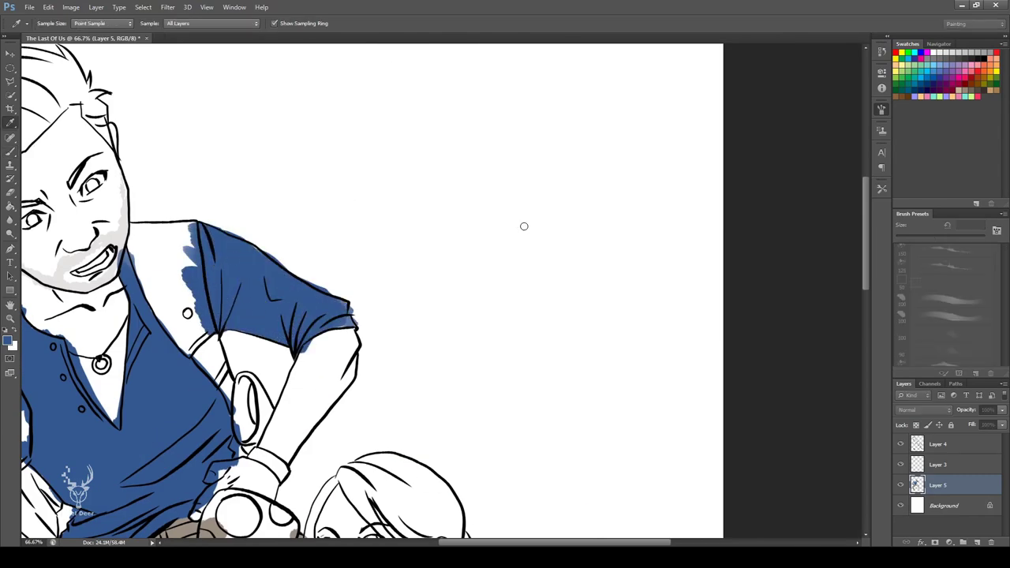
pyautogui.press('b')
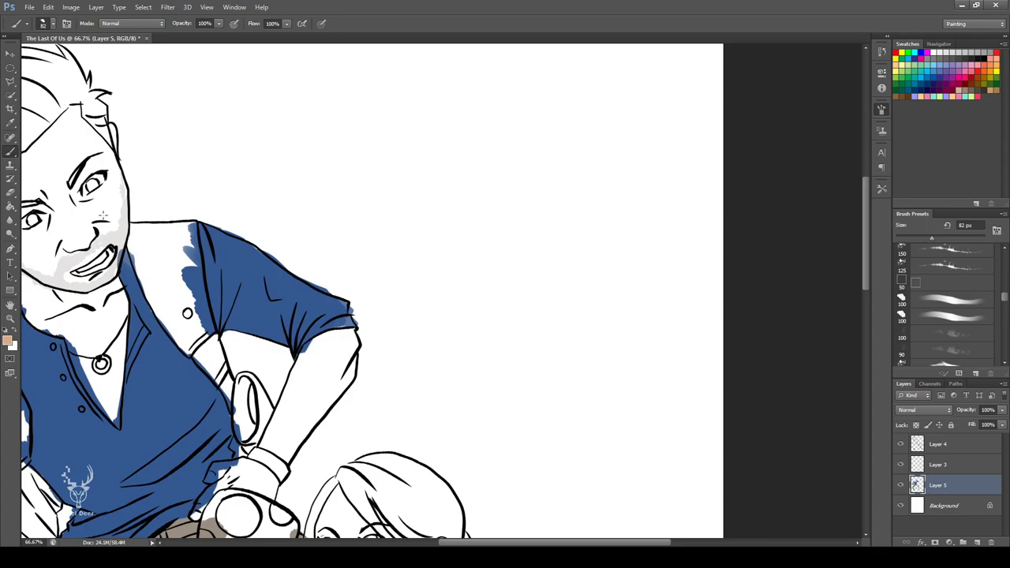
pyautogui.moveTo(237, 277); pyautogui.dragTo(395, 300)
pyautogui.moveTo(237, 229); pyautogui.dragTo(253, 276)
pyautogui.moveTo(126, 252); pyautogui.dragTo(166, 288)
pyautogui.moveTo(158, 237); pyautogui.dragTo(245, 315)
pyautogui.moveTo(238, 240)
pyautogui.mouseDown()
pyautogui.moveTo(150, 189)
pyautogui.moveTo(253, 126)
pyautogui.mouseUp()
pyautogui.moveTo(268, 221)
pyautogui.mouseDown()
pyautogui.moveTo(174, 316)
pyautogui.moveTo(264, 302)
pyautogui.moveTo(260, 418)
pyautogui.mouseUp()
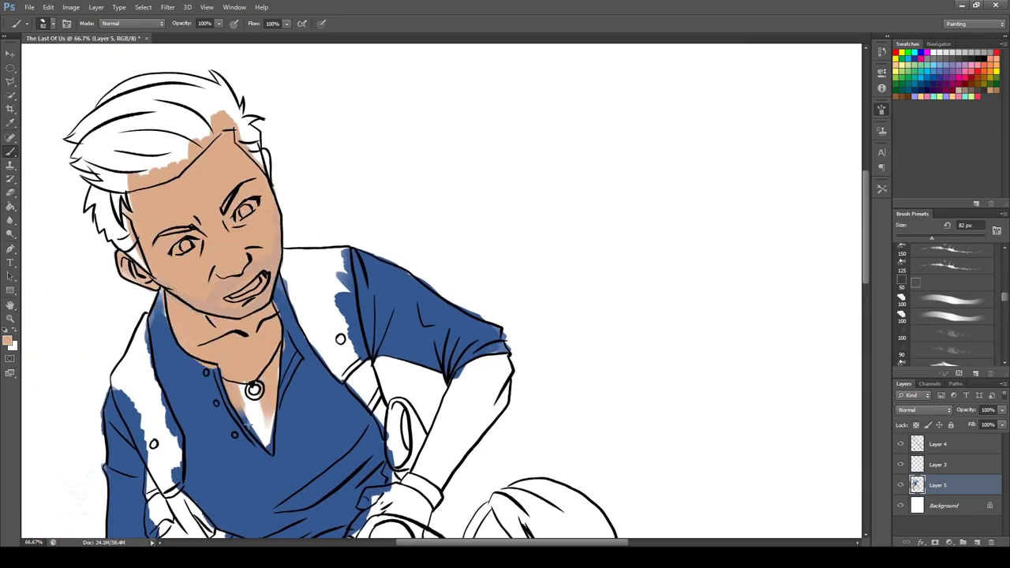
pyautogui.moveTo(237, 387); pyautogui.dragTo(268, 449)
# Paint skin tone on the man's forearms, the hand at his hip and the hand on his leg
pyautogui.moveTo(461, 382)
pyautogui.mouseDown()
pyautogui.moveTo(426, 474)
pyautogui.moveTo(464, 385)
pyautogui.moveTo(442, 404)
pyautogui.moveTo(497, 363)
pyautogui.moveTo(464, 450)
pyautogui.moveTo(571, 225)
pyautogui.mouseUp()
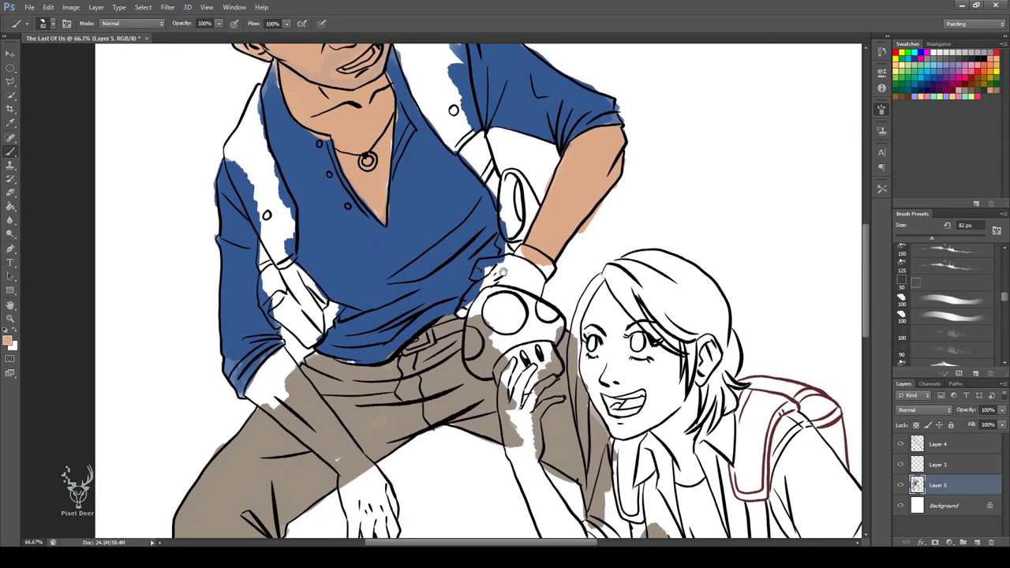
pyautogui.moveTo(482, 273); pyautogui.dragTo(536, 276)
pyautogui.moveTo(473, 292); pyautogui.dragTo(292, 379)
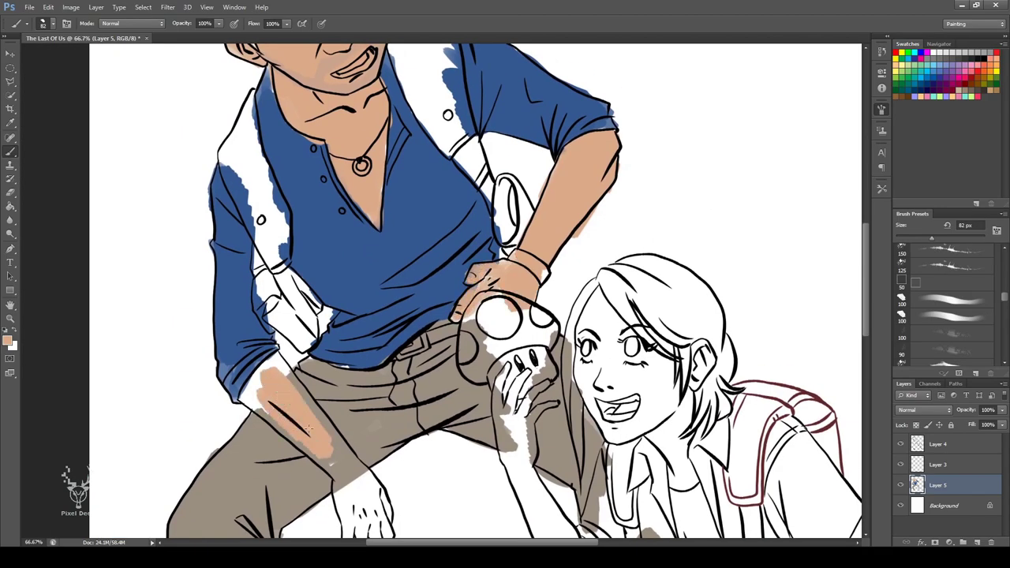
pyautogui.moveTo(269, 410); pyautogui.dragTo(348, 482)
pyautogui.moveTo(260, 363); pyautogui.dragTo(300, 387)
pyautogui.moveTo(347, 509)
pyautogui.mouseDown()
pyautogui.moveTo(312, 402)
pyautogui.moveTo(310, 462)
pyautogui.mouseUp()
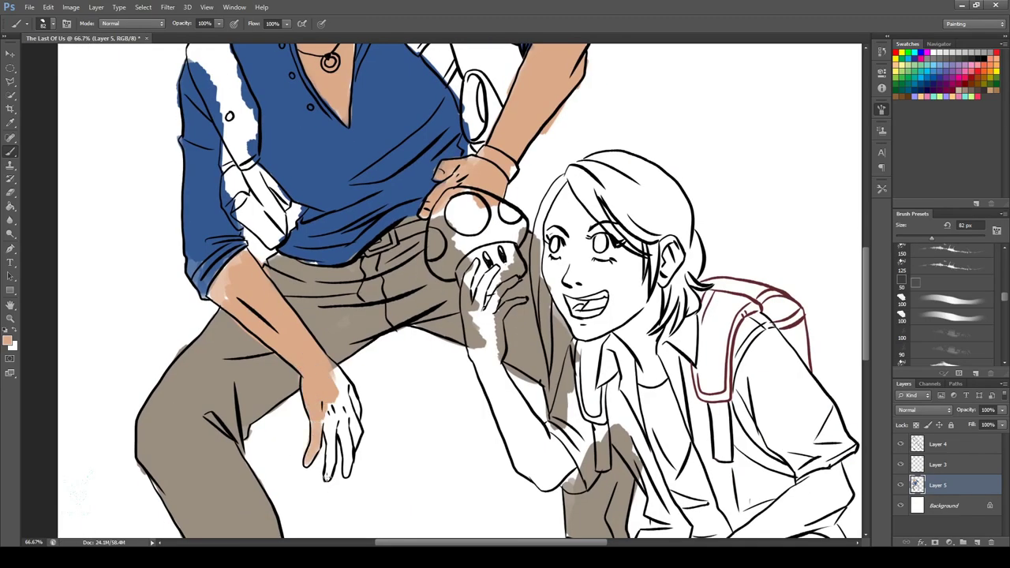
pyautogui.moveTo(323, 407); pyautogui.dragTo(352, 478)
pyautogui.moveTo(339, 367); pyautogui.dragTo(359, 442)
pyautogui.press('e')
pyautogui.moveTo(631, 158); pyautogui.dragTo(574, 502)
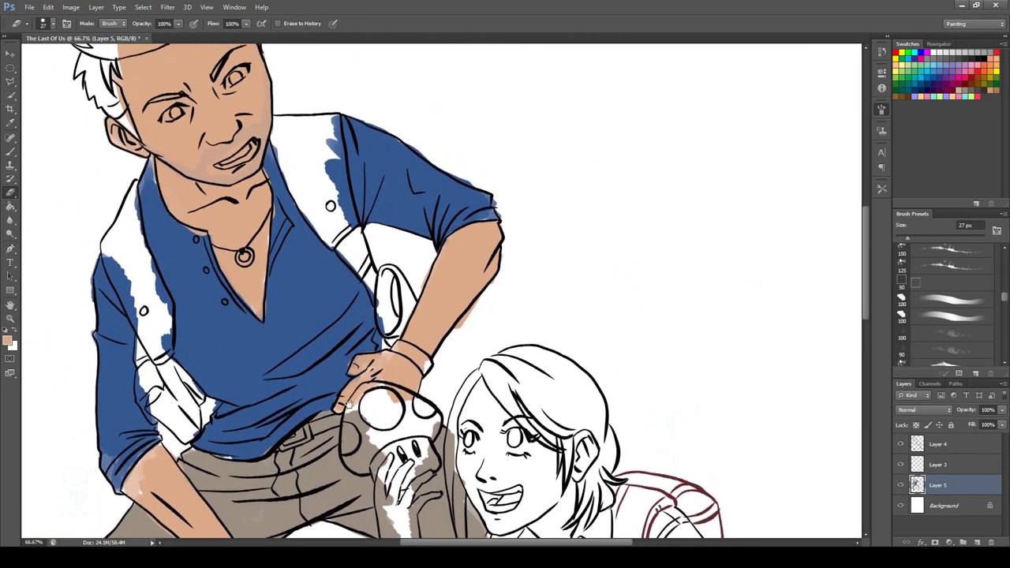
# Paint the man's hair dark brown, including the spike tips and the strands near the ear
pyautogui.press('b')
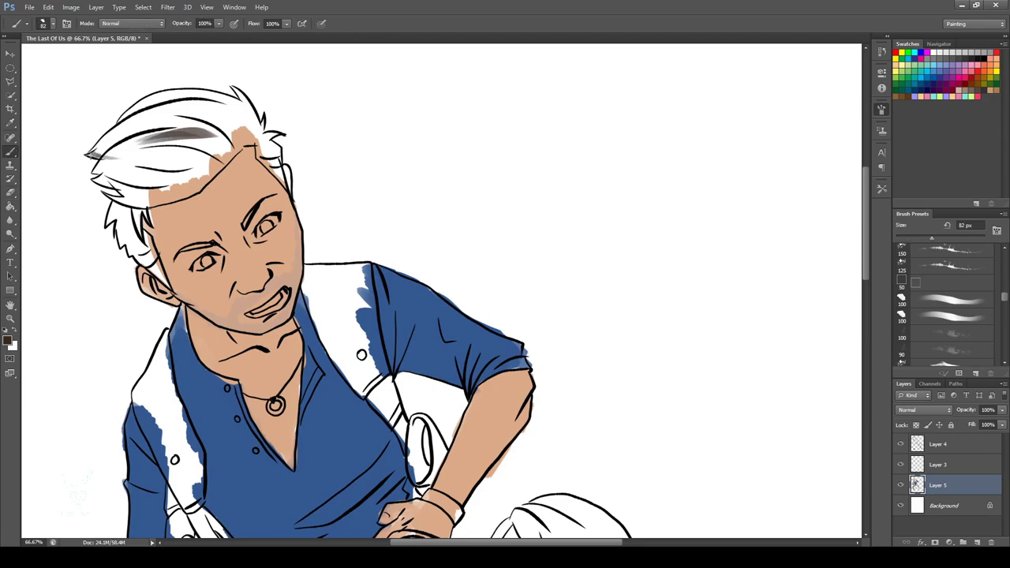
pyautogui.moveTo(91, 154); pyautogui.dragTo(221, 118)
pyautogui.moveTo(102, 185); pyautogui.dragTo(170, 146)
pyautogui.moveTo(150, 190)
pyautogui.mouseDown()
pyautogui.moveTo(165, 139)
pyautogui.moveTo(245, 93)
pyautogui.moveTo(237, 126)
pyautogui.moveTo(284, 186)
pyautogui.moveTo(237, 90)
pyautogui.mouseUp()
pyautogui.moveTo(110, 190); pyautogui.dragTo(134, 231)
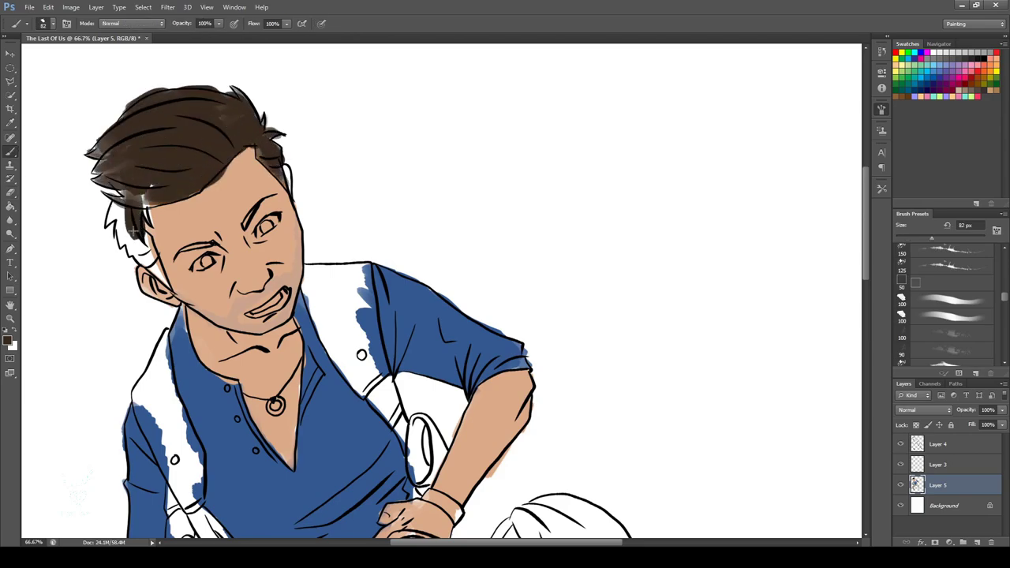
pyautogui.moveTo(146, 187)
pyautogui.mouseDown()
pyautogui.moveTo(118, 207)
pyautogui.moveTo(117, 237)
pyautogui.moveTo(154, 272)
pyautogui.mouseUp()
pyautogui.moveTo(154, 230); pyautogui.dragTo(144, 268)
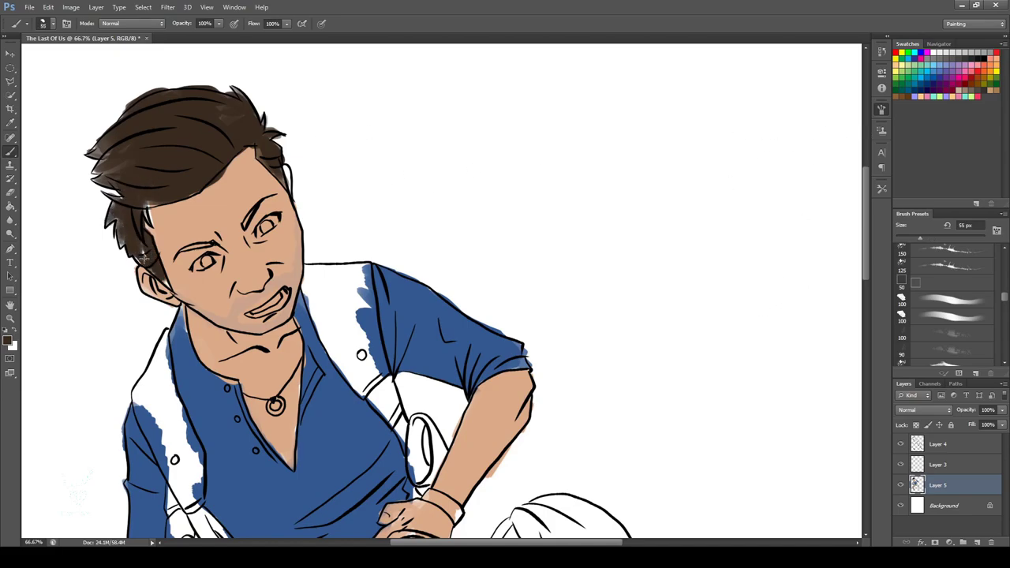
pyautogui.moveTo(147, 201)
pyautogui.mouseDown()
pyautogui.moveTo(119, 236)
pyautogui.moveTo(96, 180)
pyautogui.mouseUp()
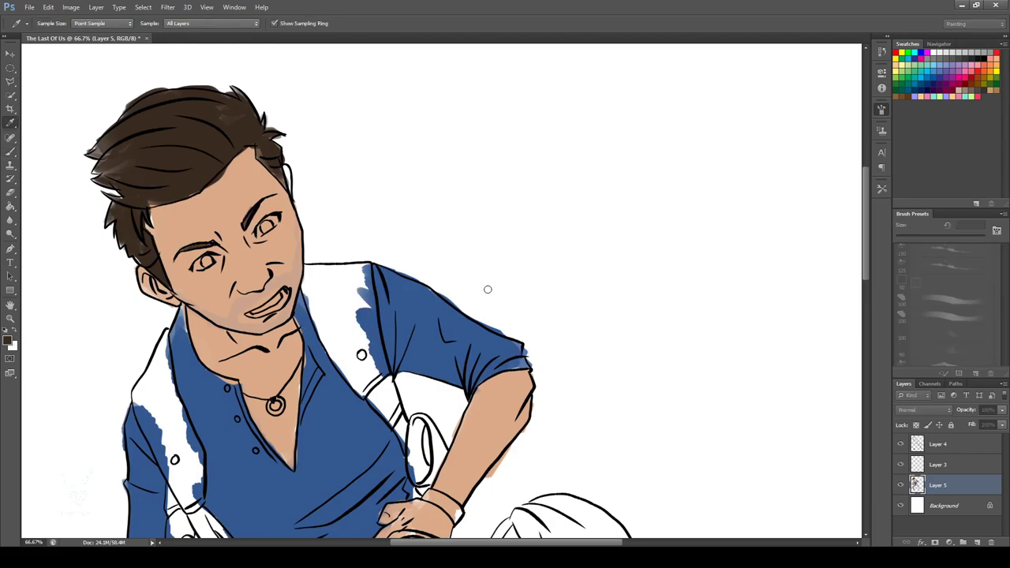
# Paint the right shoulder strap and the ring beside it dark maroon
pyautogui.moveTo(347, 292); pyautogui.dragTo(379, 387)
pyautogui.moveTo(371, 272); pyautogui.dragTo(383, 387)
pyautogui.moveTo(304, 291)
pyautogui.mouseDown()
pyautogui.moveTo(322, 329)
pyautogui.moveTo(379, 395)
pyautogui.mouseUp()
pyautogui.moveTo(304, 272)
pyautogui.mouseDown()
pyautogui.moveTo(363, 339)
pyautogui.moveTo(410, 442)
pyautogui.mouseUp()
pyautogui.moveTo(379, 367); pyautogui.dragTo(391, 418)
pyautogui.moveTo(417, 456)
pyautogui.mouseDown()
pyautogui.moveTo(388, 389)
pyautogui.moveTo(394, 355)
pyautogui.mouseUp()
pyautogui.moveTo(409, 411)
pyautogui.mouseDown()
pyautogui.moveTo(403, 347)
pyautogui.moveTo(402, 383)
pyautogui.mouseUp()
# Paint the left shoulder strap solid maroon down to the bag
pyautogui.moveTo(118, 323)
pyautogui.mouseDown()
pyautogui.moveTo(162, 410)
pyautogui.moveTo(130, 394)
pyautogui.mouseUp()
pyautogui.moveTo(114, 353)
pyautogui.mouseDown()
pyautogui.moveTo(158, 438)
pyautogui.moveTo(154, 501)
pyautogui.moveTo(201, 525)
pyautogui.mouseUp()
pyautogui.moveTo(170, 438); pyautogui.dragTo(205, 509)
pyautogui.moveTo(190, 474); pyautogui.dragTo(141, 311)
pyautogui.moveTo(111, 371); pyautogui.dragTo(140, 269)
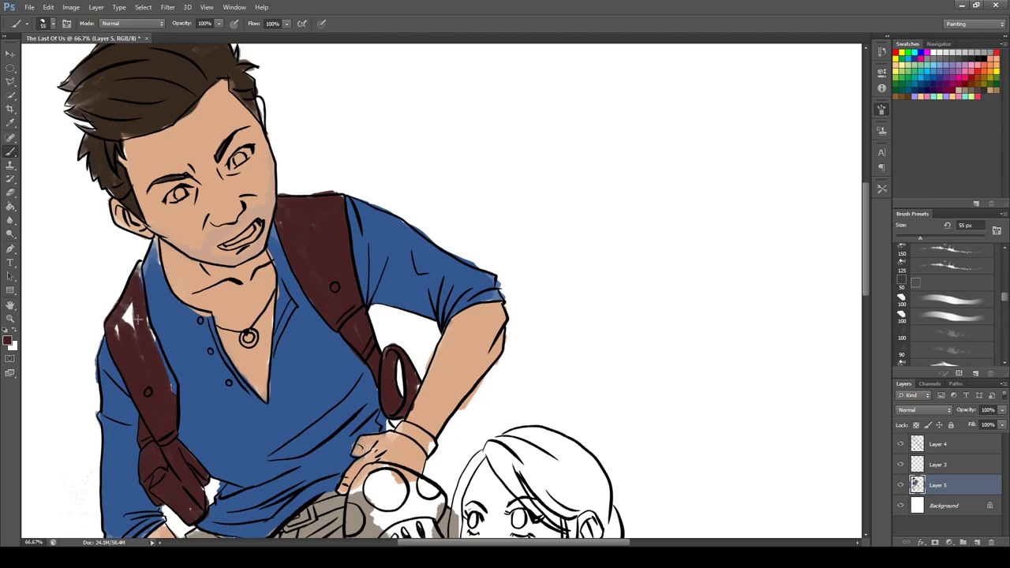
pyautogui.moveTo(172, 395); pyautogui.dragTo(138, 273)
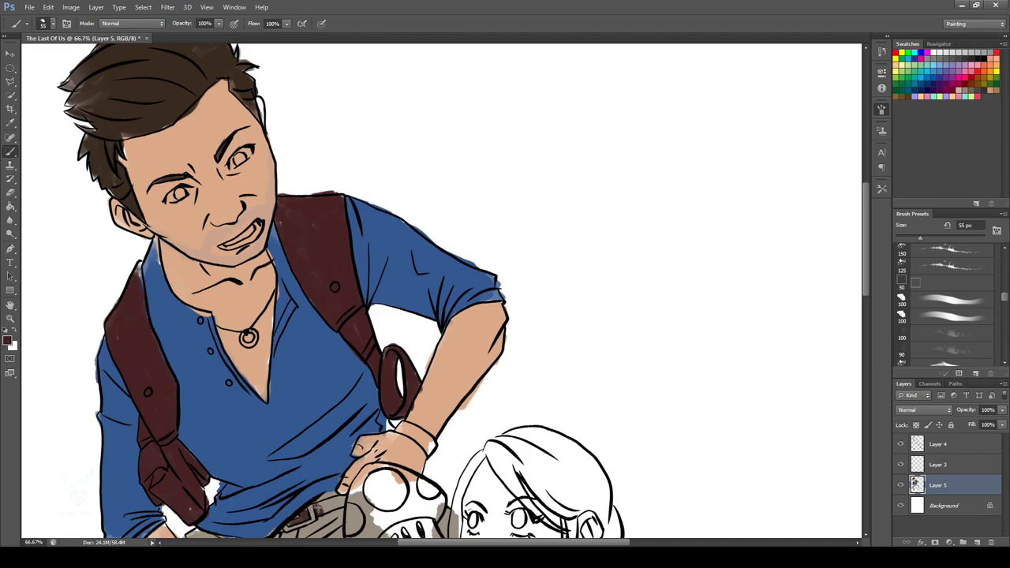
# Paint the man's wristband gold and fill his left shoe dark grey
pyautogui.keyDown('alt'); pyautogui.click(557, 314); pyautogui.keyUp('alt')
pyautogui.moveTo(398, 426); pyautogui.dragTo(433, 443)
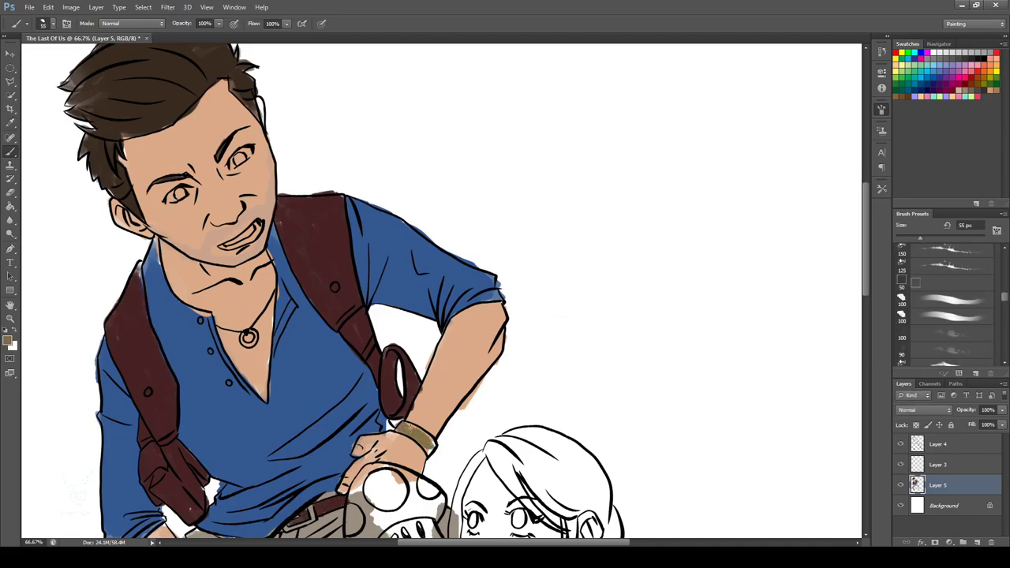
pyautogui.moveTo(505, 489); pyautogui.dragTo(553, 118)
pyautogui.moveTo(312, 380)
pyautogui.mouseDown()
pyautogui.moveTo(367, 341)
pyautogui.moveTo(379, 359)
pyautogui.mouseUp()
pyautogui.moveTo(311, 331)
pyautogui.mouseDown()
pyautogui.moveTo(359, 316)
pyautogui.moveTo(387, 324)
pyautogui.mouseUp()
pyautogui.moveTo(272, 371)
pyautogui.mouseDown()
pyautogui.moveTo(324, 393)
pyautogui.moveTo(348, 328)
pyautogui.mouseUp()
pyautogui.press('e')
pyautogui.keyDown('alt'); pyautogui.scroll(-3, 415, 389); pyautogui.keyUp('alt')
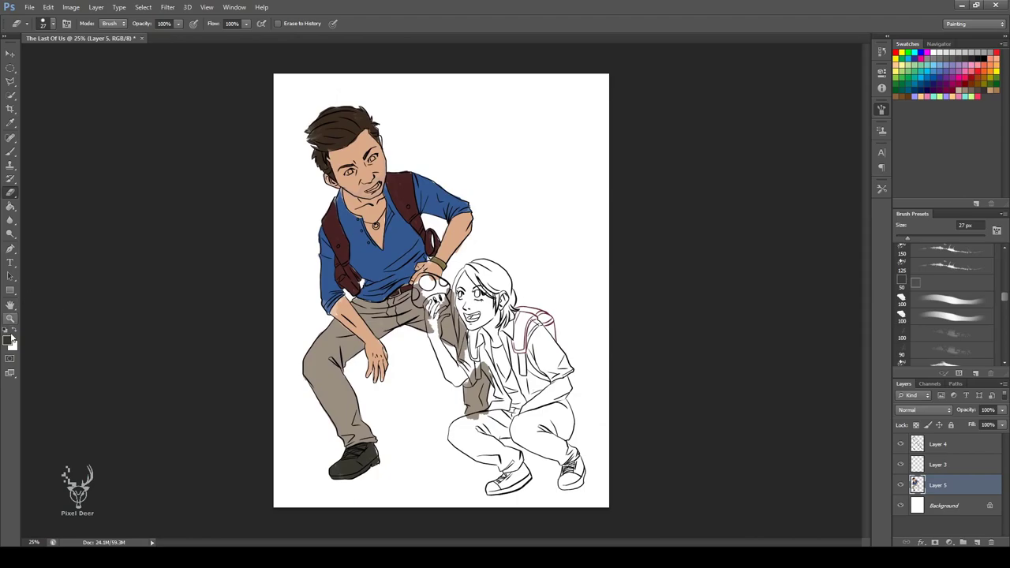
# Sample a pink skin colour and paint the girl's face, neck and forearm
pyautogui.press('i')
pyautogui.click(557, 321)
pyautogui.press('b')
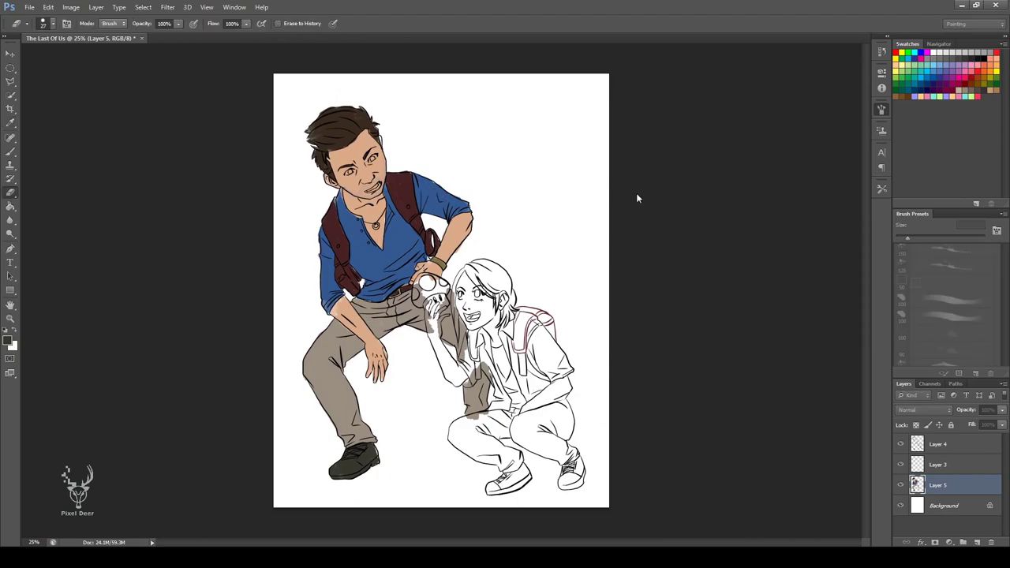
pyautogui.keyDown('alt'); pyautogui.scroll(2, 441, 293); pyautogui.keyUp('alt')
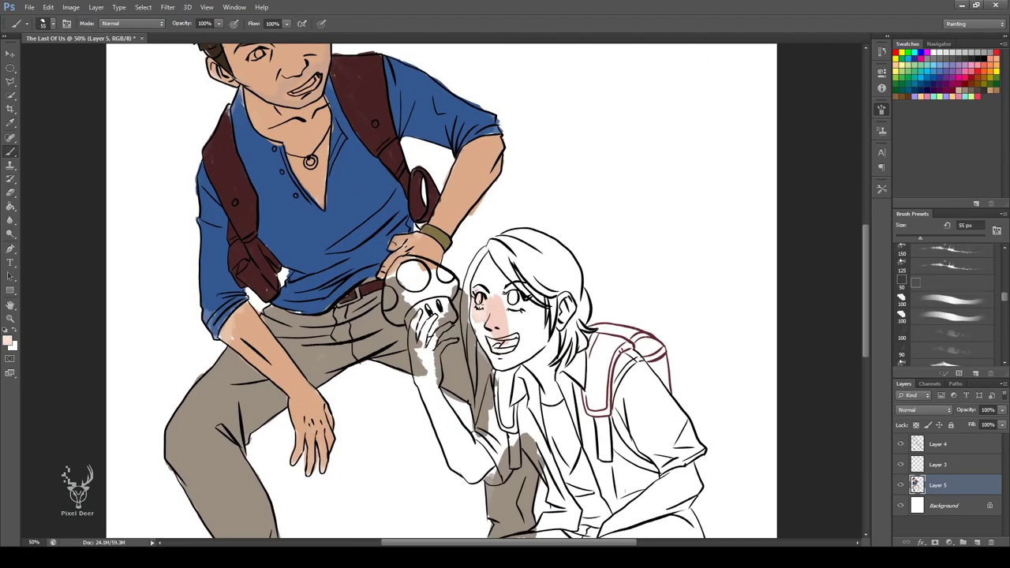
pyautogui.moveTo(474, 299); pyautogui.dragTo(505, 363)
pyautogui.moveTo(513, 316)
pyautogui.mouseDown()
pyautogui.moveTo(543, 353)
pyautogui.moveTo(530, 294)
pyautogui.moveTo(567, 301)
pyautogui.mouseUp()
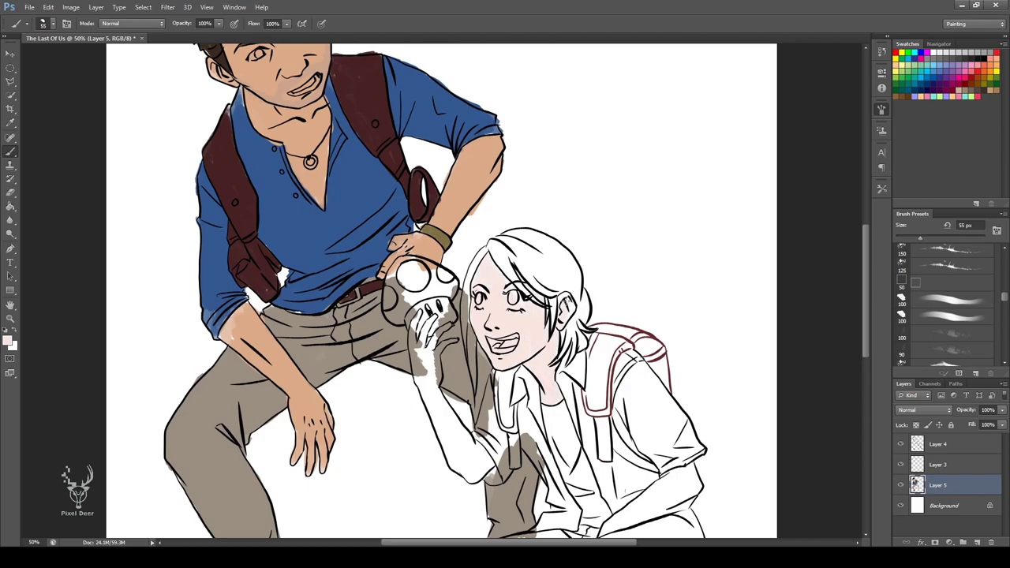
pyautogui.moveTo(414, 320)
pyautogui.mouseDown()
pyautogui.moveTo(433, 386)
pyautogui.moveTo(402, 284)
pyautogui.mouseUp()
# Paint the girl's shirt and sleeve grey-blue and the arm under the sleeve pale pink
pyautogui.keyDown('alt'); pyautogui.click(523, 228); pyautogui.keyUp('alt')
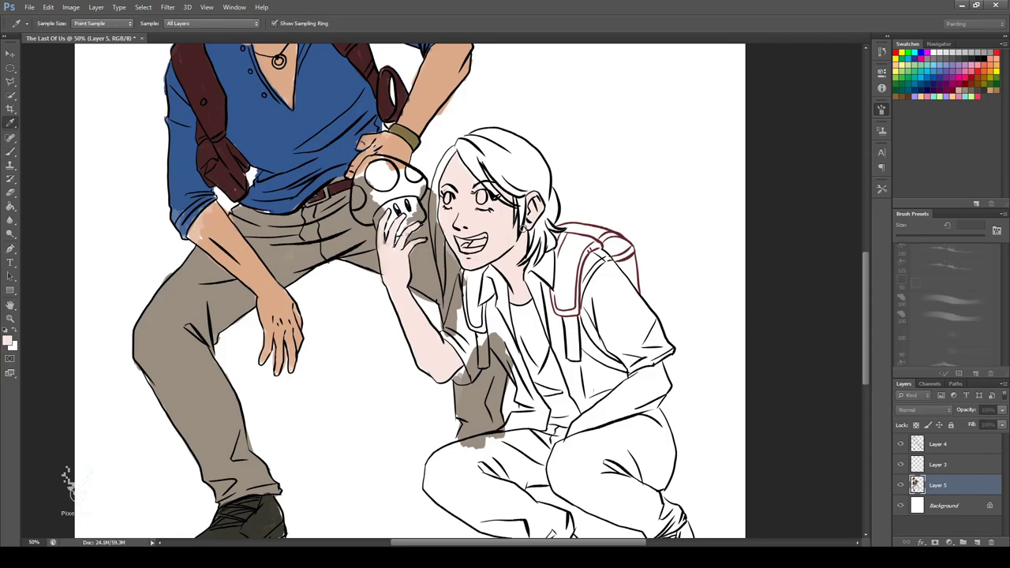
pyautogui.moveTo(534, 246)
pyautogui.mouseDown()
pyautogui.moveTo(568, 394)
pyautogui.moveTo(623, 331)
pyautogui.mouseUp()
pyautogui.moveTo(576, 365)
pyautogui.mouseDown()
pyautogui.moveTo(631, 347)
pyautogui.moveTo(647, 316)
pyautogui.moveTo(629, 292)
pyautogui.mouseUp()
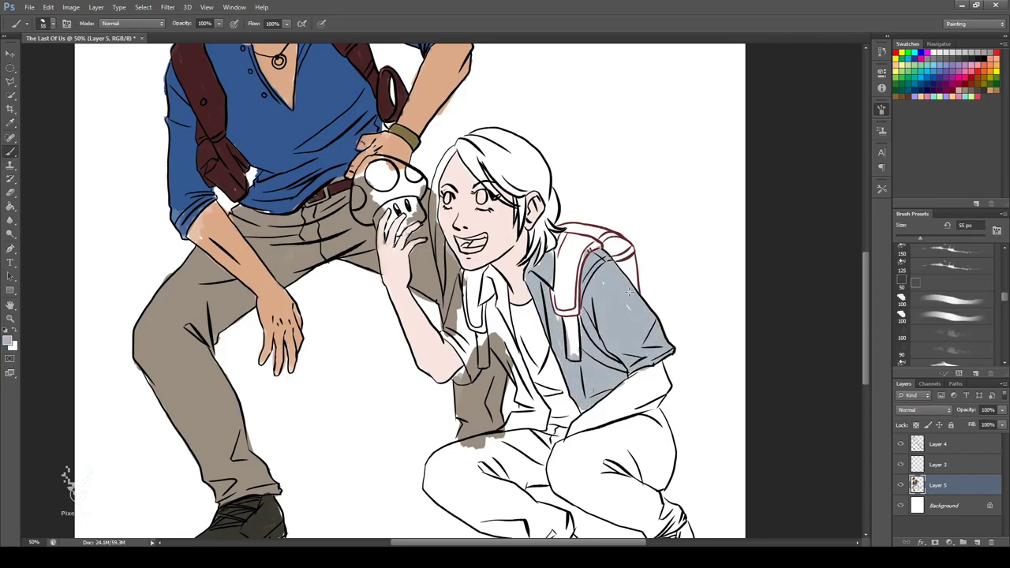
pyautogui.moveTo(479, 278)
pyautogui.mouseDown()
pyautogui.moveTo(522, 388)
pyautogui.moveTo(545, 371)
pyautogui.moveTo(545, 430)
pyautogui.mouseUp()
pyautogui.moveTo(446, 300)
pyautogui.mouseDown()
pyautogui.moveTo(466, 348)
pyautogui.moveTo(482, 324)
pyautogui.mouseUp()
pyautogui.moveTo(627, 388); pyautogui.dragTo(592, 415)
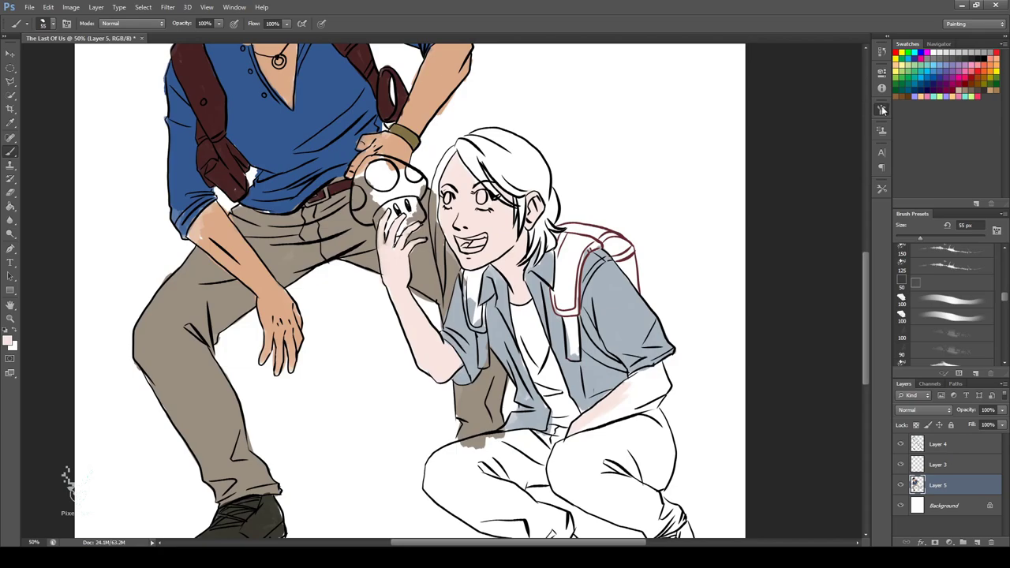
pyautogui.moveTo(648, 399); pyautogui.dragTo(588, 422)
pyautogui.moveTo(663, 363); pyautogui.dragTo(631, 407)
# Fill the girl's undershirt front with cream
pyautogui.press('i')
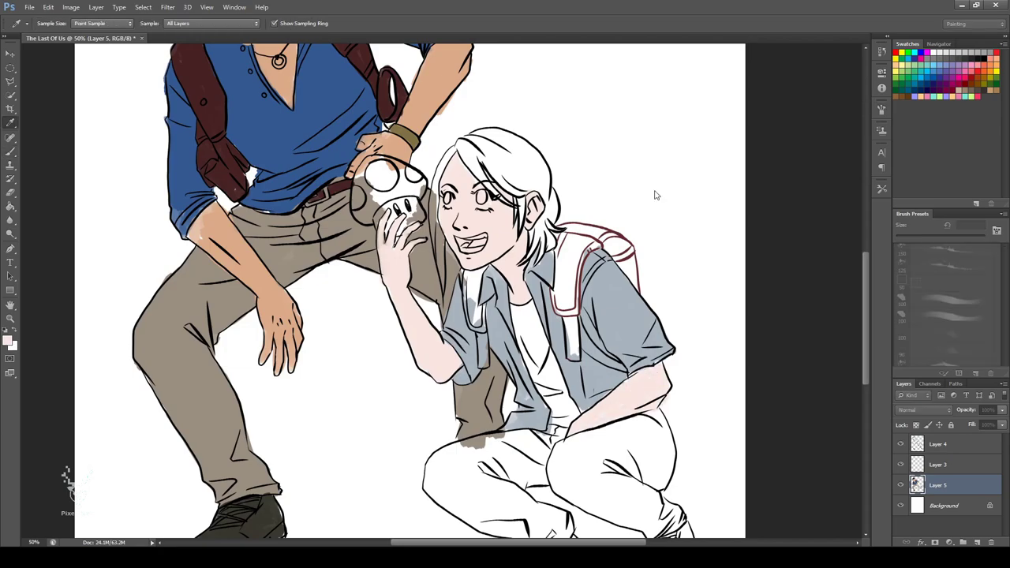
pyautogui.press('b')
pyautogui.moveTo(514, 309); pyautogui.dragTo(536, 360)
pyautogui.moveTo(520, 308); pyautogui.dragTo(575, 412)
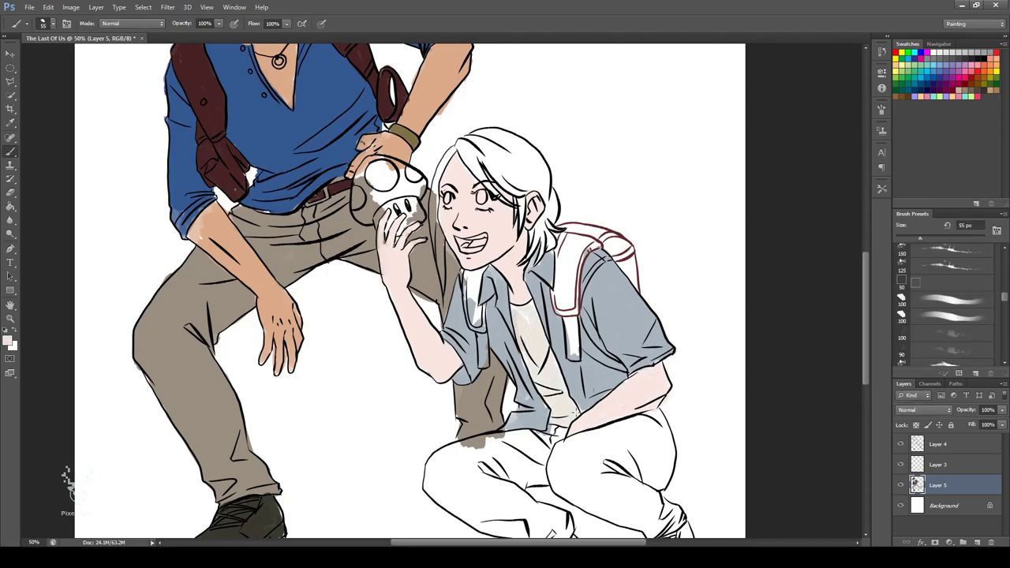
# Sample a tan skin colour and paint the man's forearm, arm, neck and chest V
pyautogui.scroll(5, 395, 292)
pyautogui.press('i')
pyautogui.click(399, 272)
pyautogui.press('b')
pyautogui.moveTo(409, 254)
pyautogui.mouseDown()
pyautogui.moveTo(400, 278)
pyautogui.moveTo(434, 237)
pyautogui.mouseUp()
pyautogui.moveTo(327, 355)
pyautogui.mouseDown()
pyautogui.moveTo(352, 335)
pyautogui.moveTo(375, 347)
pyautogui.mouseUp()
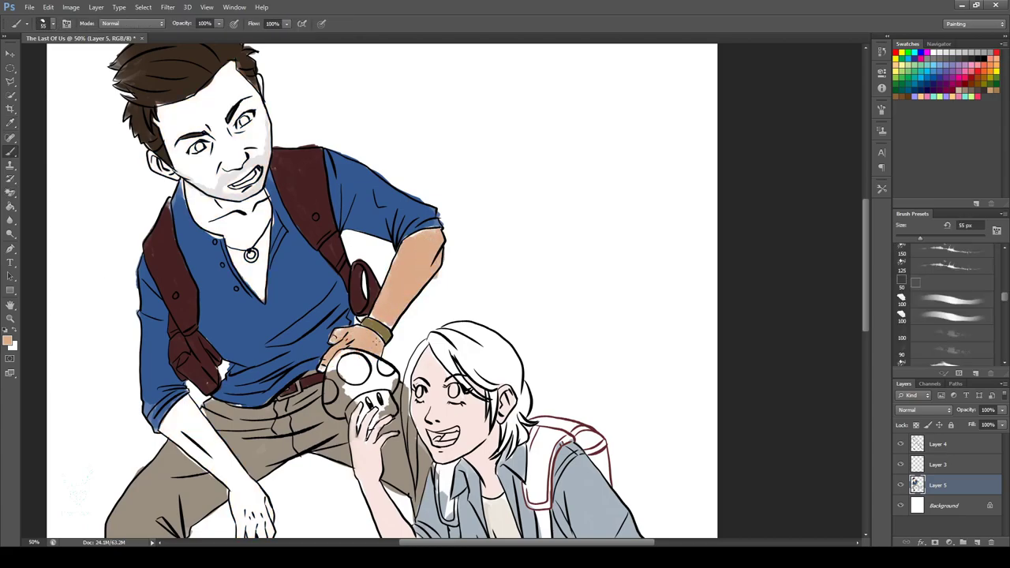
pyautogui.moveTo(193, 186); pyautogui.dragTo(264, 229)
pyautogui.moveTo(261, 189); pyautogui.dragTo(264, 292)
pyautogui.moveTo(229, 233); pyautogui.dragTo(261, 296)
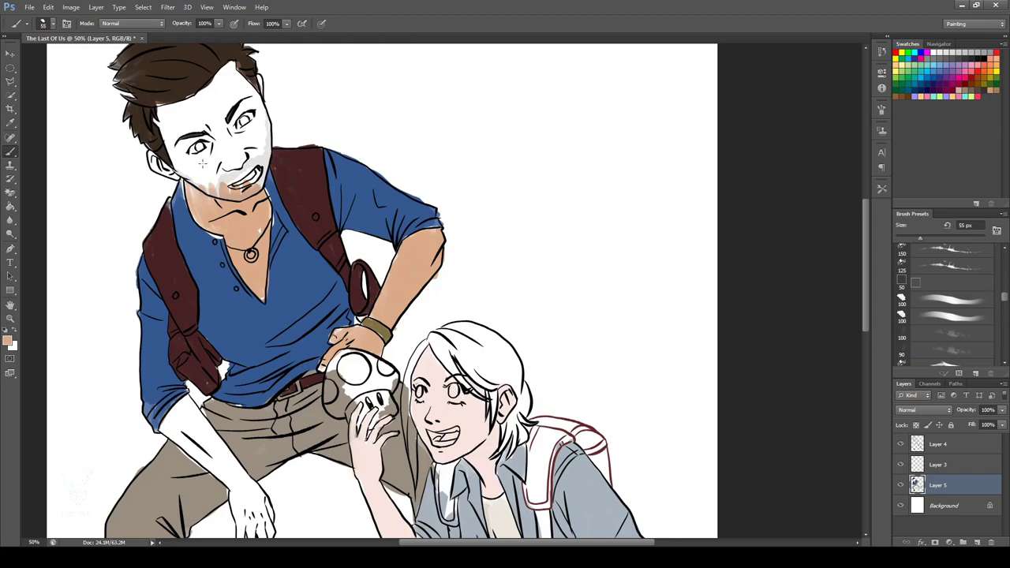
# Cover the man's face, lower arm, hand and fingers in tan
pyautogui.moveTo(163, 126); pyautogui.dragTo(253, 189)
pyautogui.moveTo(241, 75)
pyautogui.mouseDown()
pyautogui.moveTo(265, 146)
pyautogui.moveTo(158, 114)
pyautogui.mouseUp()
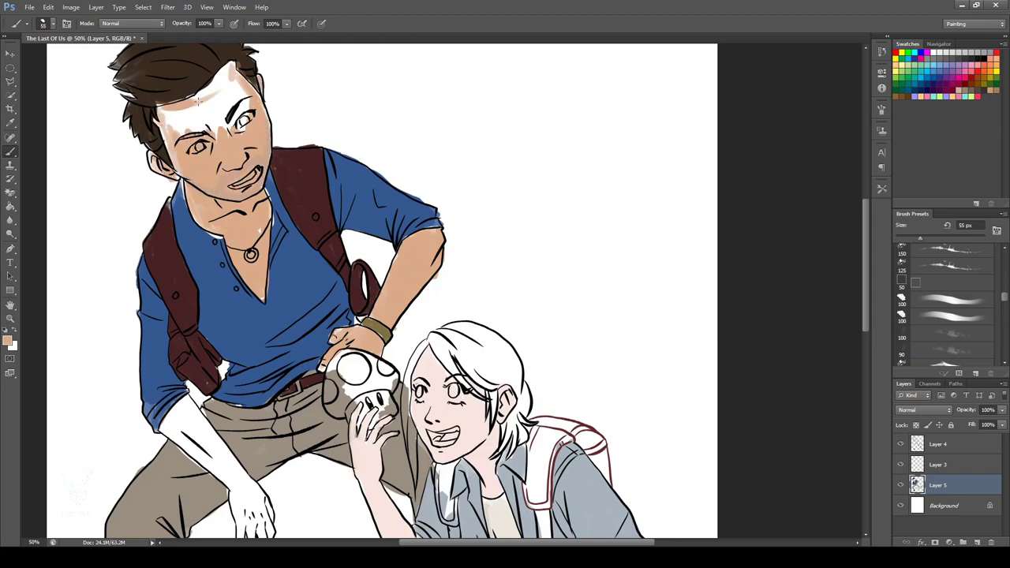
pyautogui.moveTo(205, 71)
pyautogui.mouseDown()
pyautogui.moveTo(170, 117)
pyautogui.moveTo(214, 140)
pyautogui.mouseUp()
pyautogui.moveTo(181, 332); pyautogui.dragTo(160, 150)
pyautogui.moveTo(141, 237); pyautogui.dragTo(229, 332)
pyautogui.moveTo(158, 221); pyautogui.dragTo(172, 223)
pyautogui.moveTo(229, 288); pyautogui.dragTo(214, 371)
pyautogui.moveTo(221, 316)
pyautogui.mouseDown()
pyautogui.moveTo(237, 379)
pyautogui.moveTo(245, 308)
pyautogui.mouseUp()
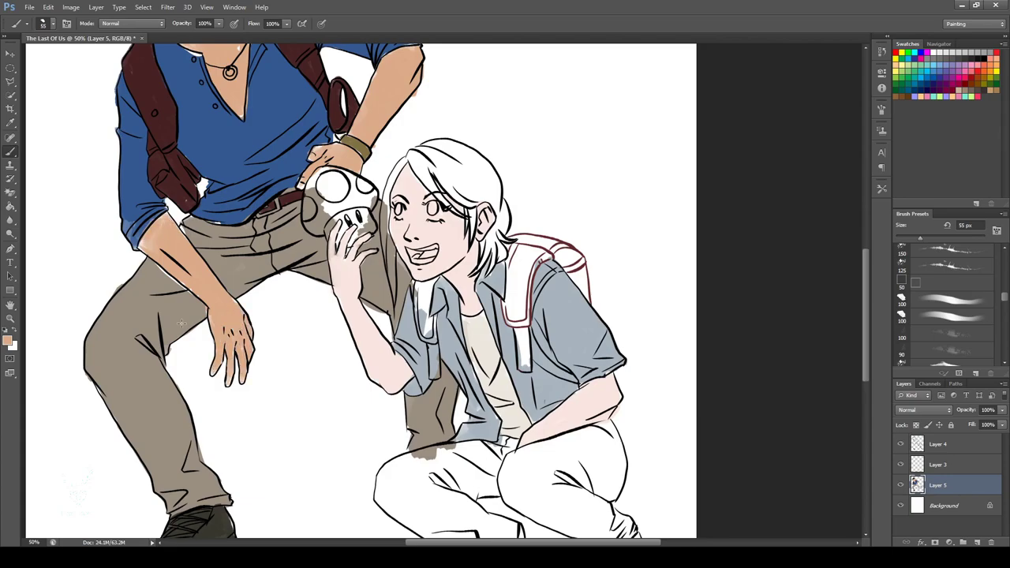
# Paint the girl's backpack top and straps dark grey, including the front strap
pyautogui.press('i')
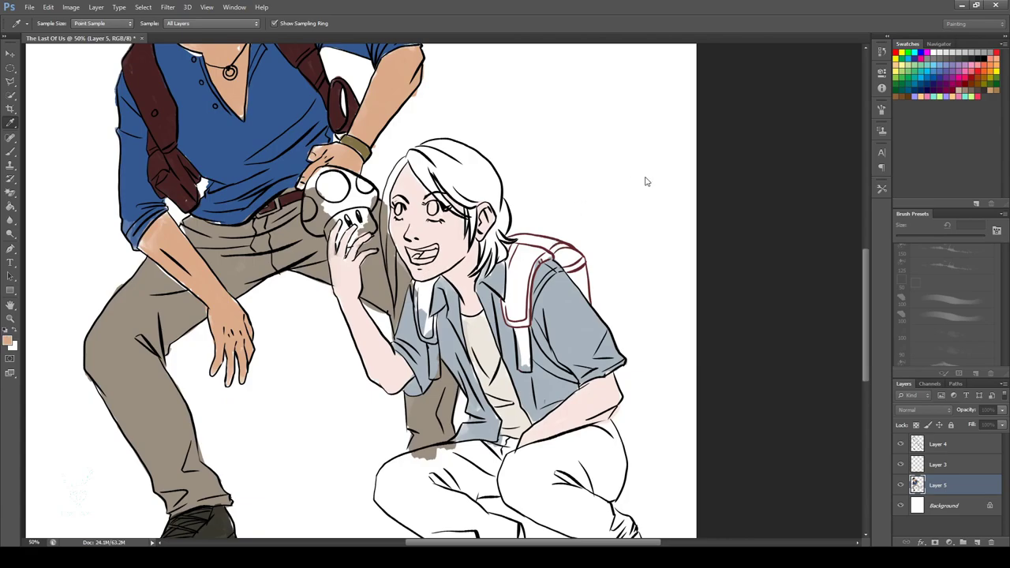
pyautogui.press('b')
pyautogui.moveTo(521, 248); pyautogui.dragTo(512, 328)
pyautogui.moveTo(513, 292)
pyautogui.mouseDown()
pyautogui.moveTo(530, 367)
pyautogui.moveTo(567, 379)
pyautogui.mouseUp()
pyautogui.moveTo(522, 253)
pyautogui.mouseDown()
pyautogui.moveTo(535, 323)
pyautogui.moveTo(569, 244)
pyautogui.moveTo(580, 274)
pyautogui.mouseUp()
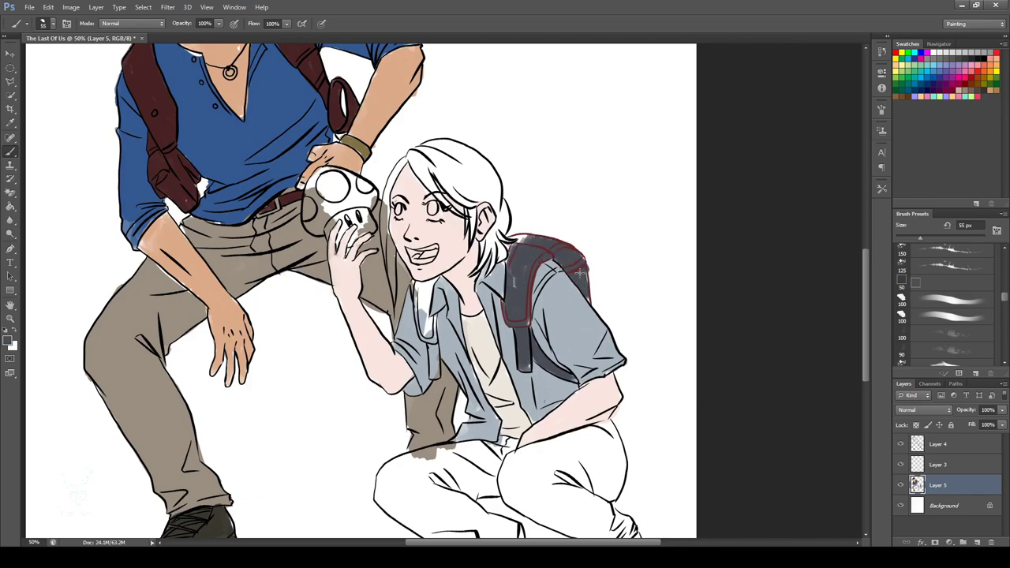
pyautogui.moveTo(418, 283); pyautogui.dragTo(422, 339)
pyautogui.moveTo(426, 280); pyautogui.dragTo(432, 379)
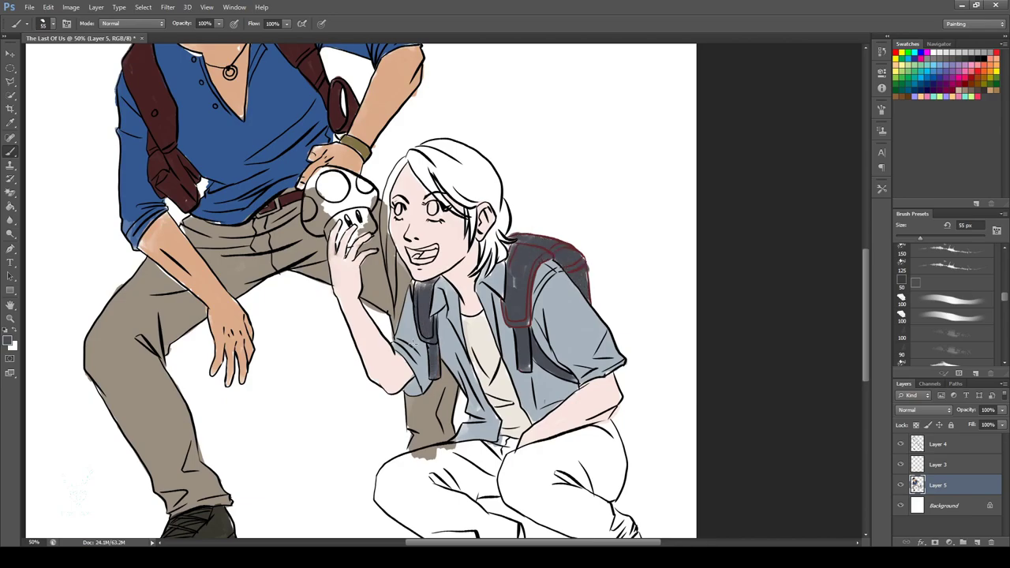
# Fill the girl's hair dark brown, then sample the light pink skin colour
pyautogui.press('i')
pyautogui.press('b')
pyautogui.moveTo(409, 157)
pyautogui.mouseDown()
pyautogui.moveTo(442, 198)
pyautogui.moveTo(473, 207)
pyautogui.moveTo(480, 236)
pyautogui.mouseUp()
pyautogui.moveTo(494, 185); pyautogui.dragTo(476, 273)
pyautogui.moveTo(401, 164)
pyautogui.mouseDown()
pyautogui.moveTo(388, 296)
pyautogui.moveTo(482, 197)
pyautogui.mouseUp()
pyautogui.moveTo(422, 146); pyautogui.dragTo(499, 194)
pyautogui.moveTo(426, 140); pyautogui.dragTo(446, 147)
pyautogui.press('i')
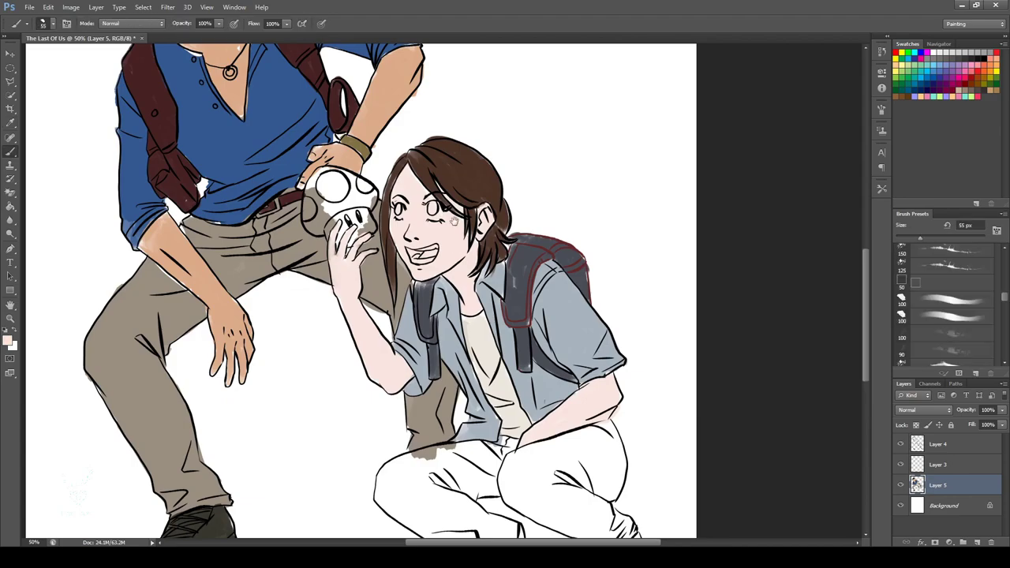
pyautogui.moveTo(494, 239); pyautogui.dragTo(555, 302)
pyautogui.click(554, 302)
# Paint the mushroom cap red, including its right side and edge
pyautogui.press('b')
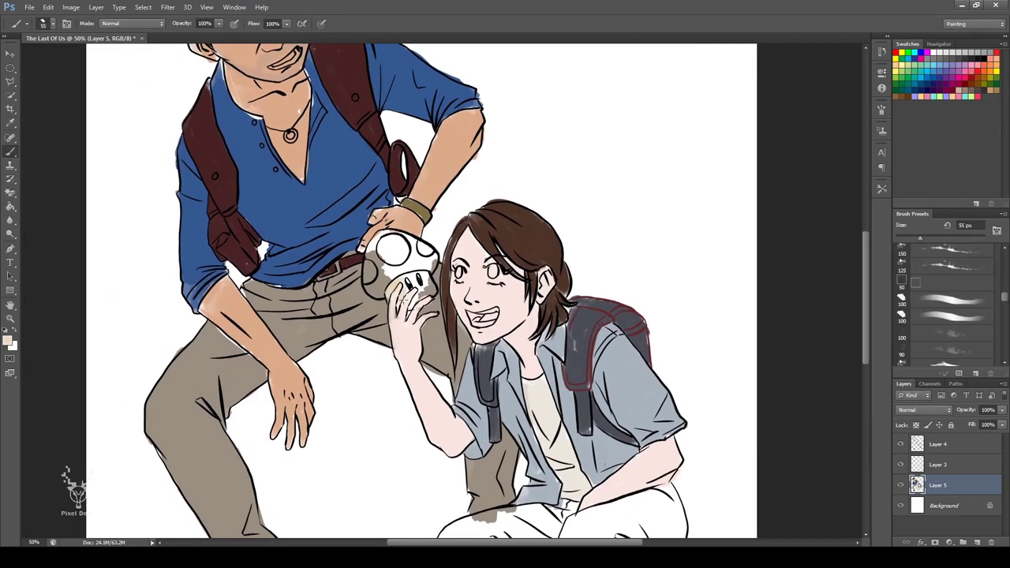
pyautogui.click(898, 52)
pyautogui.moveTo(375, 241)
pyautogui.mouseDown()
pyautogui.moveTo(369, 294)
pyautogui.moveTo(433, 267)
pyautogui.mouseUp()
pyautogui.moveTo(371, 237); pyautogui.dragTo(378, 251)
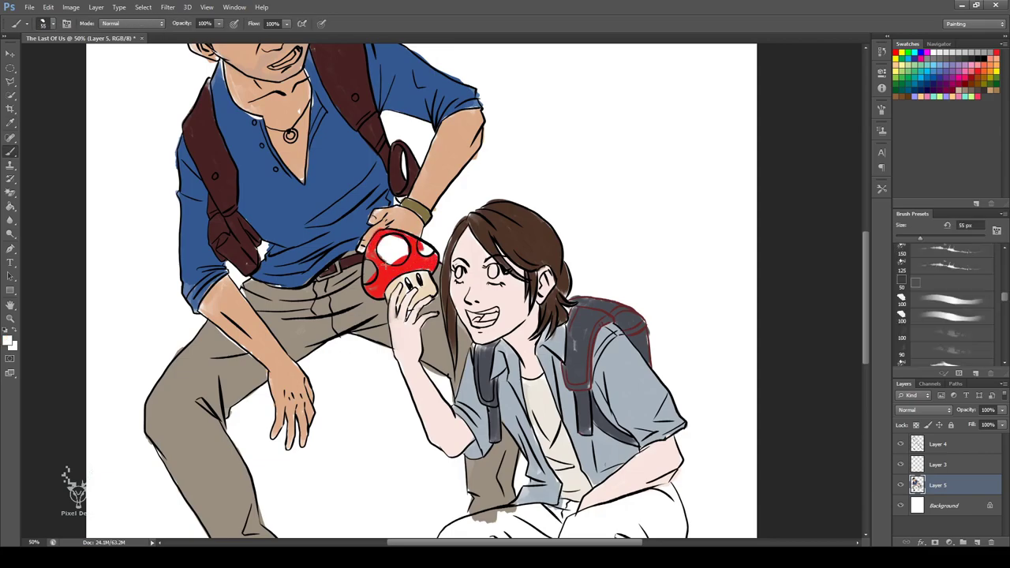
# Colour the girl's eyes green, sampling dark, white and maroon tones from the drawing
pyautogui.press('i')
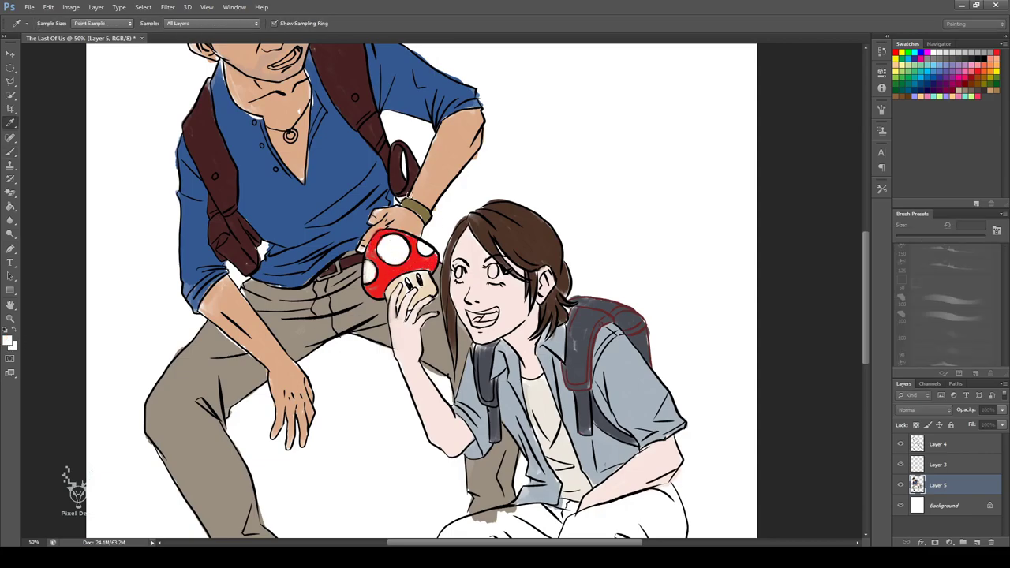
pyautogui.press('b')
pyautogui.scroll(5, 498, 272)
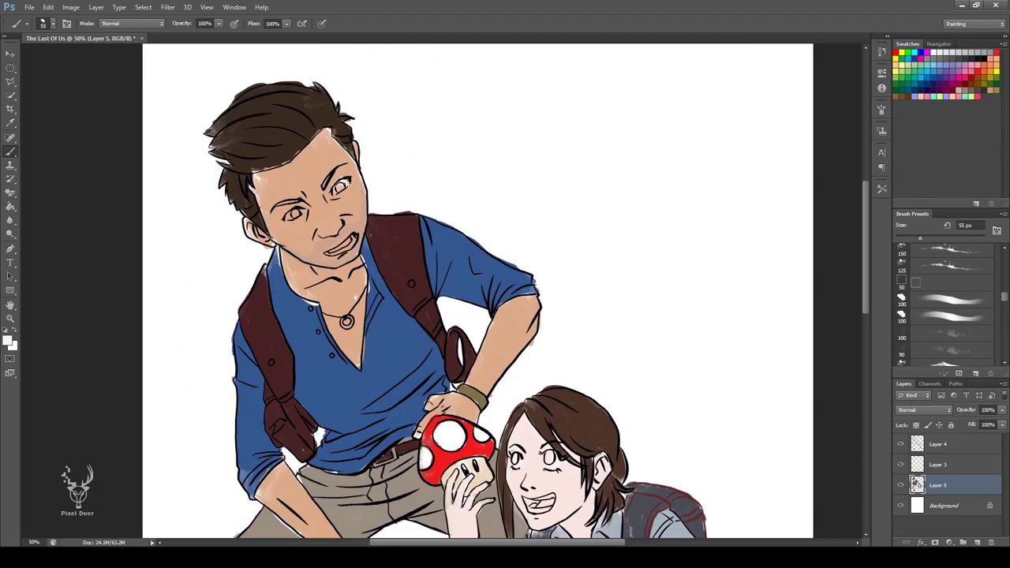
pyautogui.keyDown('alt'); pyautogui.click(289, 215); pyautogui.keyUp('alt')
pyautogui.keyDown('alt'); pyautogui.click(552, 305); pyautogui.keyUp('alt')
pyautogui.scroll(-3, 553, 304)
pyautogui.press('alt')
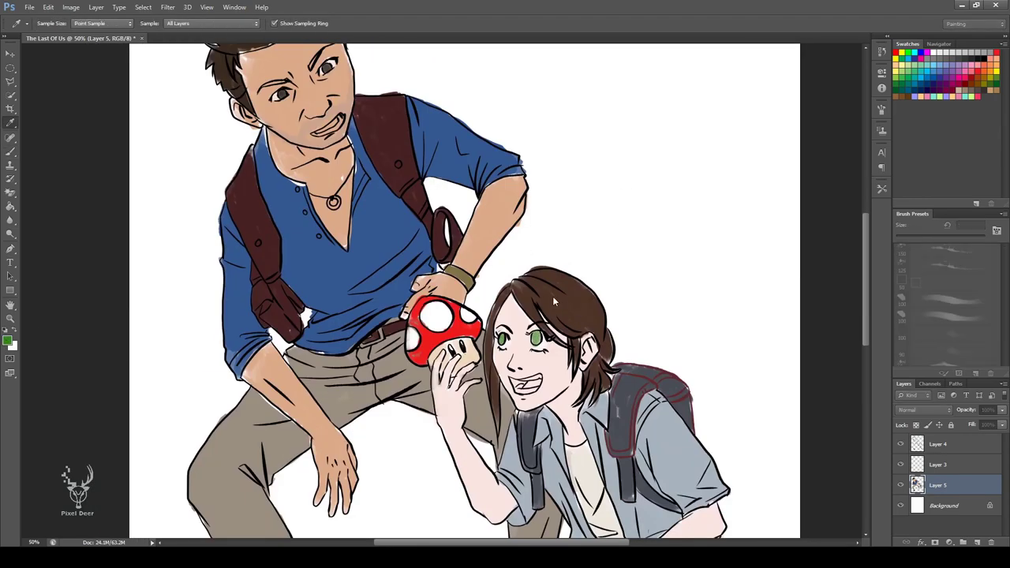
pyautogui.keyDown('alt'); pyautogui.click(648, 187); pyautogui.keyUp('alt')
pyautogui.scroll(3, 647, 188)
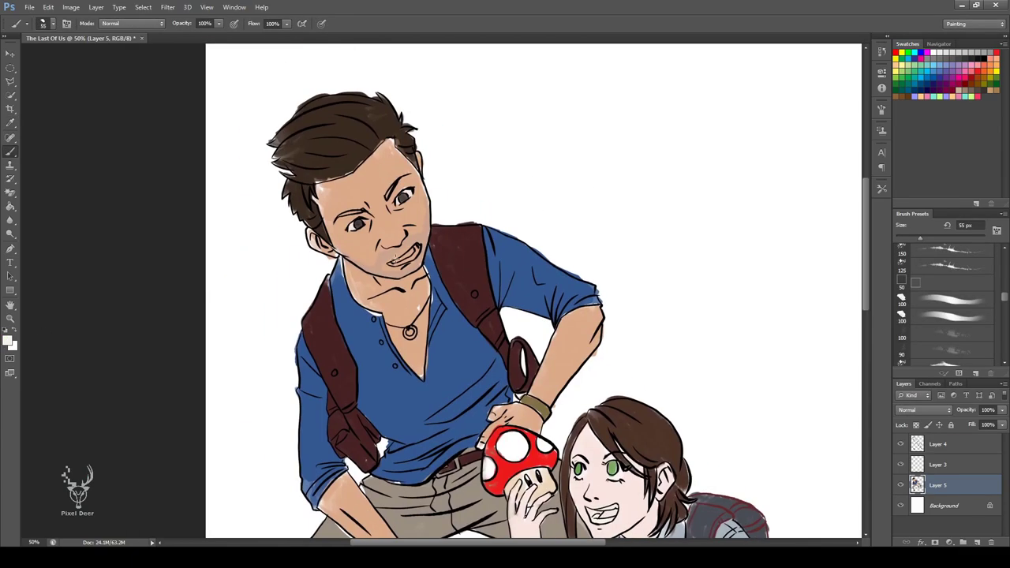
pyautogui.keyDown('alt'); pyautogui.click(474, 260); pyautogui.keyUp('alt')
pyautogui.scroll(-3, 555, 279)
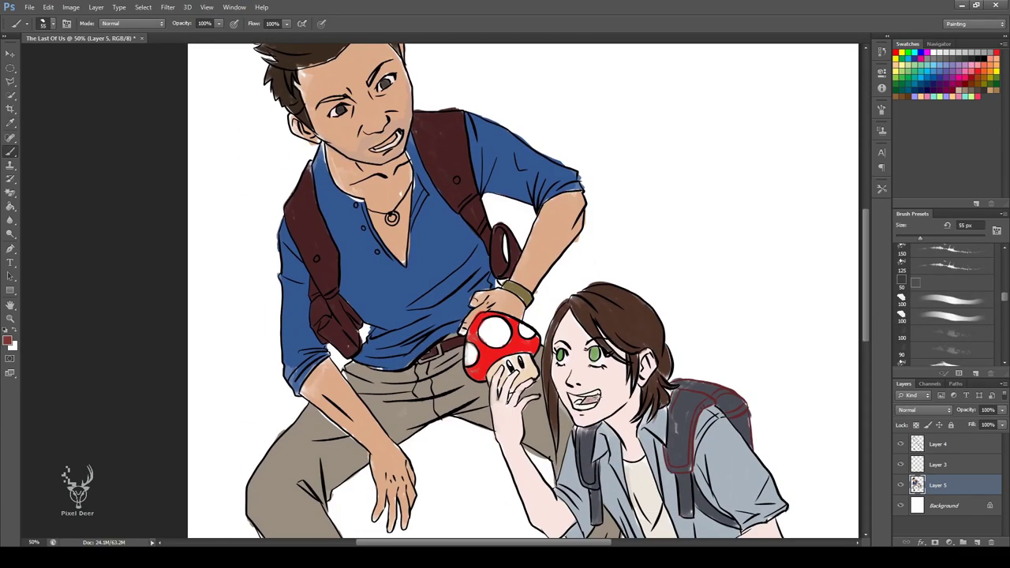
# Zoom out to the whole drawing and make Layer 5 active again
pyautogui.moveTo(547, 314); pyautogui.dragTo(571, 409)
pyautogui.hotkey('ctrl', '-')
pyautogui.hotkey('ctrl', '-')
pyautogui.hotkey('ctrl', '-')
pyautogui.hotkey('alt', ']')
pyautogui.hotkey('alt', ']')
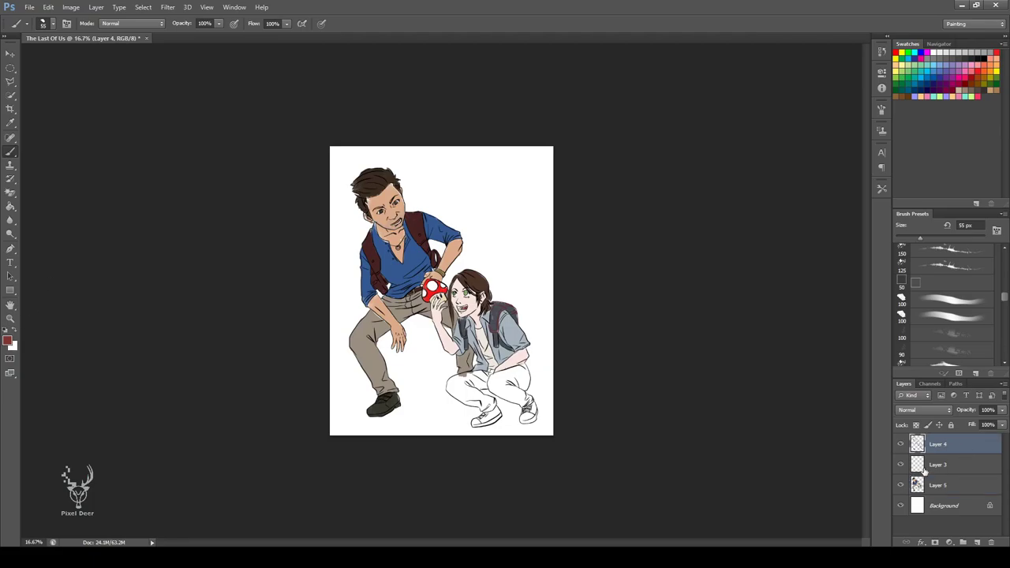
pyautogui.hotkey('alt', '[')
pyautogui.hotkey('alt', '[')
pyautogui.hotkey('ctrl', '+')
pyautogui.hotkey('ctrl', '+')
pyautogui.scroll(-2, 634, 356)
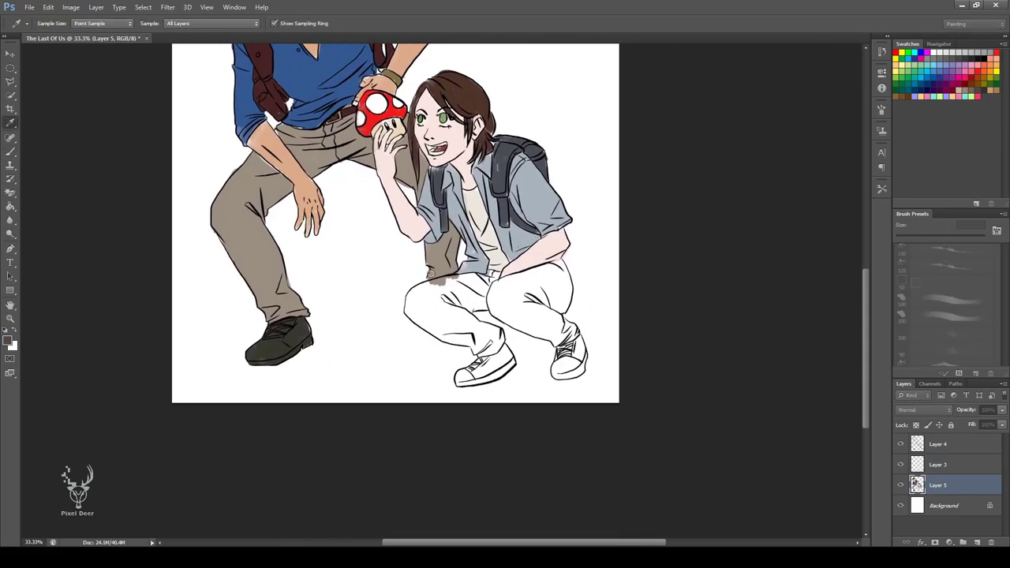
# Paint the girl's trousers dark charcoal grey, covering both legs and the waist
pyautogui.press('b')
pyautogui.moveTo(488, 294)
pyautogui.mouseDown()
pyautogui.moveTo(565, 275)
pyautogui.moveTo(560, 300)
pyautogui.mouseUp()
pyautogui.moveTo(490, 309); pyautogui.dragTo(560, 338)
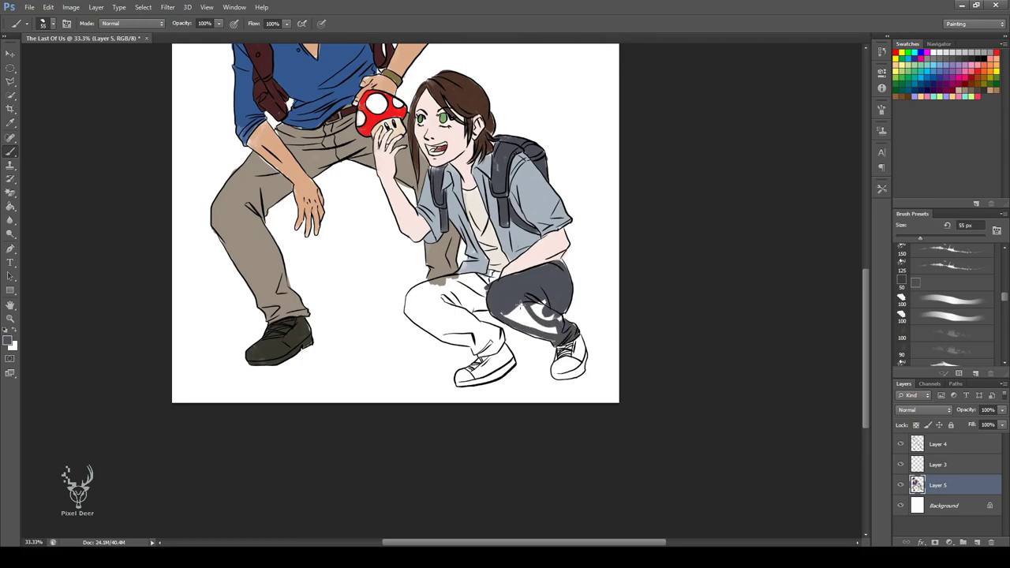
pyautogui.hotkey('ctrl', '+')
pyautogui.hotkey('ctrl', '+')
pyautogui.moveTo(483, 321); pyautogui.dragTo(592, 381)
pyautogui.moveTo(523, 240); pyautogui.dragTo(610, 220)
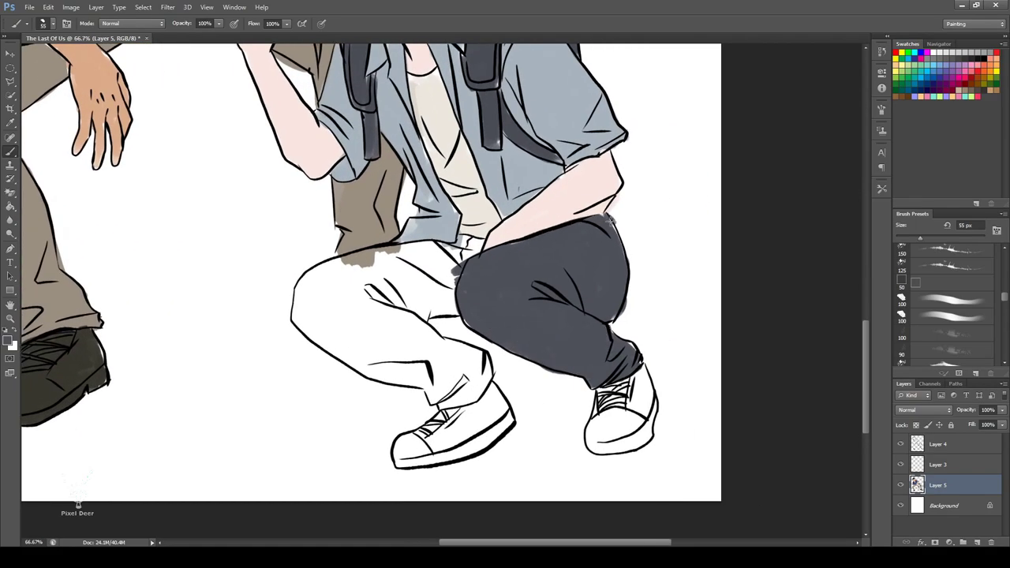
pyautogui.moveTo(300, 296)
pyautogui.mouseDown()
pyautogui.moveTo(458, 246)
pyautogui.moveTo(442, 315)
pyautogui.moveTo(332, 273)
pyautogui.moveTo(394, 383)
pyautogui.moveTo(485, 367)
pyautogui.moveTo(411, 359)
pyautogui.mouseUp()
pyautogui.moveTo(473, 331); pyautogui.dragTo(355, 371)
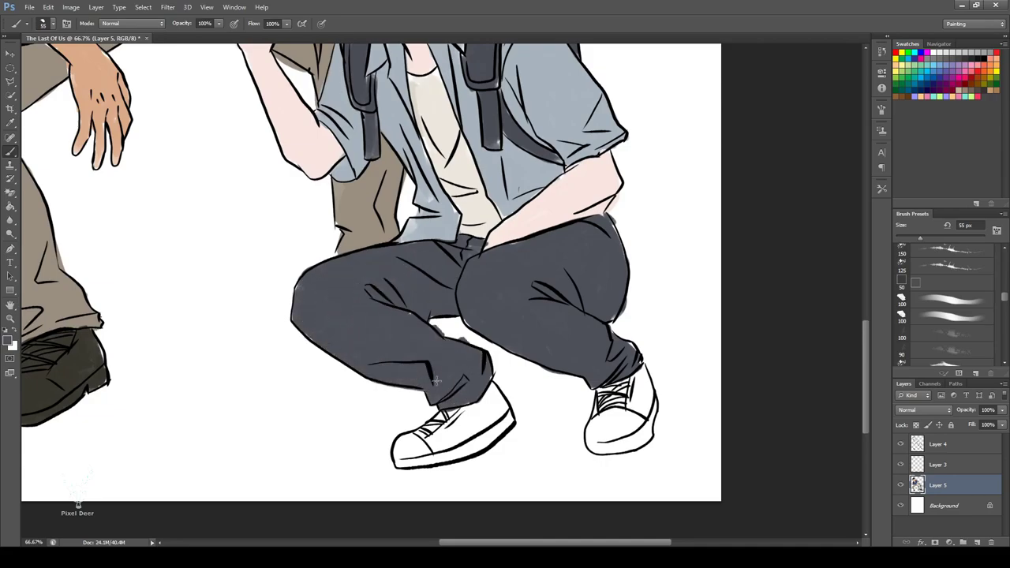
# Paint both of the girl's sneakers grey
pyautogui.press('i')
pyautogui.press('b')
pyautogui.moveTo(490, 387)
pyautogui.mouseDown()
pyautogui.moveTo(446, 422)
pyautogui.moveTo(477, 418)
pyautogui.mouseUp()
pyautogui.moveTo(604, 391); pyautogui.dragTo(592, 418)
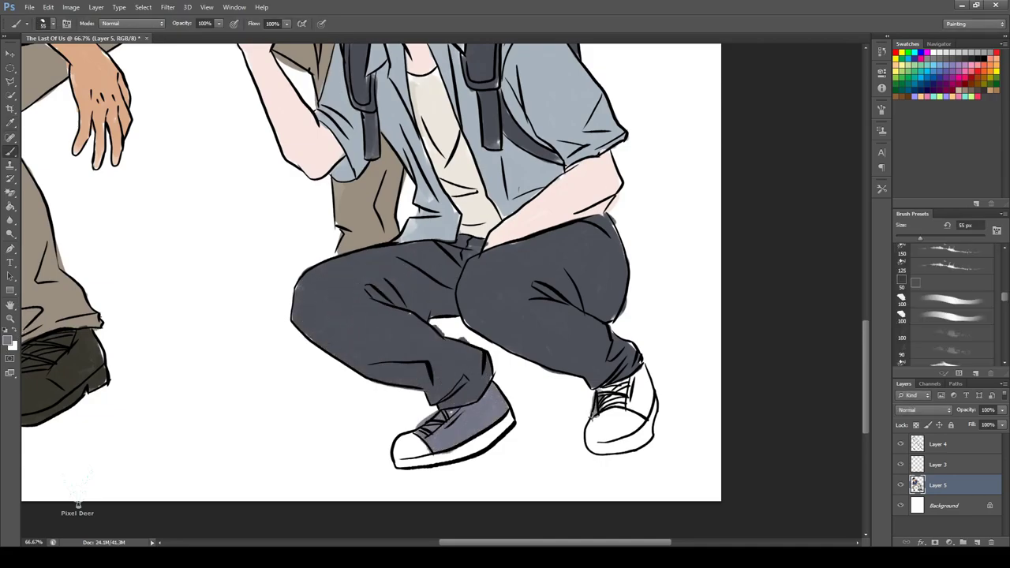
pyautogui.moveTo(608, 370); pyautogui.dragTo(638, 392)
# Paint the sneaker soles cream, zoom out and save The Last Of Us.psd
pyautogui.press('i')
pyautogui.click(553, 312)
pyautogui.press('b')
pyautogui.moveTo(505, 426)
pyautogui.mouseDown()
pyautogui.moveTo(399, 462)
pyautogui.moveTo(478, 457)
pyautogui.mouseUp()
pyautogui.moveTo(591, 430); pyautogui.dragTo(657, 417)
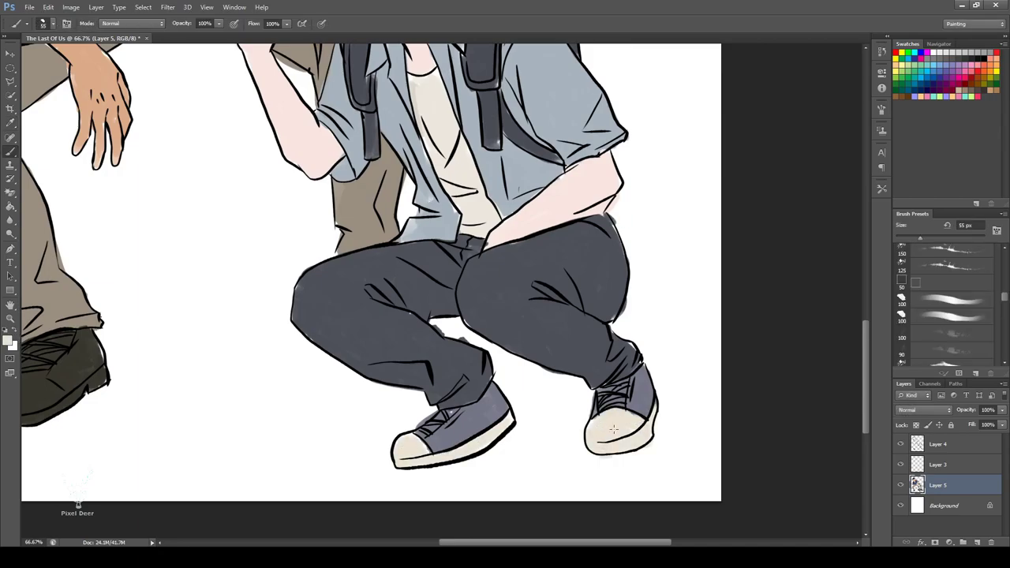
pyautogui.hotkey('ctrl', '-')
pyautogui.hotkey('ctrl', '-')
pyautogui.hotkey('ctrl', '-')
pyautogui.hotkey('ctrl', 's')
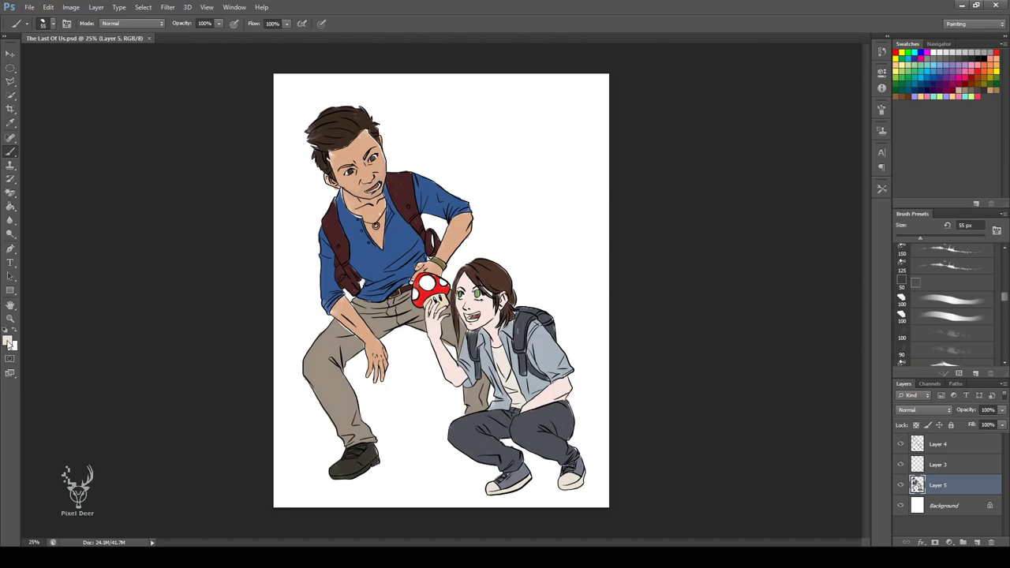
# Add a new Layer 6 and shrink the brush to 79 px
pyautogui.press('i')
pyautogui.hotkey('alt', ']')
pyautogui.hotkey('alt', ']')
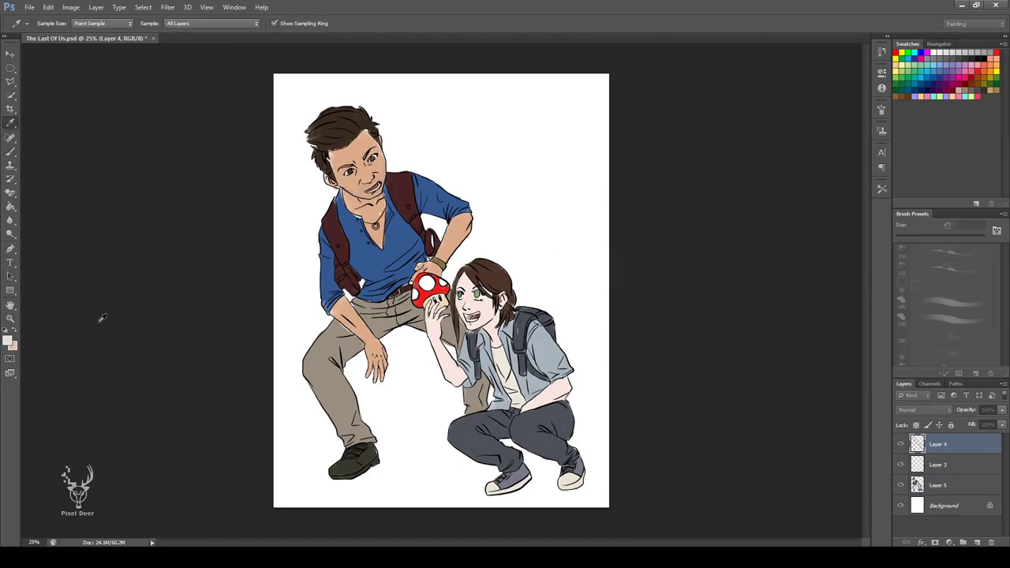
pyautogui.press('b')
pyautogui.hotkey('ctrl', 'shift', 'alt', 'n')
pyautogui.hotkey('ctrl', '[')
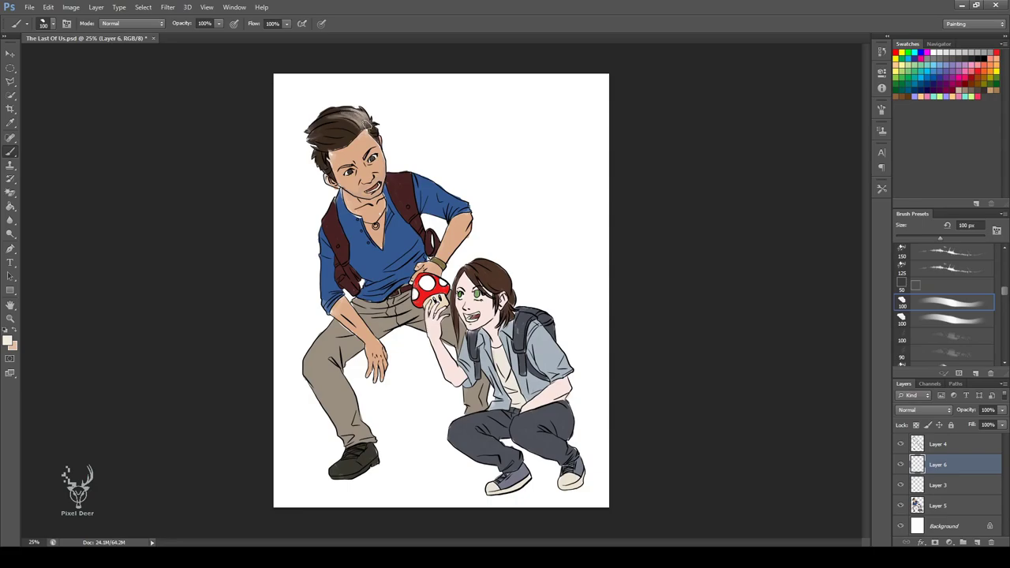
pyautogui.scroll(2, 352, 119)
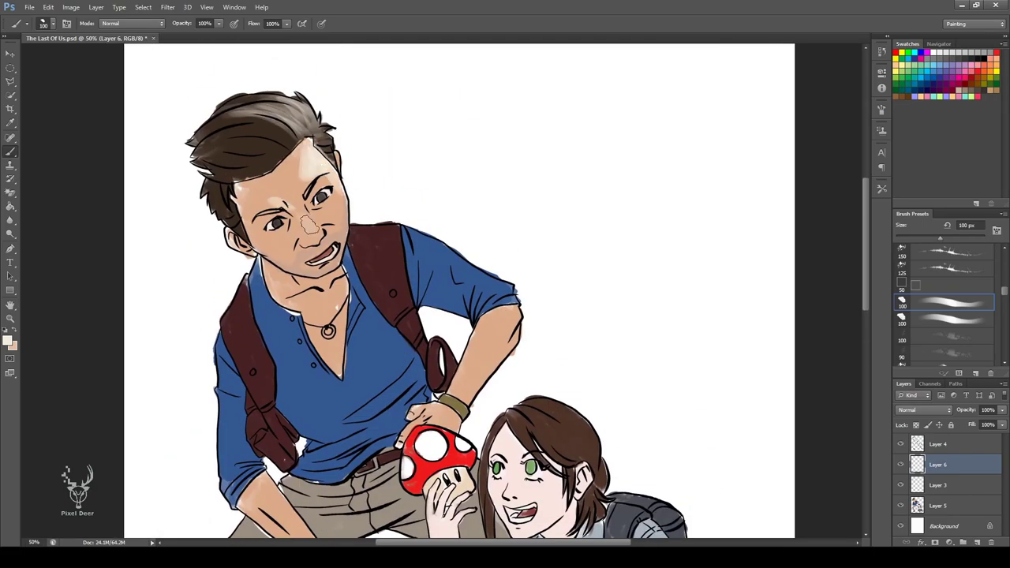
pyautogui.press('[')
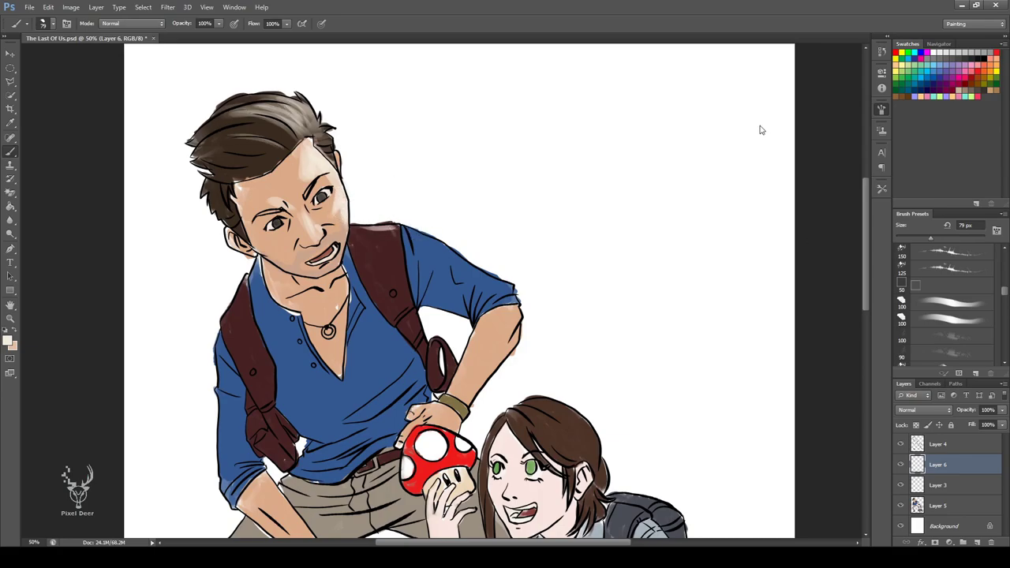
# Paint light highlights over the straps and clothes, with Layer 6 opacity at 72%
pyautogui.moveTo(387, 229); pyautogui.dragTo(433, 249)
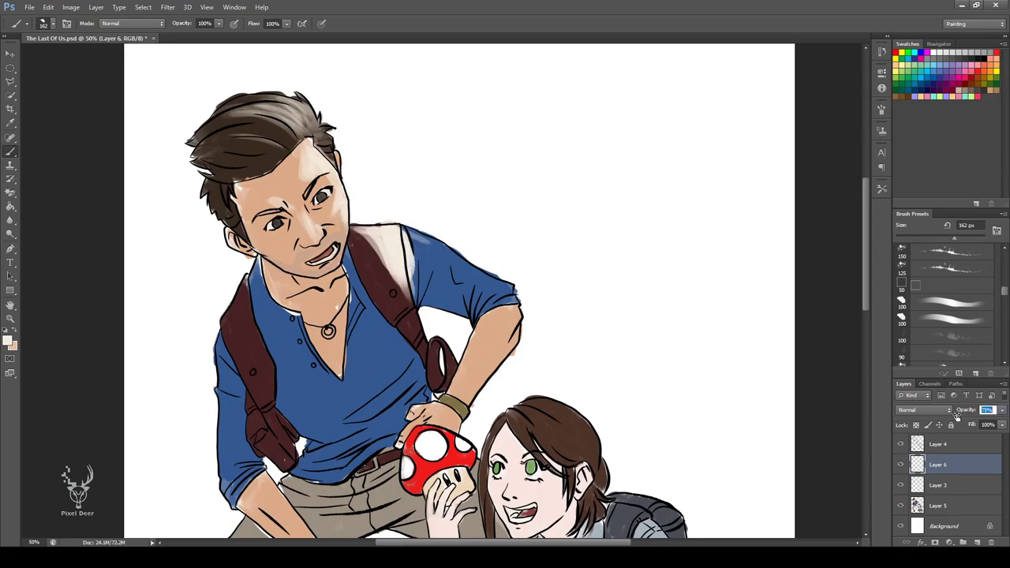
pyautogui.moveTo(474, 355); pyautogui.dragTo(422, 221)
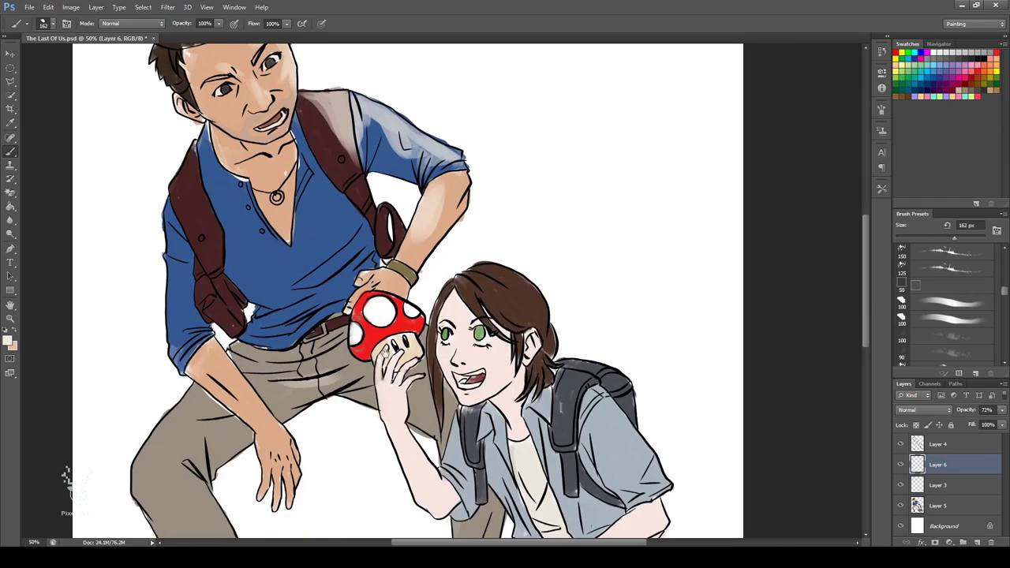
pyautogui.moveTo(469, 270); pyautogui.dragTo(387, 228)
pyautogui.moveTo(518, 349)
pyautogui.mouseDown()
pyautogui.moveTo(454, 225)
pyautogui.moveTo(505, 315)
pyautogui.mouseUp()
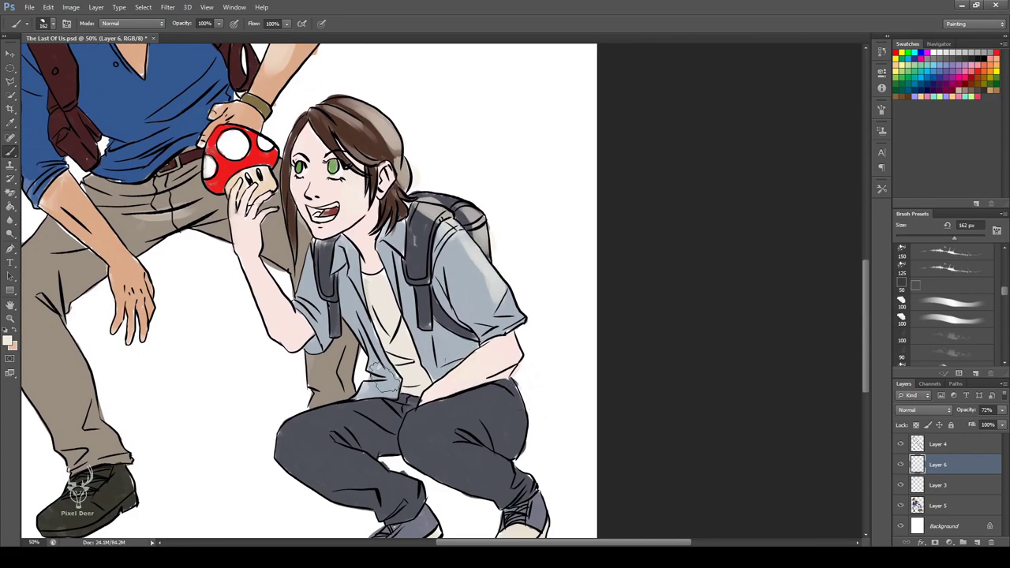
pyautogui.moveTo(228, 126); pyautogui.dragTo(399, 197)
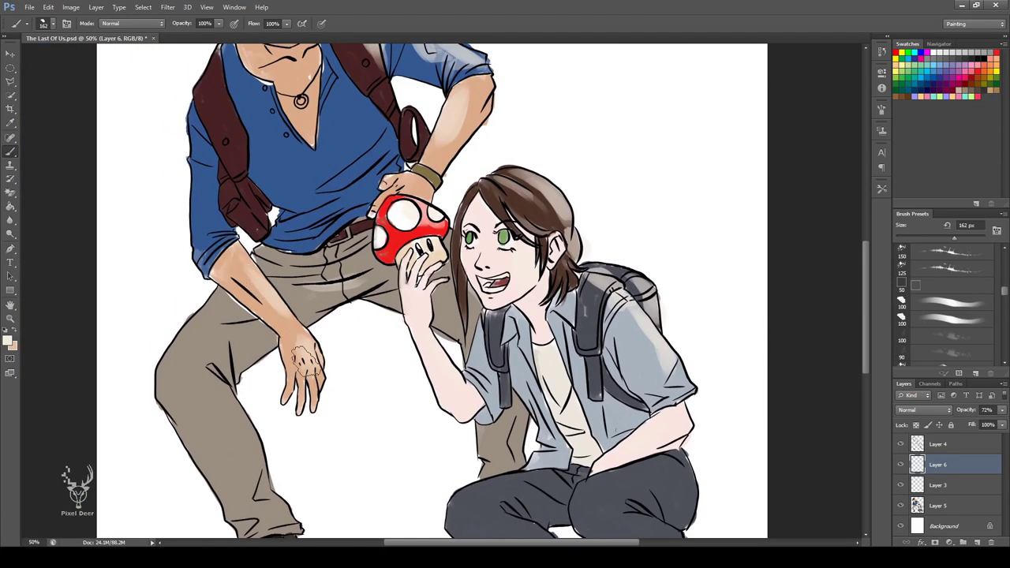
pyautogui.moveTo(304, 359); pyautogui.dragTo(331, 517)
pyautogui.press('e')
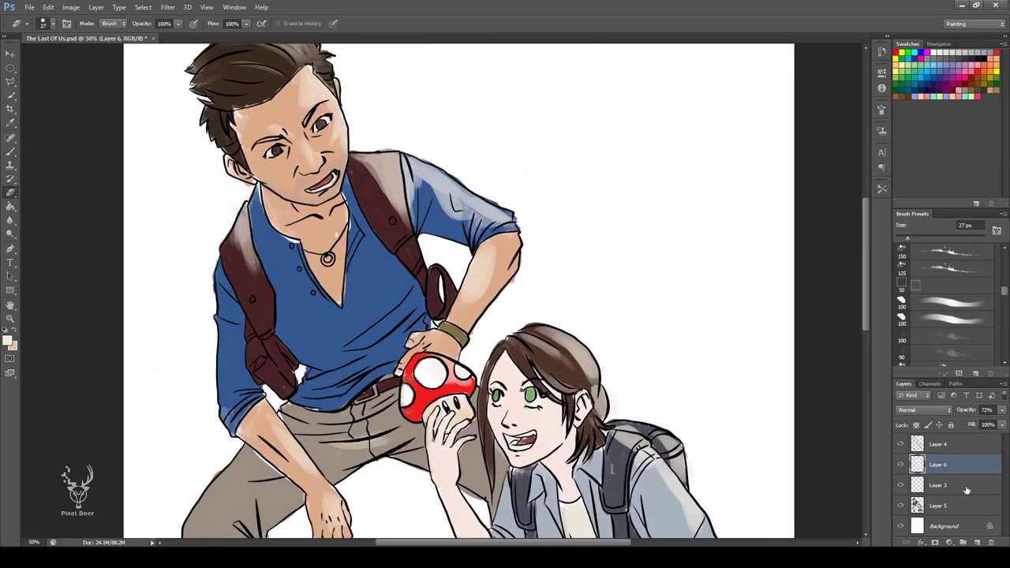
pyautogui.click(977, 542)
# Try a darker shadow on the man's chin on Layer 7, then undo it
pyautogui.press('i')
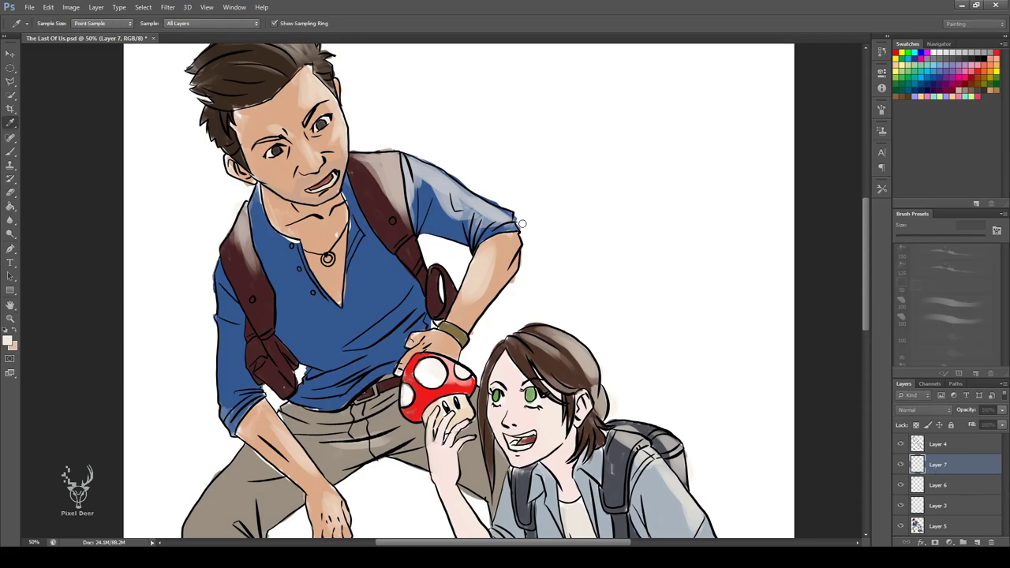
pyautogui.press('e')
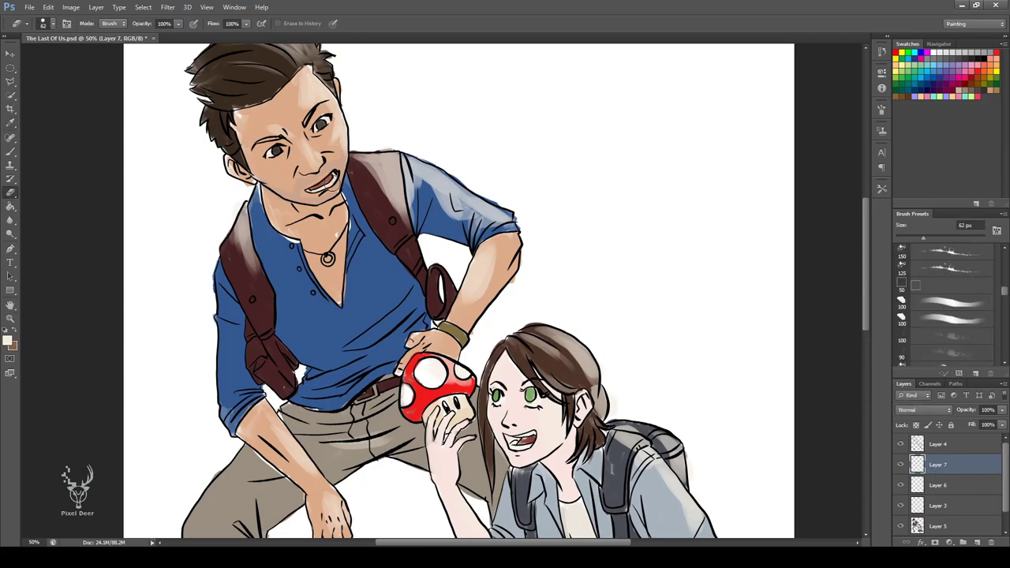
pyautogui.press('b')
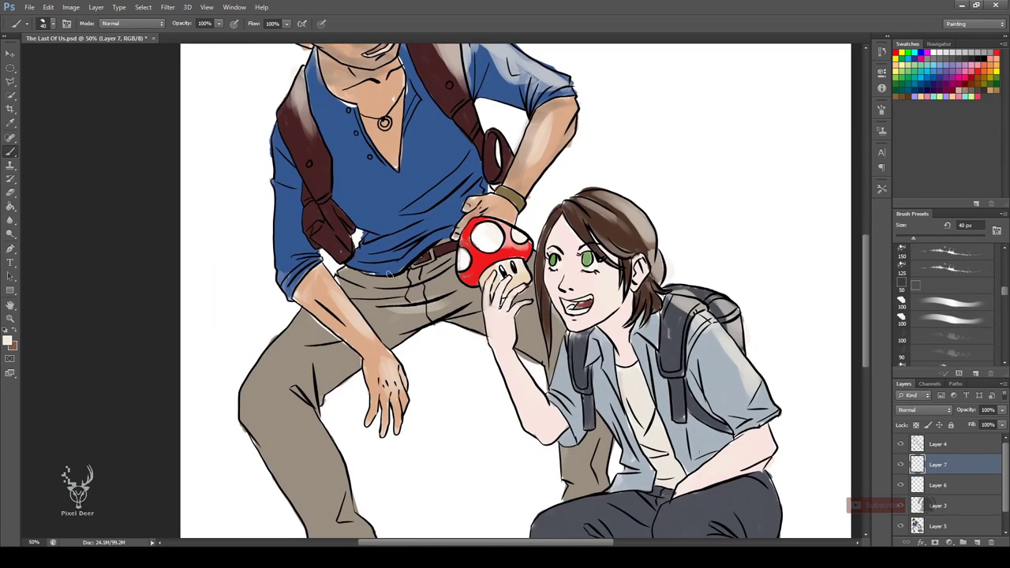
pyautogui.moveTo(251, 418)
pyautogui.mouseDown()
pyautogui.moveTo(308, 284)
pyautogui.moveTo(375, 395)
pyautogui.mouseUp()
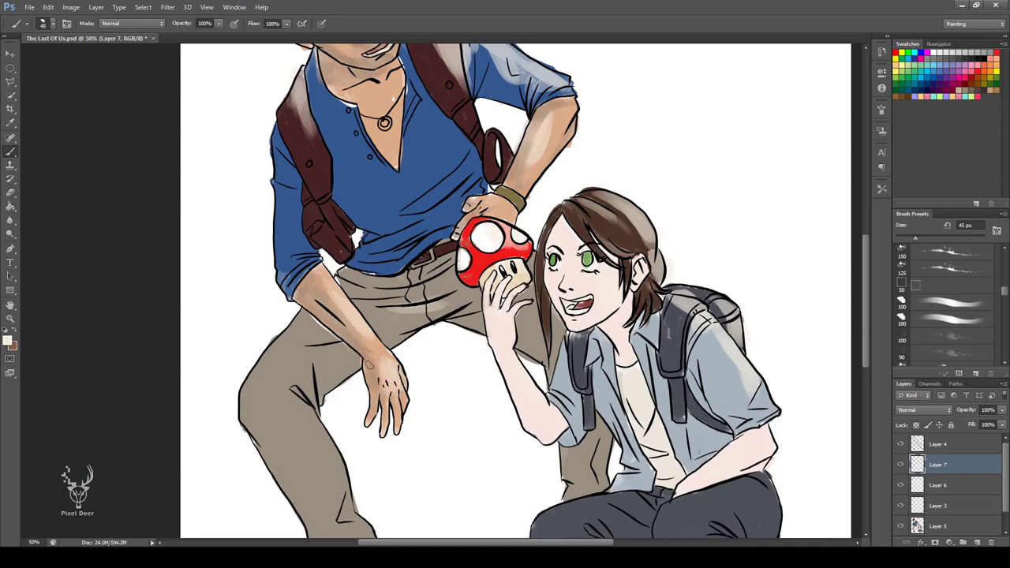
pyautogui.moveTo(331, 72); pyautogui.dragTo(336, 262)
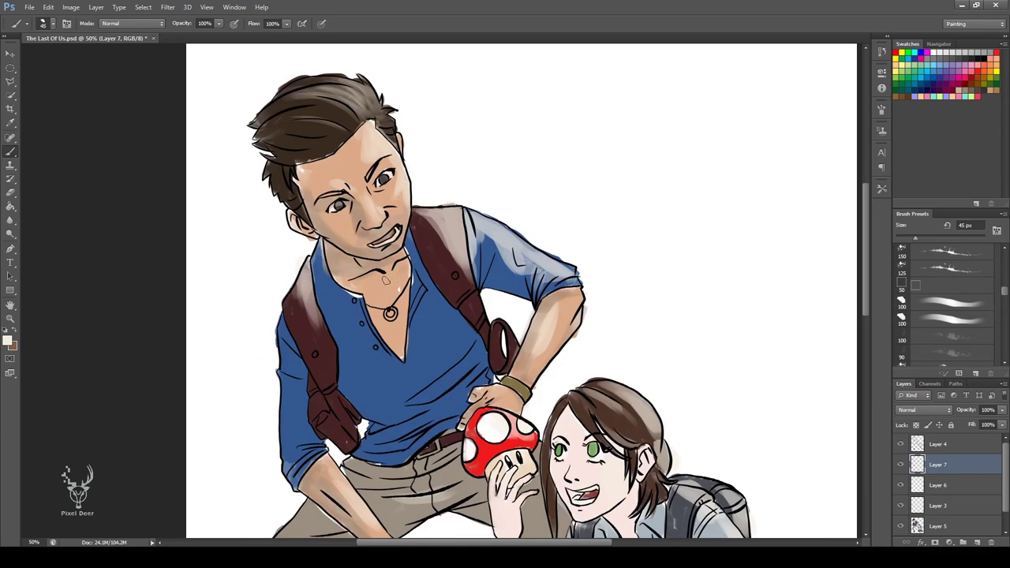
pyautogui.moveTo(362, 224); pyautogui.dragTo(367, 235)
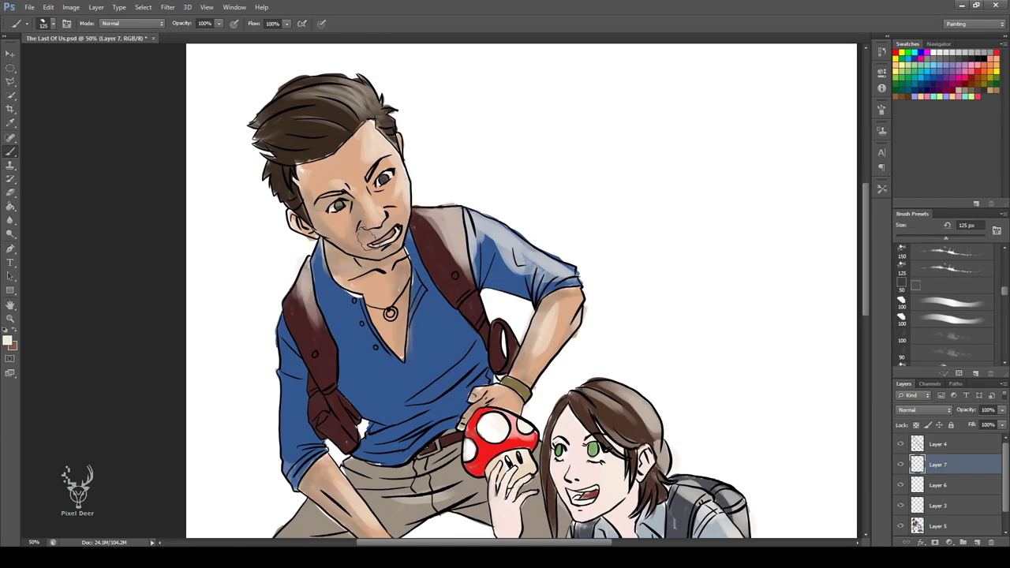
pyautogui.hotkey('ctrl', 'z')
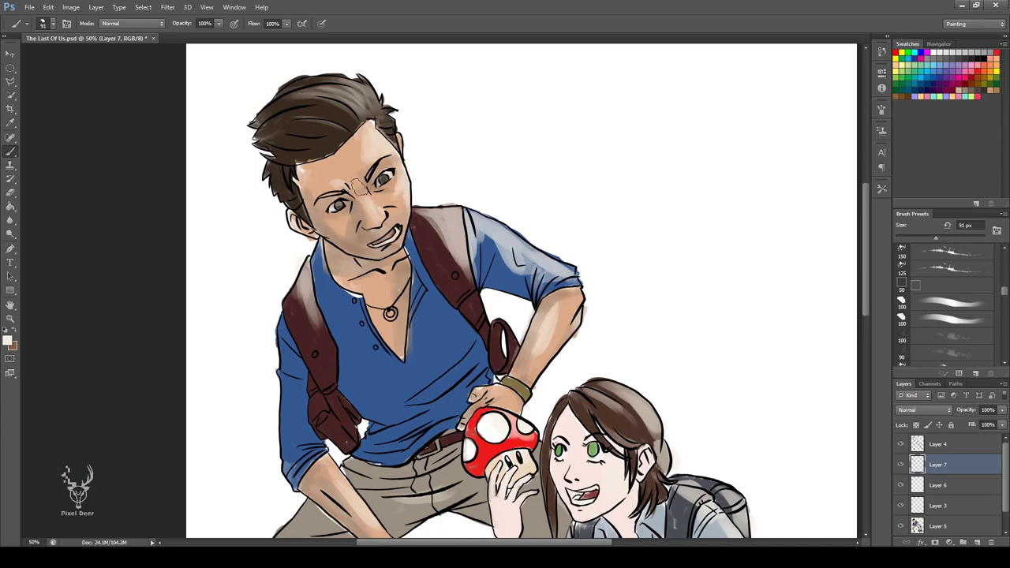
# Shade the man's shirt belly and sleeves a darker blue
pyautogui.hotkey('ctrl', '-')
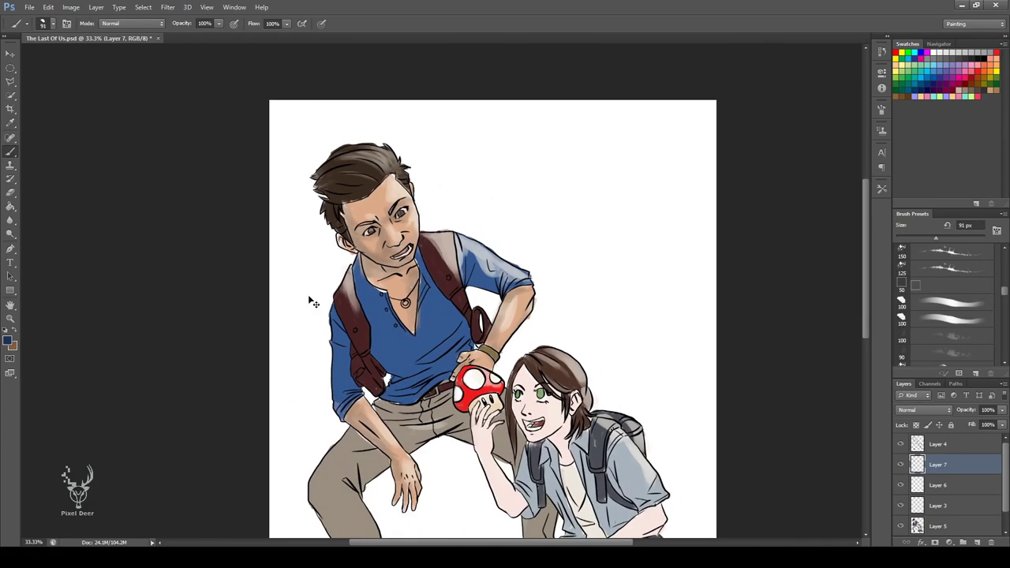
pyautogui.moveTo(430, 355); pyautogui.dragTo(461, 379)
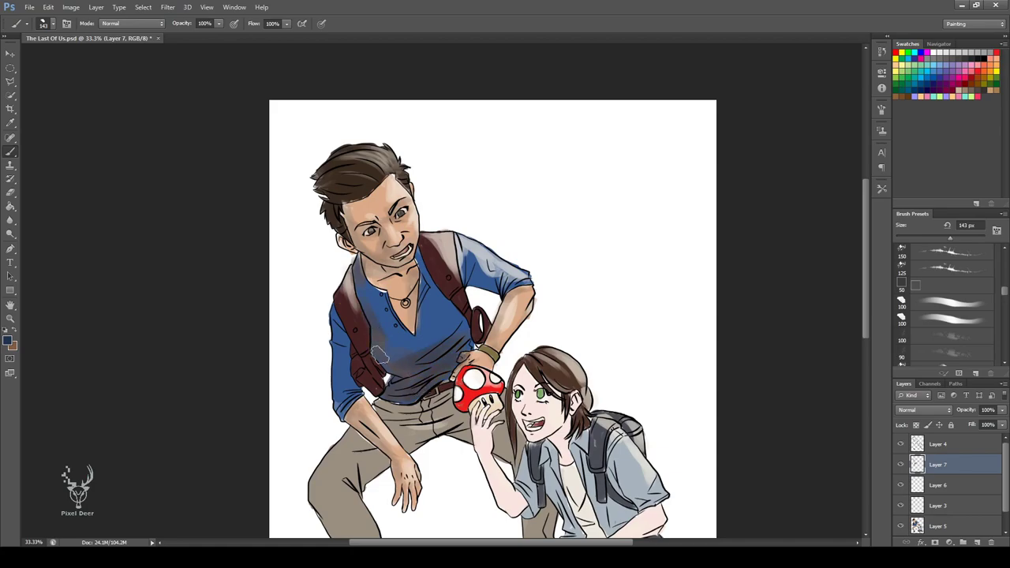
pyautogui.moveTo(341, 415); pyautogui.dragTo(338, 351)
pyautogui.moveTo(470, 262); pyautogui.dragTo(517, 278)
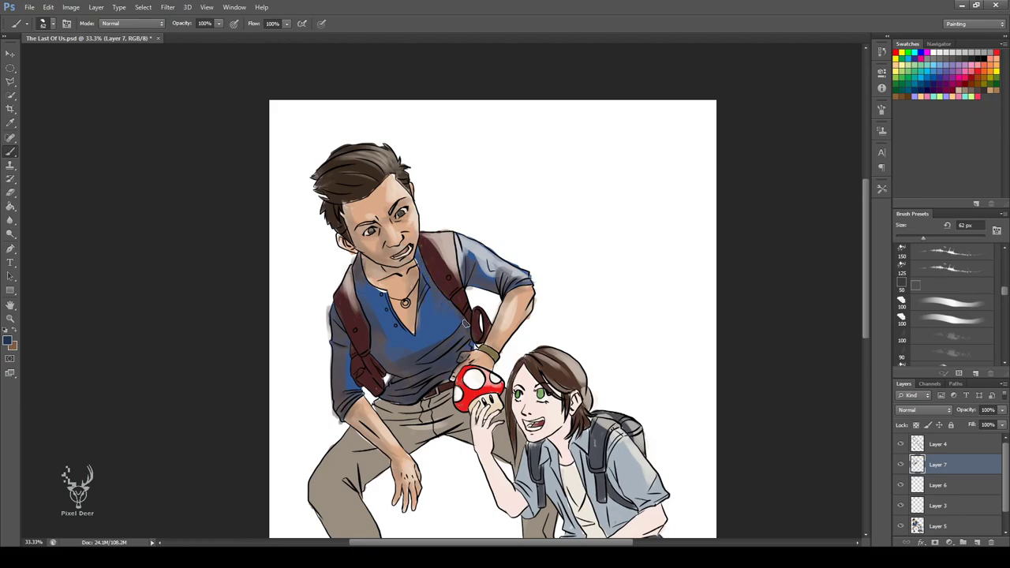
pyautogui.moveTo(691, 185); pyautogui.dragTo(675, 104)
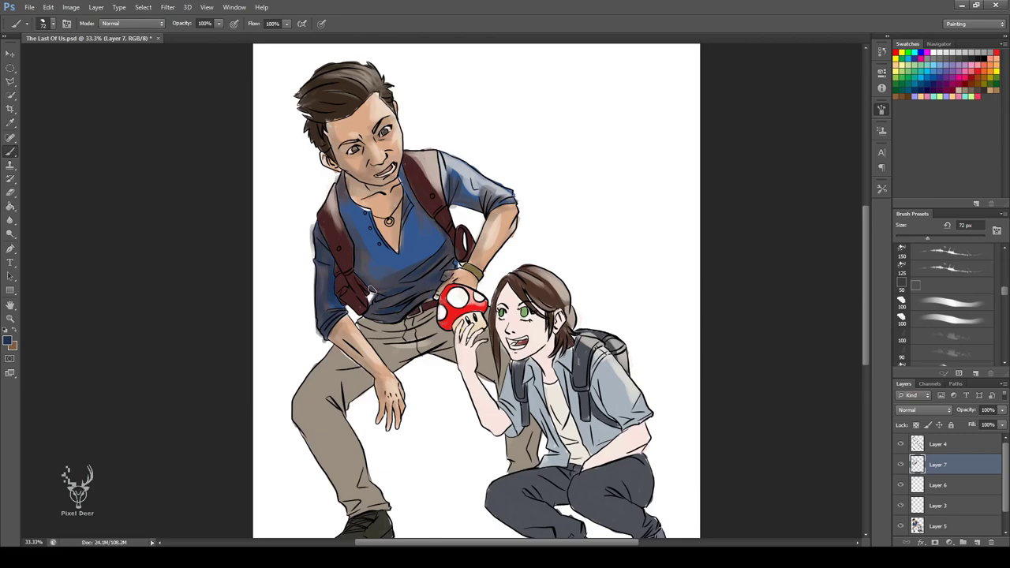
pyautogui.moveTo(412, 263); pyautogui.dragTo(381, 272)
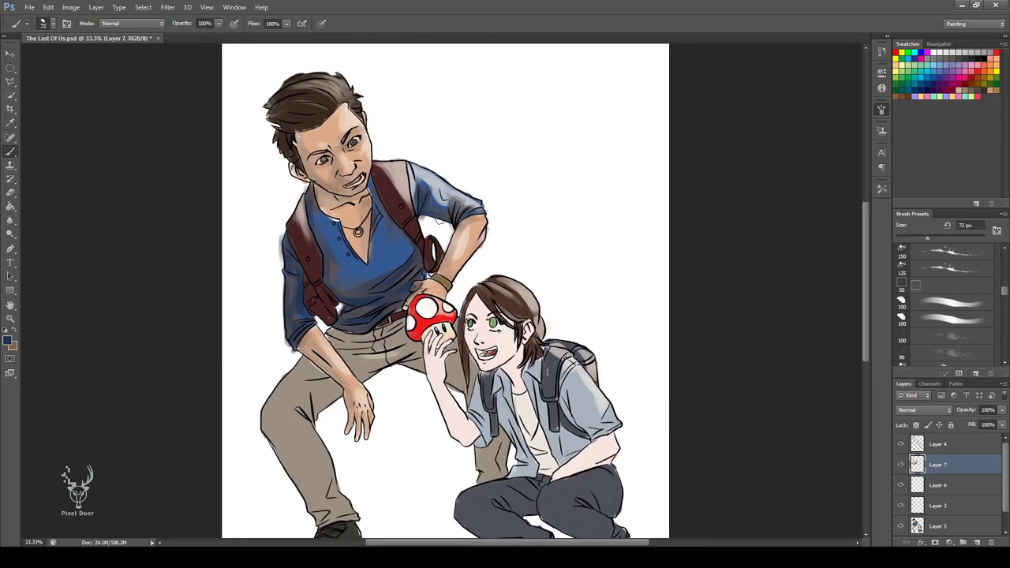
pyautogui.moveTo(370, 379); pyautogui.dragTo(385, 312)
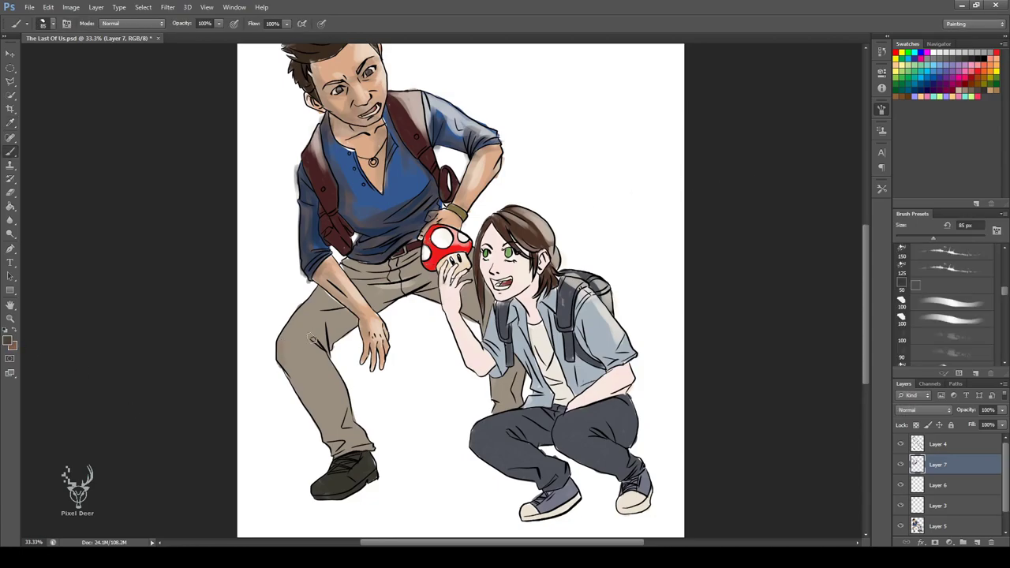
# Shade the man's trousers and left leg darker brown with a 160 px brush
pyautogui.moveTo(327, 355)
pyautogui.mouseDown()
pyautogui.moveTo(356, 283)
pyautogui.moveTo(455, 274)
pyautogui.mouseUp()
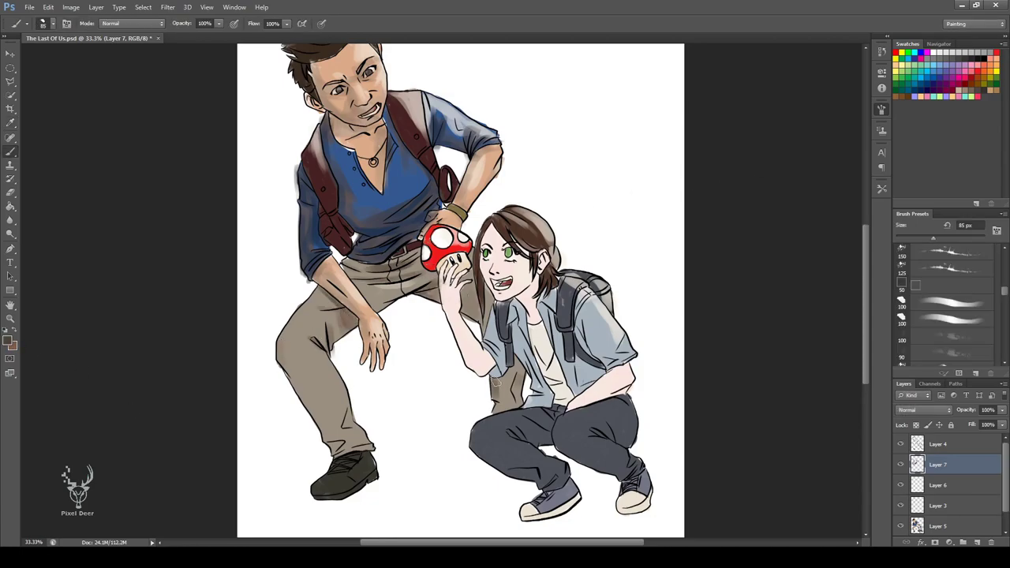
pyautogui.press(']')
pyautogui.press(']')
pyautogui.press(']')
pyautogui.moveTo(284, 352); pyautogui.dragTo(348, 450)
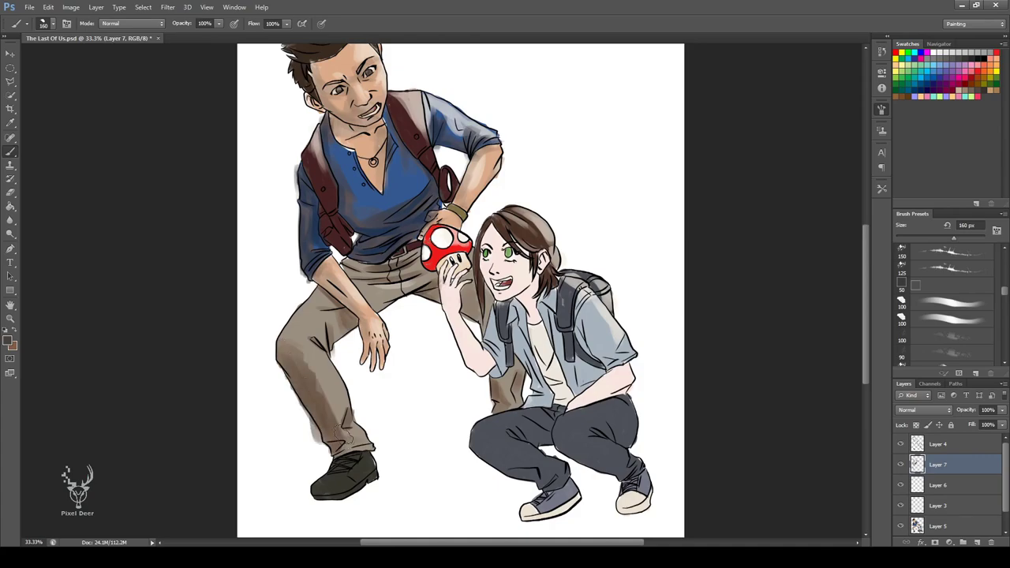
pyautogui.moveTo(292, 292); pyautogui.dragTo(335, 339)
pyautogui.moveTo(355, 276); pyautogui.dragTo(384, 262)
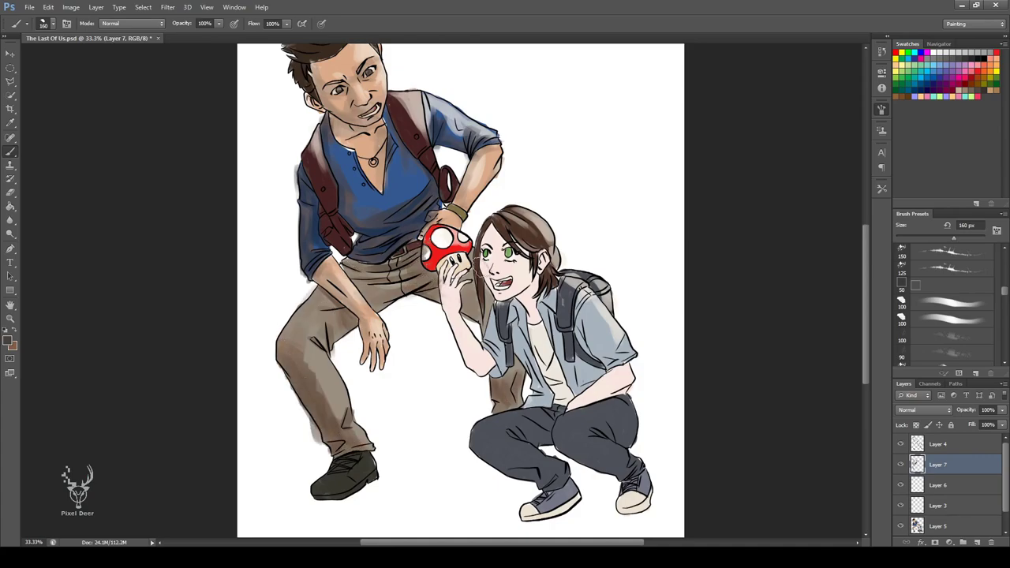
pyautogui.moveTo(324, 425); pyautogui.dragTo(339, 331)
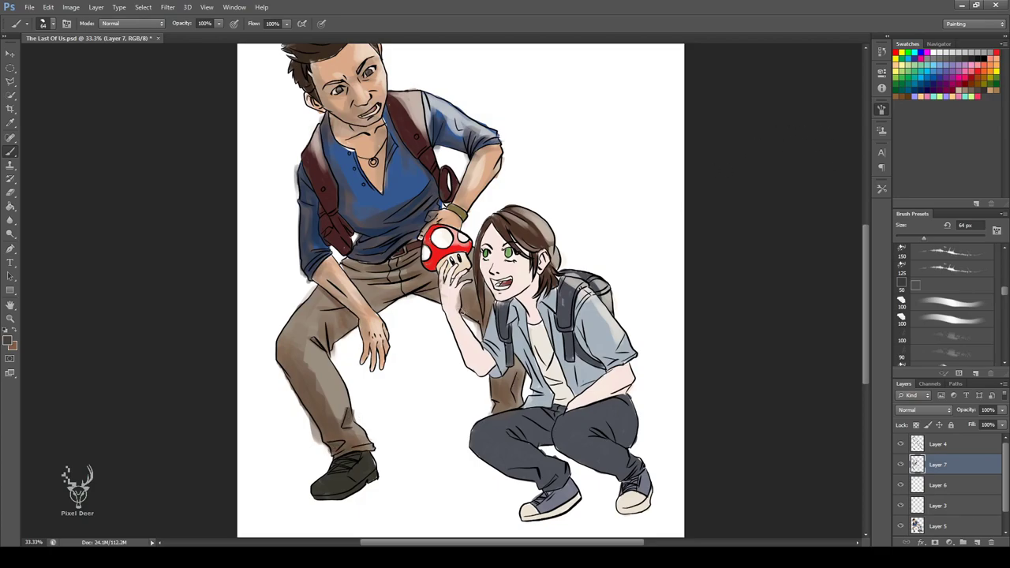
pyautogui.moveTo(567, 164); pyautogui.dragTo(543, 238)
# Paint skin-tone shading along the girl's forearm
pyautogui.press('i')
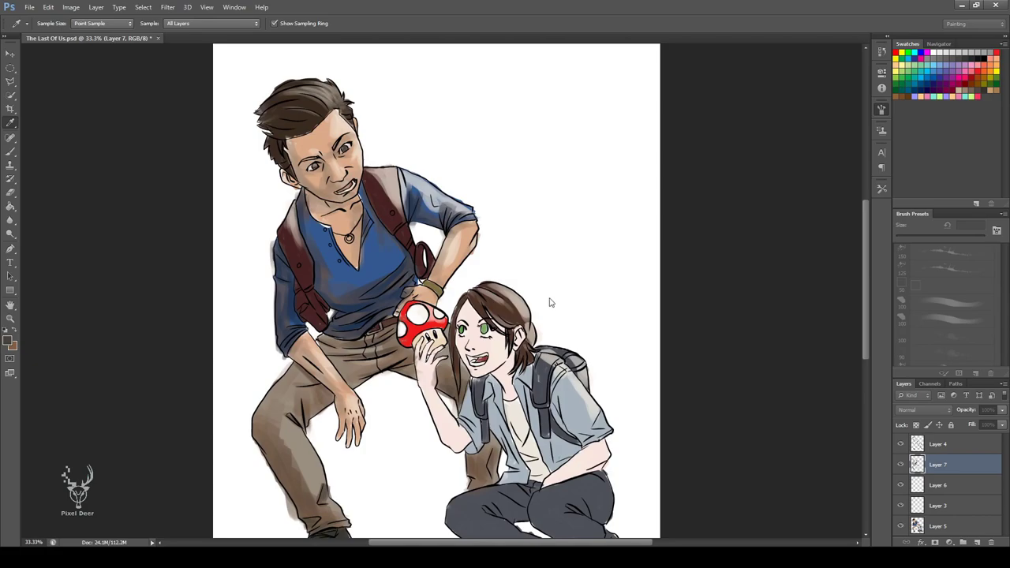
pyautogui.press('b')
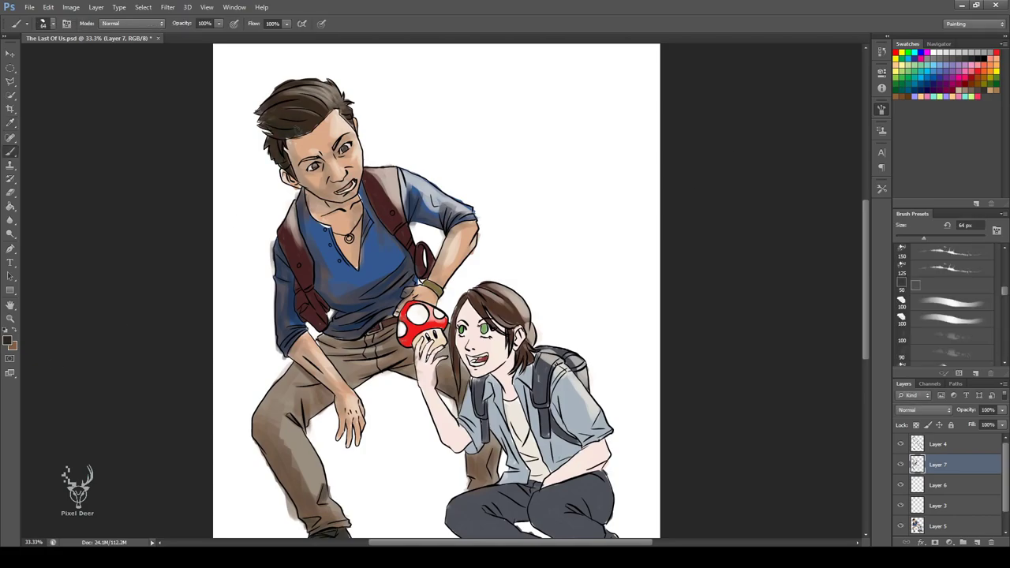
pyautogui.moveTo(582, 304); pyautogui.dragTo(547, 213)
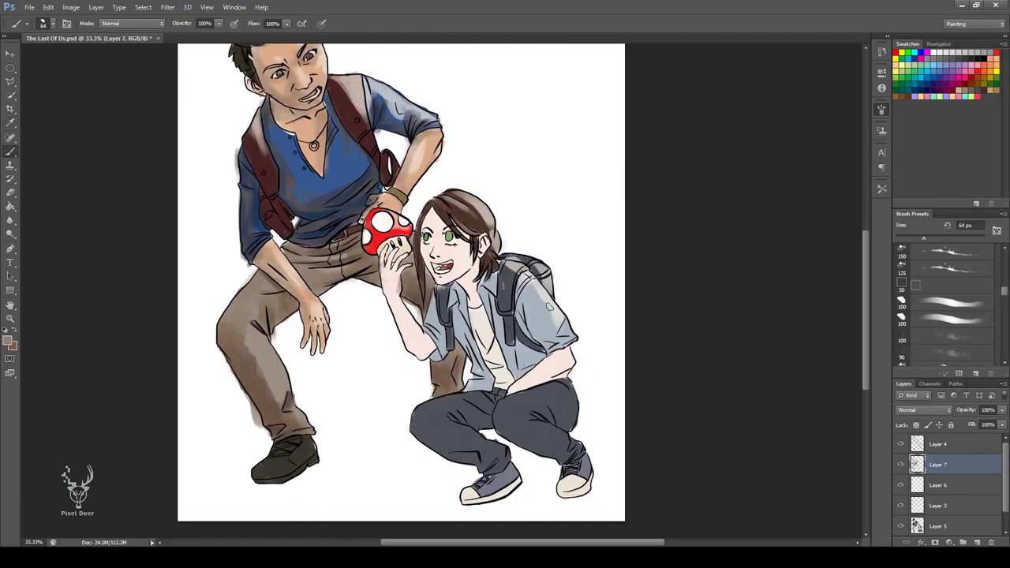
pyautogui.keyDown('alt'); pyautogui.click(407, 340); pyautogui.keyUp('alt')
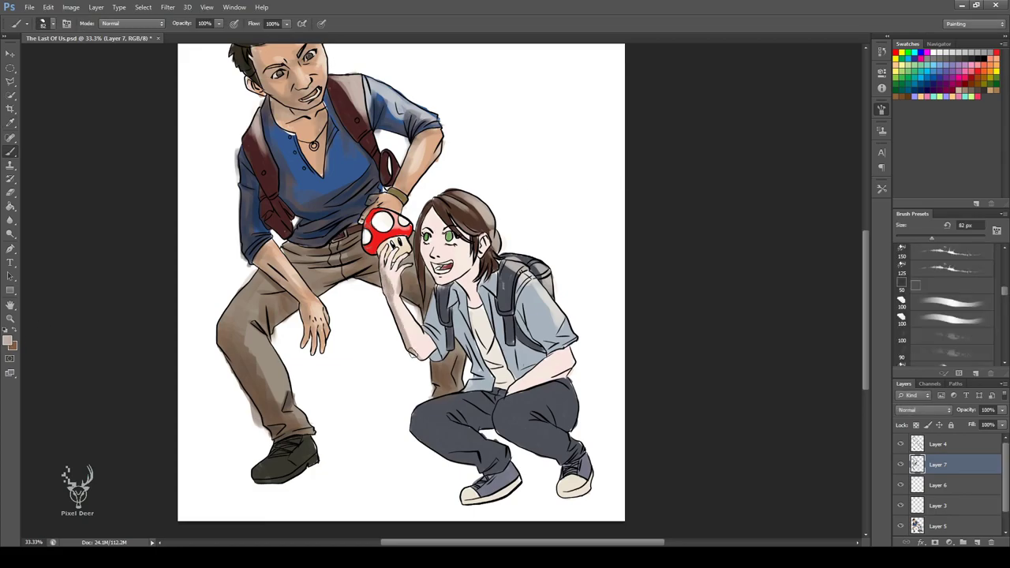
pyautogui.moveTo(385, 273); pyautogui.dragTo(422, 359)
pyautogui.keyDown('alt'); pyautogui.click(422, 379); pyautogui.keyUp('alt')
pyautogui.moveTo(385, 273); pyautogui.dragTo(416, 357)
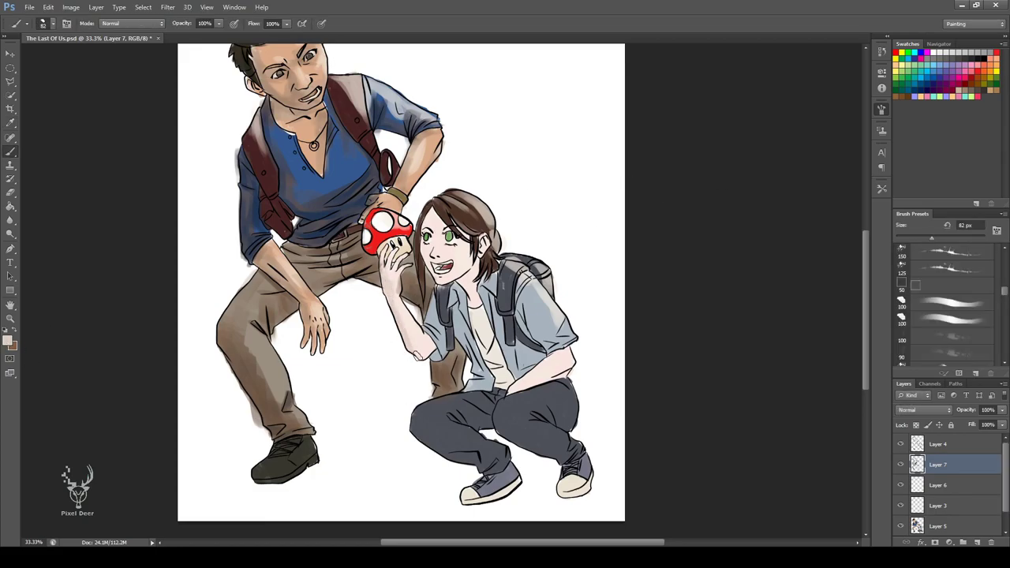
# Darken the girl's trousers and shade her shirt with blue-grey
pyautogui.moveTo(509, 395); pyautogui.dragTo(567, 354)
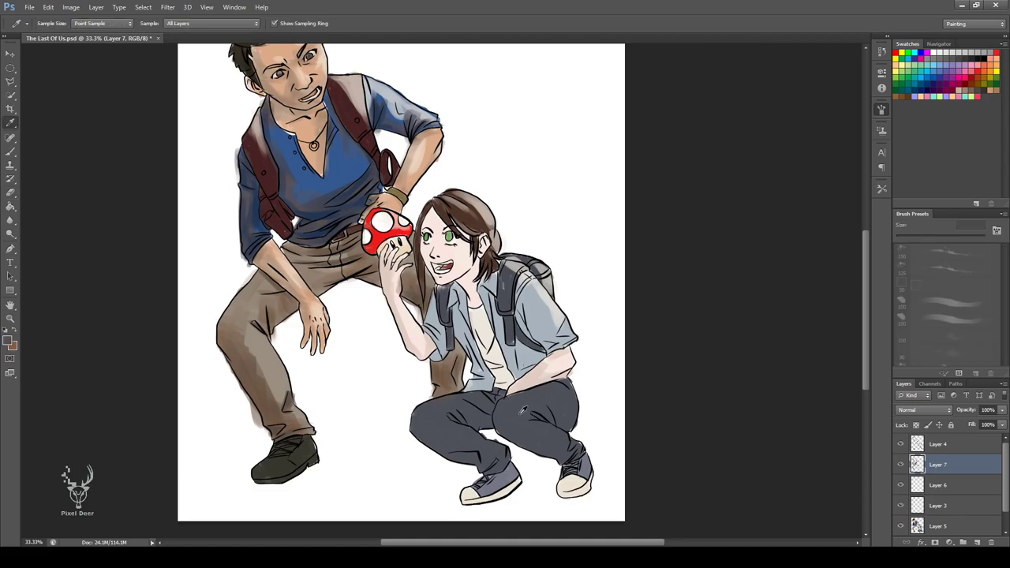
pyautogui.keyDown('alt'); pyautogui.click(544, 341); pyautogui.keyUp('alt')
pyautogui.moveTo(415, 418)
pyautogui.mouseDown()
pyautogui.moveTo(473, 466)
pyautogui.moveTo(562, 410)
pyautogui.moveTo(426, 426)
pyautogui.mouseUp()
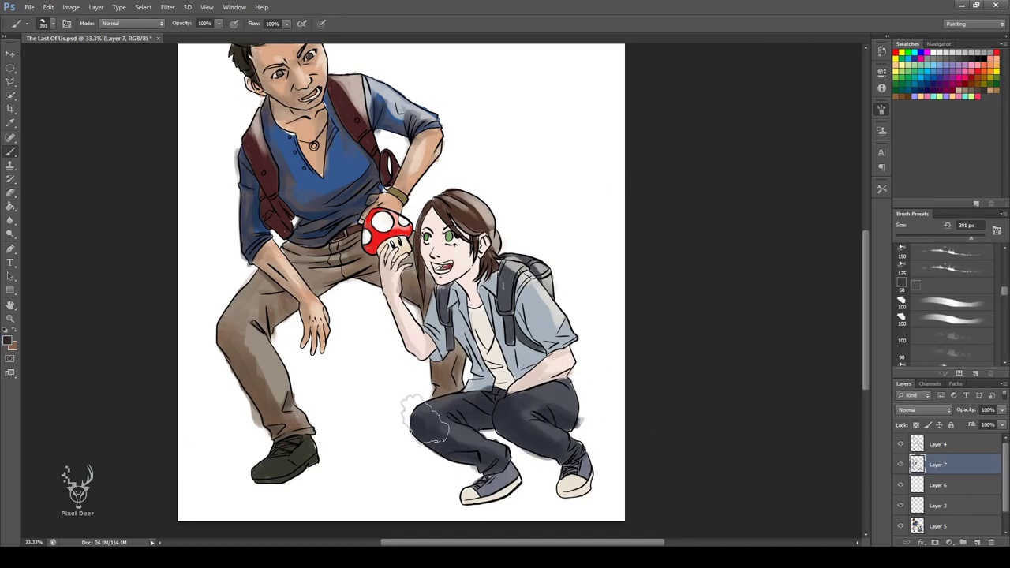
pyautogui.press('i')
pyautogui.press('b')
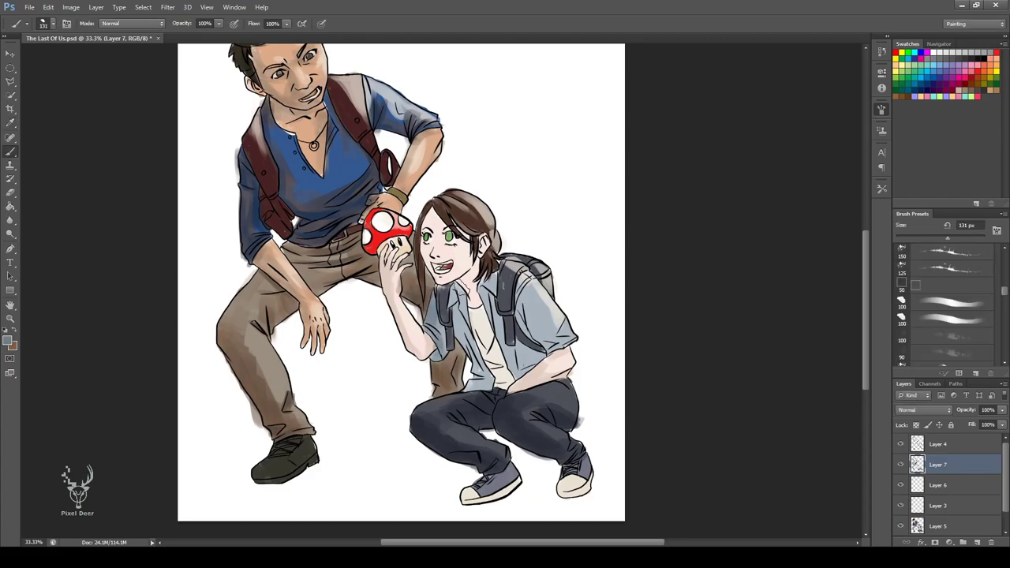
pyautogui.moveTo(485, 296); pyautogui.dragTo(537, 375)
pyautogui.moveTo(525, 296)
pyautogui.mouseDown()
pyautogui.moveTo(553, 347)
pyautogui.moveTo(454, 293)
pyautogui.mouseUp()
# Sample skin and dark hair brown, shrink the brush to 37 px, and zoom out
pyautogui.keyDown('alt'); pyautogui.click(430, 296); pyautogui.keyUp('alt')
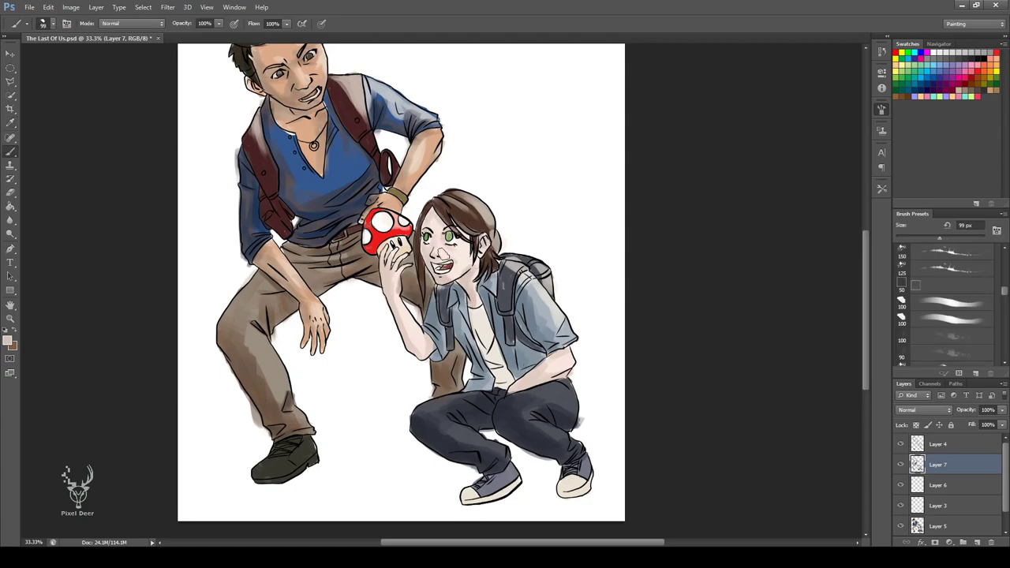
pyautogui.keyDown('alt'); pyautogui.click(476, 221); pyautogui.keyUp('alt')
pyautogui.moveTo(517, 247); pyautogui.dragTo(435, 204)
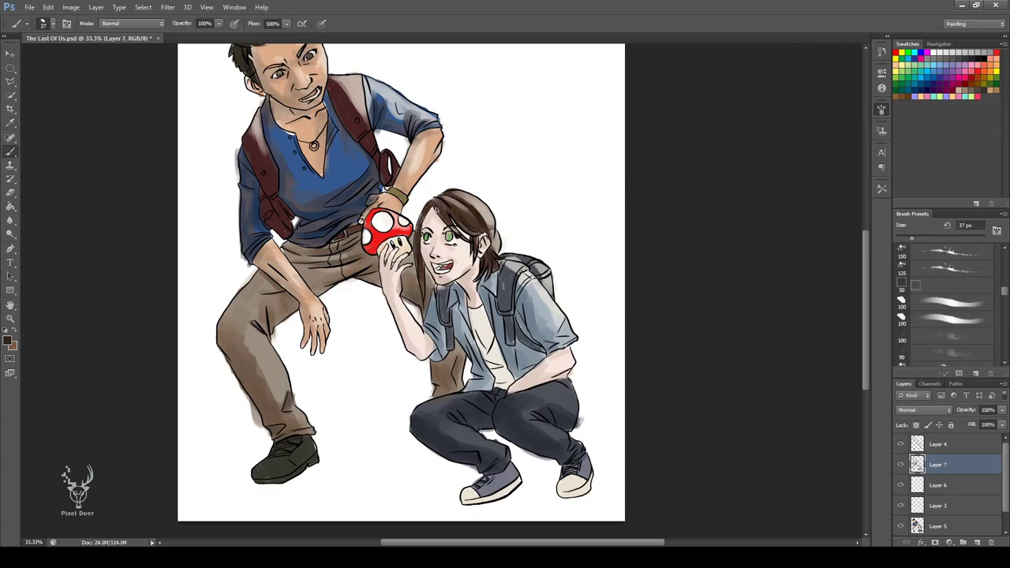
pyautogui.moveTo(416, 291); pyautogui.dragTo(379, 290)
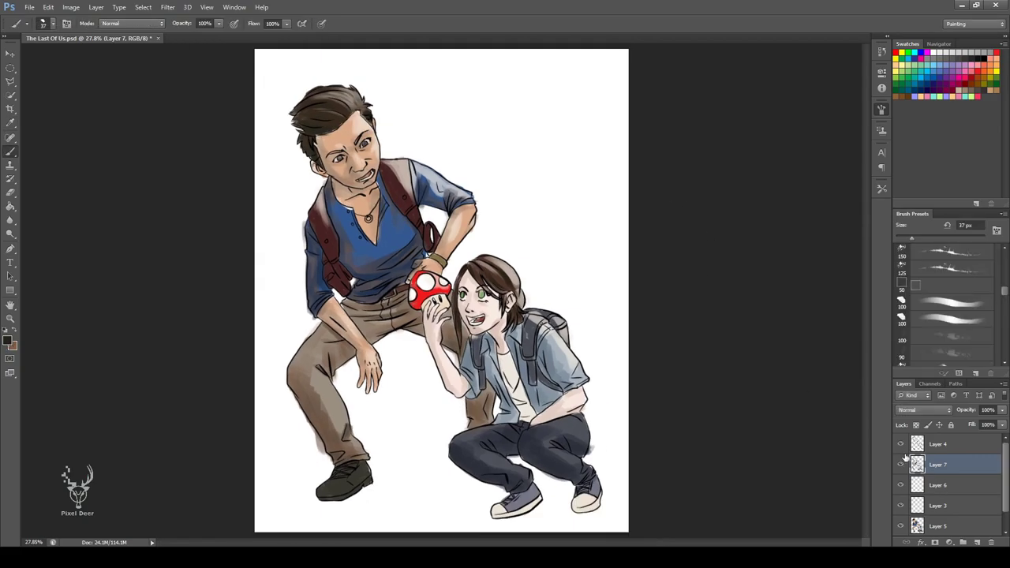
# Add a new Layer 8 above Layer 7 and sample colours from the painting
pyautogui.click(936, 487)
pyautogui.click(937, 465)
pyautogui.press('alt')
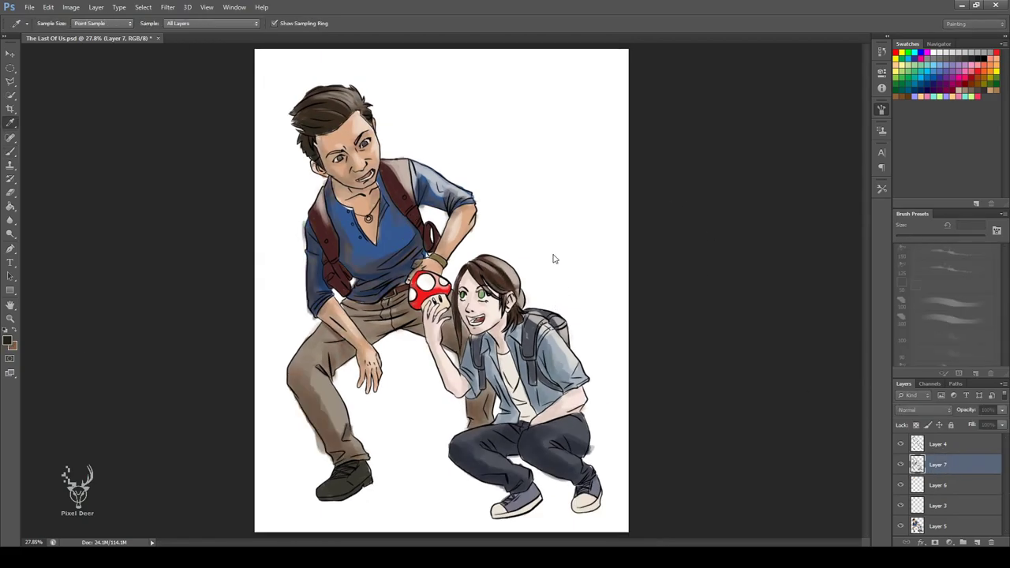
pyautogui.hotkey('ctrl', 'shift', 'alt', 'n')
pyautogui.hotkey('ctrl', 'shift', 'alt', 'n')
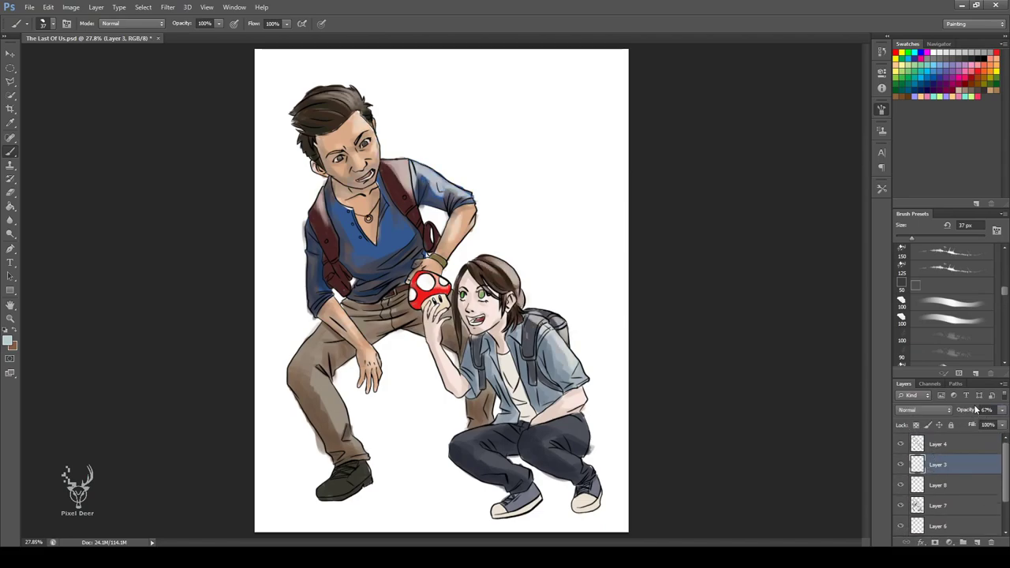
pyautogui.hotkey('alt', '[')
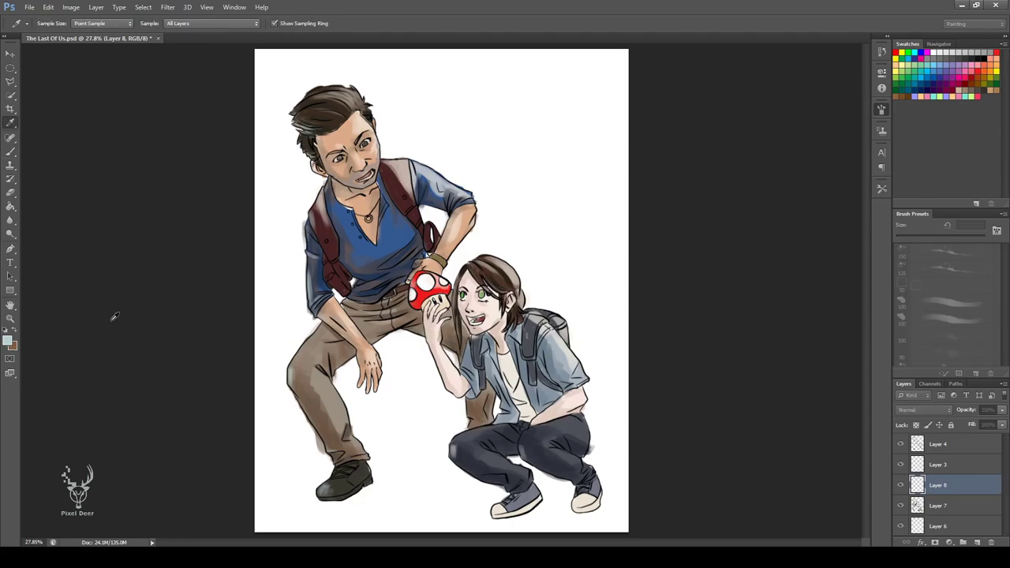
pyautogui.hotkey('alt', '[')
pyautogui.press('i')
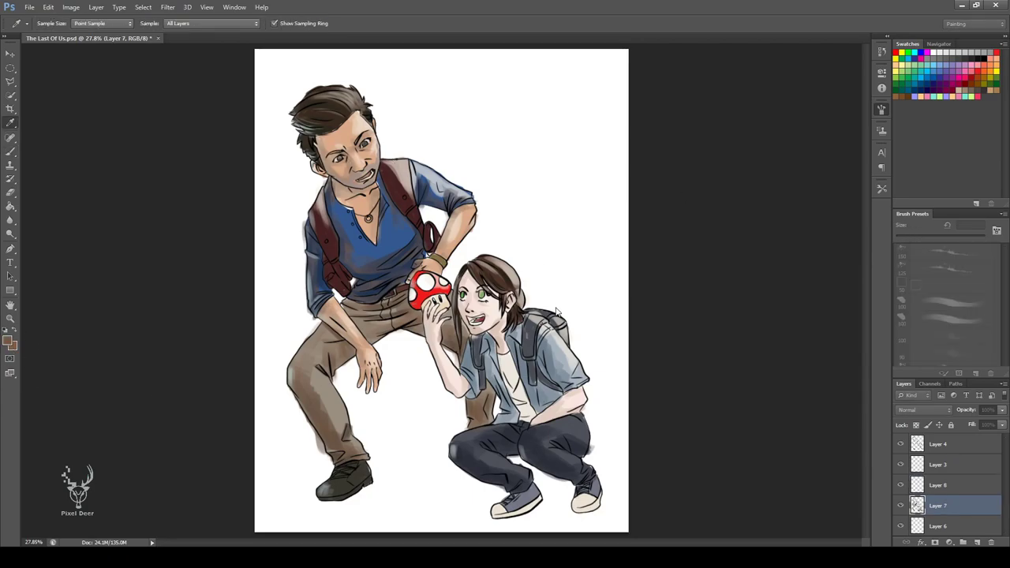
pyautogui.press('b')
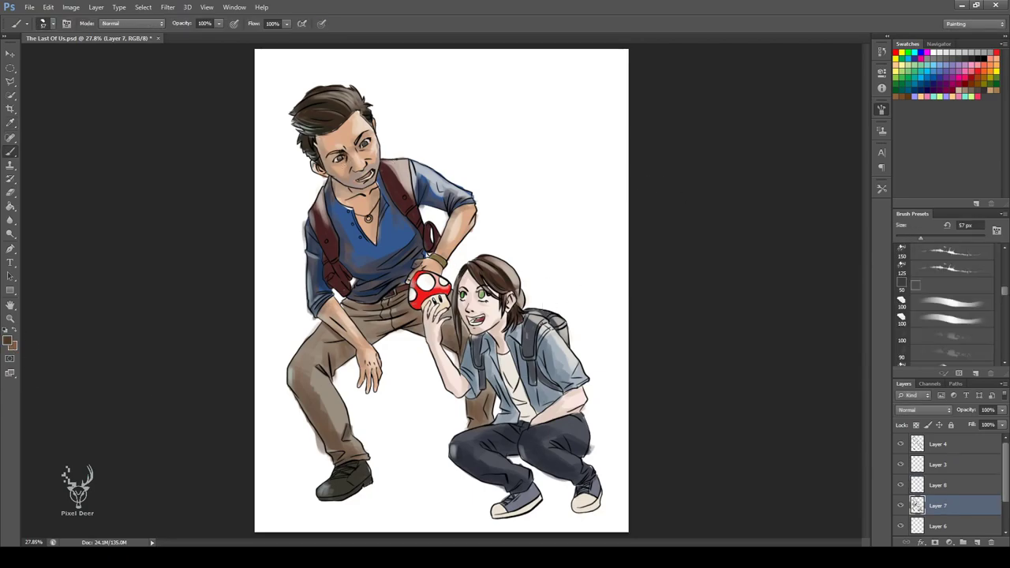
# Hide Layer 3, then sample skin, shirt blue and trouser brown while resizing the brush
pyautogui.click(900, 465)
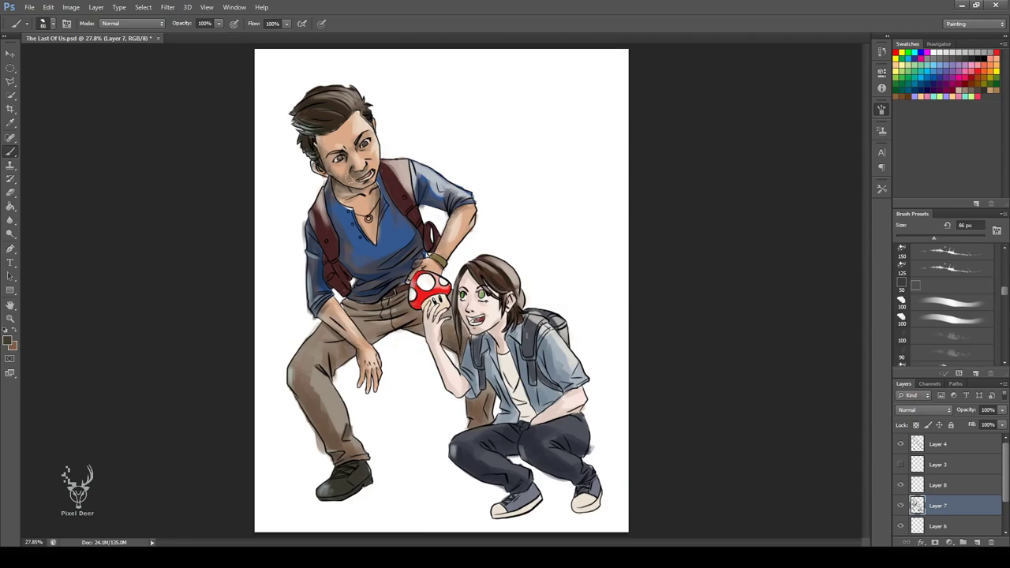
pyautogui.keyDown('alt'); pyautogui.click(330, 172); pyautogui.keyUp('alt')
pyautogui.keyDown('alt'); pyautogui.rightClick(364, 139); pyautogui.keyUp('alt')
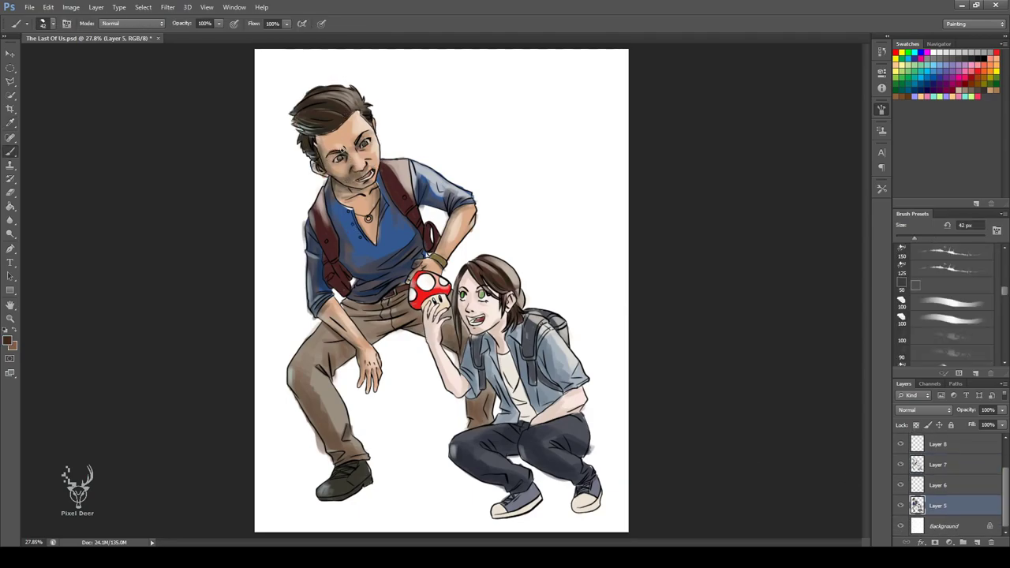
pyautogui.click(938, 505)
pyautogui.keyDown('alt'); pyautogui.click(390, 238); pyautogui.keyUp('alt')
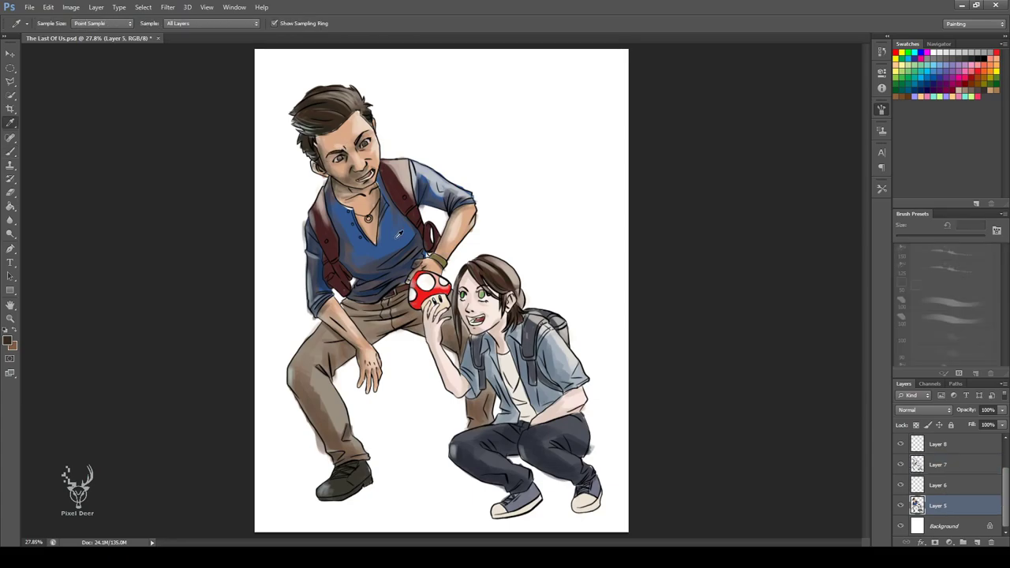
pyautogui.moveTo(347, 236); pyautogui.dragTo(410, 250)
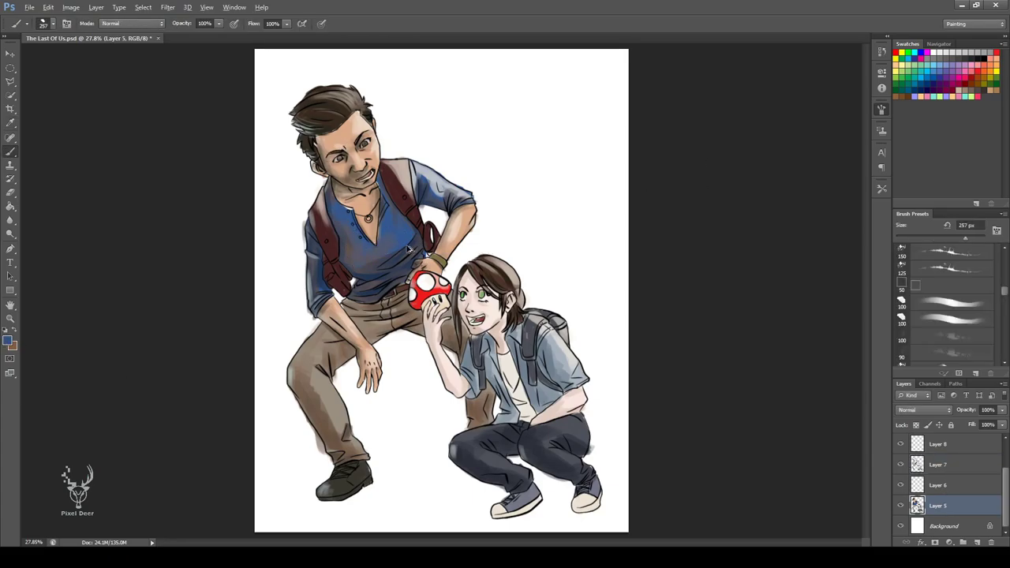
pyautogui.keyDown('alt'); pyautogui.click(325, 409); pyautogui.keyUp('alt')
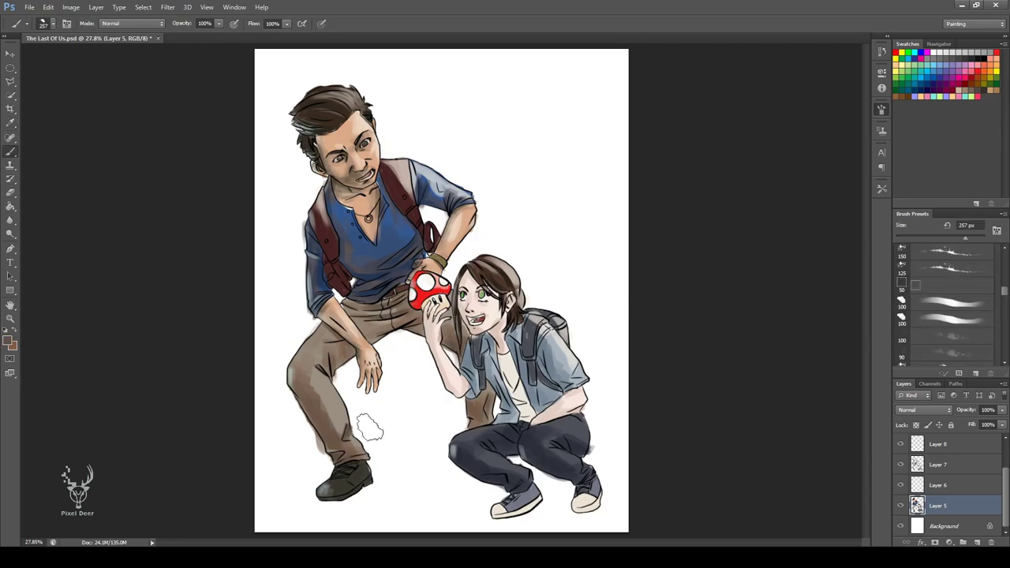
pyautogui.hotkey('alt', ']')
pyautogui.hotkey('alt', ']')
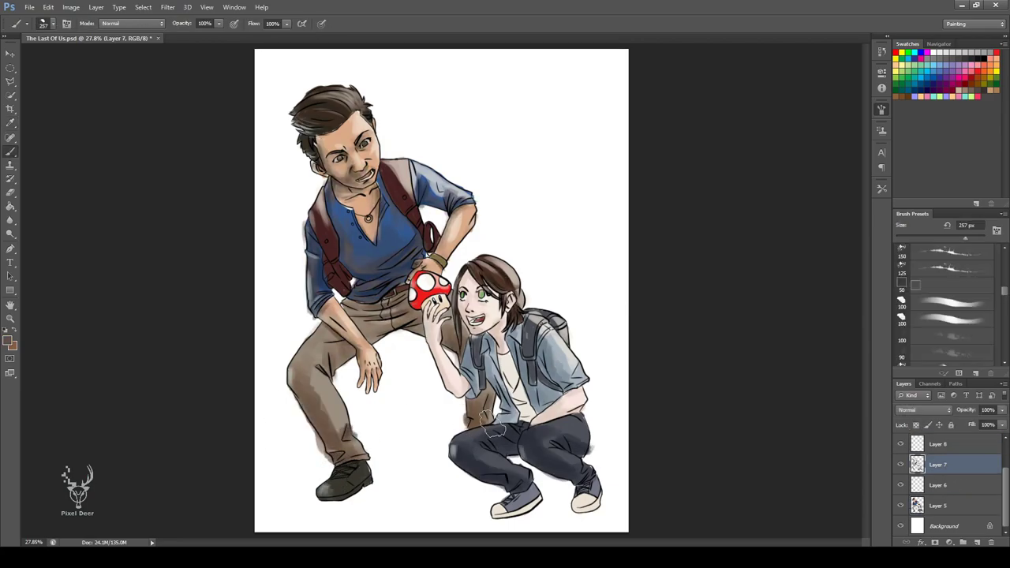
# Sample a light beige and adjust the brush size between 54 and 145 px
pyautogui.moveTo(489, 422); pyautogui.dragTo(470, 422)
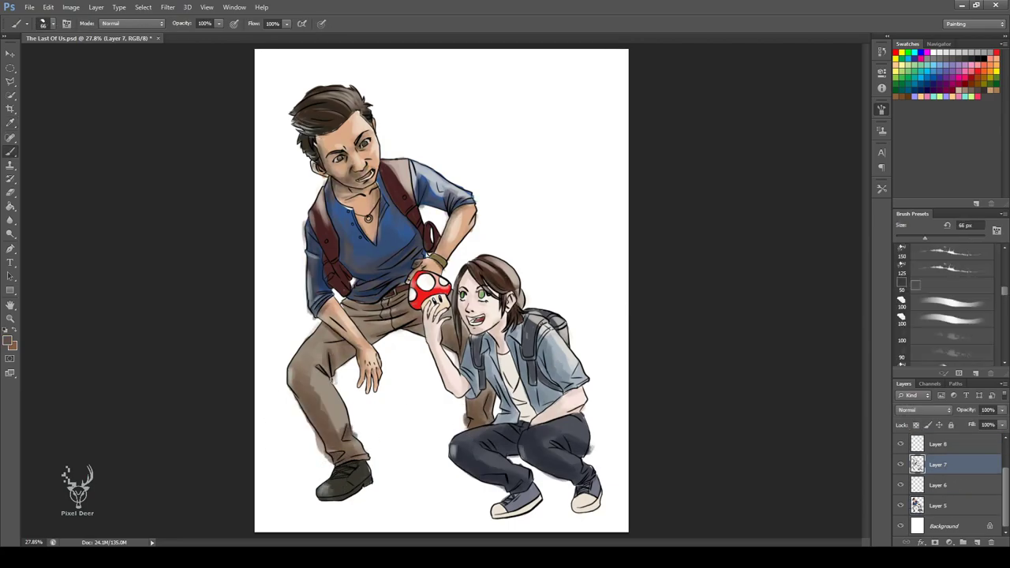
pyautogui.moveTo(432, 339); pyautogui.dragTo(454, 335)
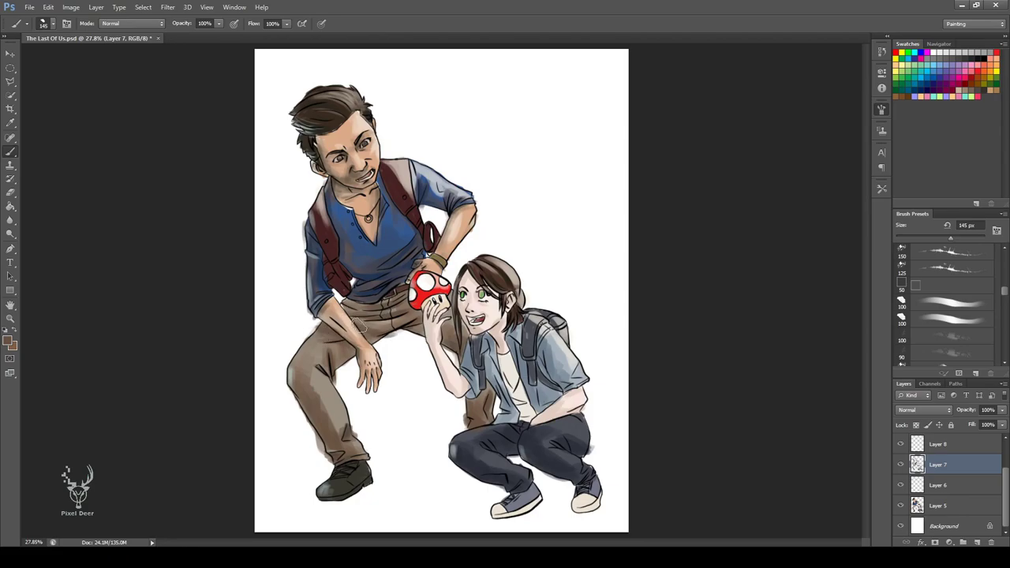
pyautogui.press('i')
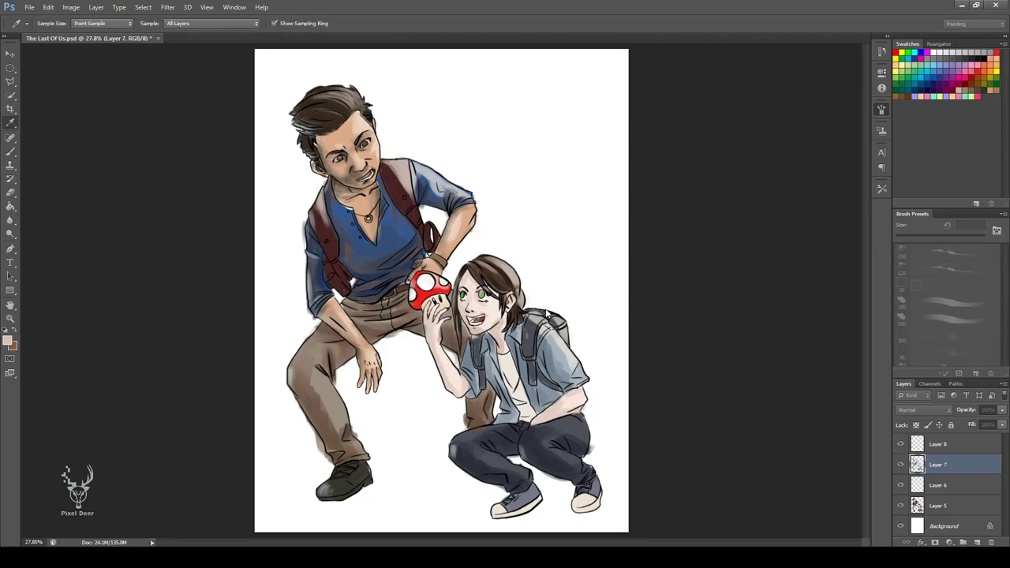
pyautogui.press('b')
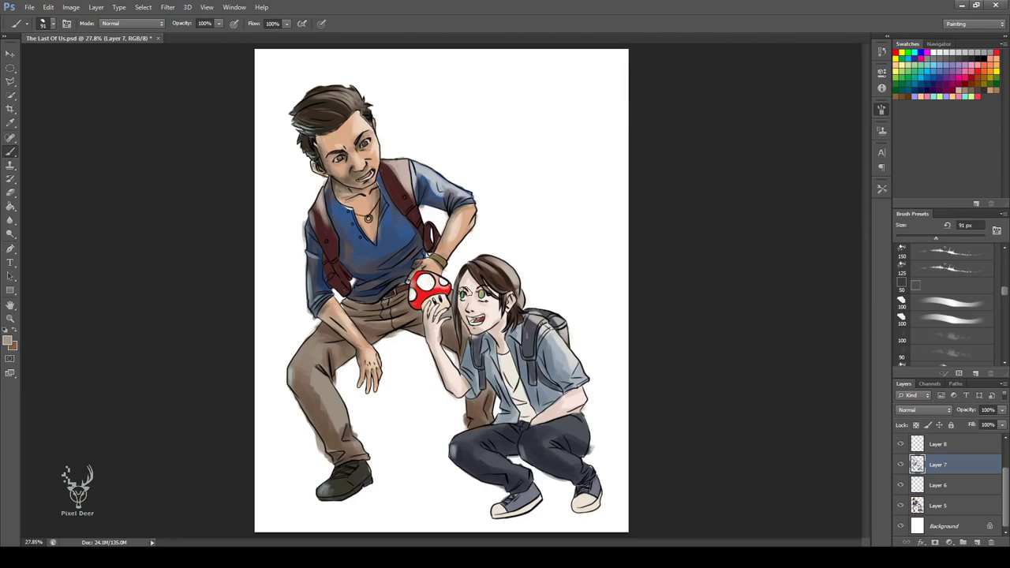
pyautogui.scroll(3, 473, 308)
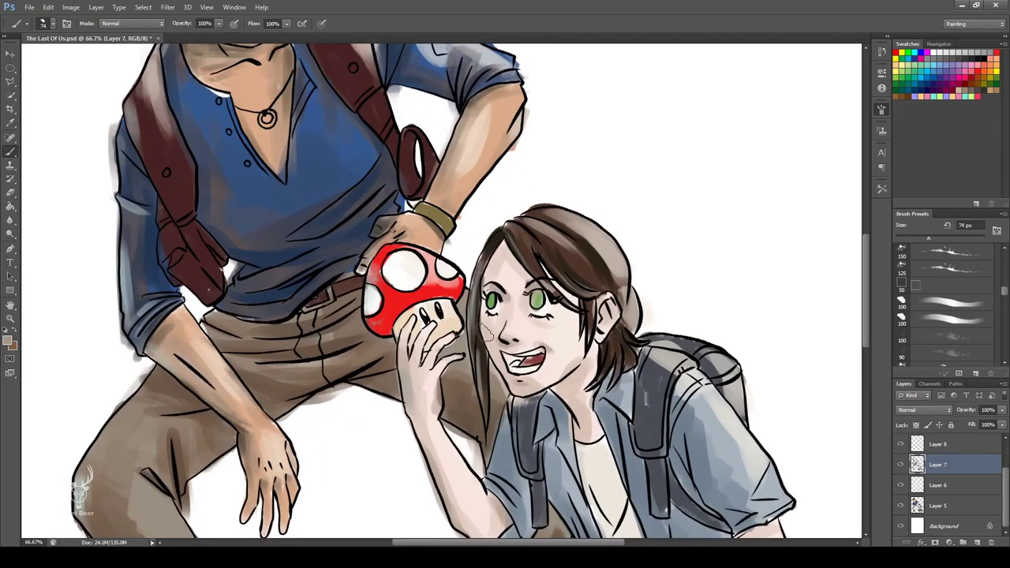
pyautogui.scroll(-3, 470, 379)
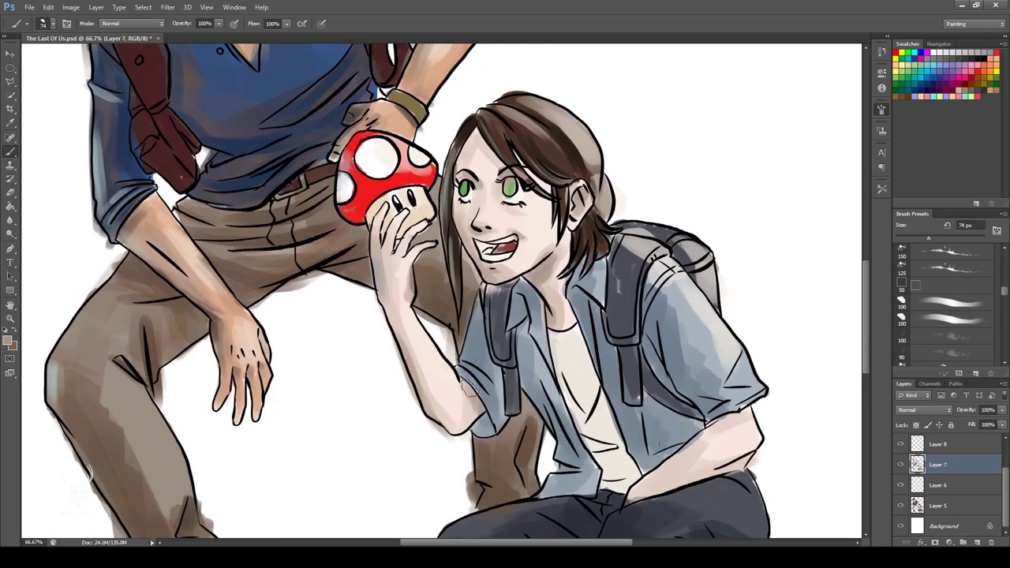
pyautogui.scroll(-3, 468, 387)
pyautogui.hscroll(5, 467, 386)
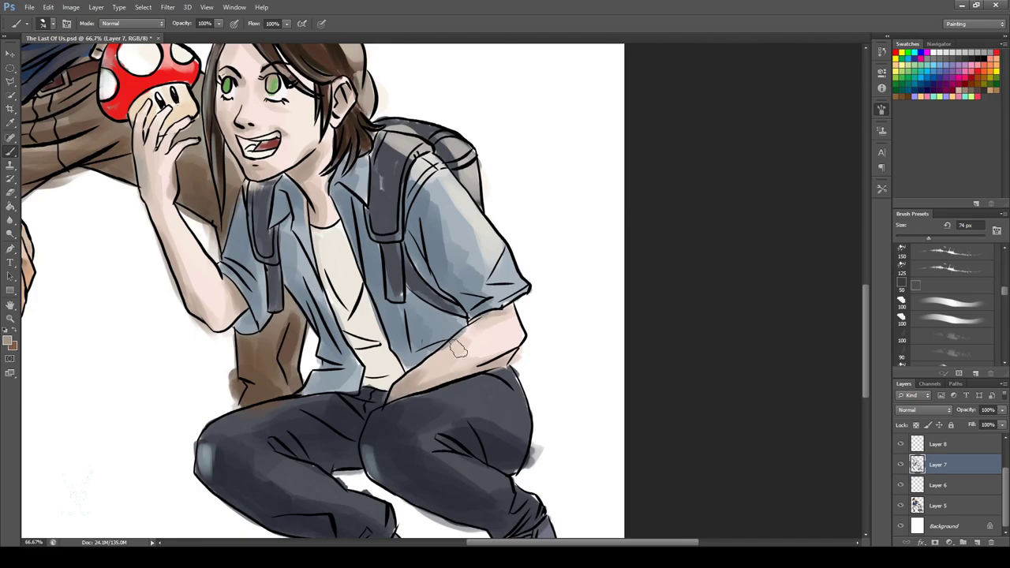
pyautogui.scroll(2, 459, 349)
pyautogui.hscroll(-1, 459, 350)
pyautogui.press('[')
pyautogui.press('[')
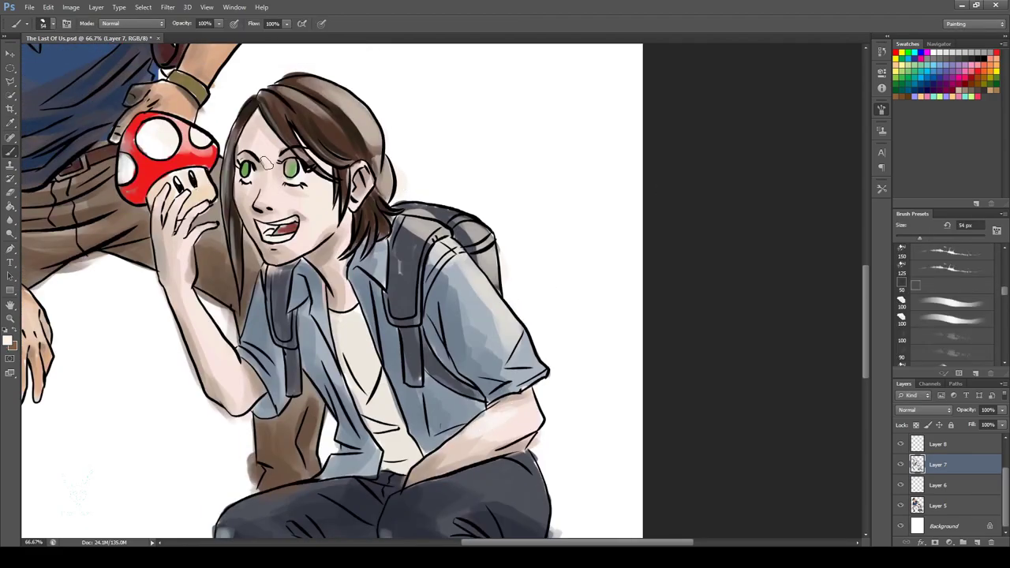
pyautogui.press(']')
pyautogui.press(']')
pyautogui.press(']')
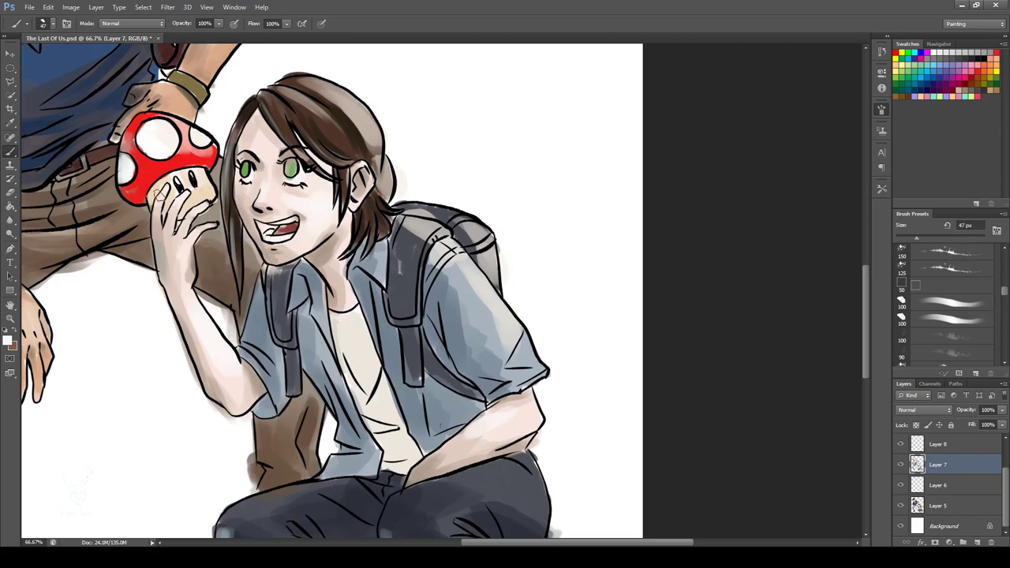
# Paint dark fold lines on the girl's shirt at 100% zoom, then fit the image on screen
pyautogui.keyDown('alt'); pyautogui.click(183, 134); pyautogui.keyUp('alt')
pyautogui.keyDown('alt'); pyautogui.click(208, 202); pyautogui.keyUp('alt')
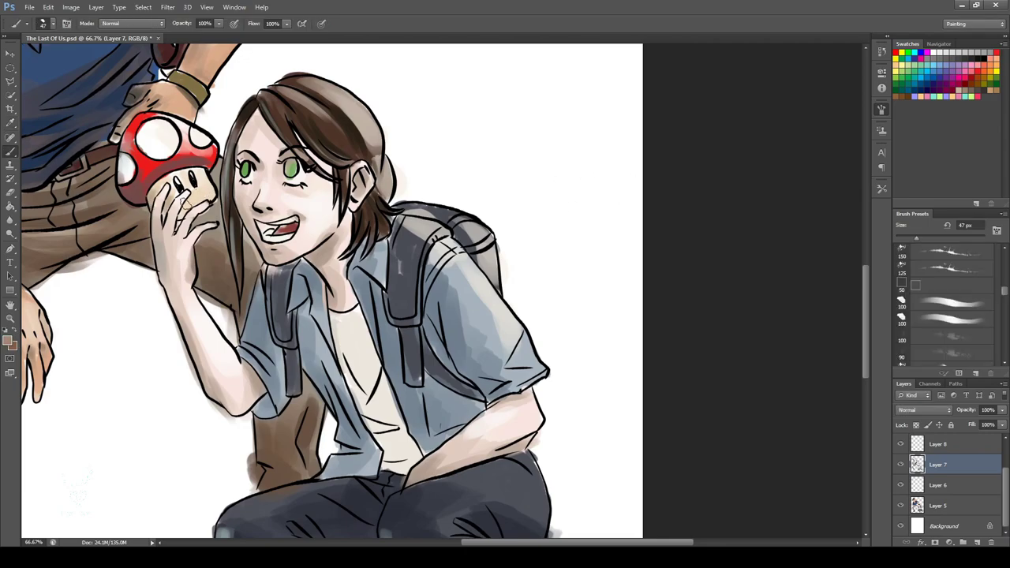
pyautogui.keyDown('alt'); pyautogui.click(171, 210); pyautogui.keyUp('alt')
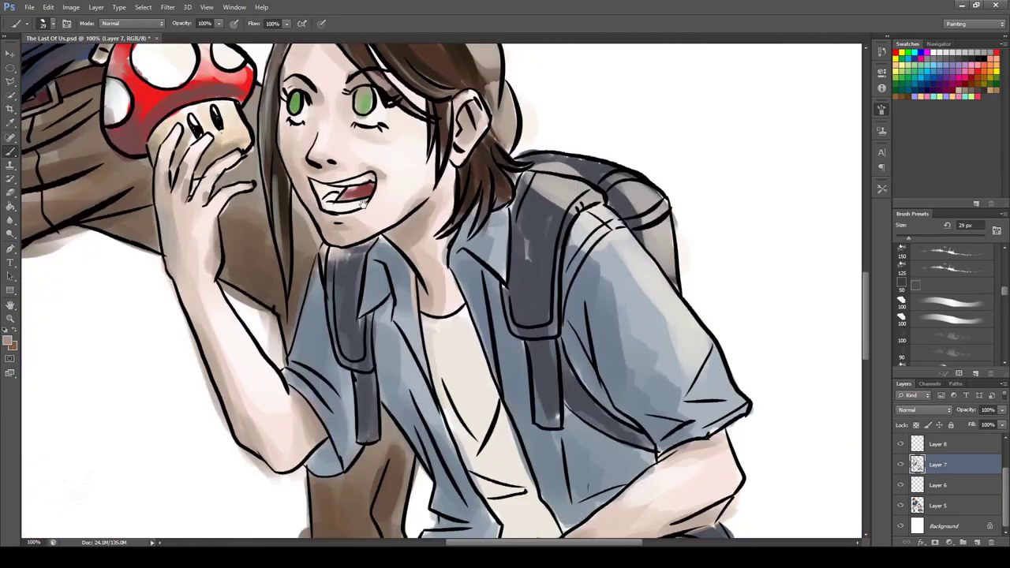
pyautogui.keyDown('alt'); pyautogui.click(334, 289); pyautogui.keyUp('alt')
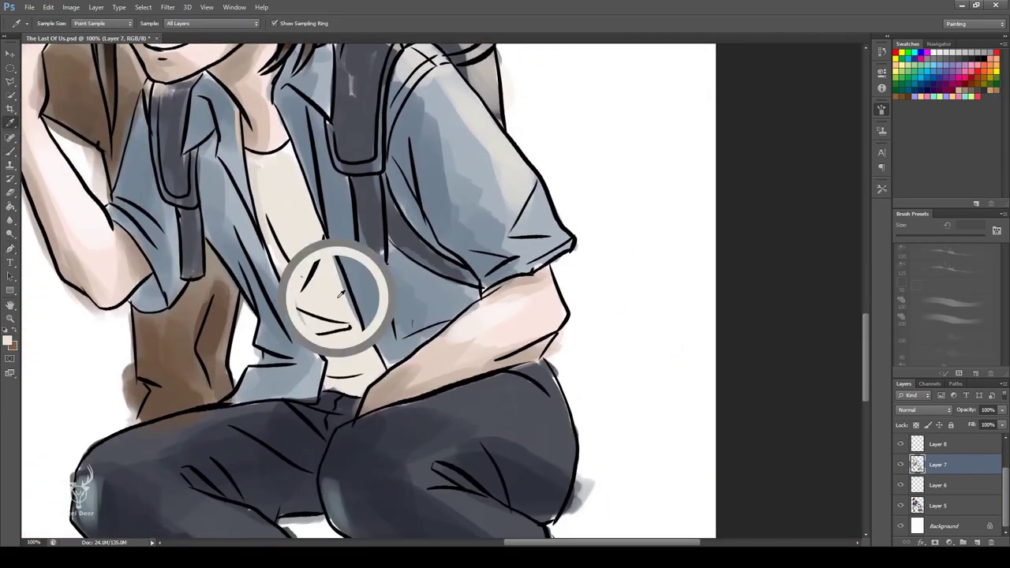
pyautogui.moveTo(304, 243); pyautogui.dragTo(285, 286)
pyautogui.moveTo(325, 202)
pyautogui.mouseDown()
pyautogui.moveTo(293, 284)
pyautogui.moveTo(347, 329)
pyautogui.mouseUp()
pyautogui.moveTo(324, 365); pyautogui.dragTo(366, 393)
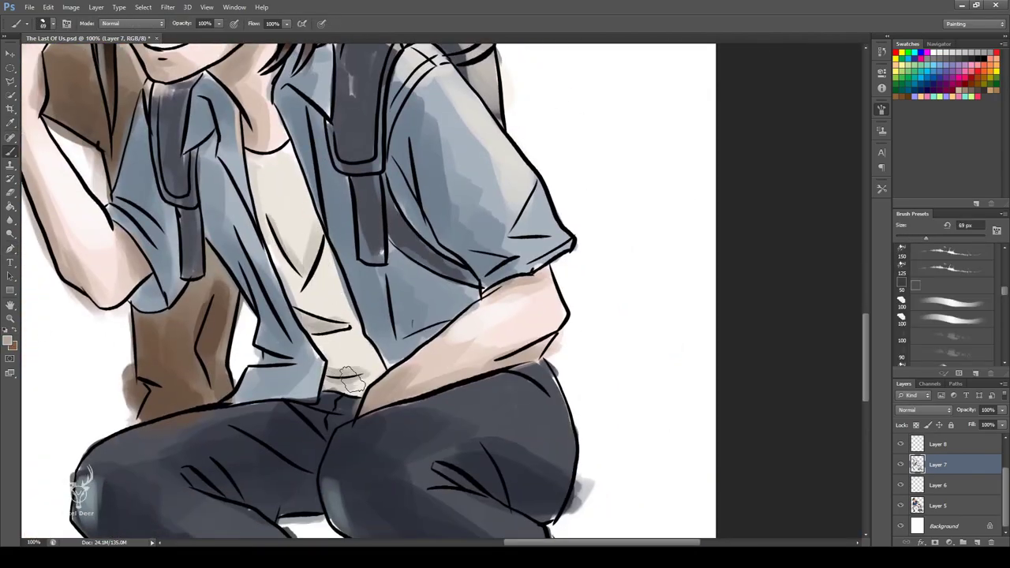
pyautogui.moveTo(296, 237); pyautogui.dragTo(273, 298)
pyautogui.moveTo(316, 338); pyautogui.dragTo(320, 355)
pyautogui.hotkey('ctrl', '-')
pyautogui.hotkey('ctrl', '0')
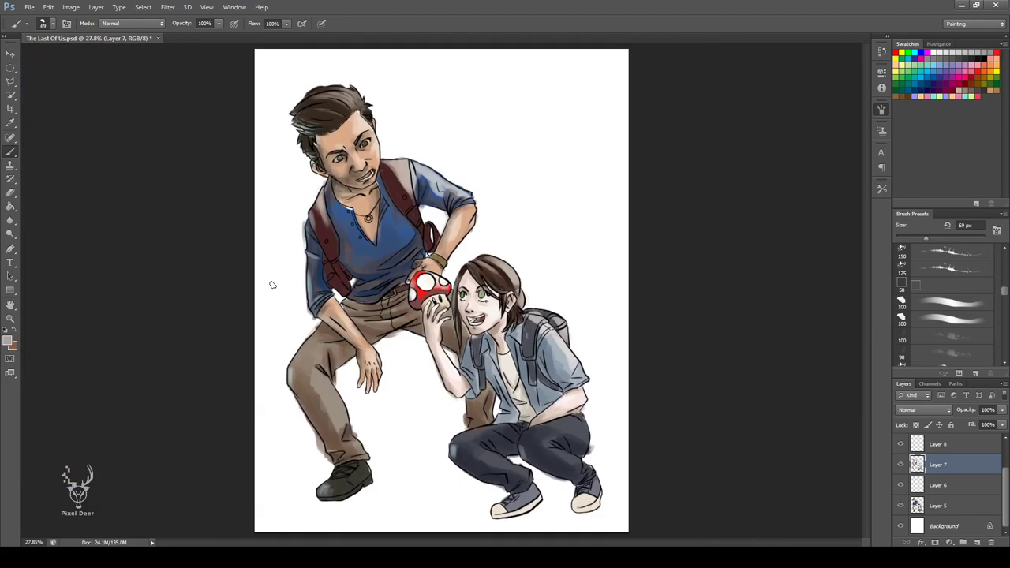
# Shrink the brush to 27 px and set Layer 3's blending to Multiply
pyautogui.press('b')
pyautogui.click(939, 445)
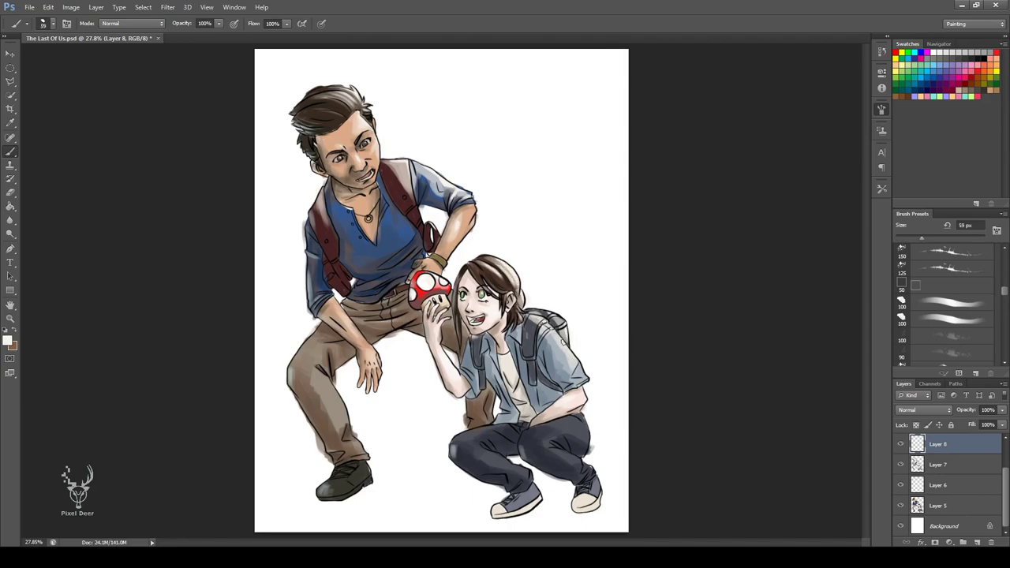
pyautogui.press('[')
pyautogui.press('[')
pyautogui.press('[')
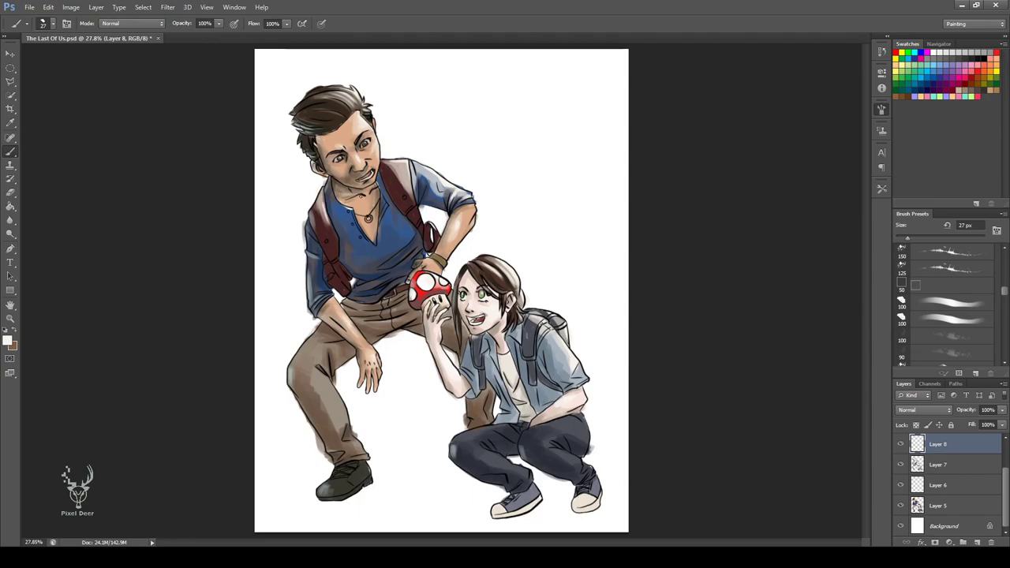
pyautogui.hotkey('ctrl', '-')
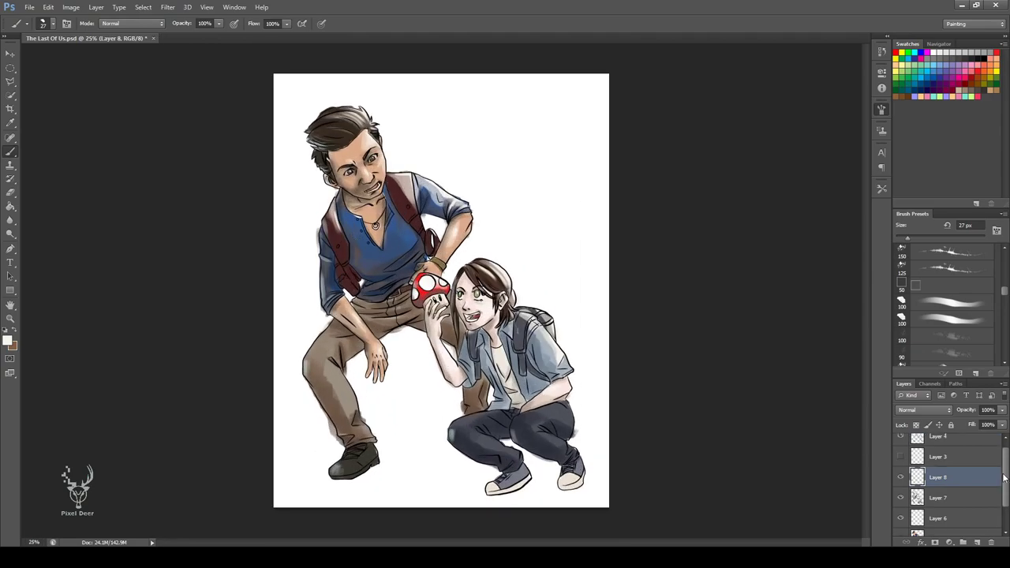
pyautogui.hotkey('shift', 'alt', 'm')
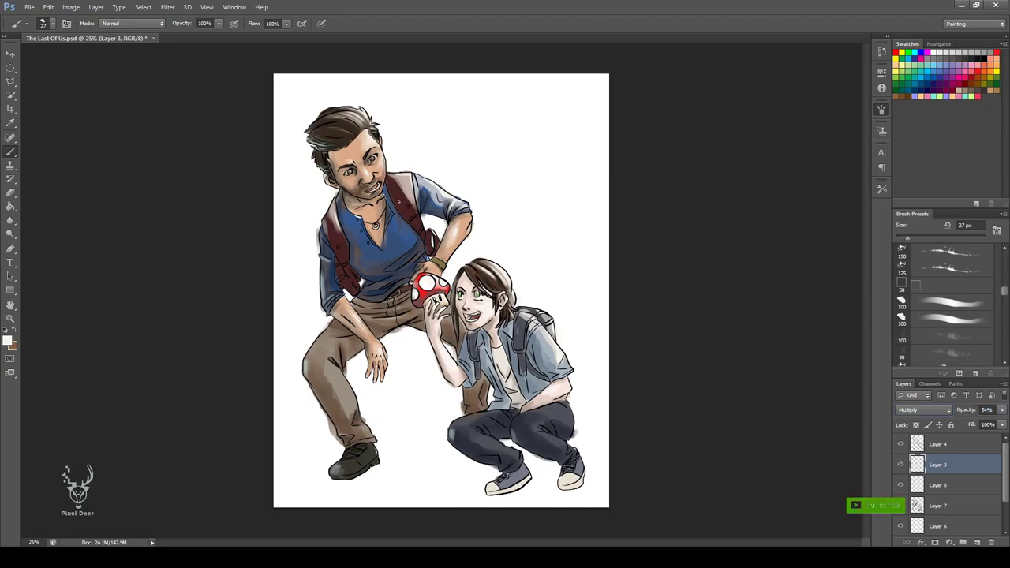
# Make Layer 9 the background layer and load a large 500 px cloud brush
pyautogui.click(945, 500)
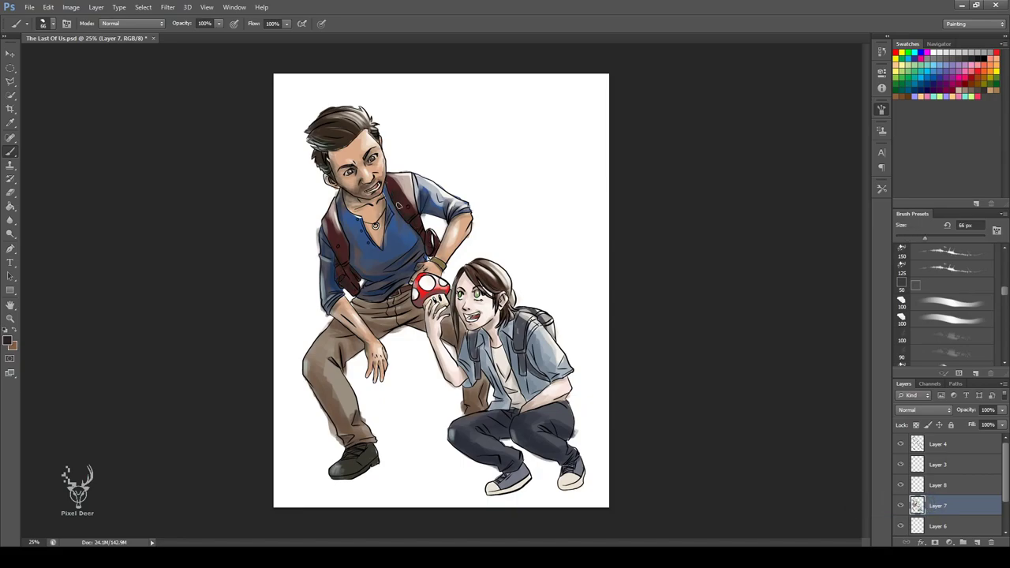
pyautogui.press('[')
pyautogui.press('[')
pyautogui.press('[')
pyautogui.scroll(-2, 947, 490)
pyautogui.click(940, 526)
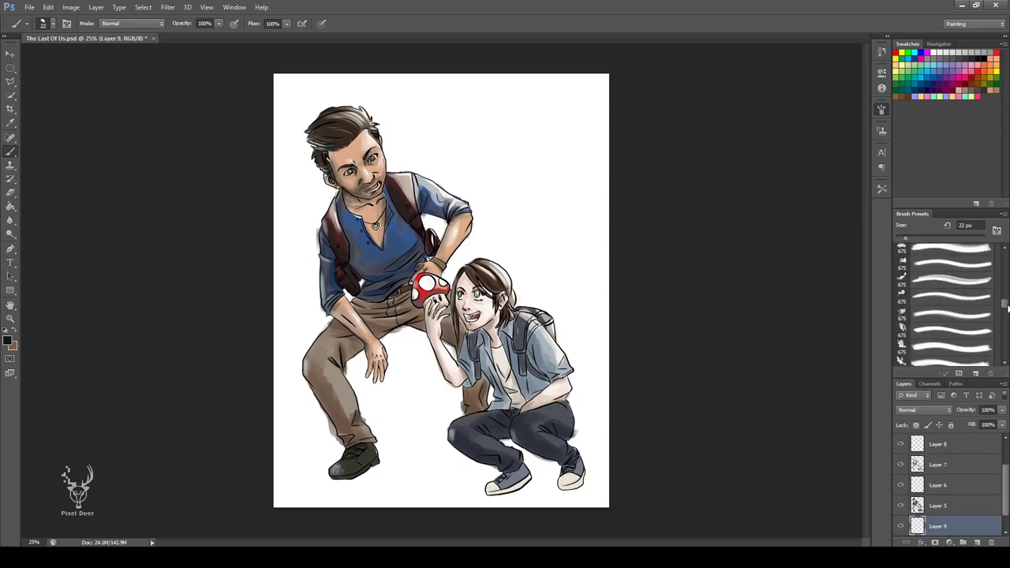
pyautogui.scroll(-5, 955, 307)
pyautogui.click(971, 327)
pyautogui.press('i')
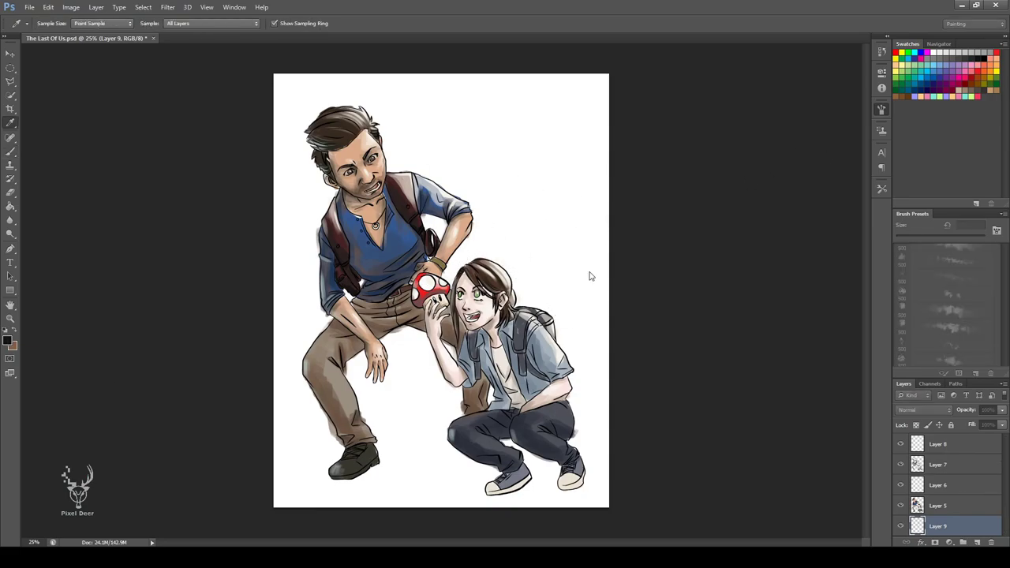
# Paint a cloudy light-blue sky behind the characters on Layer 9
pyautogui.click(562, 289)
pyautogui.press('b')
pyautogui.moveTo(440, 90); pyautogui.dragTo(300, 316)
pyautogui.moveTo(553, 237); pyautogui.dragTo(395, 379)
pyautogui.moveTo(608, 207)
pyautogui.mouseDown()
pyautogui.moveTo(536, 87)
pyautogui.moveTo(605, 90)
pyautogui.mouseUp()
pyautogui.moveTo(600, 142); pyautogui.dragTo(485, 102)
pyautogui.moveTo(568, 237); pyautogui.dragTo(492, 83)
pyautogui.moveTo(553, 86); pyautogui.dragTo(599, 253)
# Paint sampled green grass across the lower canvas
pyautogui.press('i')
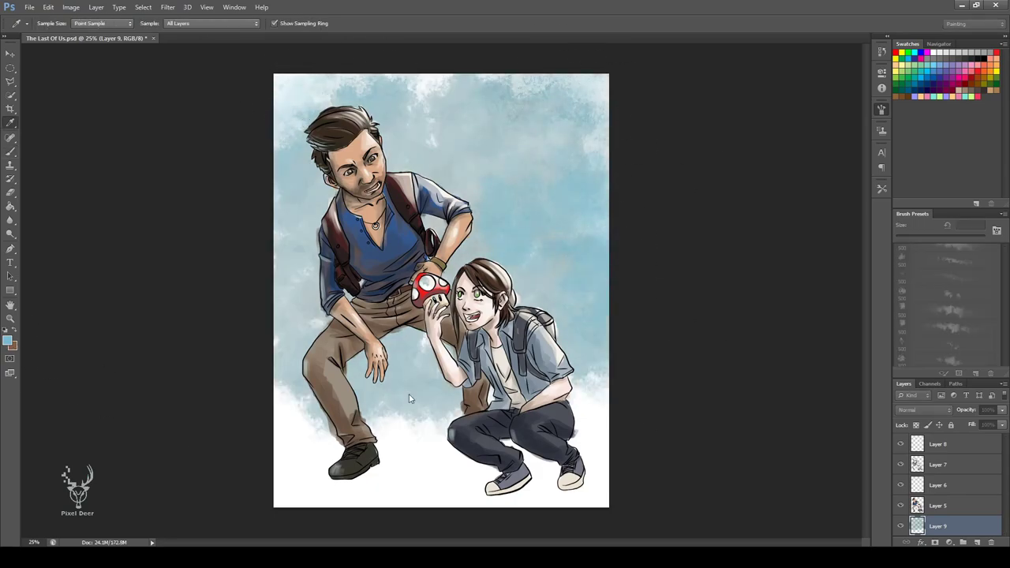
pyautogui.click(475, 292)
pyautogui.press('b')
pyautogui.moveTo(300, 473); pyautogui.dragTo(608, 442)
pyautogui.moveTo(363, 411); pyautogui.dragTo(614, 388)
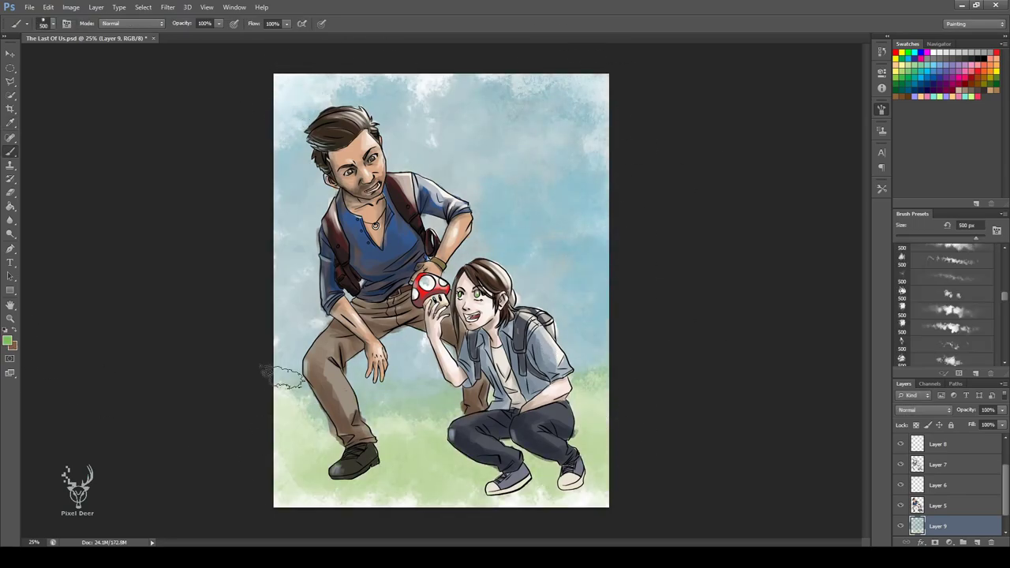
pyautogui.moveTo(284, 427); pyautogui.dragTo(552, 489)
# Paint white clouds in the upper sky, then add a new empty layer on top
pyautogui.press('i')
pyautogui.press('b')
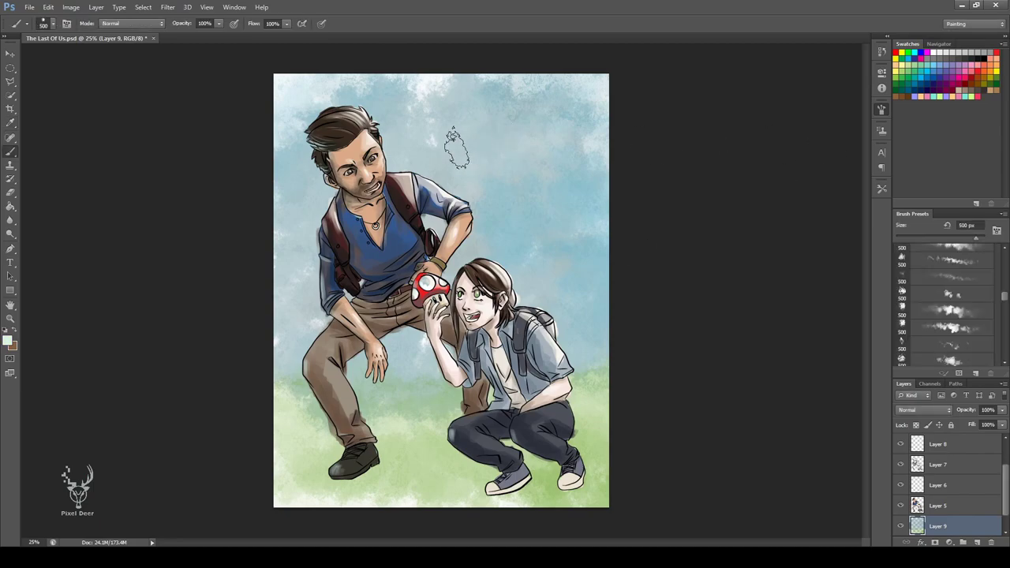
pyautogui.moveTo(451, 147); pyautogui.dragTo(600, 102)
pyautogui.moveTo(568, 182); pyautogui.dragTo(427, 157)
pyautogui.moveTo(331, 150); pyautogui.dragTo(320, 158)
pyautogui.hotkey('ctrl', 'z')
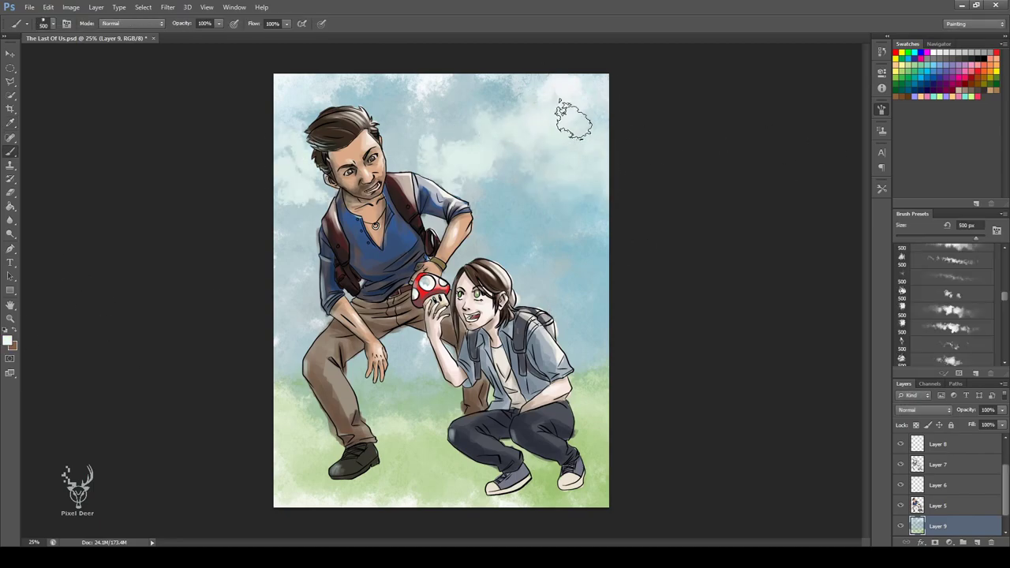
pyautogui.moveTo(560, 117); pyautogui.dragTo(497, 148)
pyautogui.moveTo(564, 71); pyautogui.dragTo(588, 162)
pyautogui.keyDown('alt'); pyautogui.click(307, 158); pyautogui.keyUp('alt')
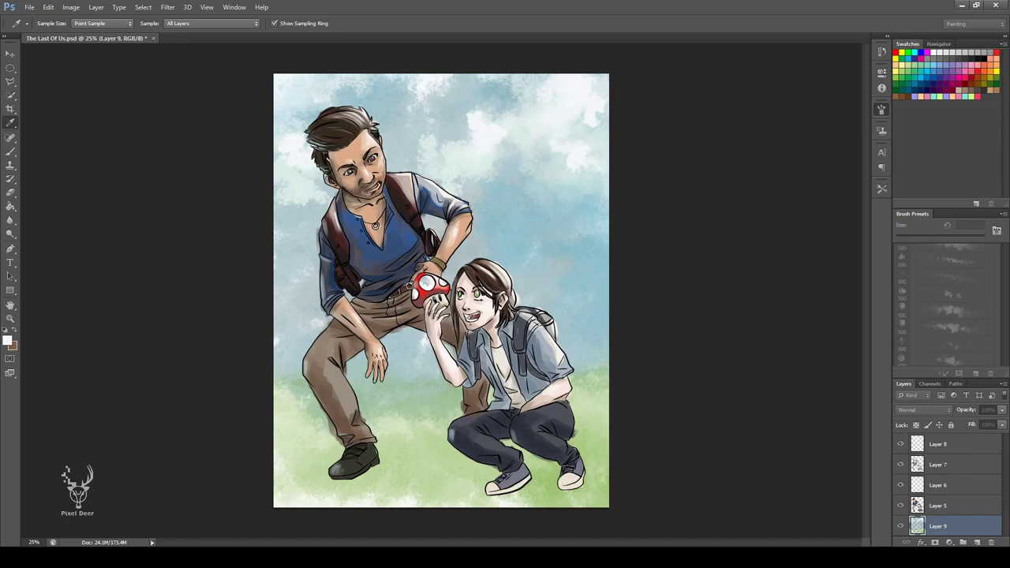
pyautogui.hotkey('ctrl', 'shift', 'alt', 'n')
# Shade darker green grass around the characters' feet on Layer 9
pyautogui.press('i')
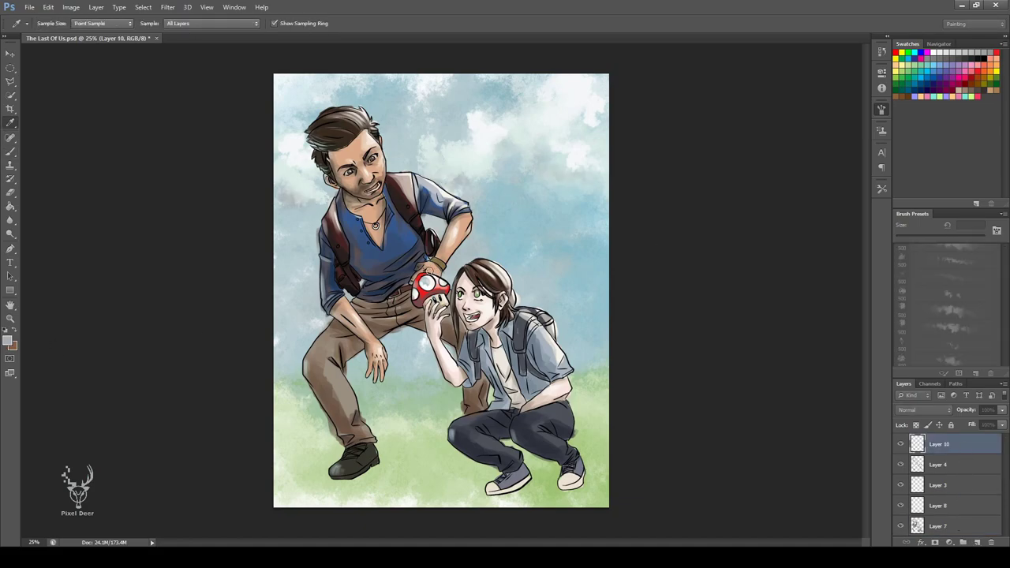
pyautogui.press('b')
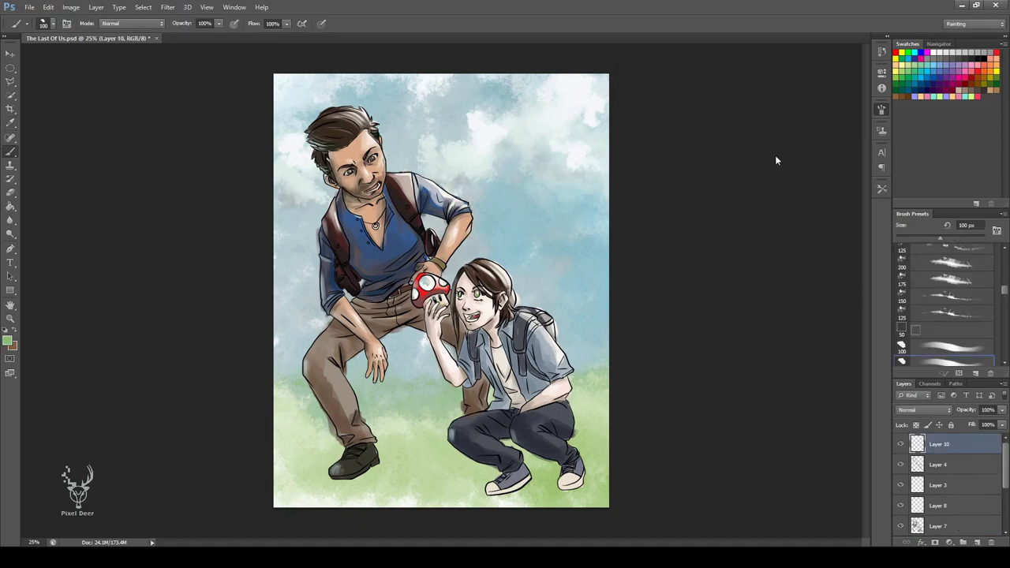
pyautogui.press('i')
pyautogui.press('b')
pyautogui.keyDown('ctrl'); pyautogui.click(497, 490); pyautogui.keyUp('ctrl')
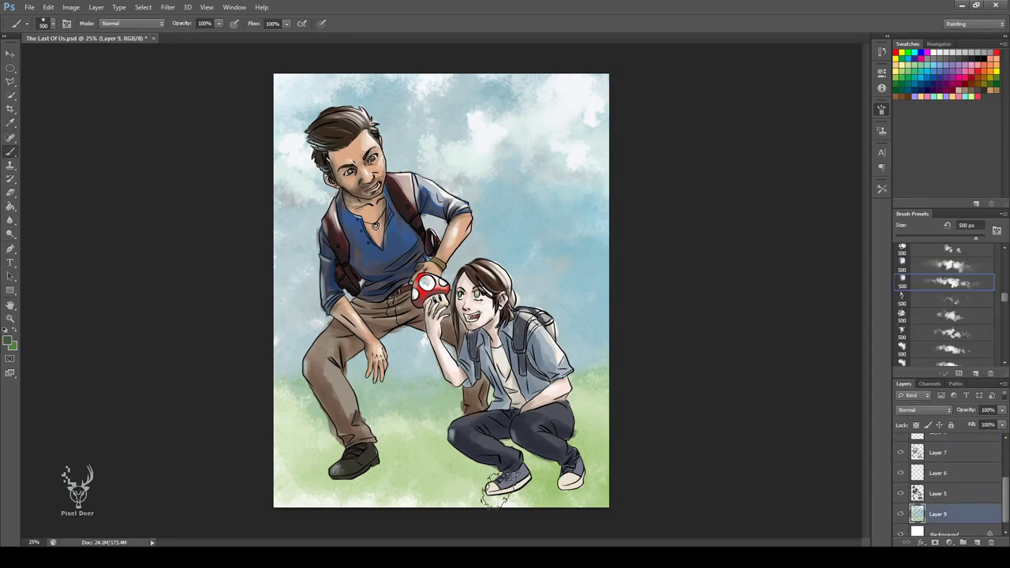
pyautogui.press('i')
pyautogui.press('b')
pyautogui.moveTo(529, 474)
pyautogui.mouseDown()
pyautogui.moveTo(426, 482)
pyautogui.moveTo(300, 458)
pyautogui.mouseUp()
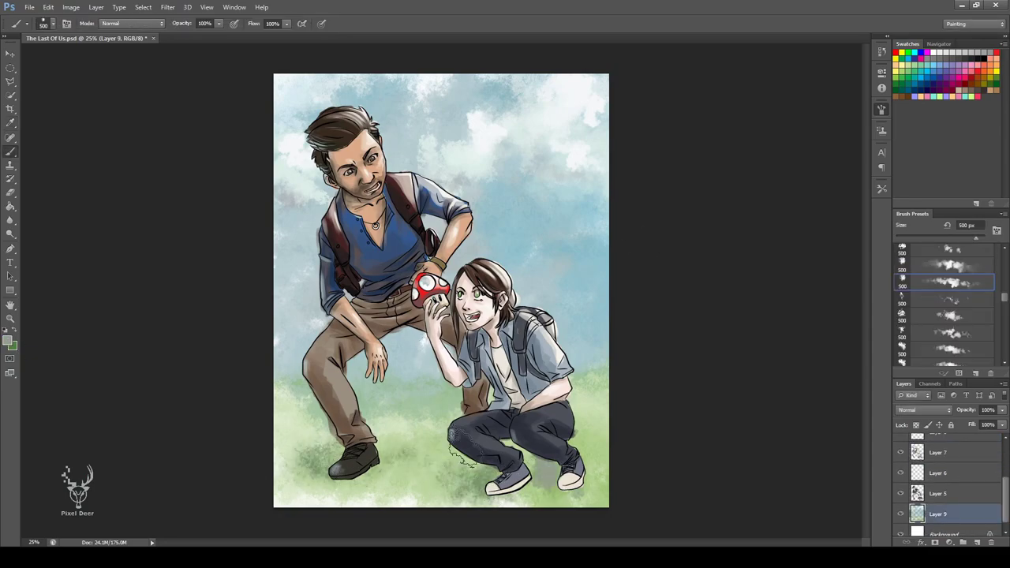
pyautogui.moveTo(371, 450); pyautogui.dragTo(557, 462)
# Paint a soft white cloudy vignette along the canvas edges on Layer 10
pyautogui.keyDown('ctrl'); pyautogui.click(560, 462); pyautogui.keyUp('ctrl')
pyautogui.press(',')
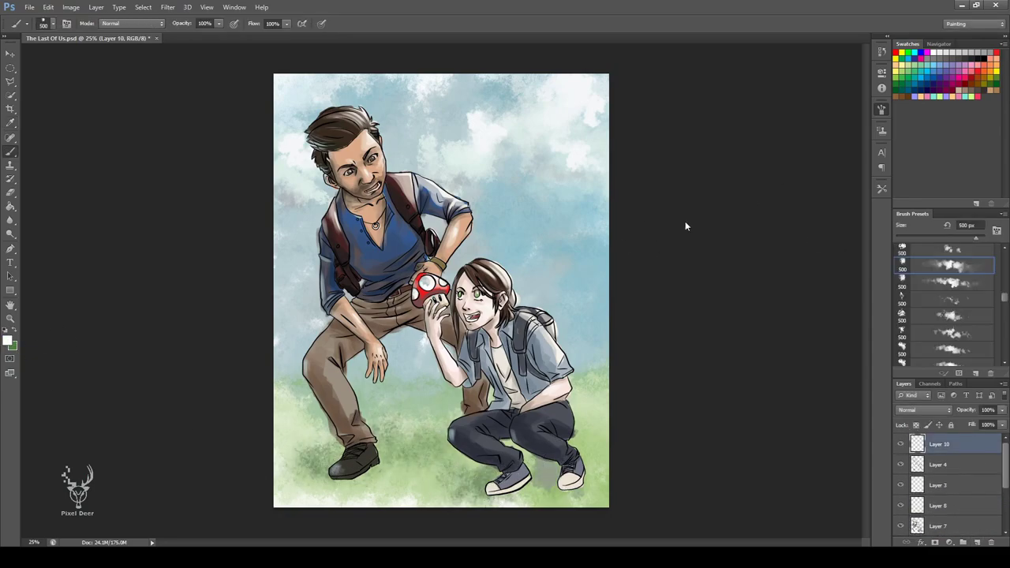
pyautogui.moveTo(259, 154)
pyautogui.mouseDown()
pyautogui.moveTo(609, 327)
pyautogui.moveTo(553, 68)
pyautogui.moveTo(282, 219)
pyautogui.mouseUp()
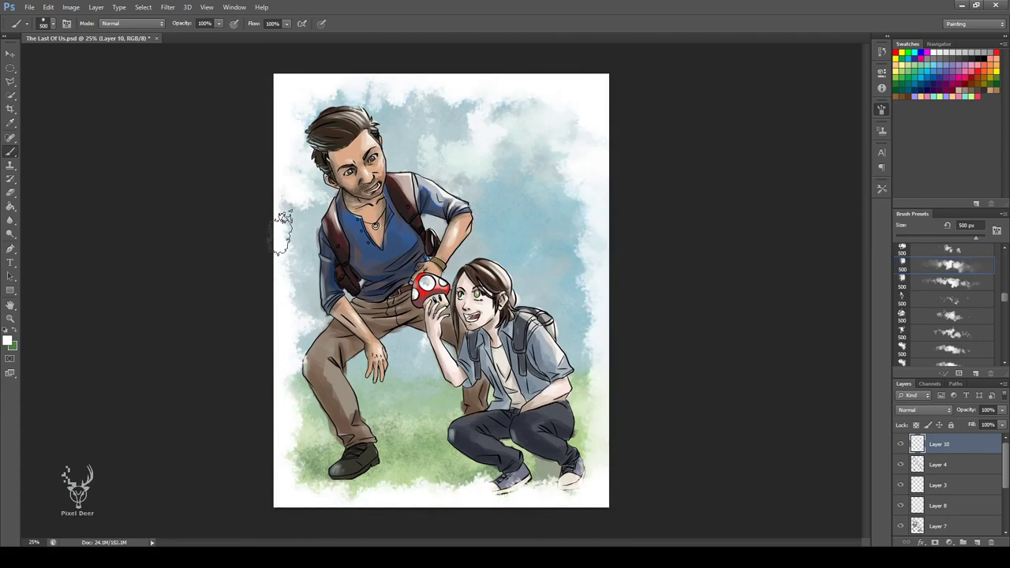
pyautogui.moveTo(591, 99)
pyautogui.mouseDown()
pyautogui.moveTo(287, 447)
pyautogui.moveTo(282, 240)
pyautogui.mouseUp()
pyautogui.hotkey('ctrl', '-')
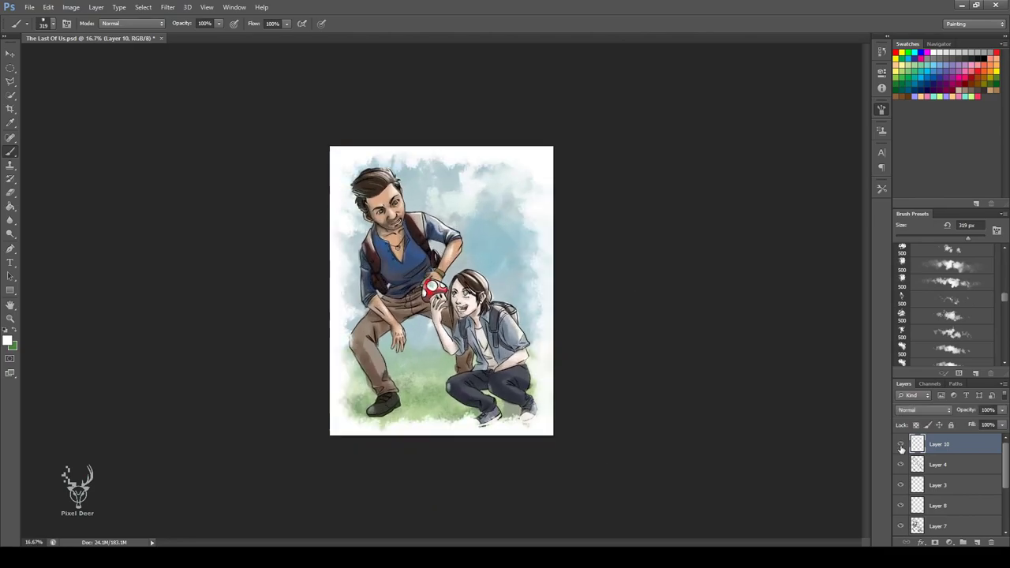
pyautogui.hotkey('alt', '[')
pyautogui.hotkey('alt', ']')
pyautogui.hotkey('ctrl', '=')
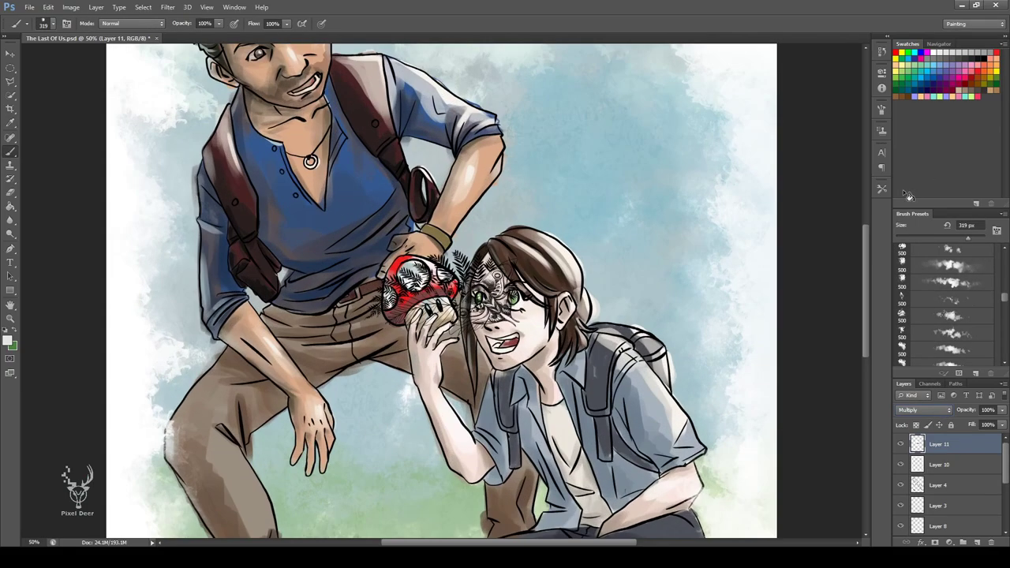
# Scale the fern pattern onto the girl's forearm, add a mask and paint part out
pyautogui.hotkey('ctrl', 't')
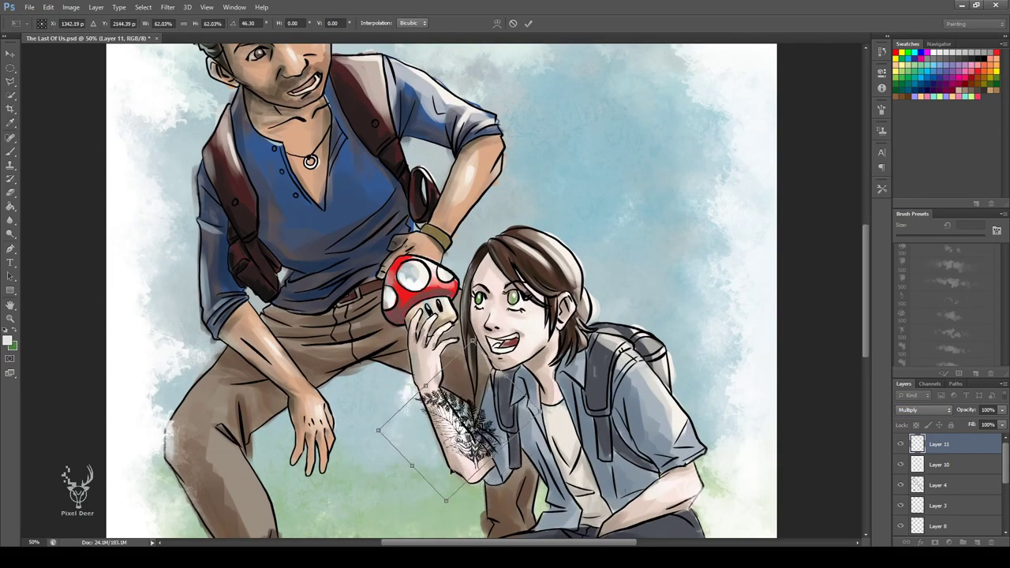
pyautogui.press('Return')
pyautogui.press('7')
pyautogui.press('6')
pyautogui.press('b')
pyautogui.click(934, 542)
pyautogui.scroll(-3, 1002, 286)
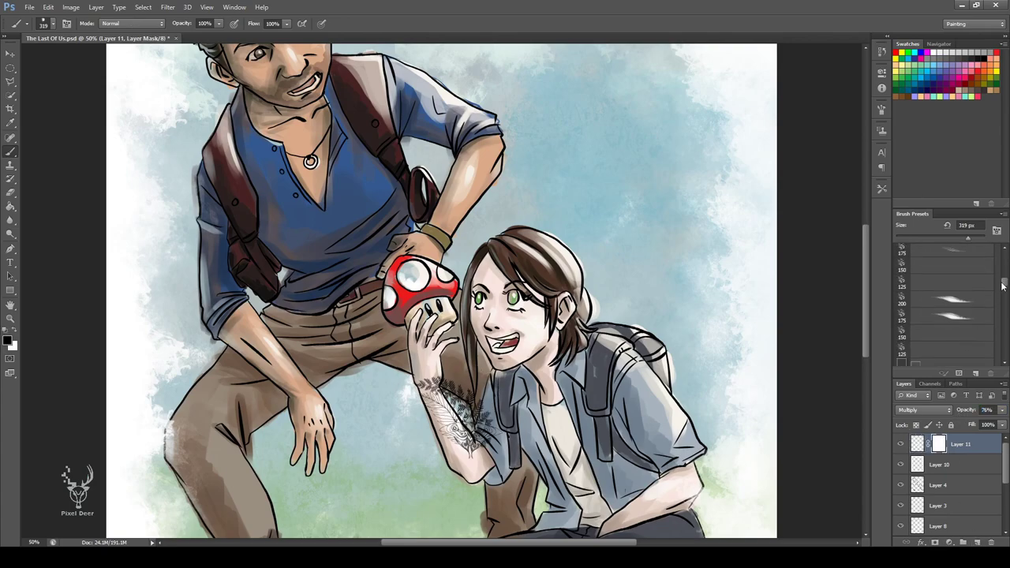
pyautogui.click(952, 275)
pyautogui.moveTo(446, 379); pyautogui.dragTo(483, 444)
pyautogui.scroll(5, 952, 300)
pyautogui.click(952, 353)
pyautogui.press('[')
pyautogui.press('[')
# Rotate the tattoo to follow the forearm and move its layer below Layer 8
pyautogui.click(917, 444)
pyautogui.hotkey('ctrl', 't')
pyautogui.moveTo(347, 473)
pyautogui.mouseDown()
pyautogui.moveTo(359, 486)
pyautogui.moveTo(461, 447)
pyautogui.mouseUp()
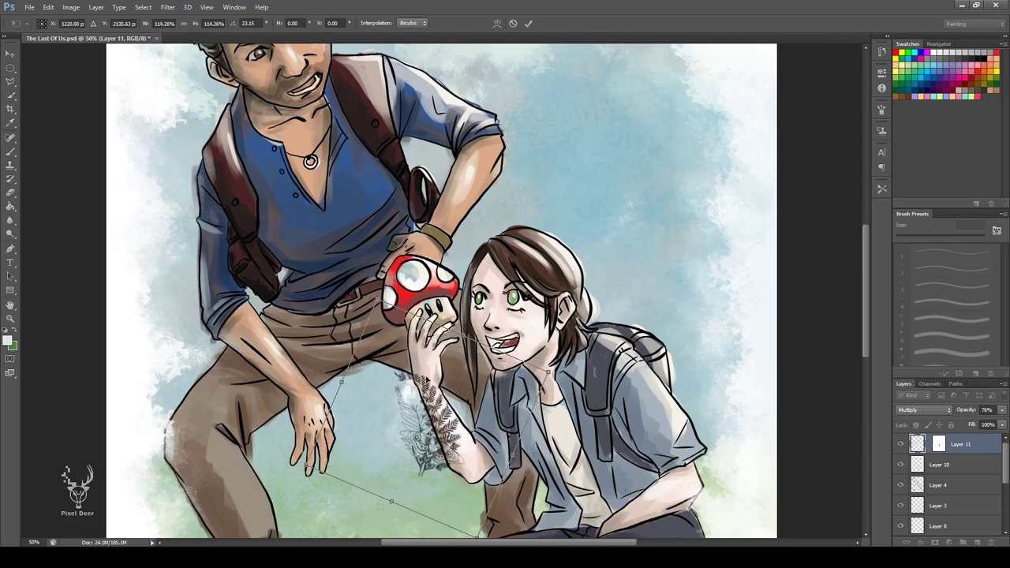
pyautogui.press('Return')
pyautogui.press('b')
pyautogui.hotkey('ctrl', '\\')
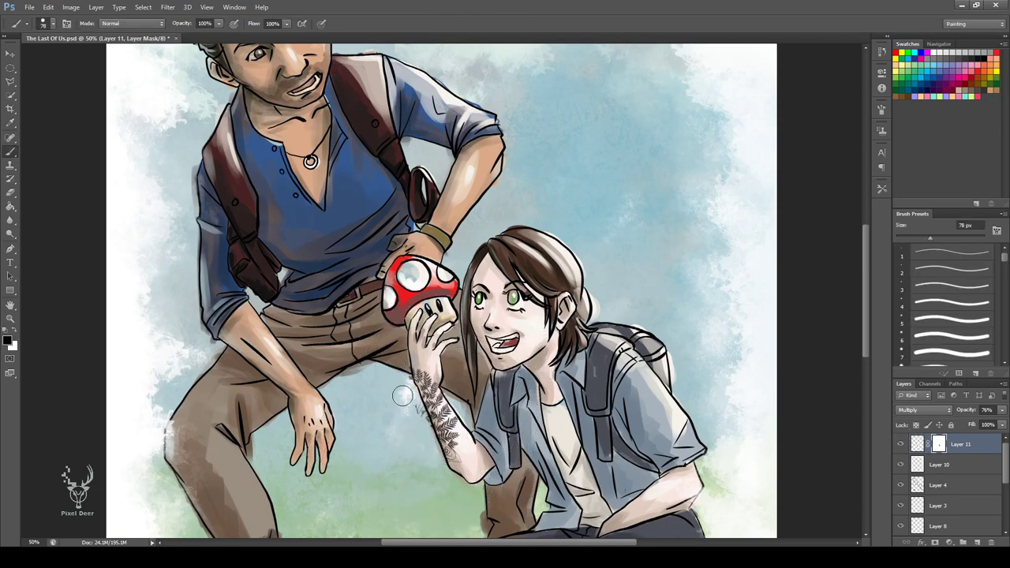
pyautogui.moveTo(928, 513); pyautogui.dragTo(932, 535)
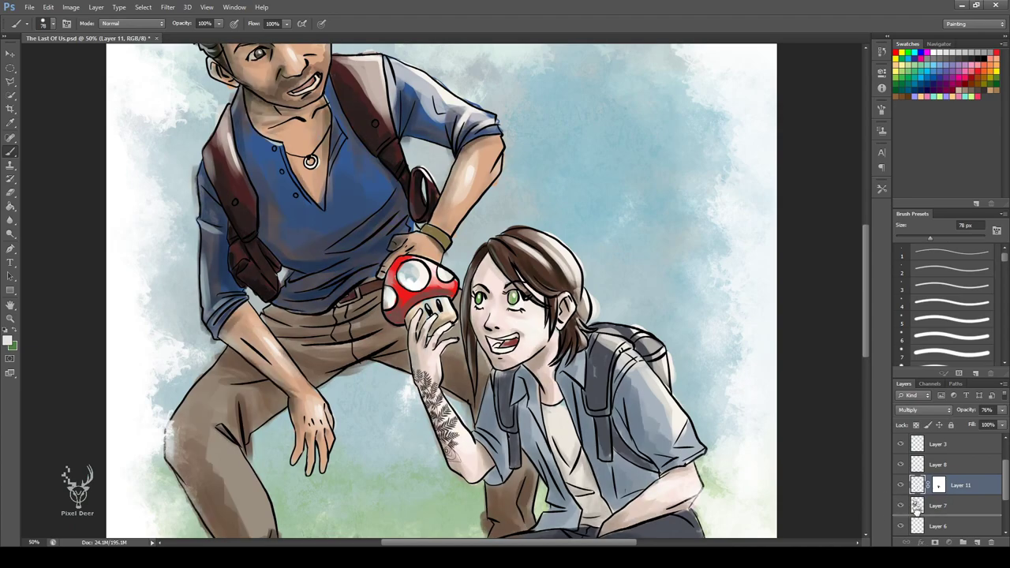
pyautogui.scroll(-2, 944, 412)
# Drop the tattoo to 55% opacity and dab red blush on cheeks, shirt and backpack
pyautogui.moveTo(965, 410); pyautogui.dragTo(951, 410)
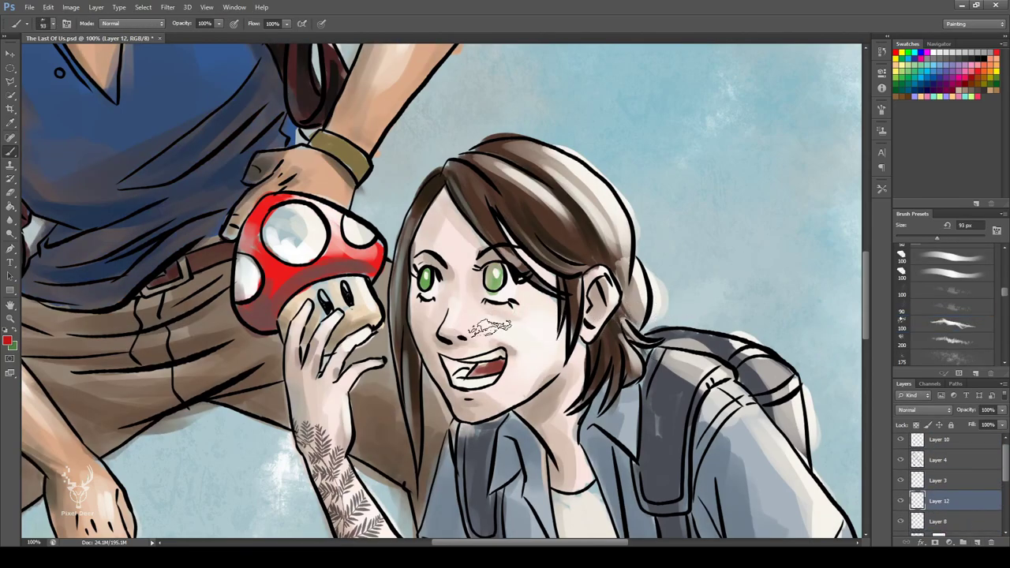
pyautogui.moveTo(505, 331); pyautogui.dragTo(552, 327)
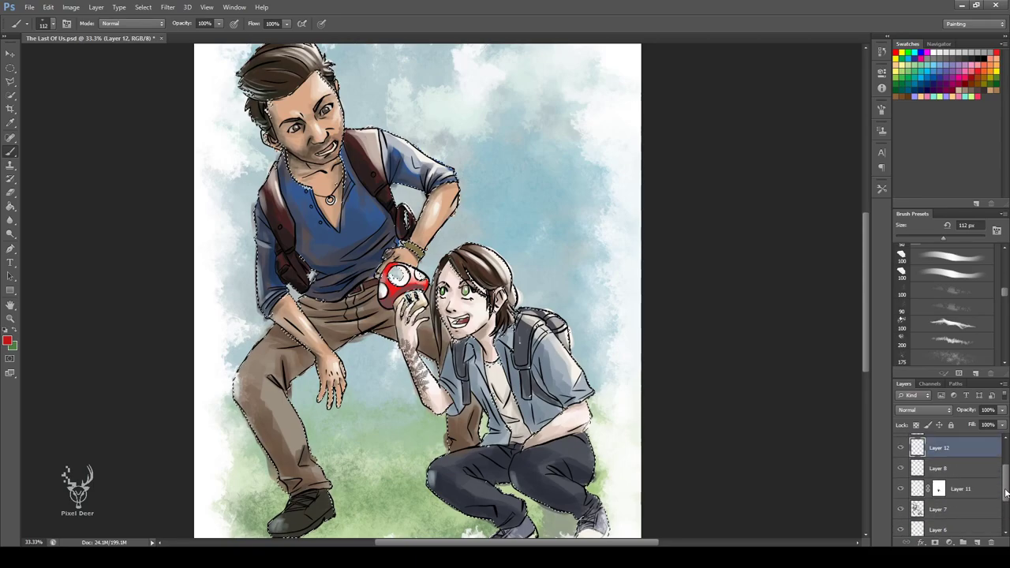
pyautogui.click(444, 304)
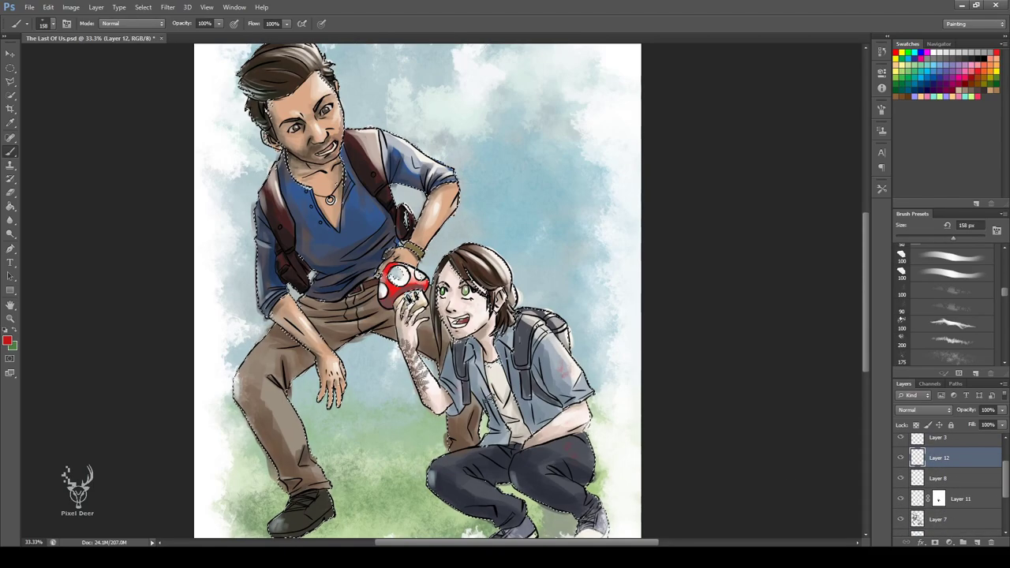
pyautogui.moveTo(521, 332); pyautogui.dragTo(531, 340)
pyautogui.click(540, 406)
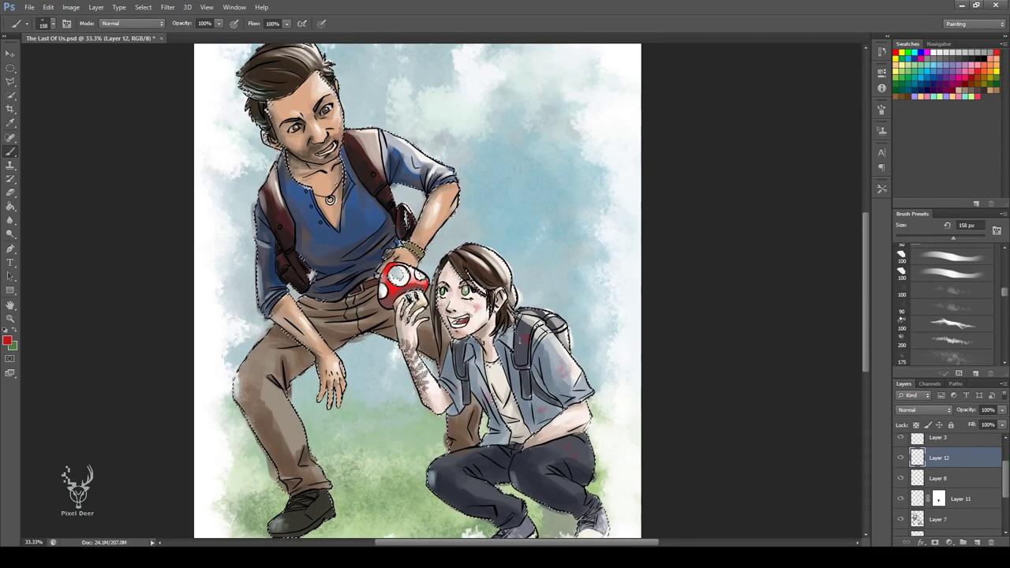
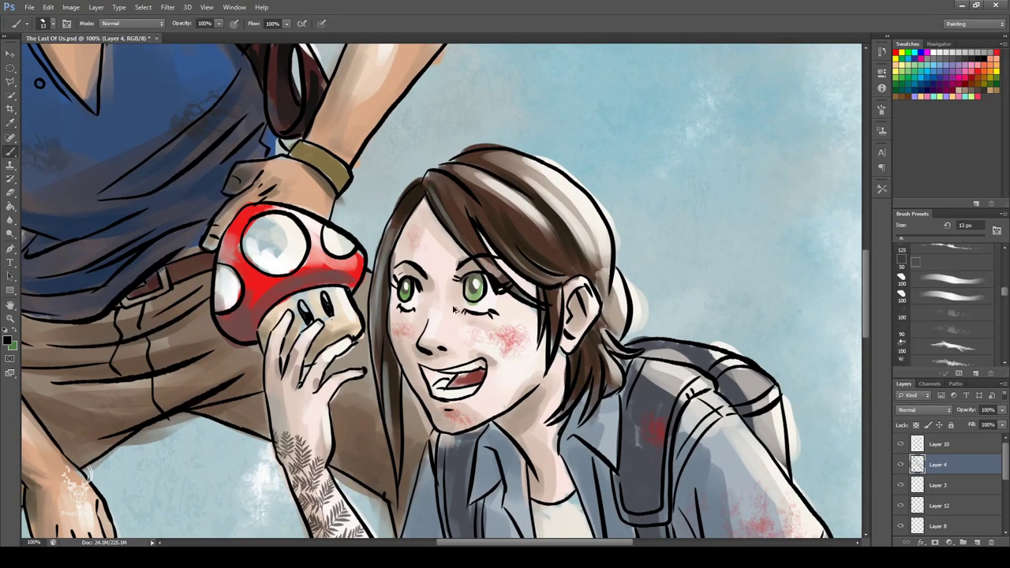
# Darken the man's eyelid with a short 7 px brush stroke, then fit the painting on screen
pyautogui.press('[')
pyautogui.press('[')
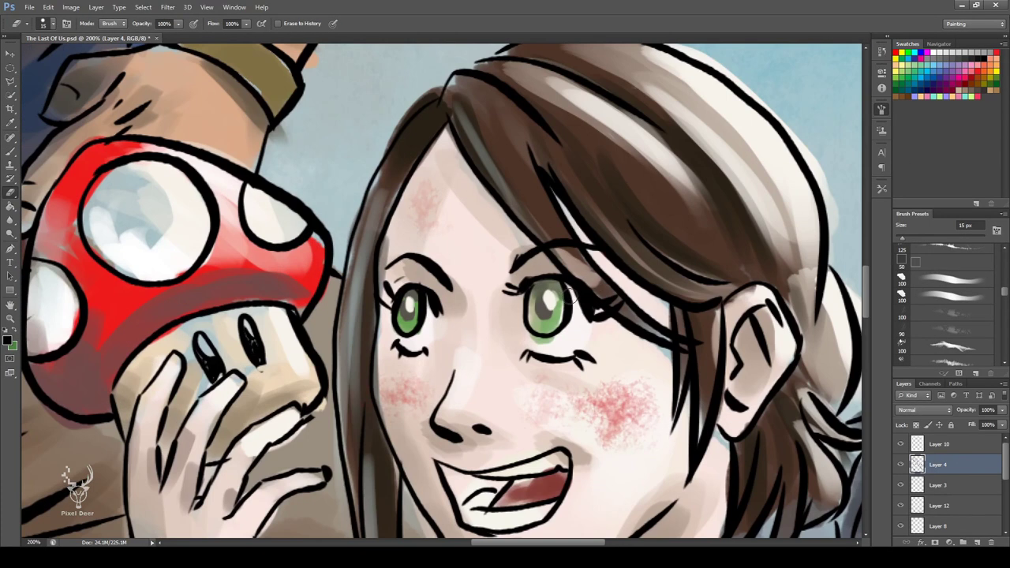
pyautogui.press('[')
pyautogui.press('[')
pyautogui.press('[')
pyautogui.hotkey('ctrl', '0')
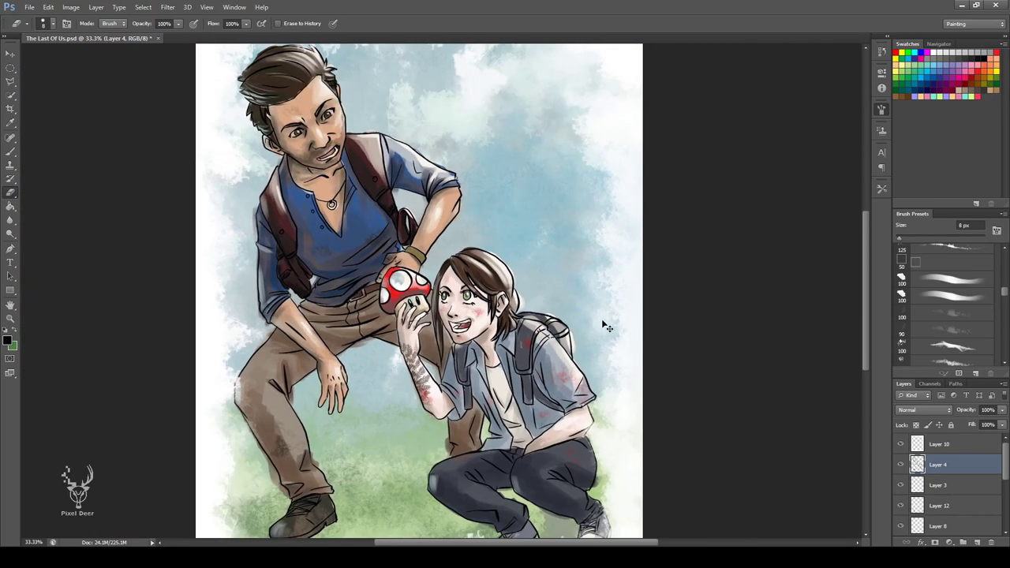
pyautogui.hotkey('ctrl', '1')
pyautogui.press('b')
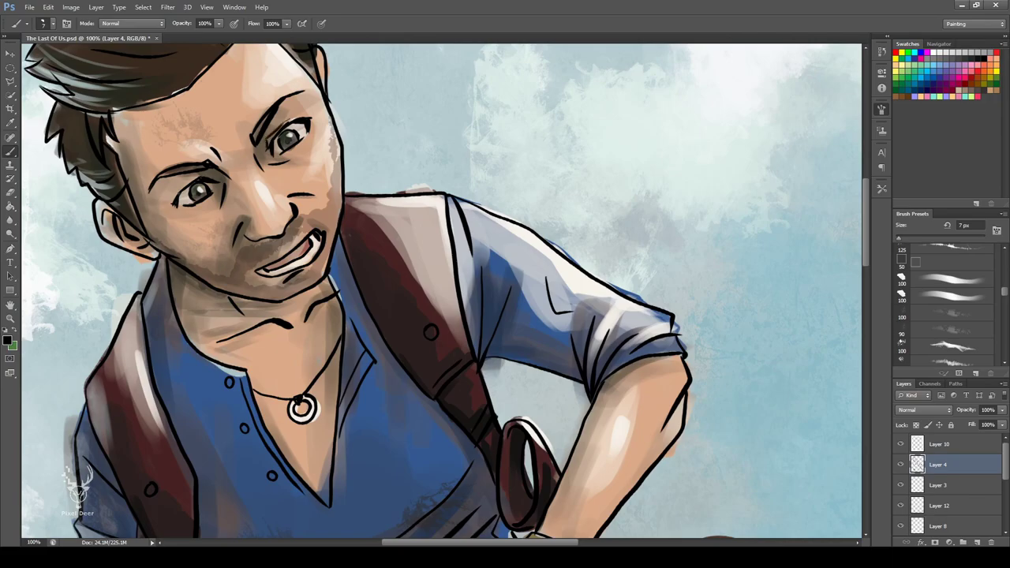
pyautogui.moveTo(197, 177); pyautogui.dragTo(180, 191)
pyautogui.hotkey('ctrl', '0')
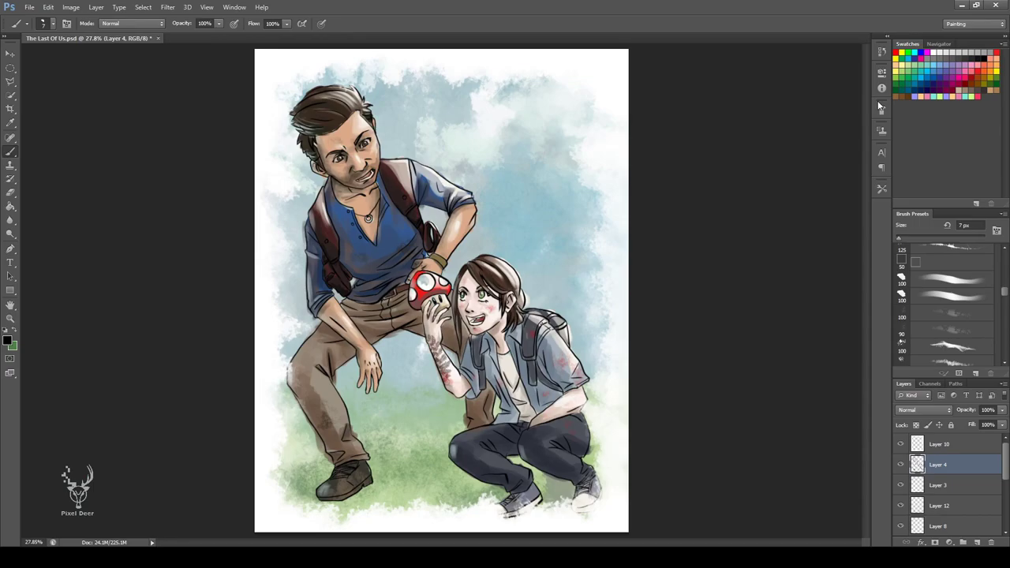
pyautogui.keyDown('ctrl'); pyautogui.click(918, 465); pyautogui.keyUp('ctrl')
pyautogui.press('i')
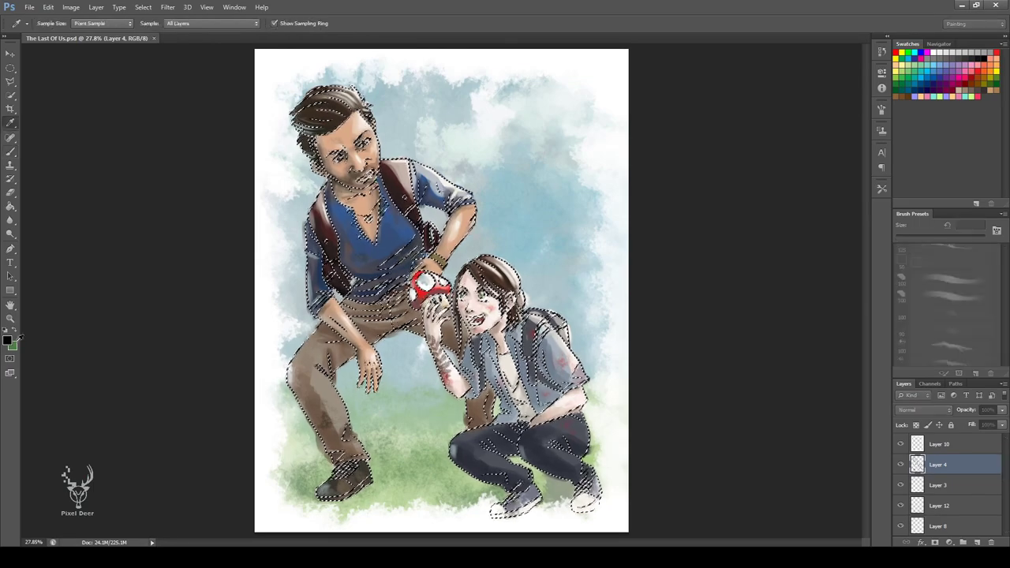
pyautogui.press('b')
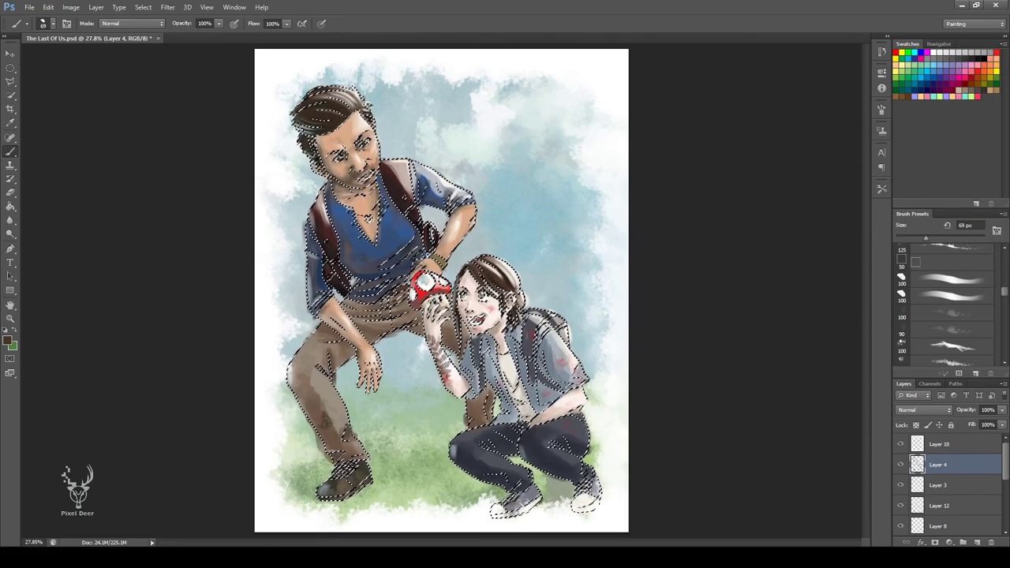
pyautogui.hotkey('ctrl', 'd')
pyautogui.hotkey('ctrl', '+')
pyautogui.hotkey('ctrl', '+')
pyautogui.hotkey('ctrl', '+')
pyautogui.moveTo(434, 94); pyautogui.dragTo(464, 401)
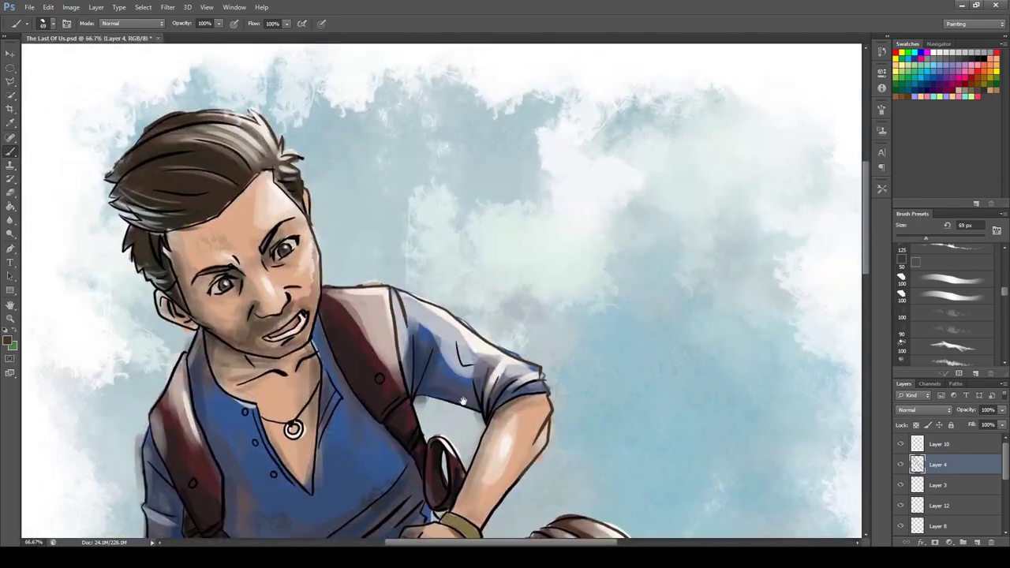
pyautogui.hotkey('ctrl', 'shift', 'd')
pyautogui.press('i')
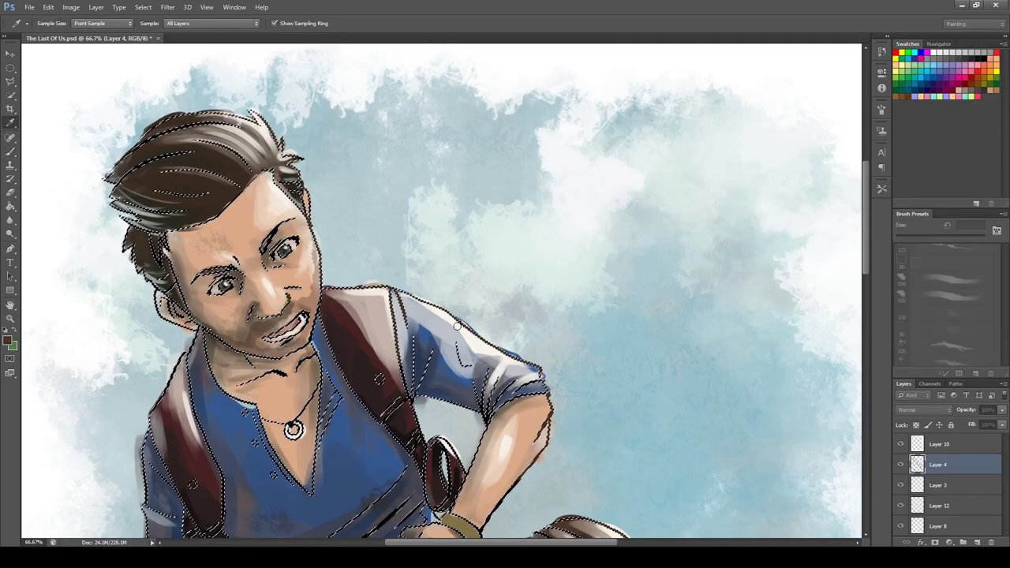
pyautogui.press('b')
pyautogui.moveTo(235, 545)
pyautogui.mouseDown()
pyautogui.moveTo(69, 478)
pyautogui.moveTo(15, 312)
pyautogui.mouseUp()
pyautogui.hotkey('ctrl', '0')
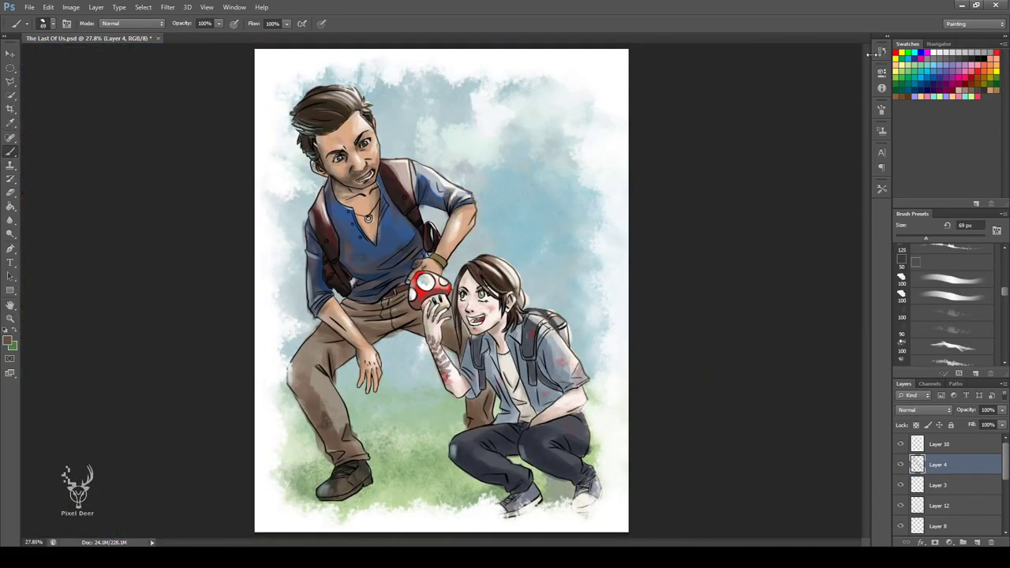
pyautogui.press('i')
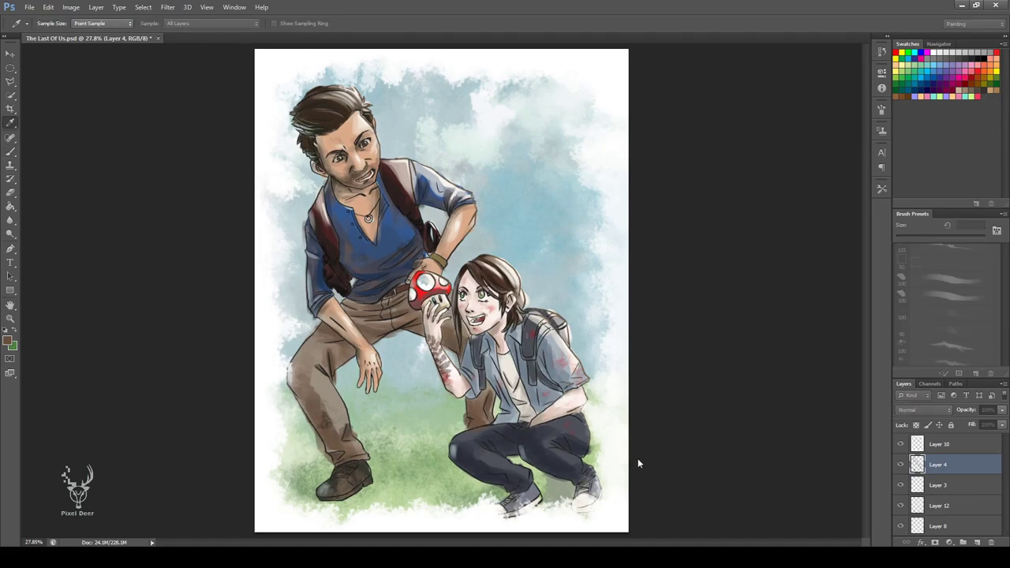
# On Layer 10, sample a dark colour from the painting and set the brush to 89 px
pyautogui.hotkey('alt', ']')
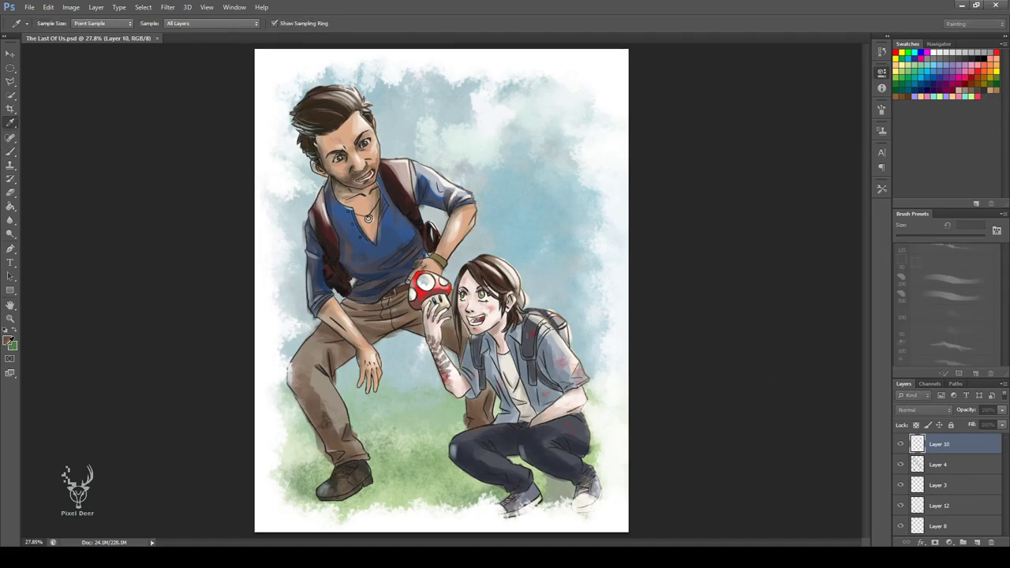
pyautogui.click(446, 237)
pyautogui.press('b')
pyautogui.scroll(-3, 914, 489)
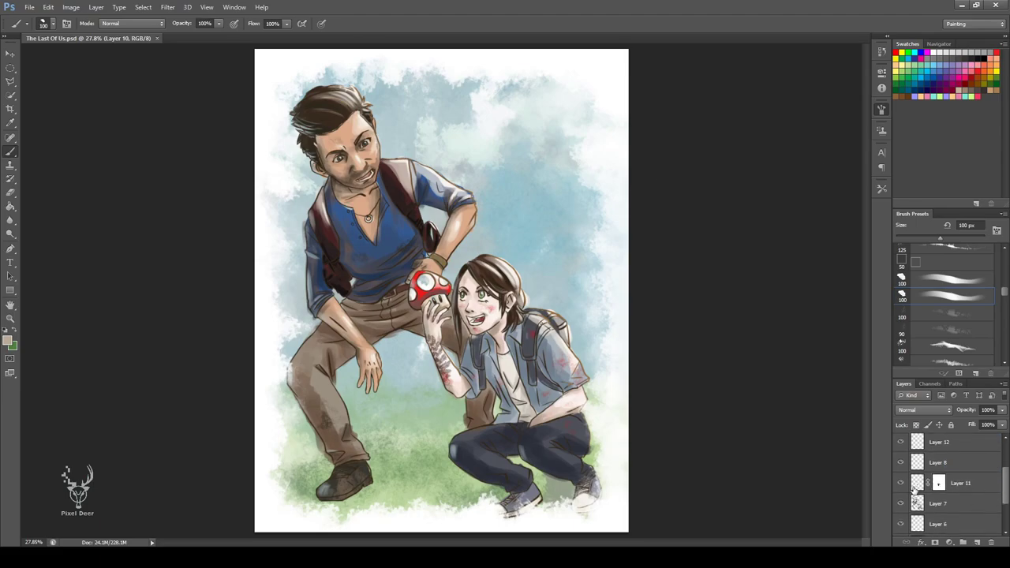
pyautogui.press('i')
pyautogui.press('b')
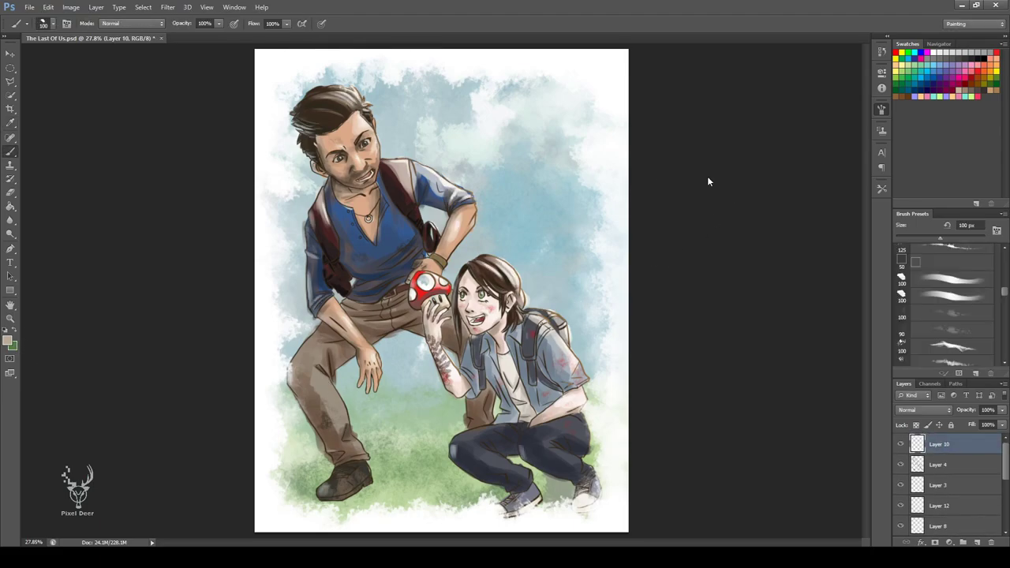
pyautogui.press(']')
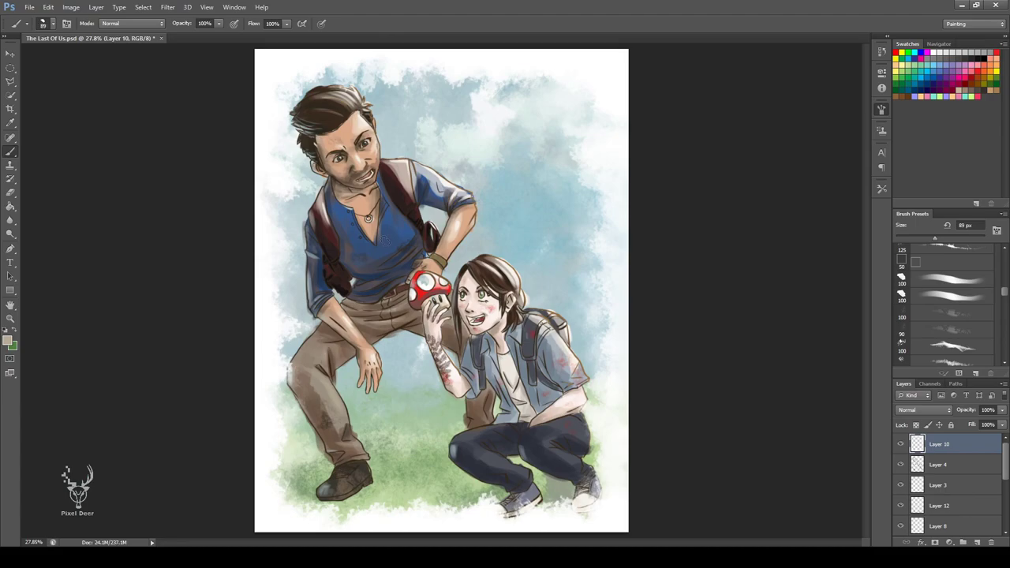
pyautogui.press('[')
pyautogui.press('[')
# Paint dark strokes into the sleeve folds, enlarge the brush to 38 px, and save the painting
pyautogui.hotkey('ctrl', '+')
pyautogui.hotkey('ctrl', '+')
pyautogui.moveTo(465, 124); pyautogui.dragTo(444, 121)
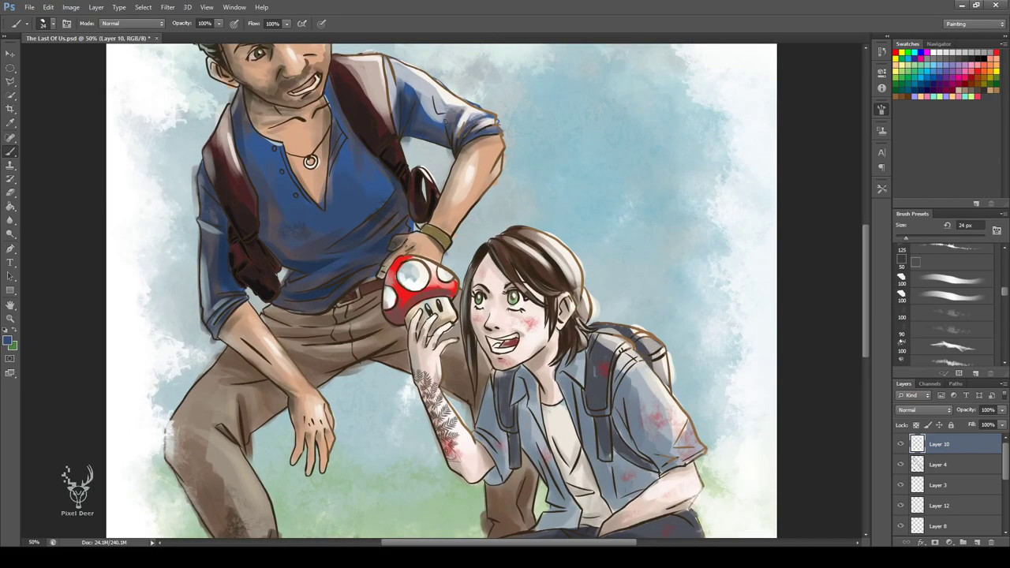
pyautogui.hotkey('ctrl', '0')
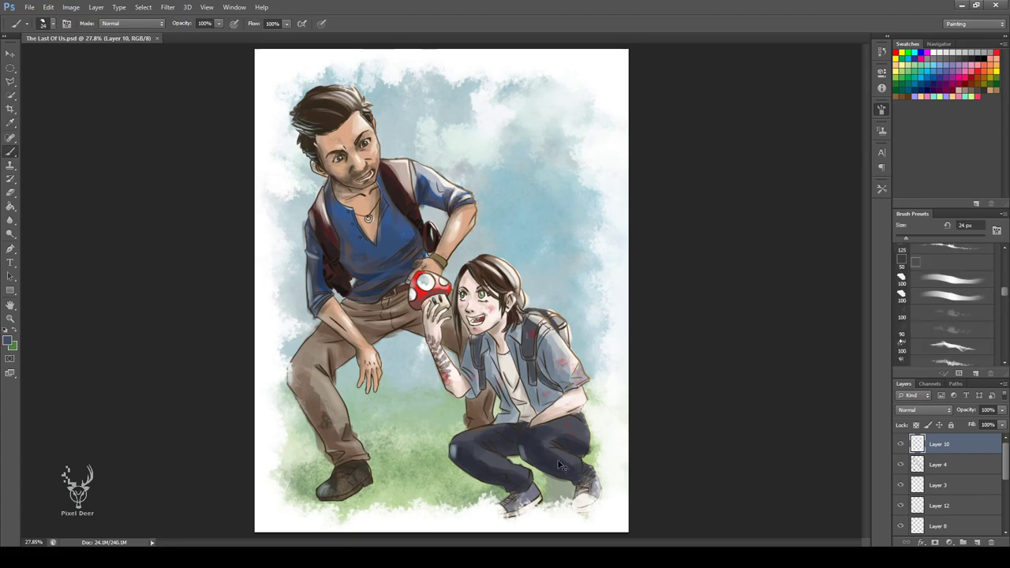
pyautogui.hotkey('ctrl', '+')
pyautogui.hotkey('ctrl', '+')
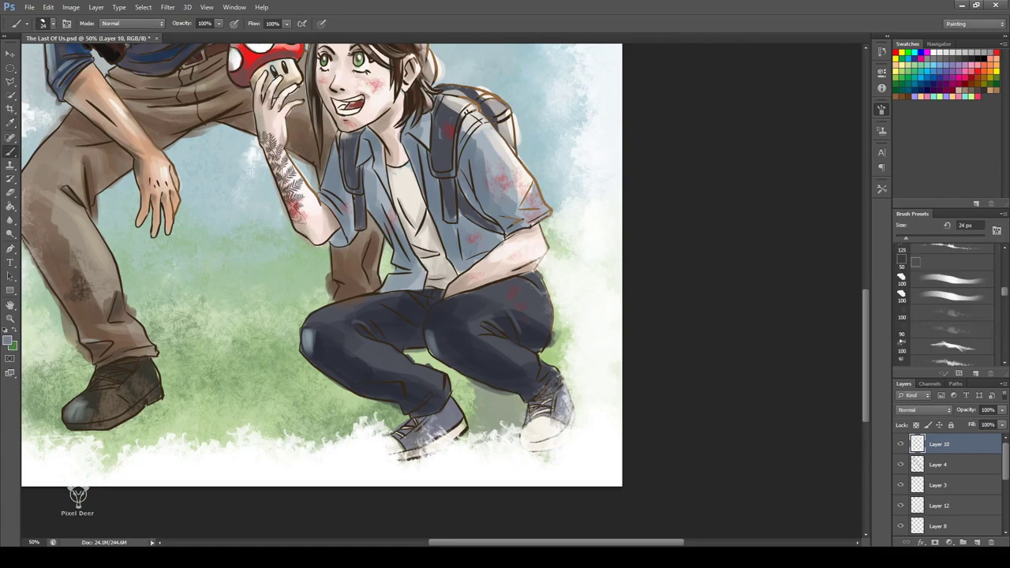
pyautogui.press(']')
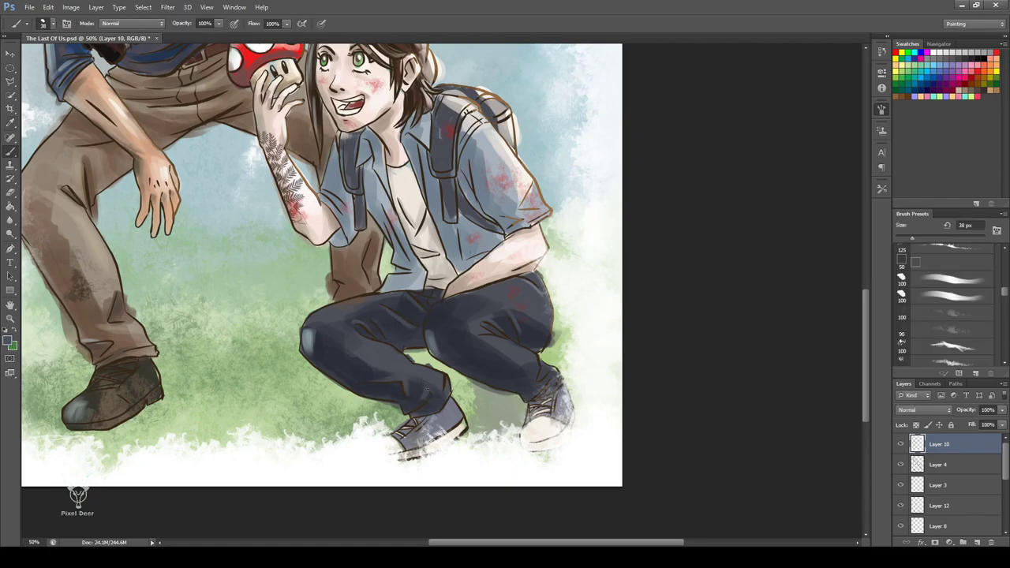
pyautogui.hotkey('ctrl', '-')
pyautogui.hotkey('ctrl', '-')
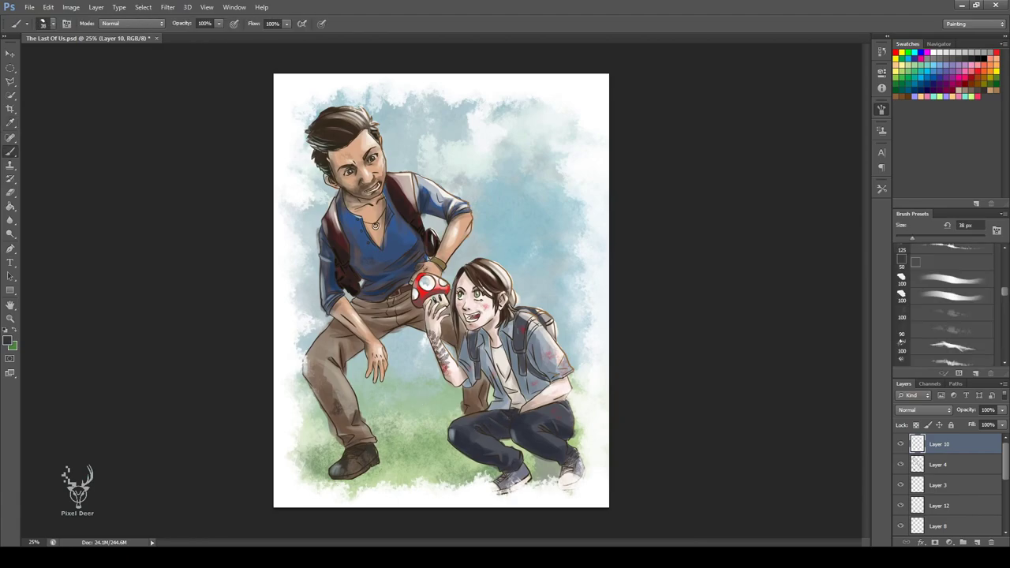
pyautogui.hotkey('ctrl', 's')
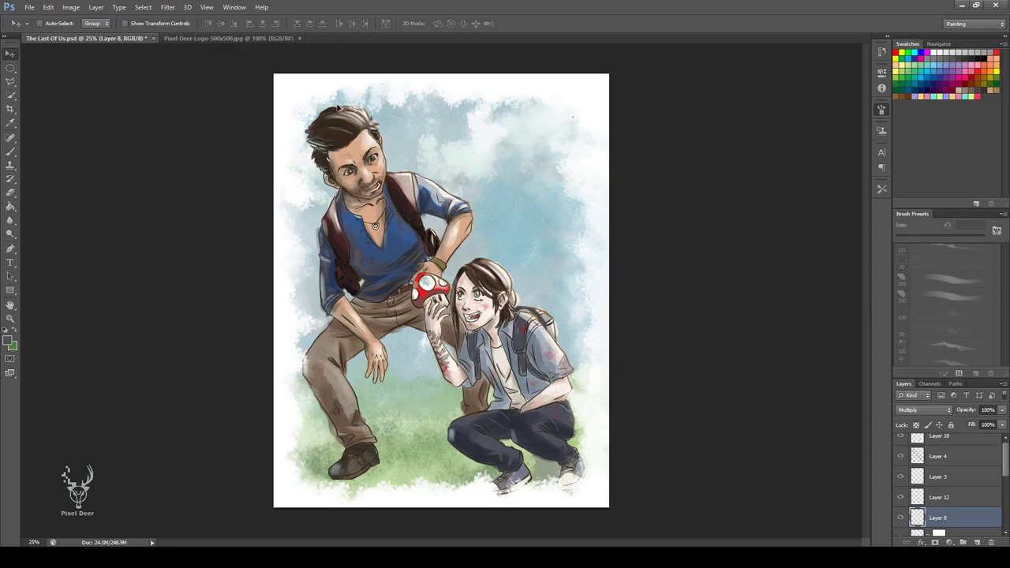
# Close the polygonal lasso selection beside the man and make Layer 8 active
pyautogui.click(253, 336)
pyautogui.click(298, 117)
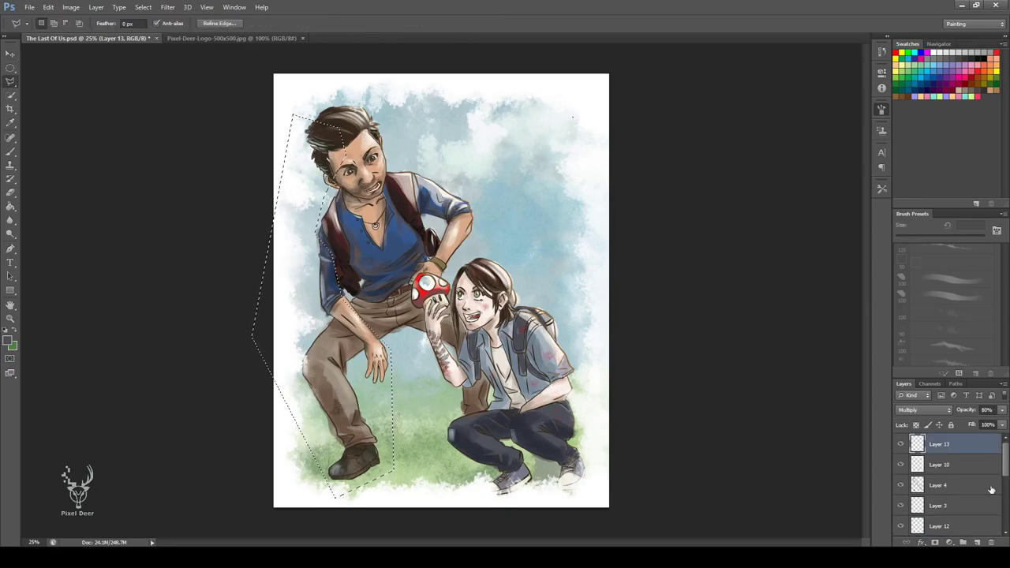
pyautogui.press('i')
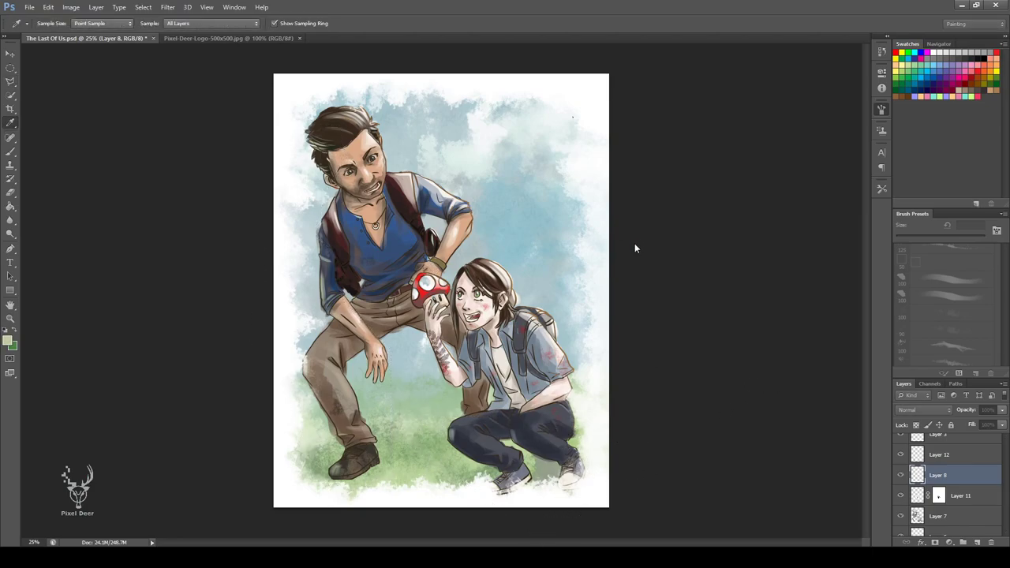
pyautogui.press('b')
# Add Layer 14 at 29% opacity, paint a soft 81 px stroke by the girl's arm, and compare its visibility
pyautogui.hotkey('ctrl', 'shift', 'alt', 'n')
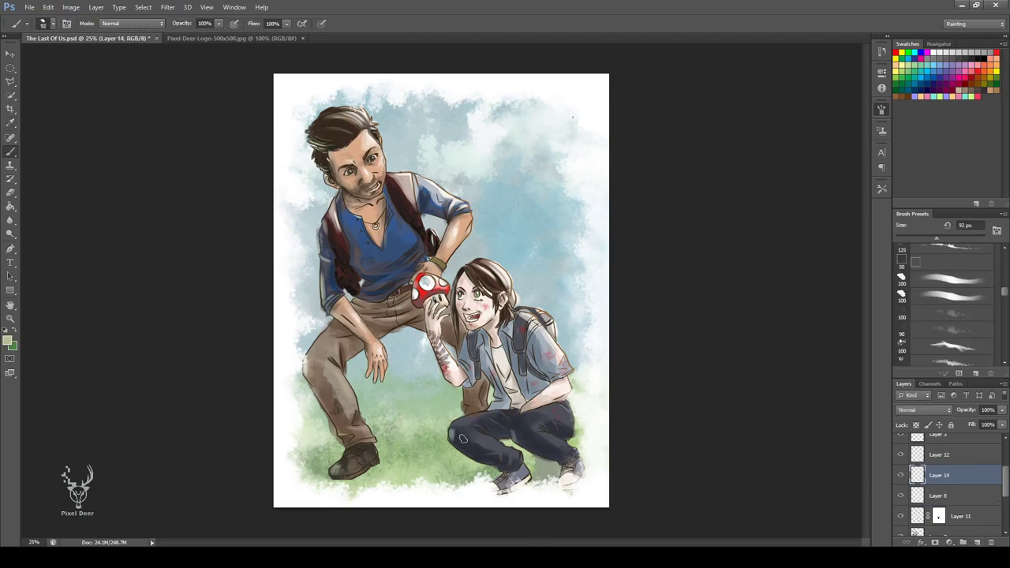
pyautogui.moveTo(966, 410); pyautogui.dragTo(940, 410)
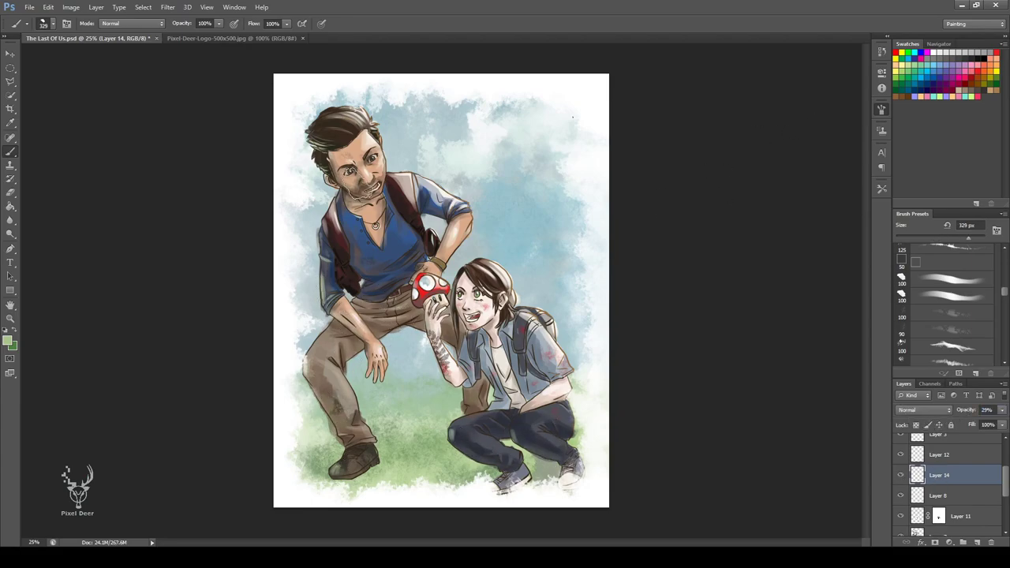
pyautogui.press('[')
pyautogui.press('[')
pyautogui.press('[')
pyautogui.moveTo(474, 386); pyautogui.dragTo(472, 406)
pyautogui.click(901, 476)
pyautogui.click(900, 477)
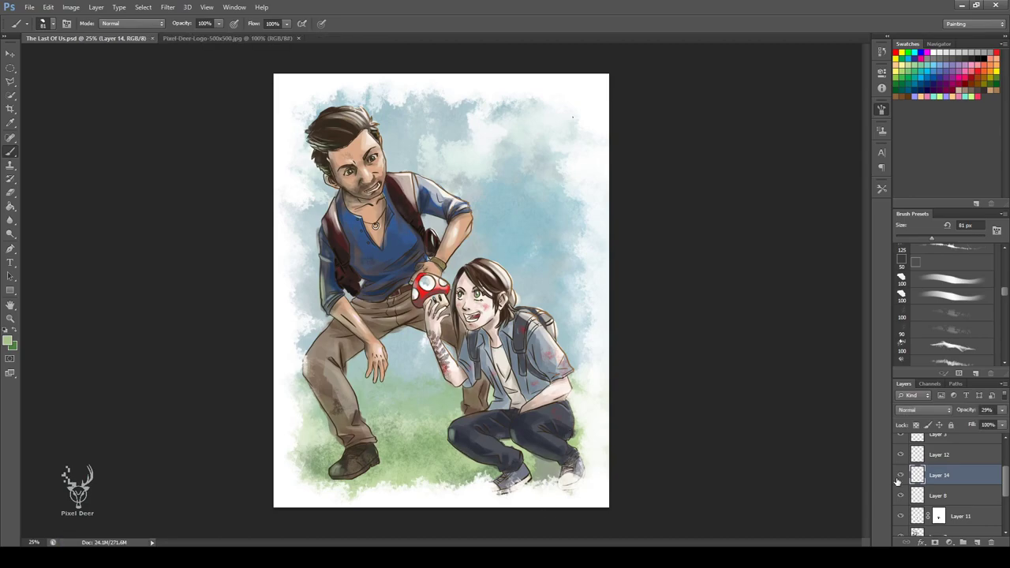